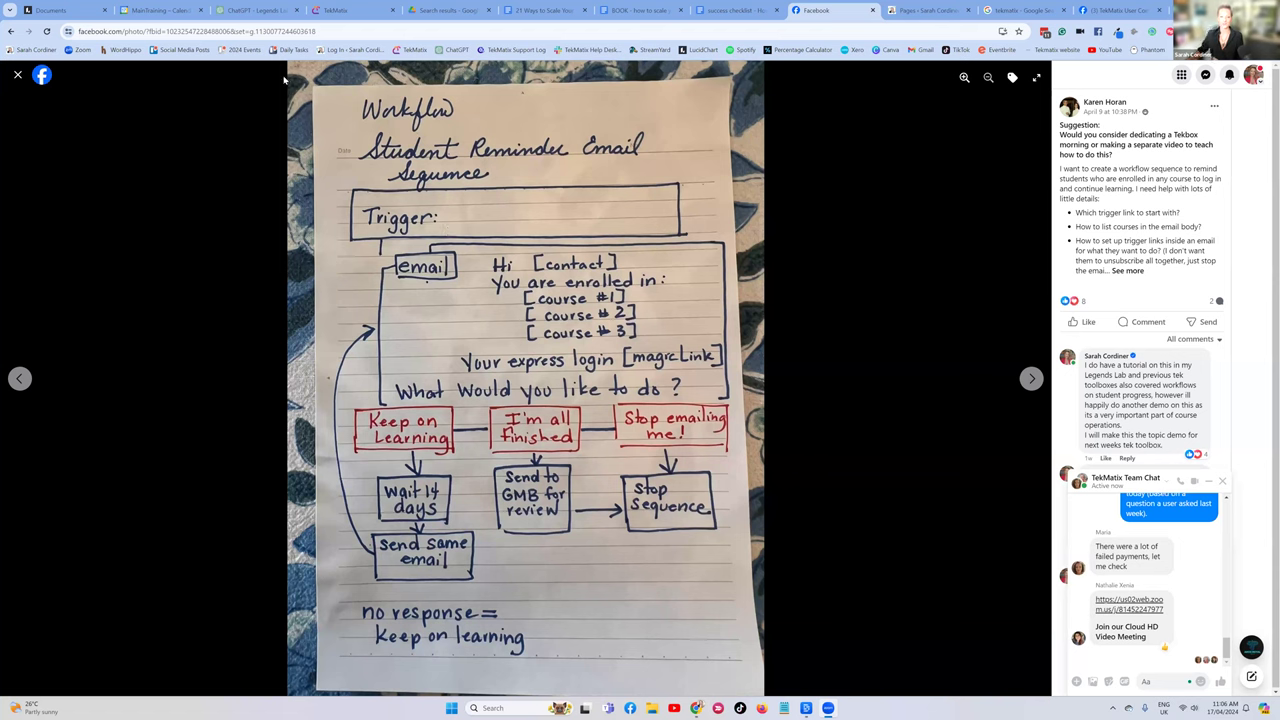
Switch to TekMatix, open the marketing Email Builder and search the email templates for "master"
{"action": "left_click", "coordinate": [353, 8]}
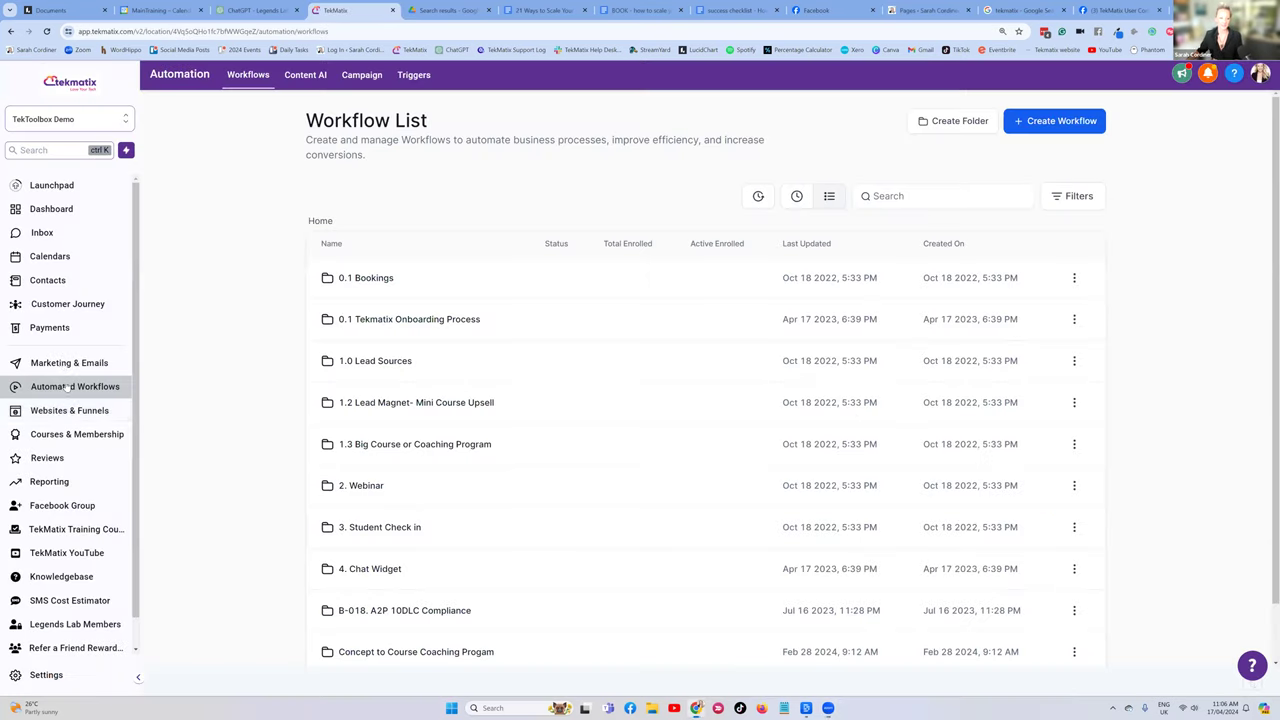
{"action": "left_click", "coordinate": [64, 366]}
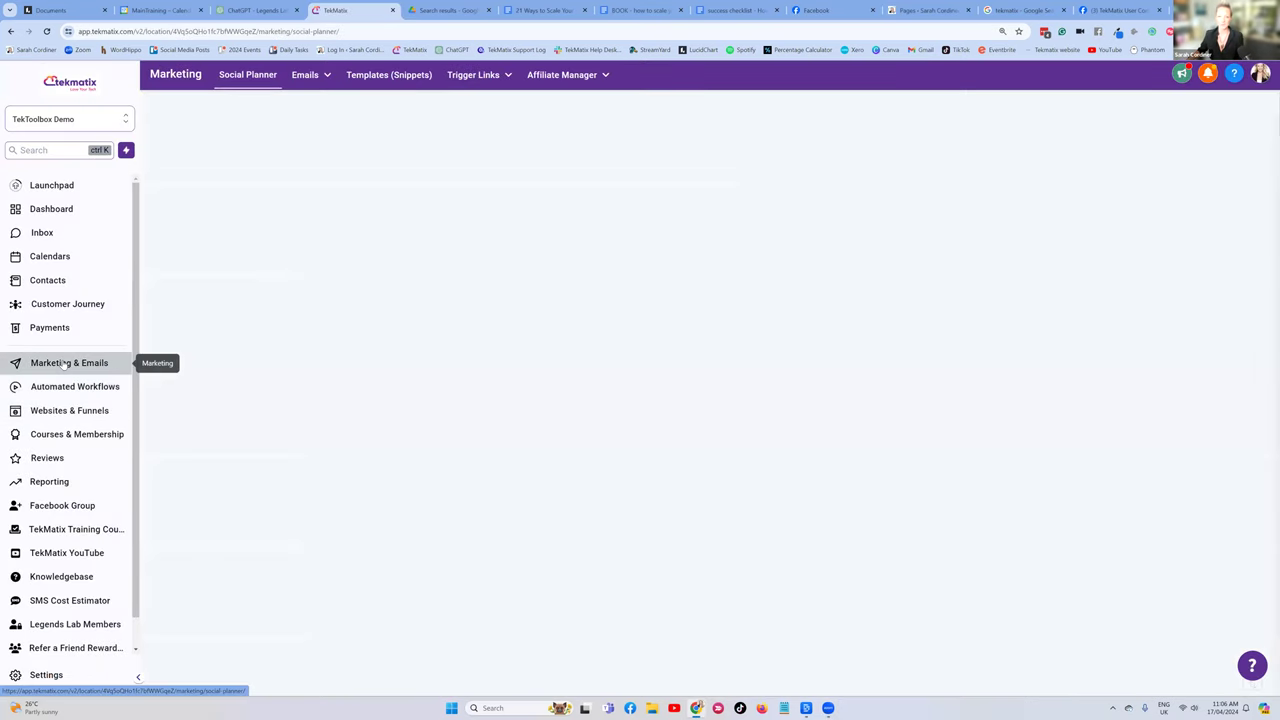
{"action": "left_click", "coordinate": [308, 78]}
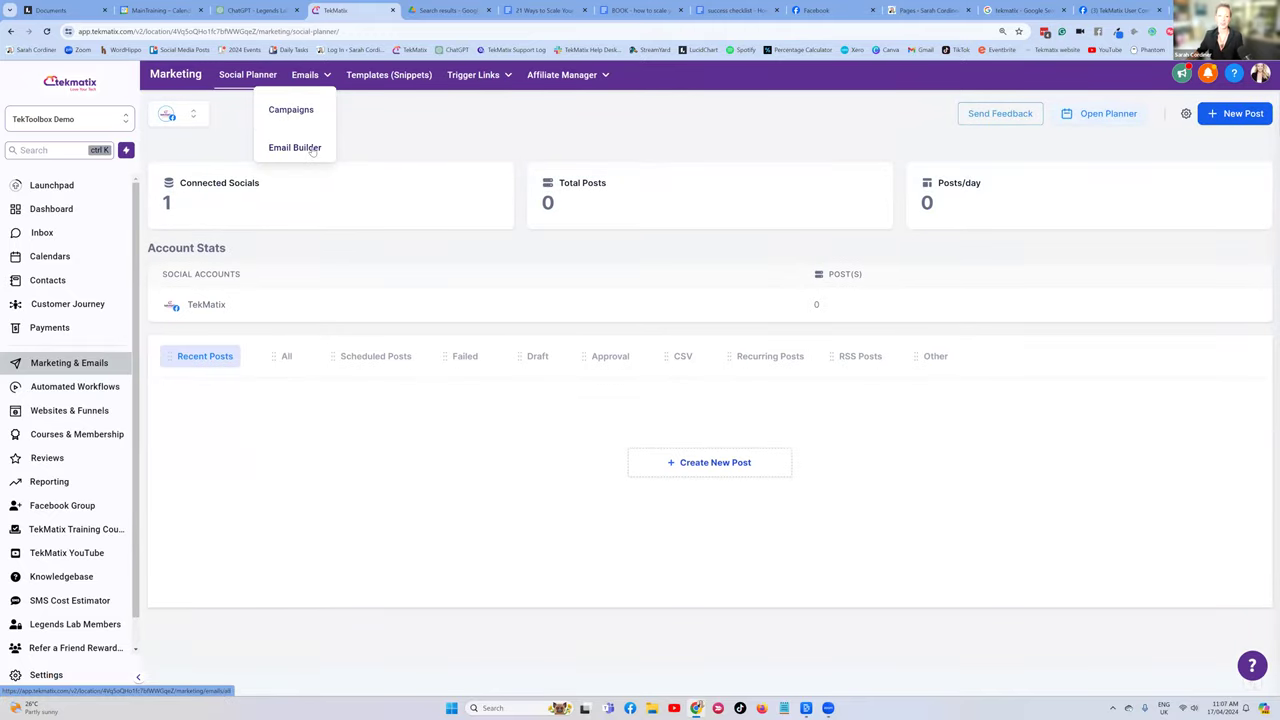
{"action": "left_click", "coordinate": [294, 148]}
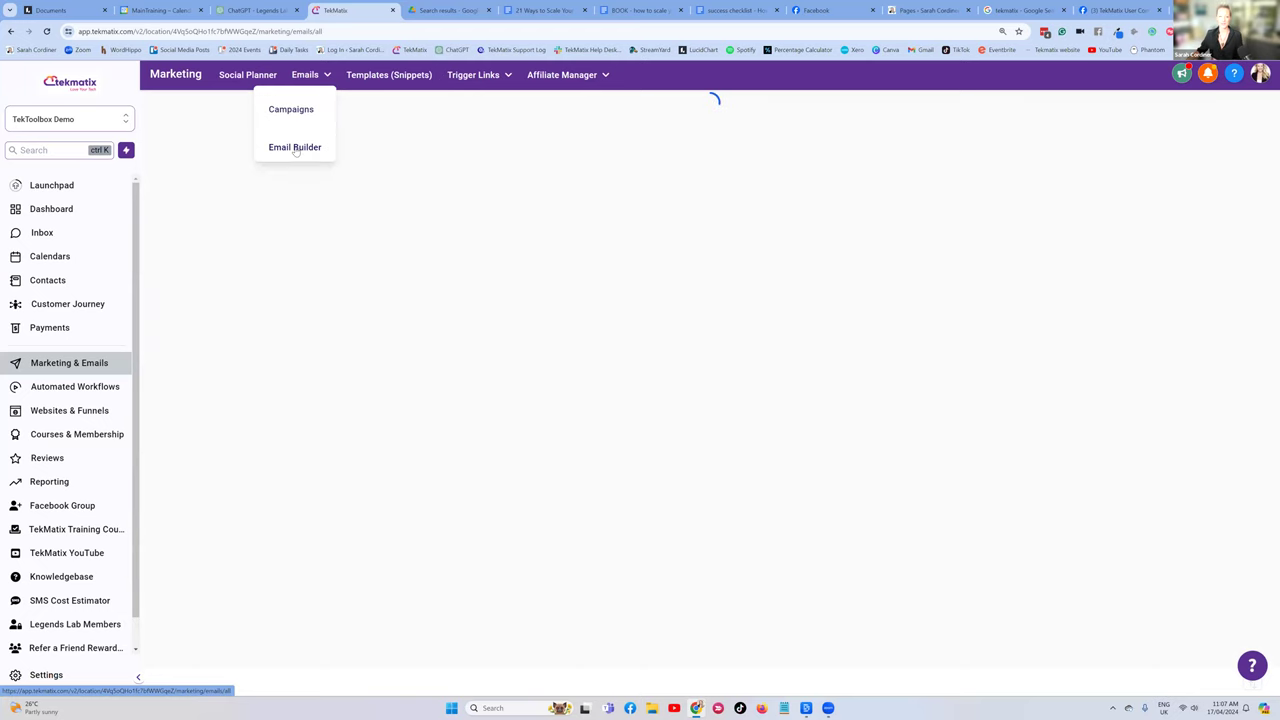
{"action": "left_click", "coordinate": [890, 185]}
{"action": "type", "text": "master"}
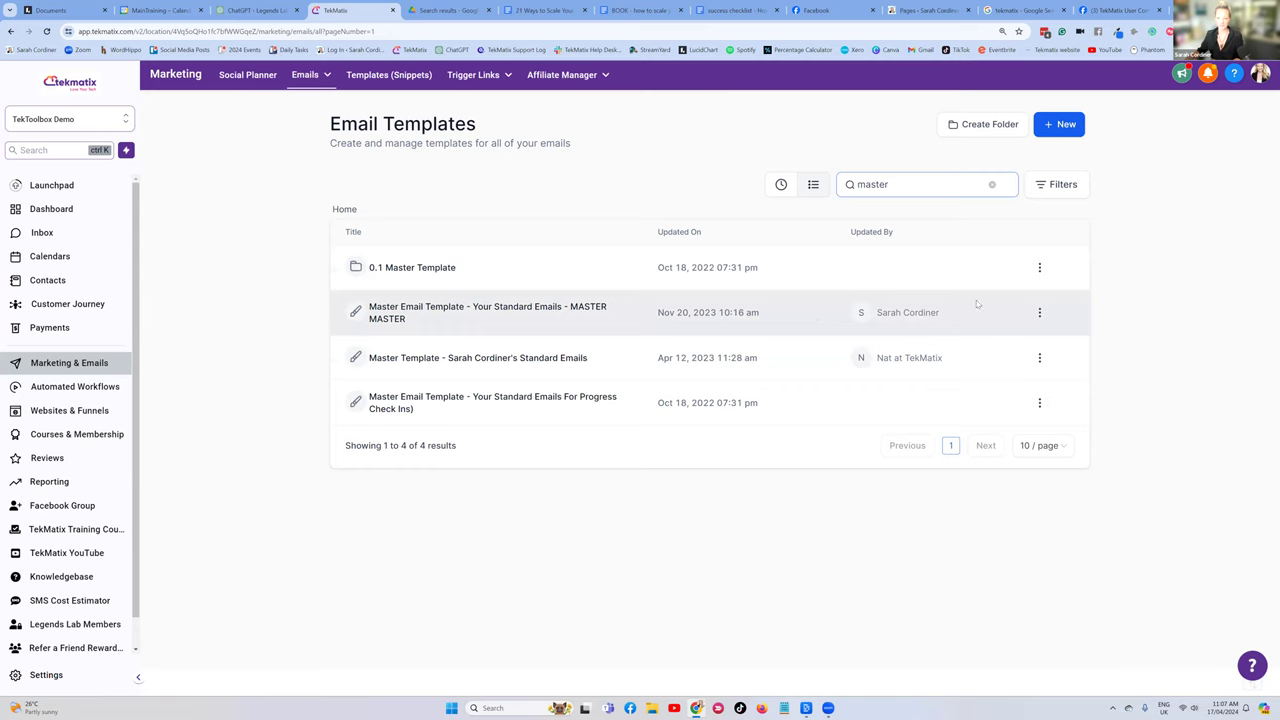
Clone the "Master Email Template - Your Standard Emails - MASTER MASTER" template as "Gluten free course - student check in email"
{"action": "left_click", "coordinate": [1040, 313]}
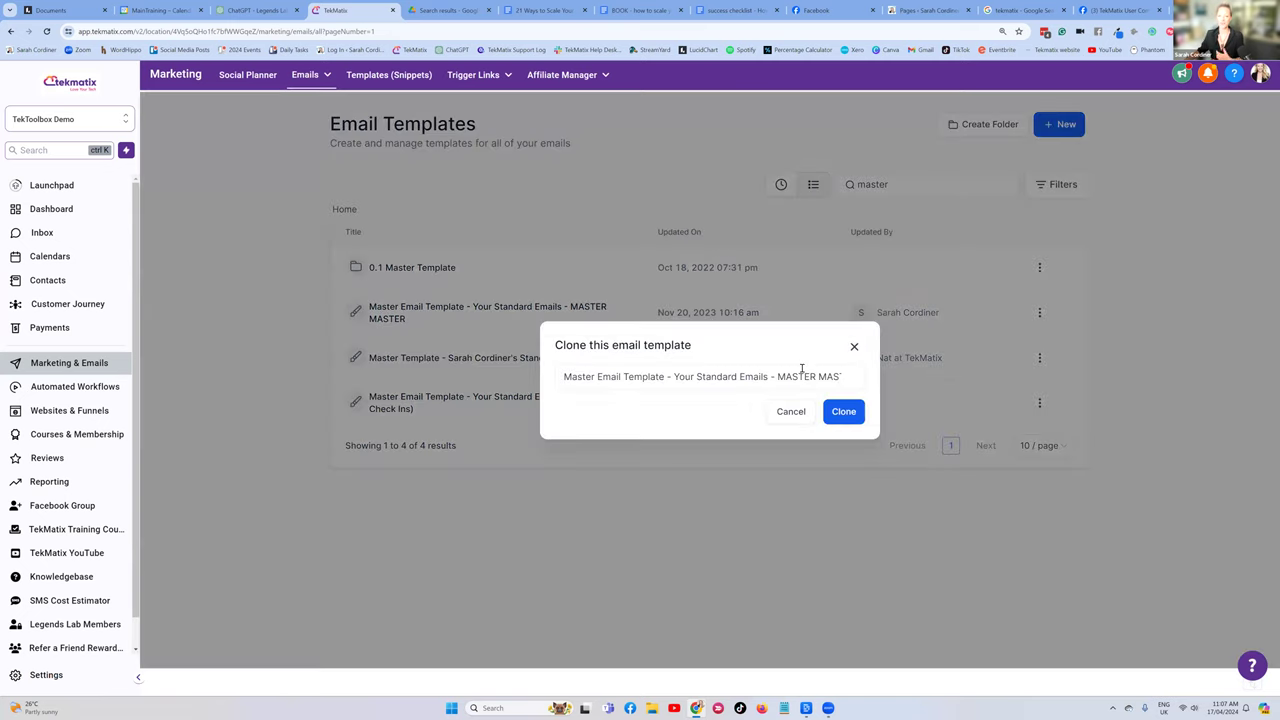
{"action": "left_click", "coordinate": [799, 374]}
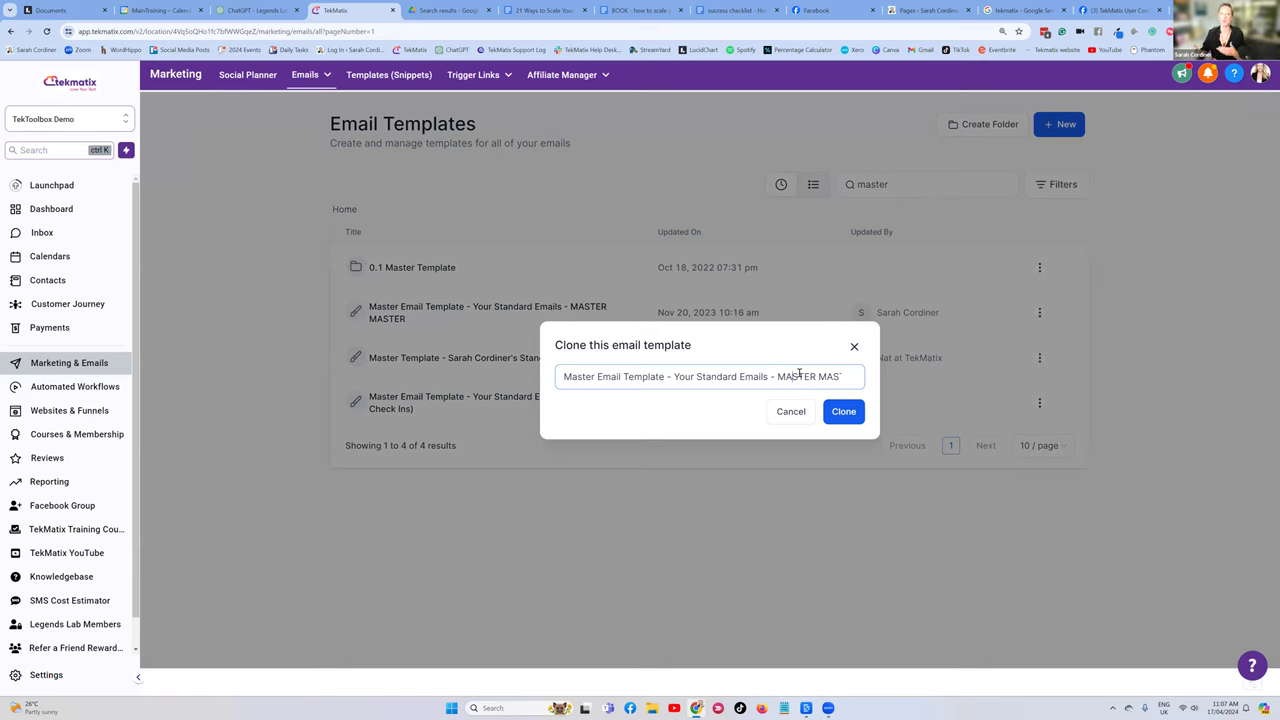
{"action": "key", "text": "ctrl+a"}
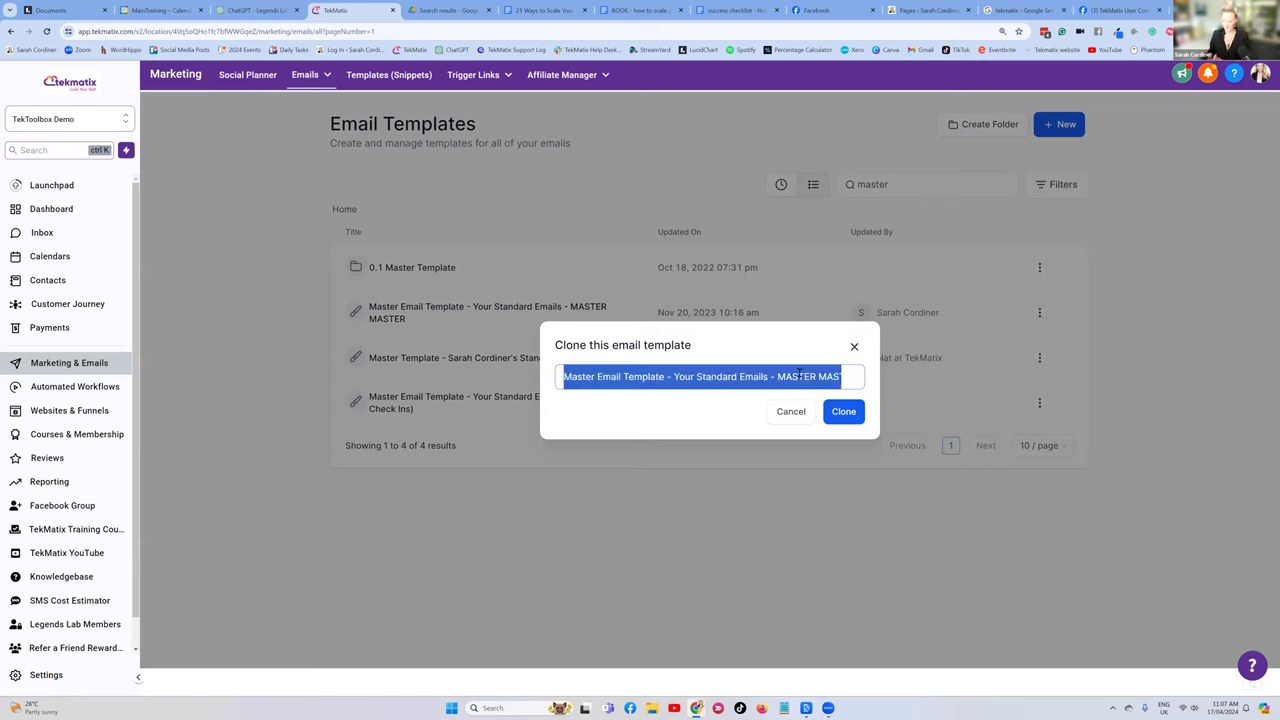
{"action": "key", "text": "BackSpace"}
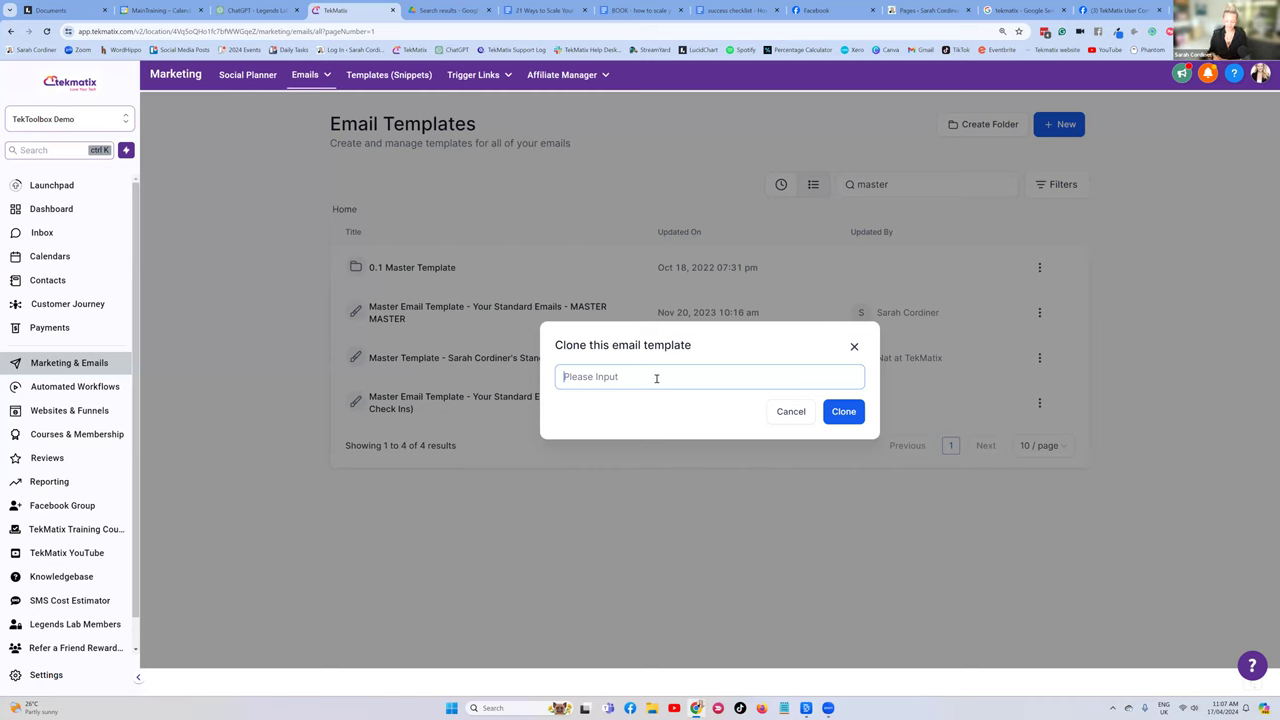
{"action": "type", "text": "Glute"}
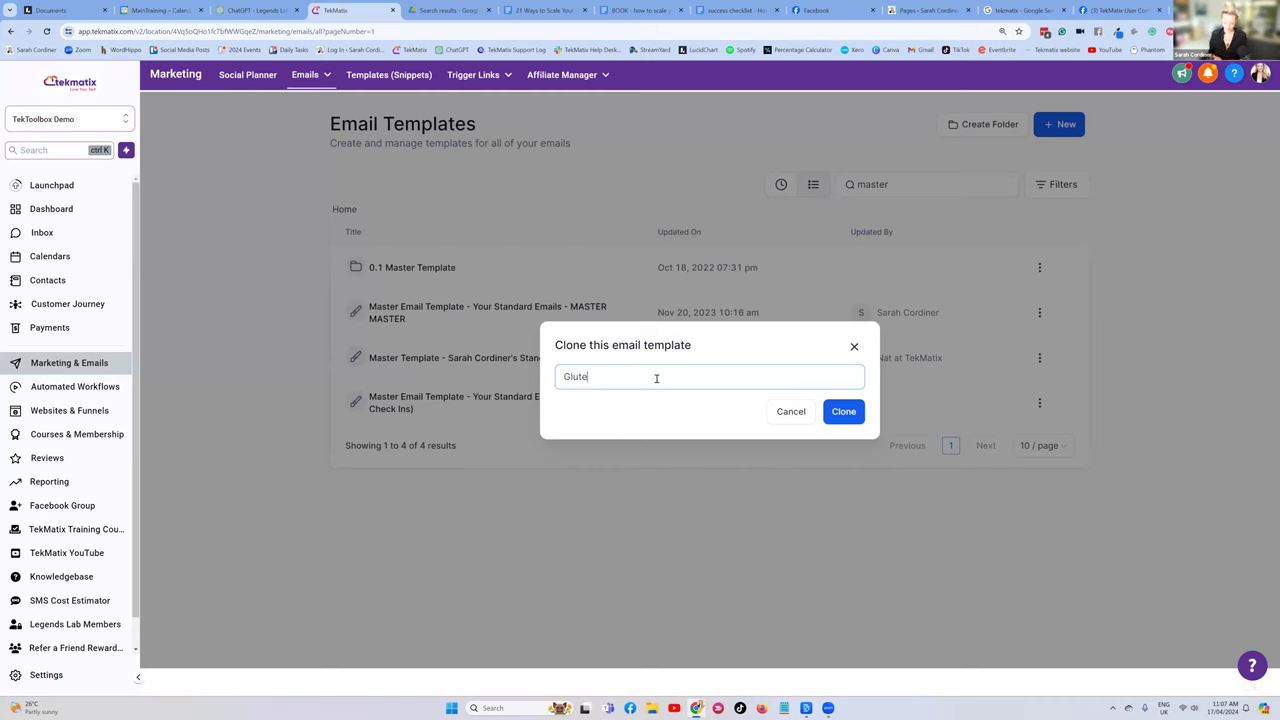
{"action": "type", "text": "n free course"}
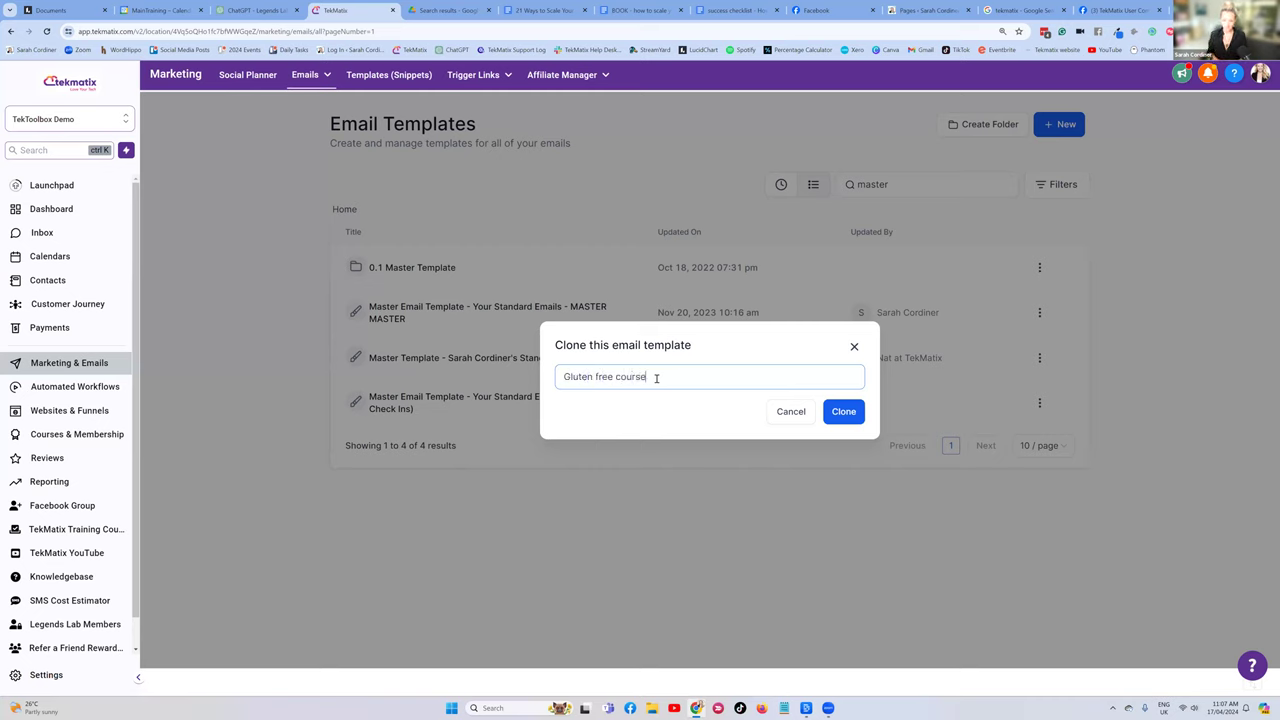
{"action": "type", "text": " student check in email"}
{"action": "left_click", "coordinate": [645, 380]}
{"action": "type", "text": "-"}
{"action": "left_click", "coordinate": [842, 411]}
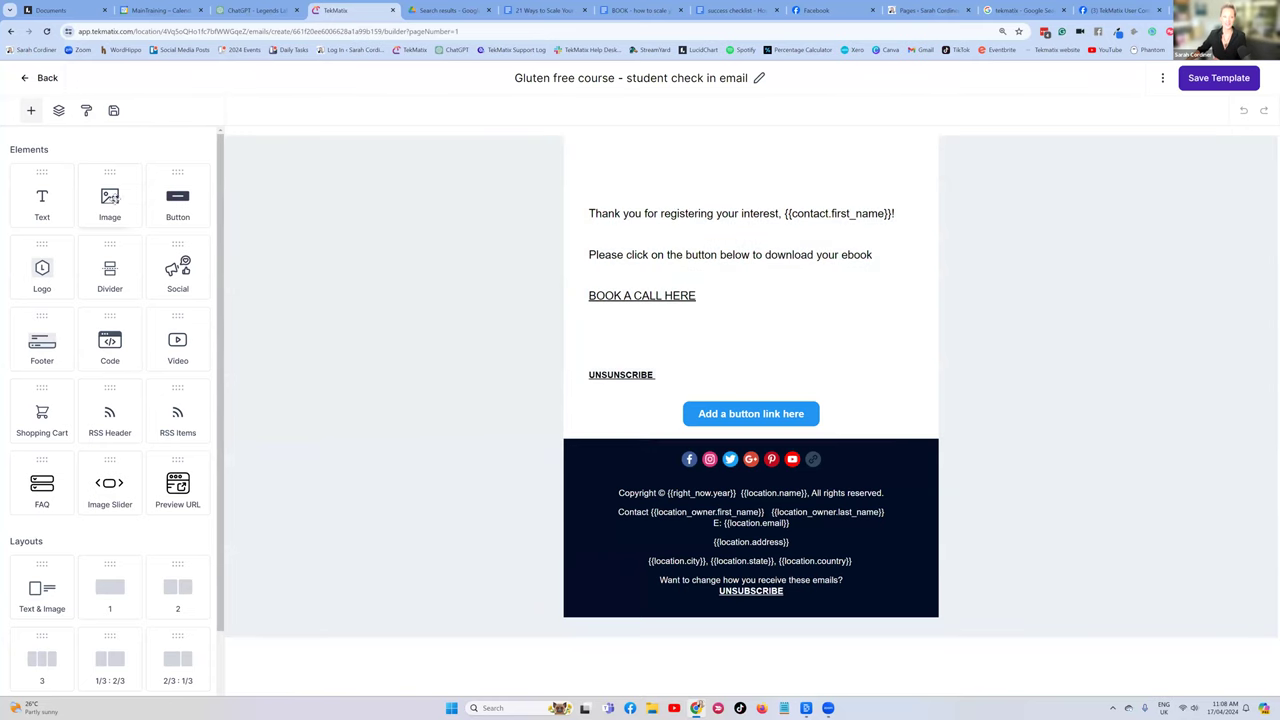
Add an image block at the top of the email using whip-up-a-website-1.webp from the media library
{"action": "left_click_drag", "start_coordinate": [126, 204], "coordinate": [745, 180]}
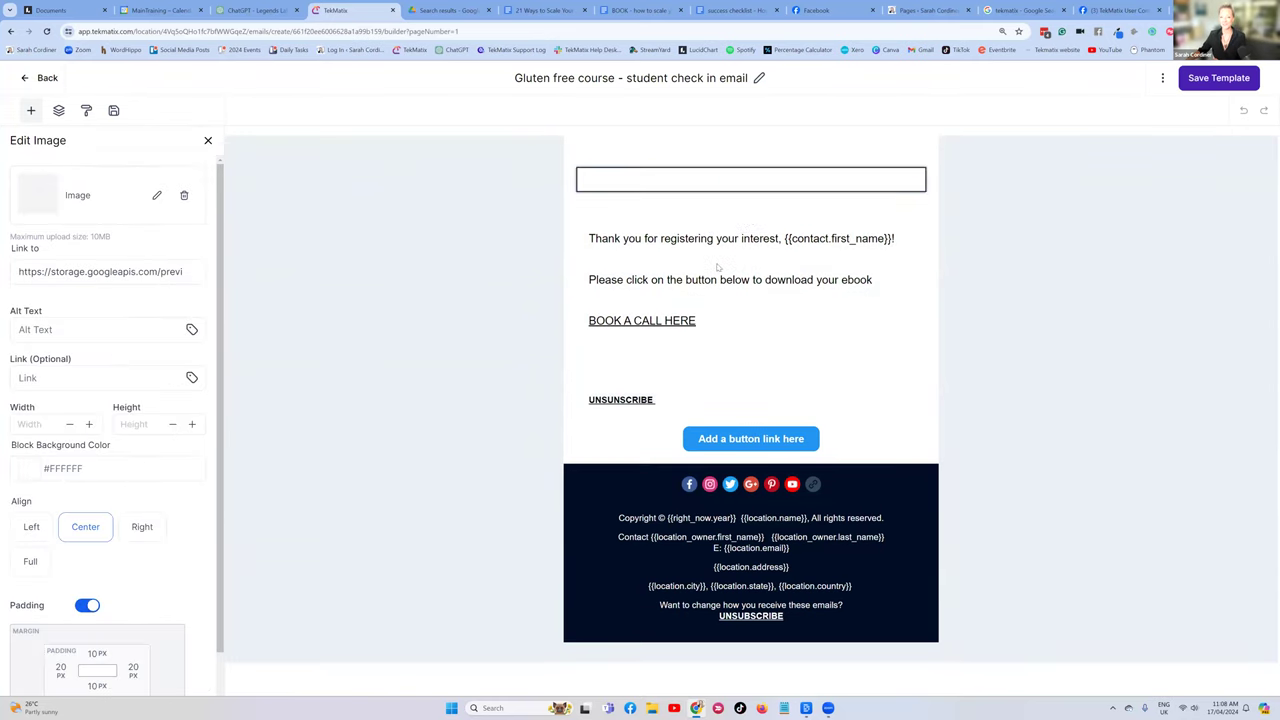
{"action": "left_click", "coordinate": [156, 195]}
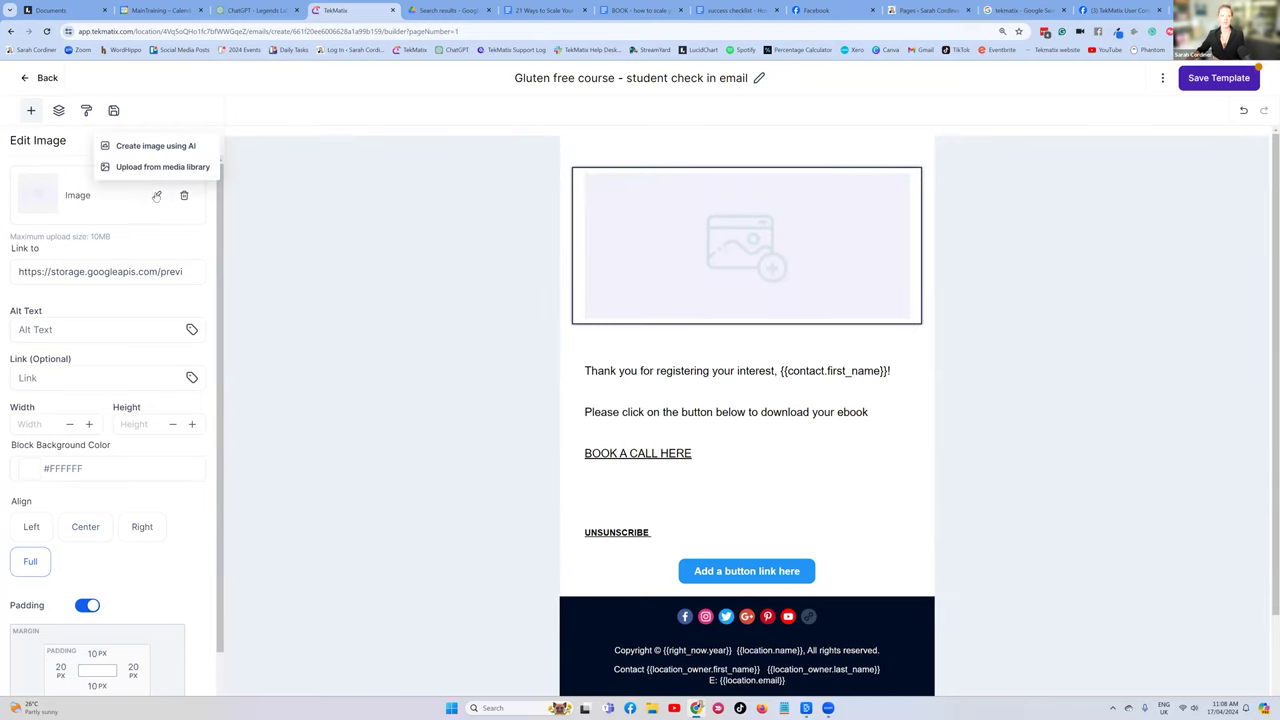
{"action": "left_click", "coordinate": [162, 168]}
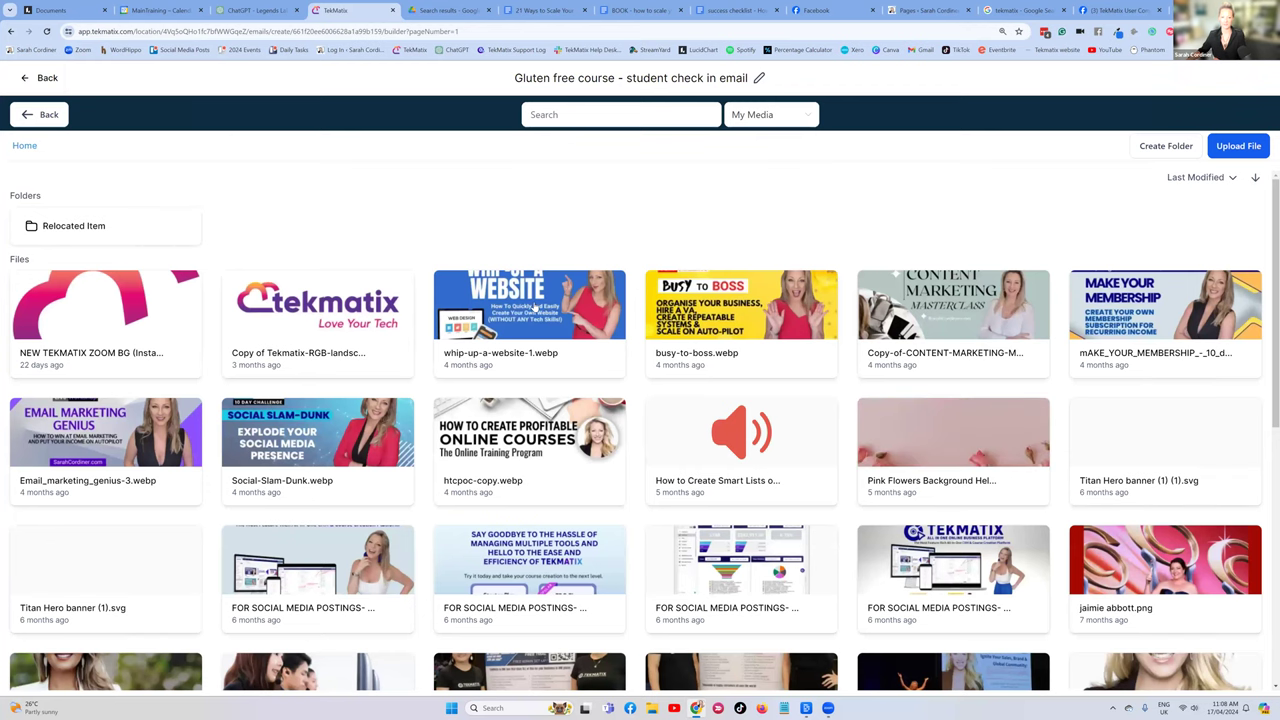
{"action": "left_click", "coordinate": [535, 308]}
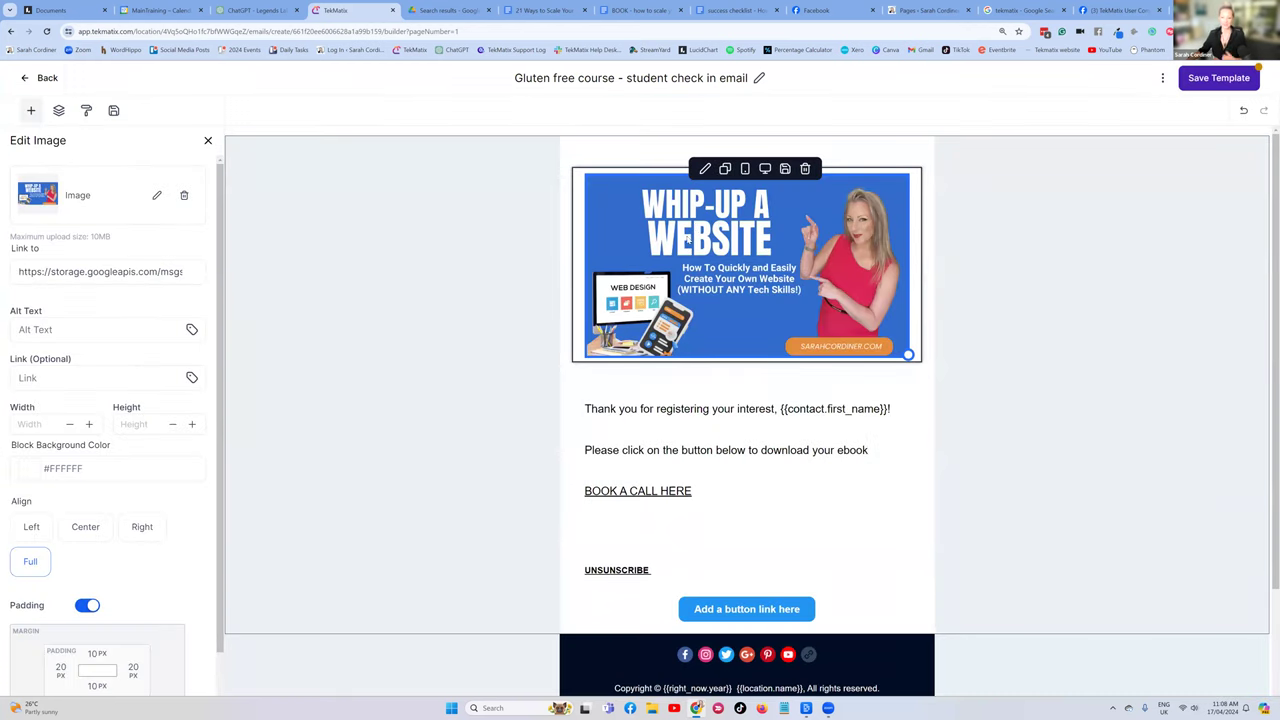
Add a text block directly below the banner image and replace its placeholder text with "Hi"
{"action": "scroll", "coordinate": [680, 300], "scroll_direction": "down", "scroll_amount": 1}
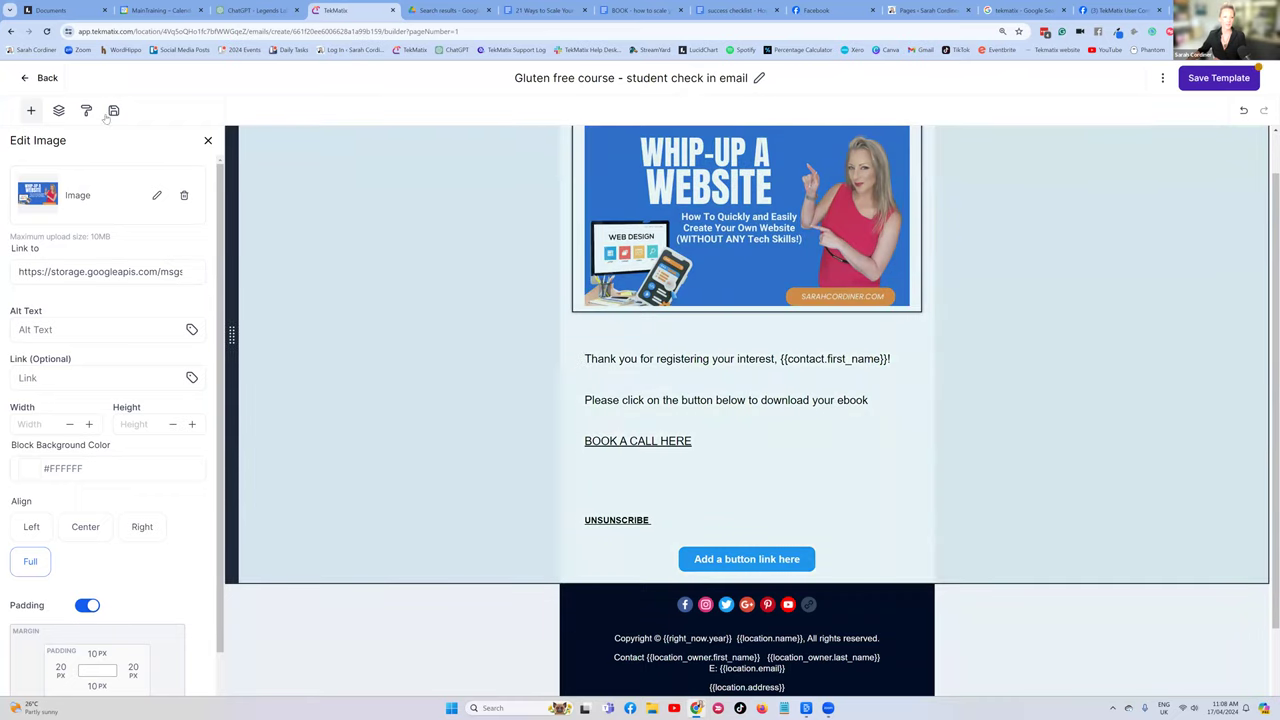
{"action": "left_click", "coordinate": [31, 111]}
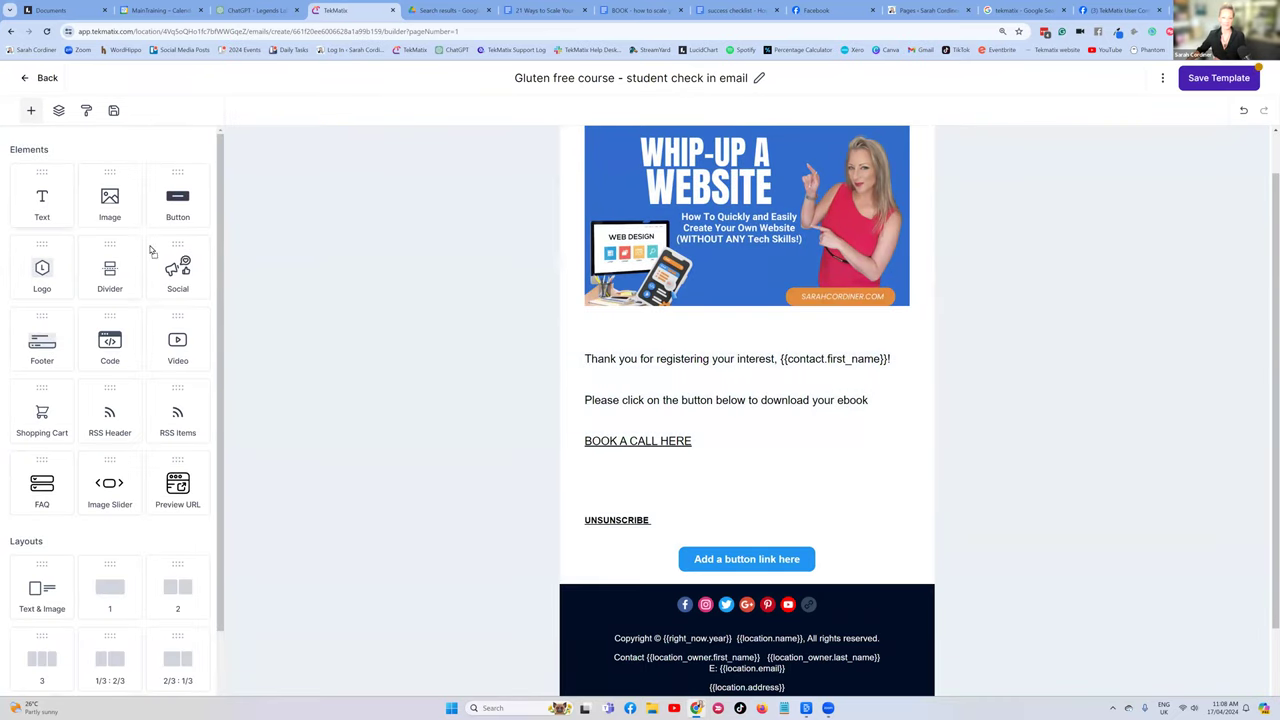
{"action": "left_click_drag", "start_coordinate": [42, 200], "coordinate": [692, 338]}
{"action": "left_click", "coordinate": [683, 386]}
{"action": "key", "text": "ctrl+a"}
{"action": "type", "text": "Hi"}
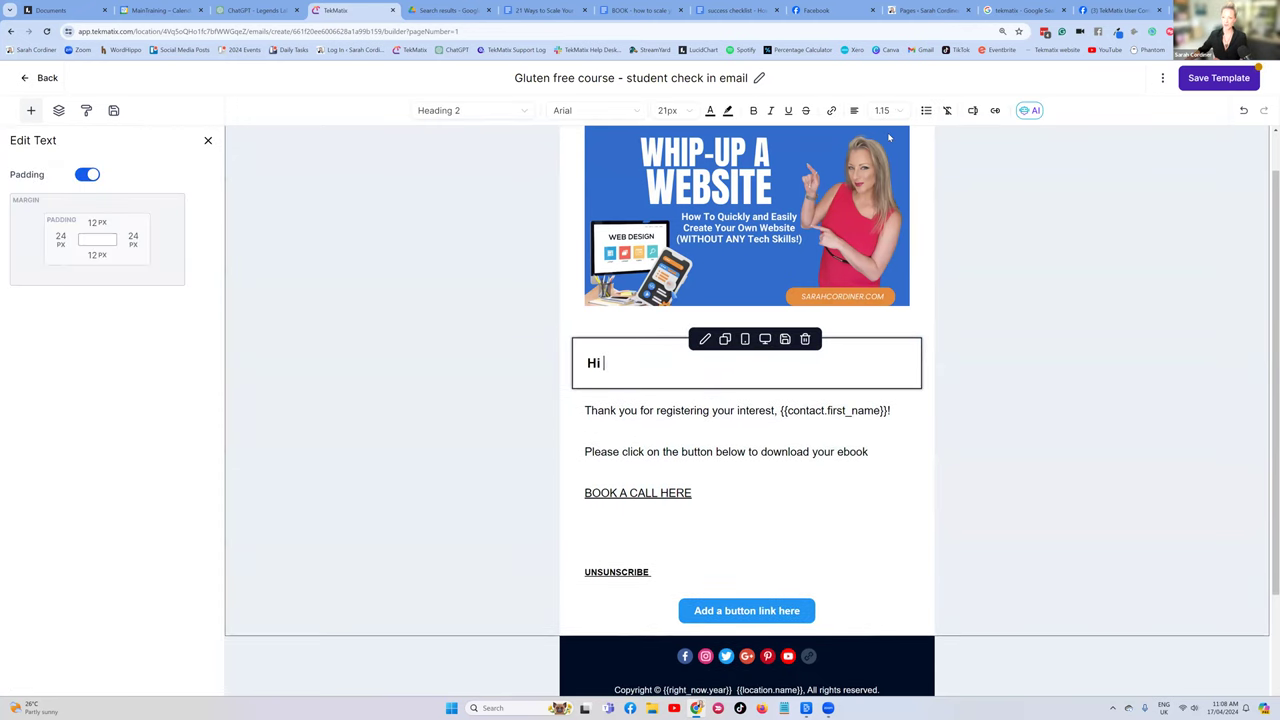
Insert the contact First Name custom value after "Hi", followed by a comma and a new line
{"action": "left_click", "coordinate": [972, 112]}
{"action": "left_click", "coordinate": [916, 164]}
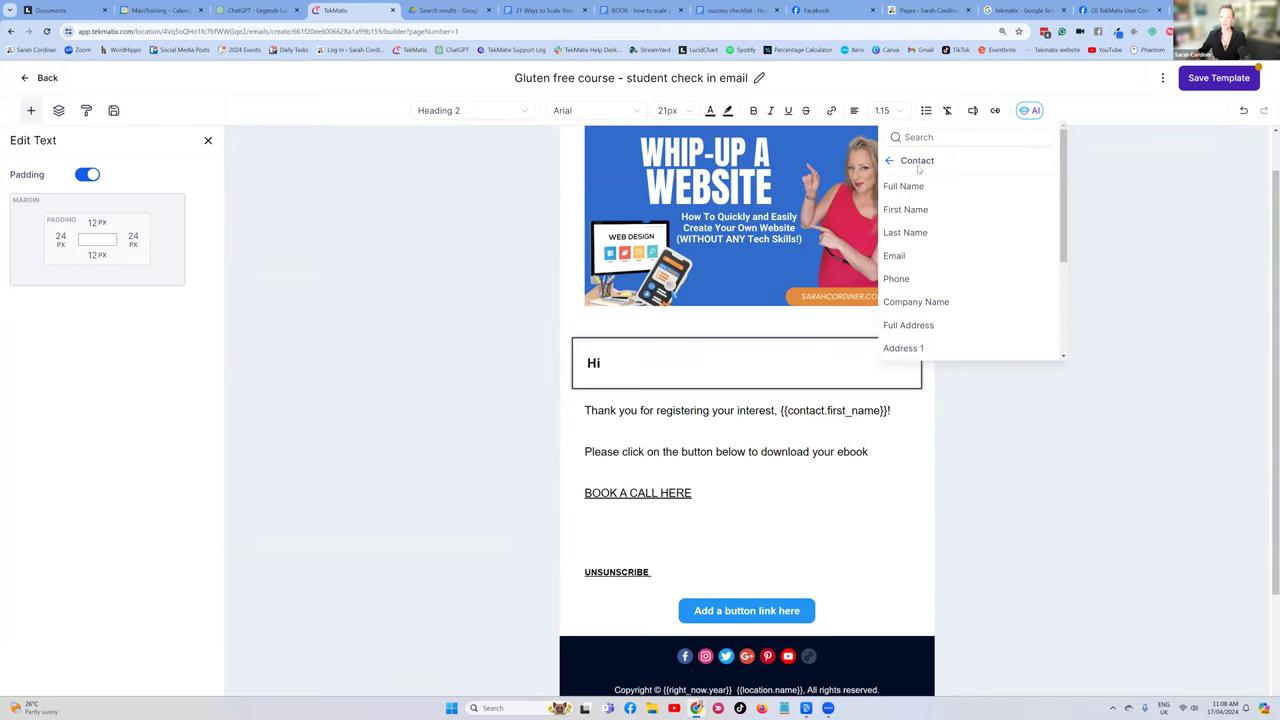
{"action": "left_click", "coordinate": [908, 210]}
{"action": "type", "text": ","}
{"action": "key", "text": "Return"}
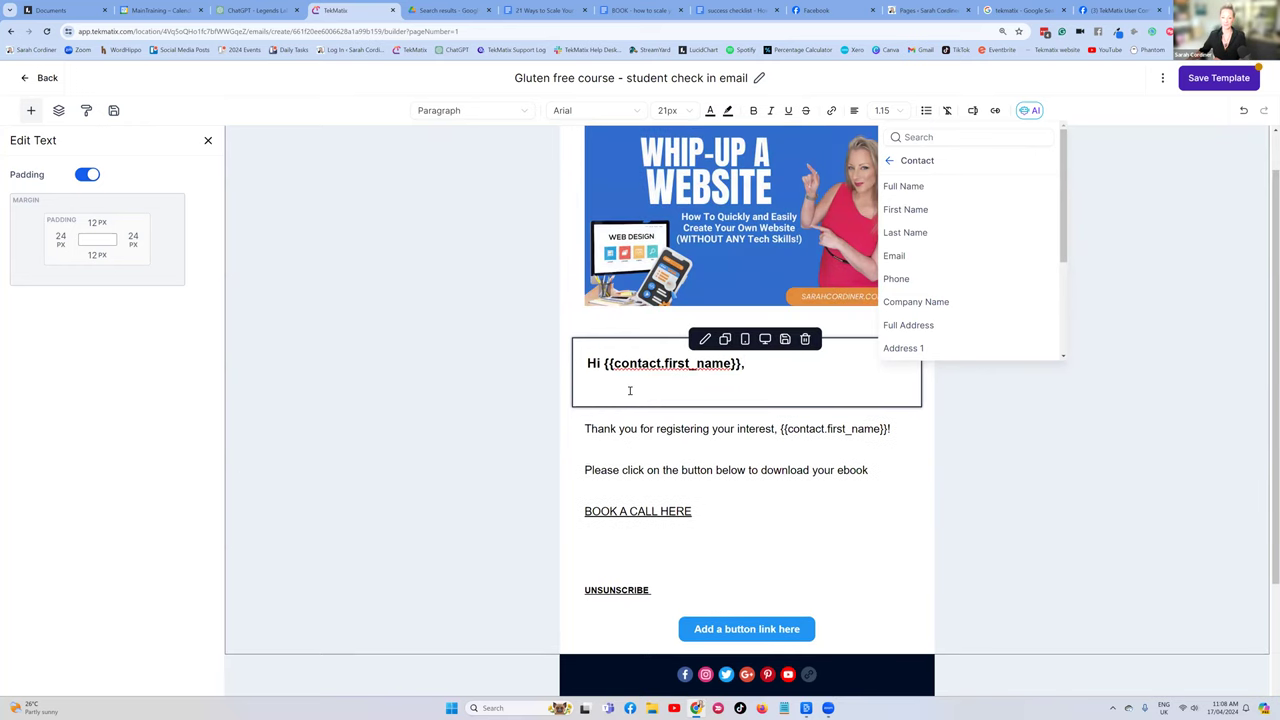
Change the greeting line in the new text block to the Paragraph style
{"action": "left_click_drag", "start_coordinate": [583, 364], "coordinate": [745, 364]}
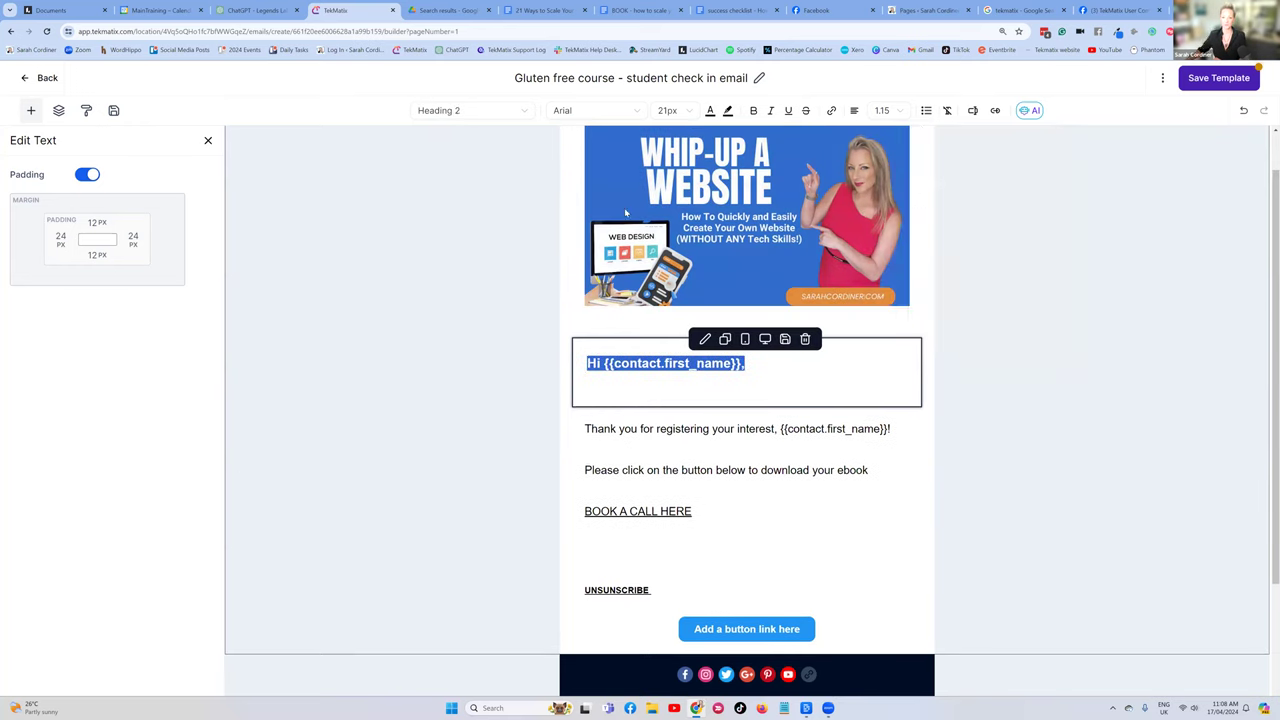
{"action": "left_click", "coordinate": [753, 112]}
{"action": "left_click", "coordinate": [753, 112]}
{"action": "left_click", "coordinate": [443, 113]}
{"action": "left_click", "coordinate": [443, 256]}
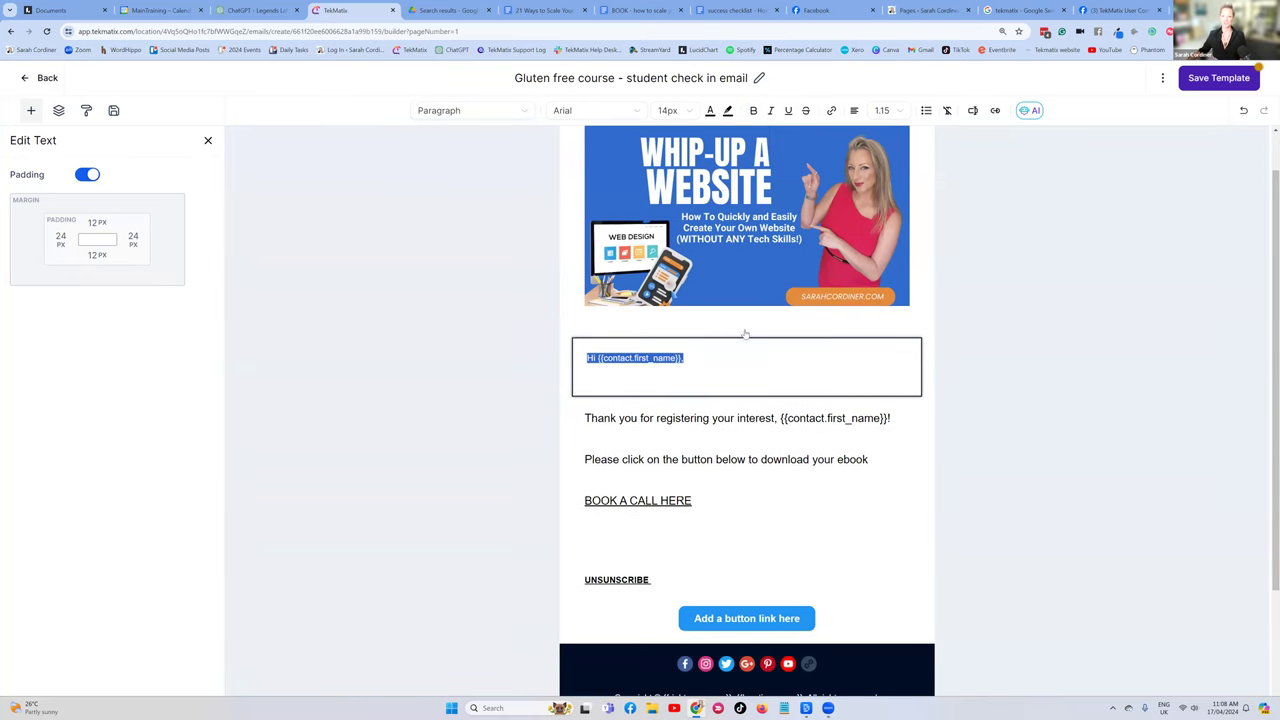
Below the greeting, write "thank you for joining my gluten free course." and a filler line "fggdgfdg", leaving a new line after it
{"action": "left_click", "coordinate": [706, 362]}
{"action": "key", "text": "Return"}
{"action": "key", "text": "Return"}
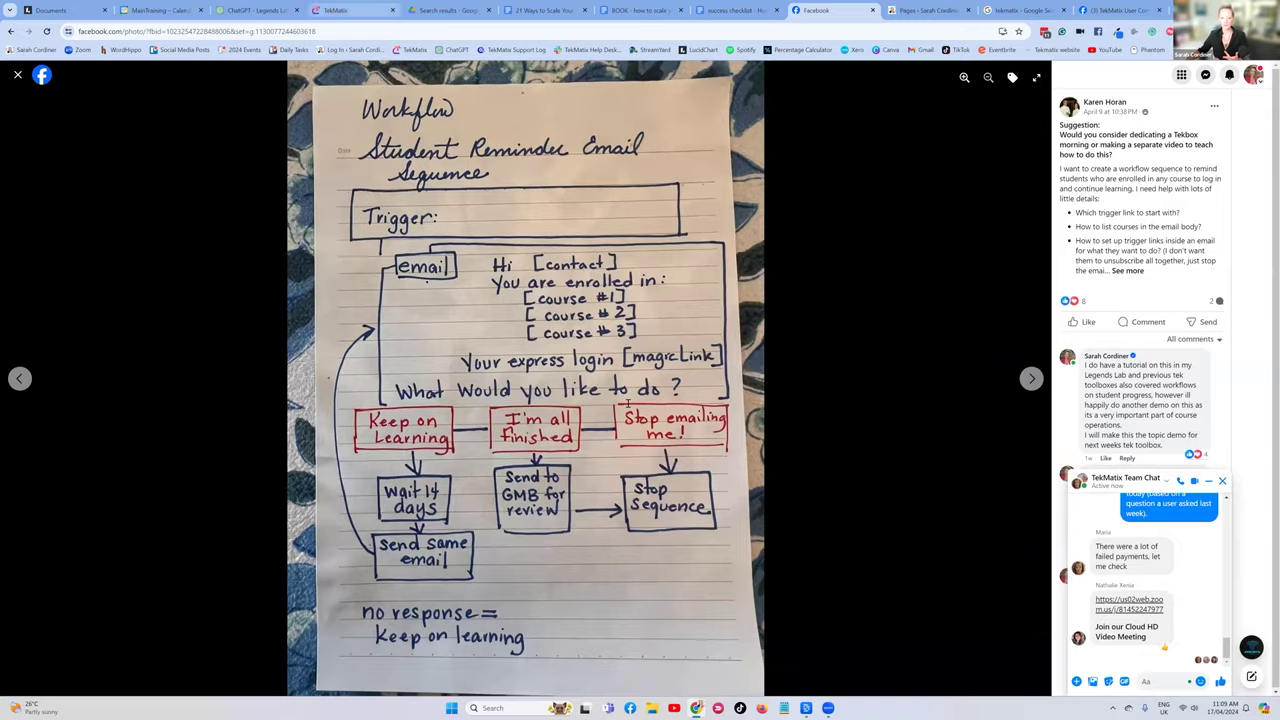
{"action": "key", "text": "ctrl+4"}
{"action": "type", "text": "th"}
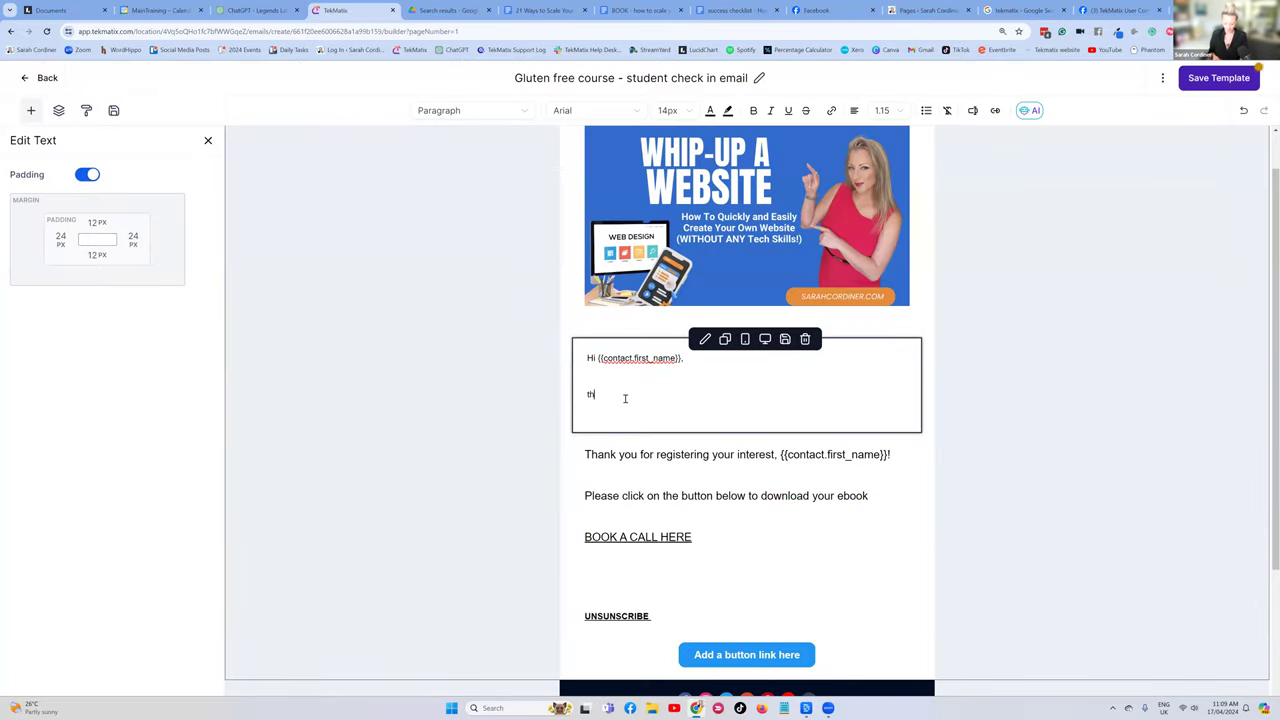
{"action": "type", "text": "ank you for joining my gluten f"}
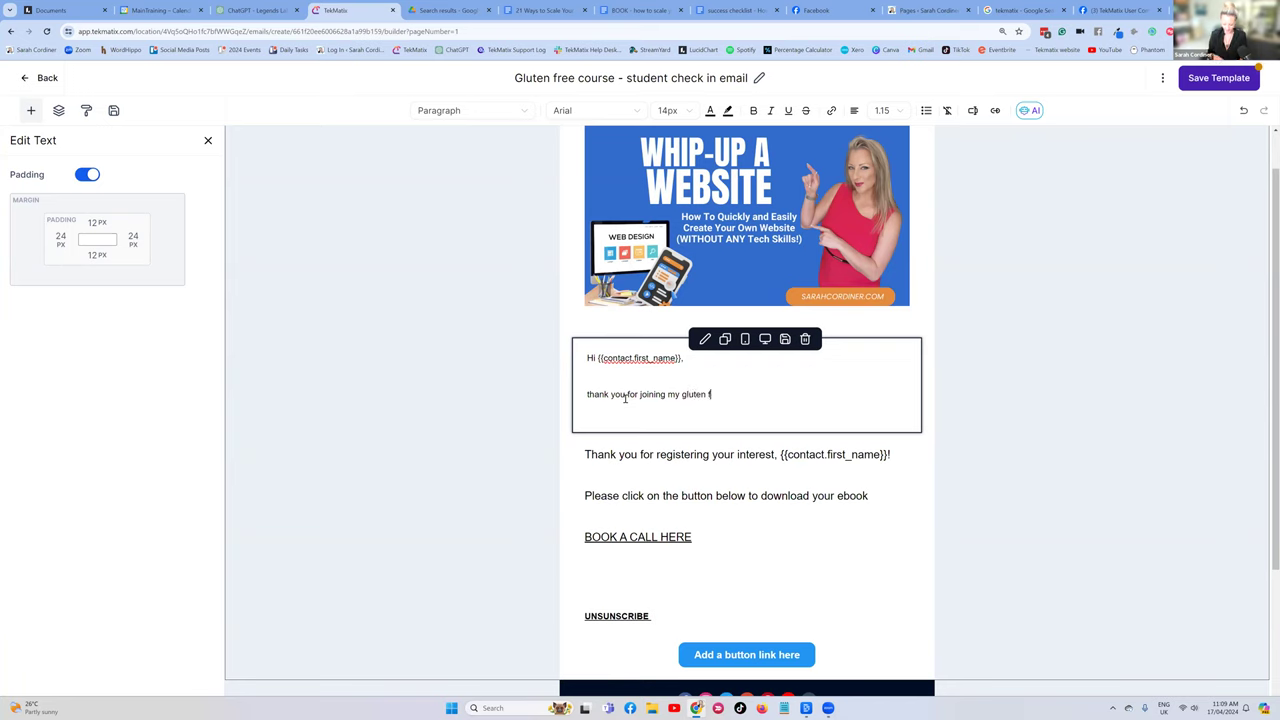
{"action": "type", "text": "ree course."}
{"action": "key", "text": "Return"}
{"action": "type", "text": "fggdgfdg"}
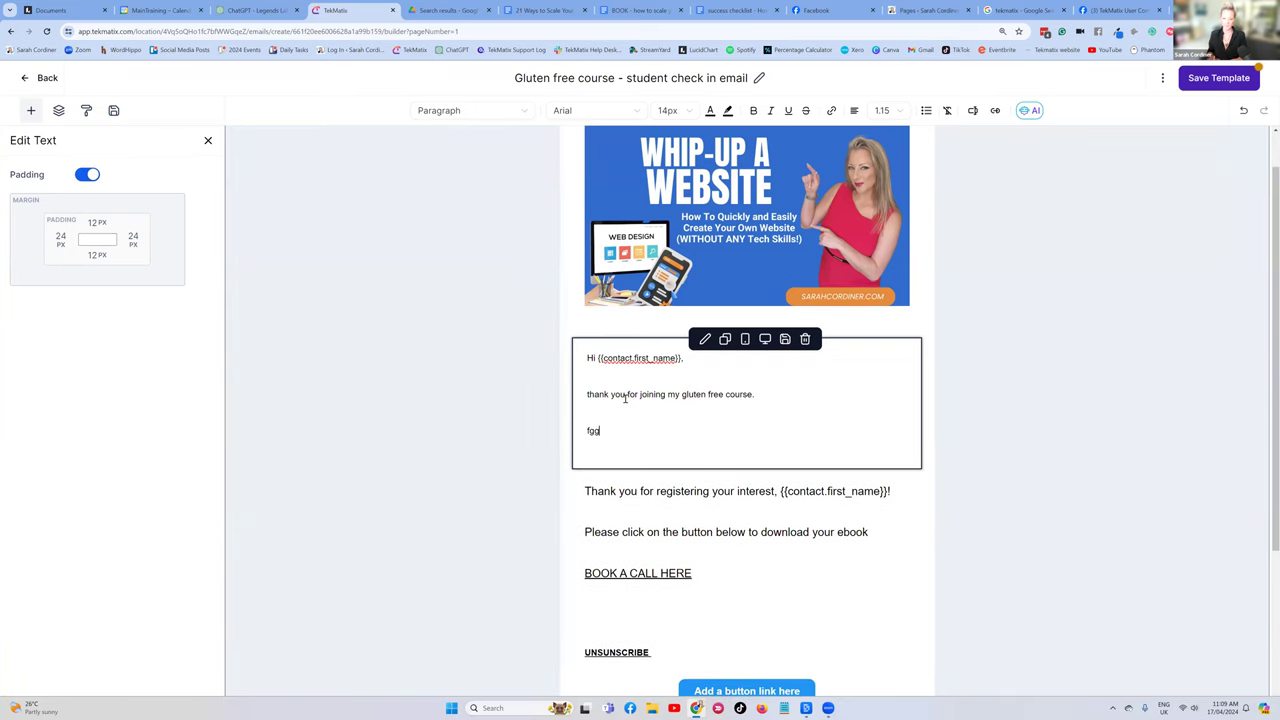
{"action": "key", "text": "Return"}
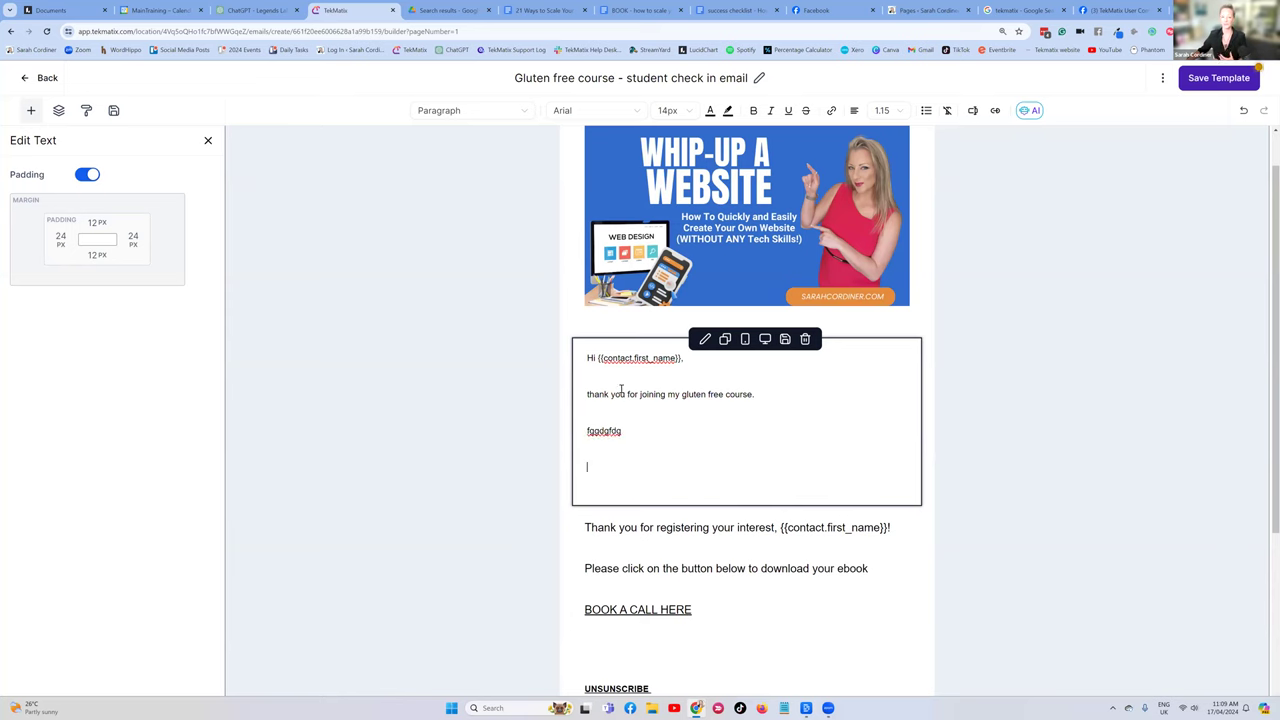
Insert the Membership Contacts Email custom value on the line below the filler text
{"action": "left_click", "coordinate": [972, 111]}
{"action": "scroll", "coordinate": [965, 255], "scroll_direction": "down", "scroll_amount": 1}
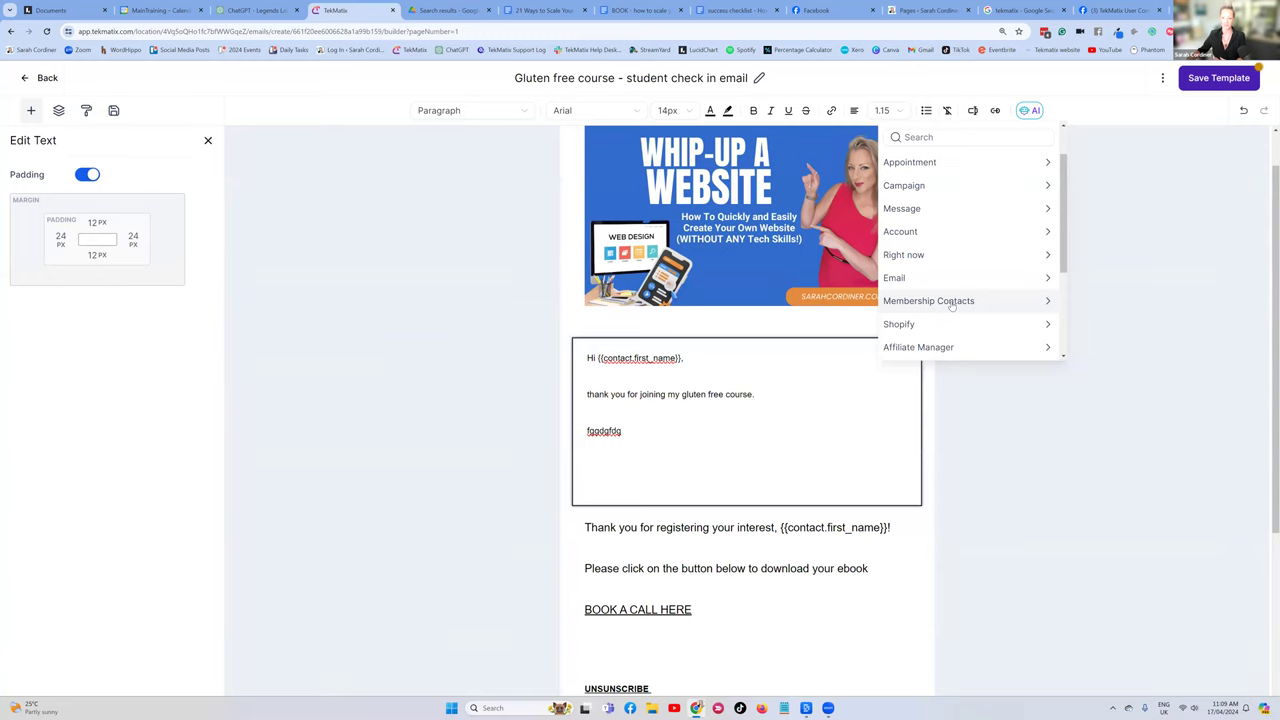
{"action": "left_click", "coordinate": [952, 303]}
{"action": "scroll", "coordinate": [952, 235], "scroll_direction": "up", "scroll_amount": 1}
{"action": "scroll", "coordinate": [952, 225], "scroll_direction": "down", "scroll_amount": 1}
{"action": "scroll", "coordinate": [948, 262], "scroll_direction": "up", "scroll_amount": 1}
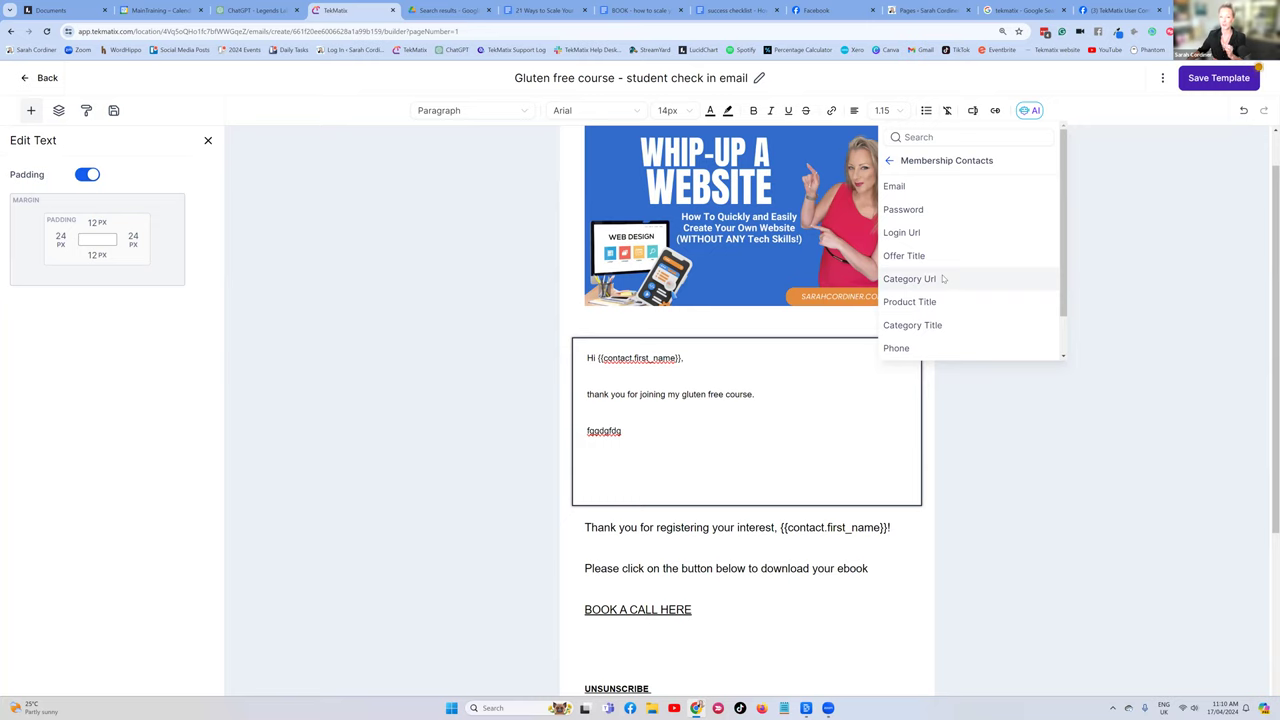
{"action": "left_click", "coordinate": [907, 190]}
{"action": "left_click", "coordinate": [718, 467]}
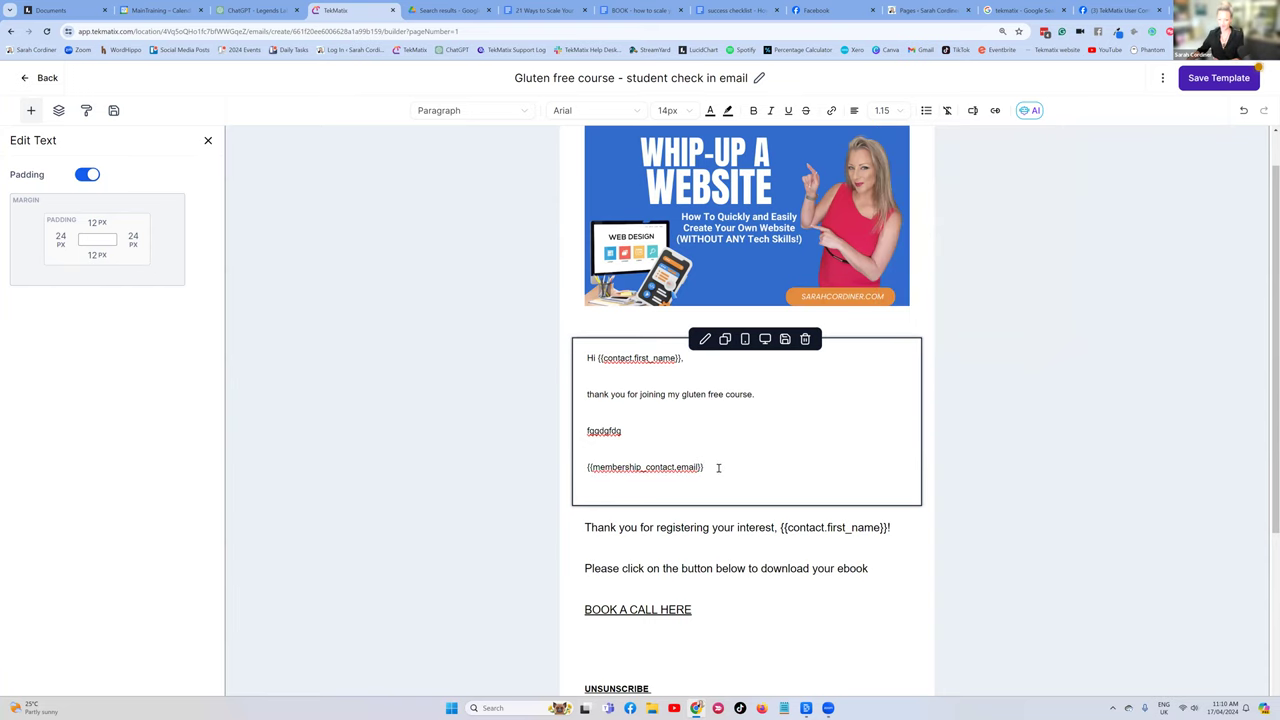
Insert the Membership Contacts Login Url custom value on a new line under the membership email value
{"action": "key", "text": "Return"}
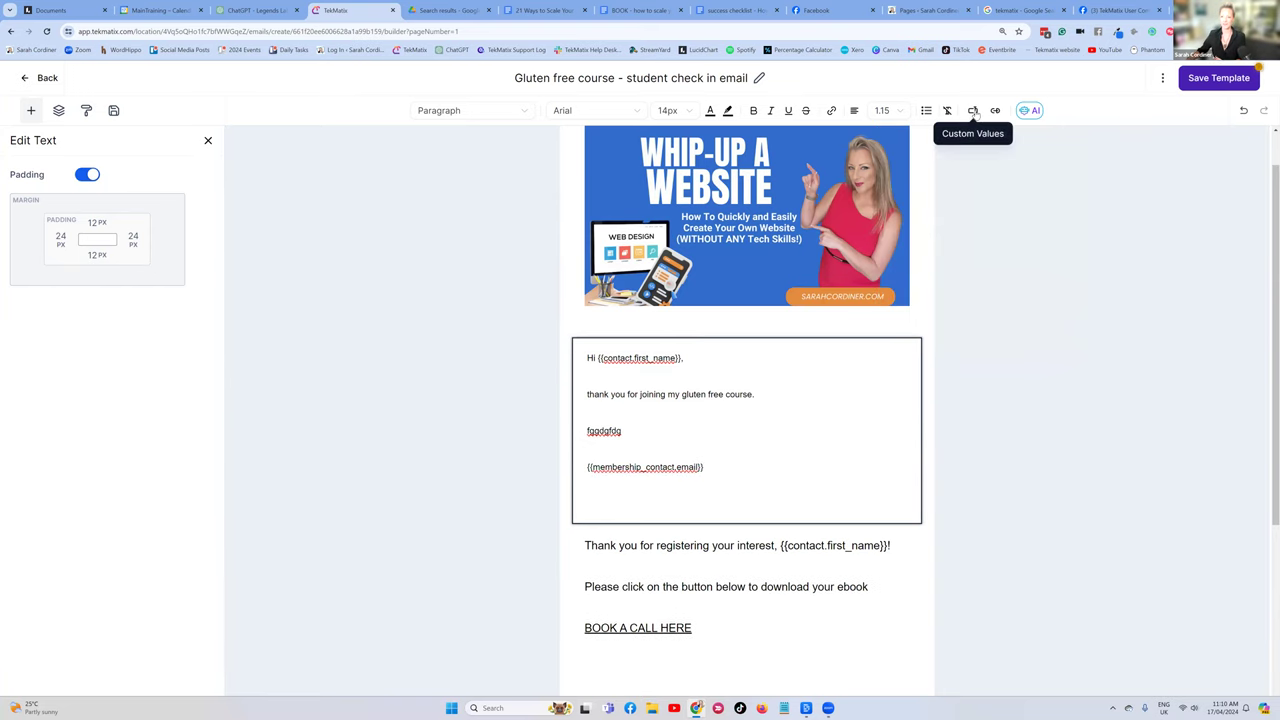
{"action": "left_click", "coordinate": [973, 111]}
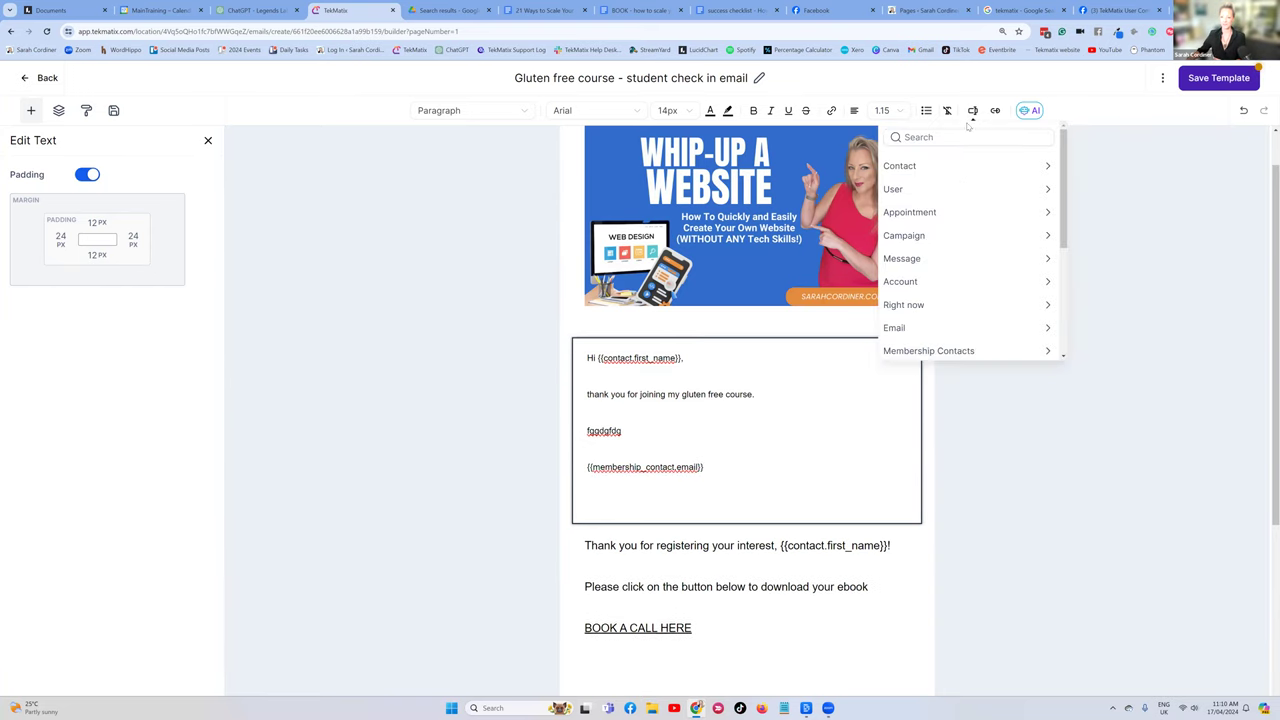
{"action": "left_click", "coordinate": [948, 352]}
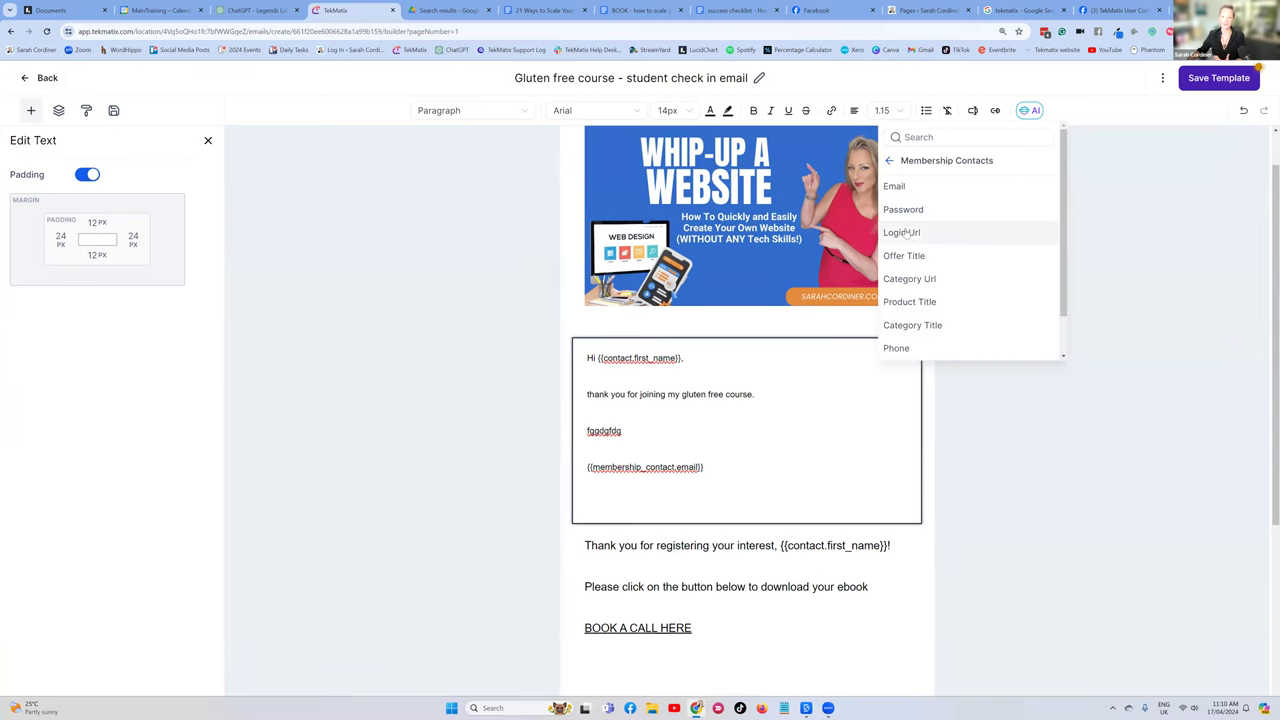
{"action": "left_click", "coordinate": [909, 236]}
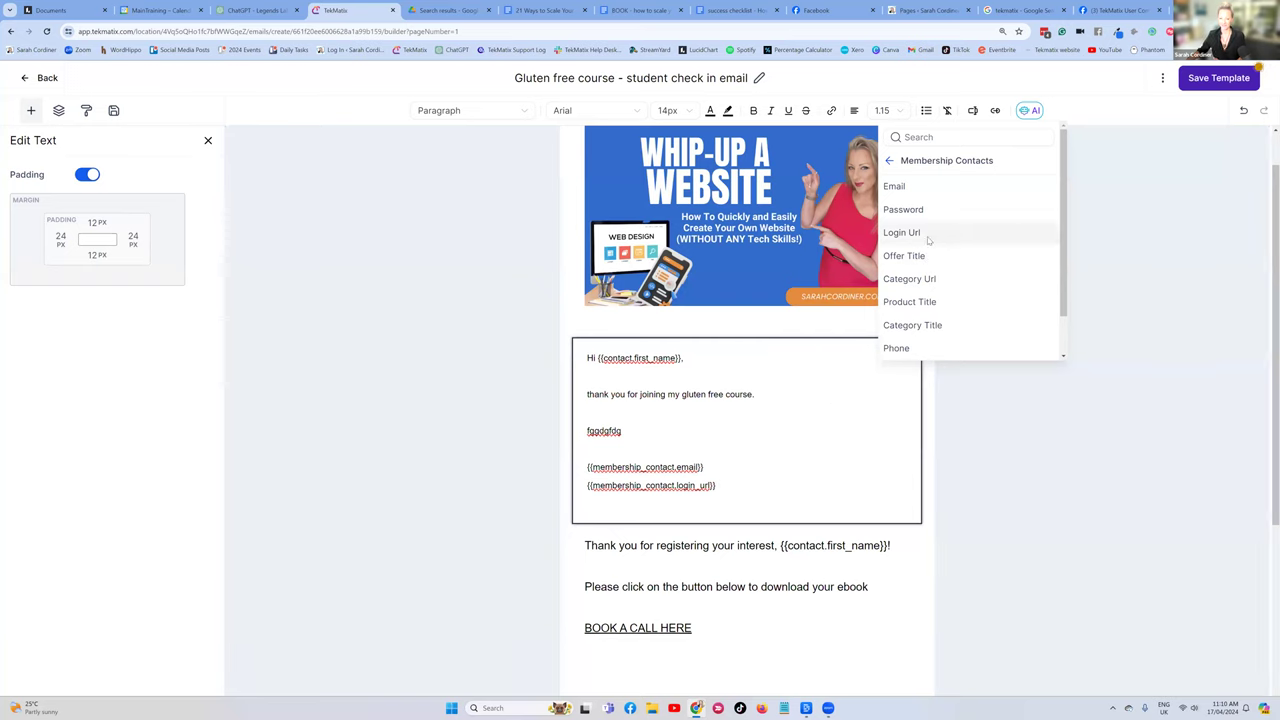
Insert the Membership Contacts Password and Offer Title custom values, each on its own line below the login URL value
{"action": "left_click", "coordinate": [905, 211]}
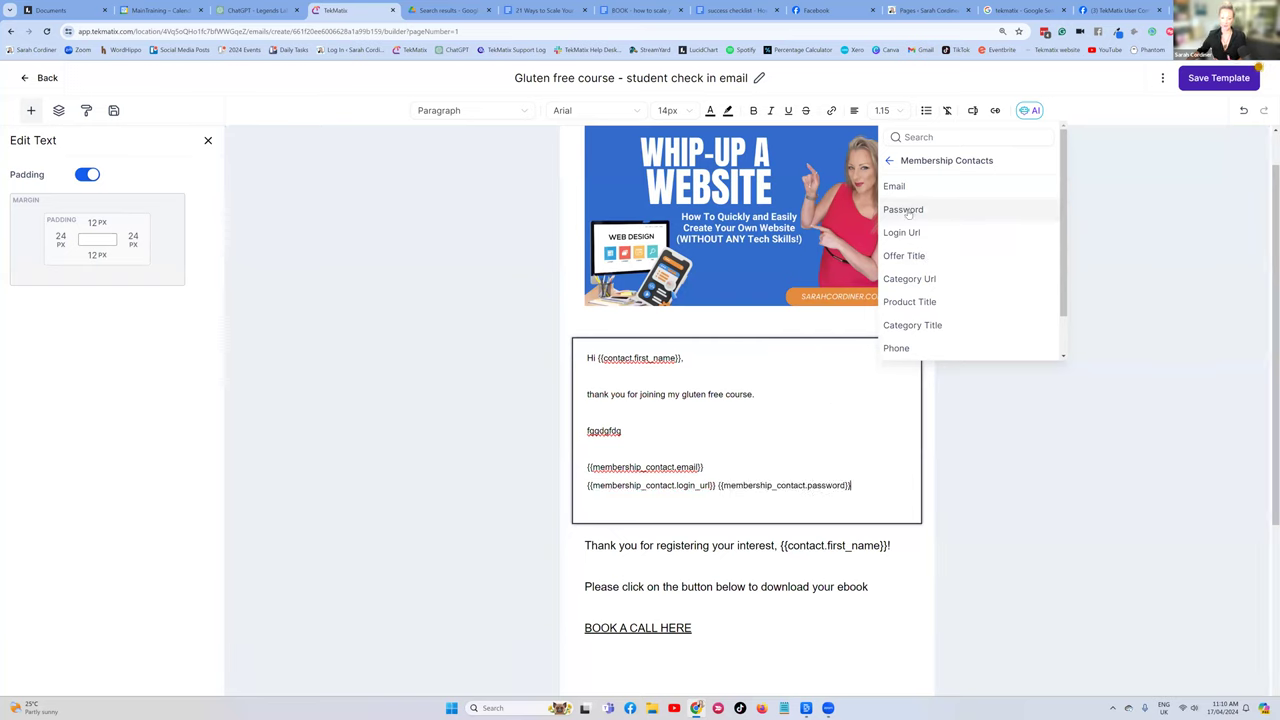
{"action": "scroll", "coordinate": [937, 275], "scroll_direction": "down", "scroll_amount": 1}
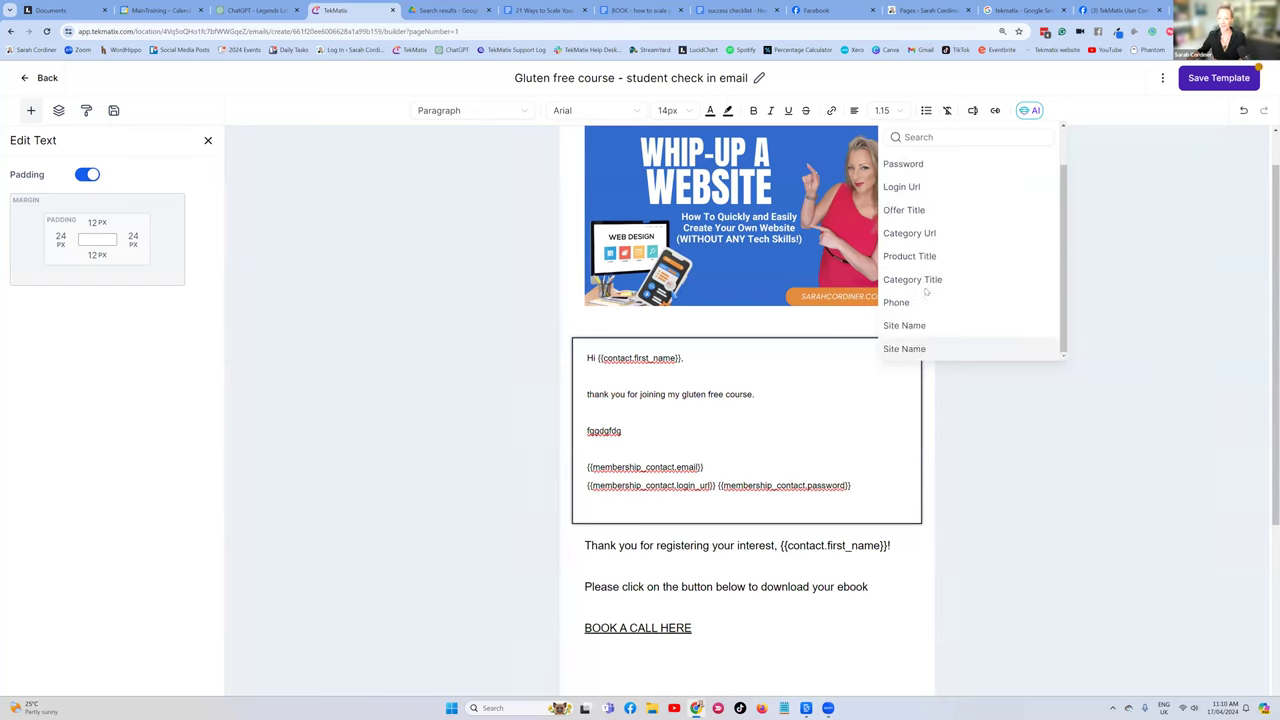
{"action": "scroll", "coordinate": [925, 292], "scroll_direction": "up", "scroll_amount": 1}
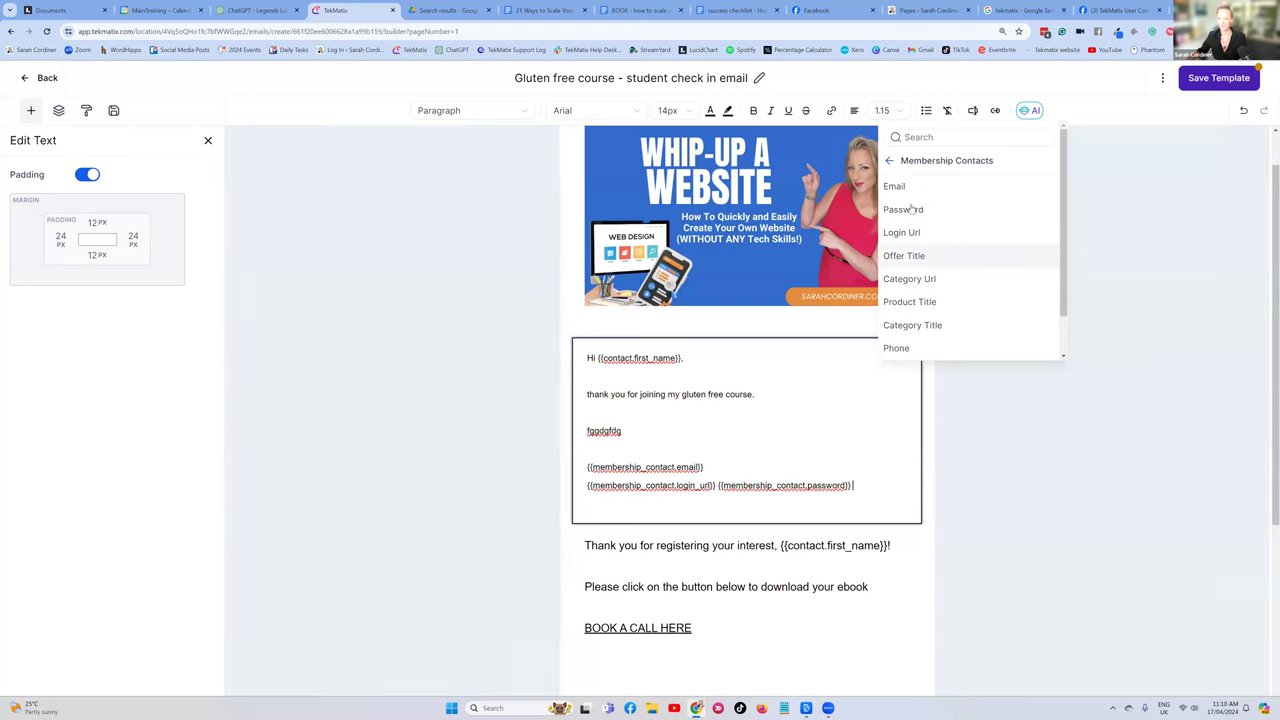
{"action": "left_click", "coordinate": [921, 258]}
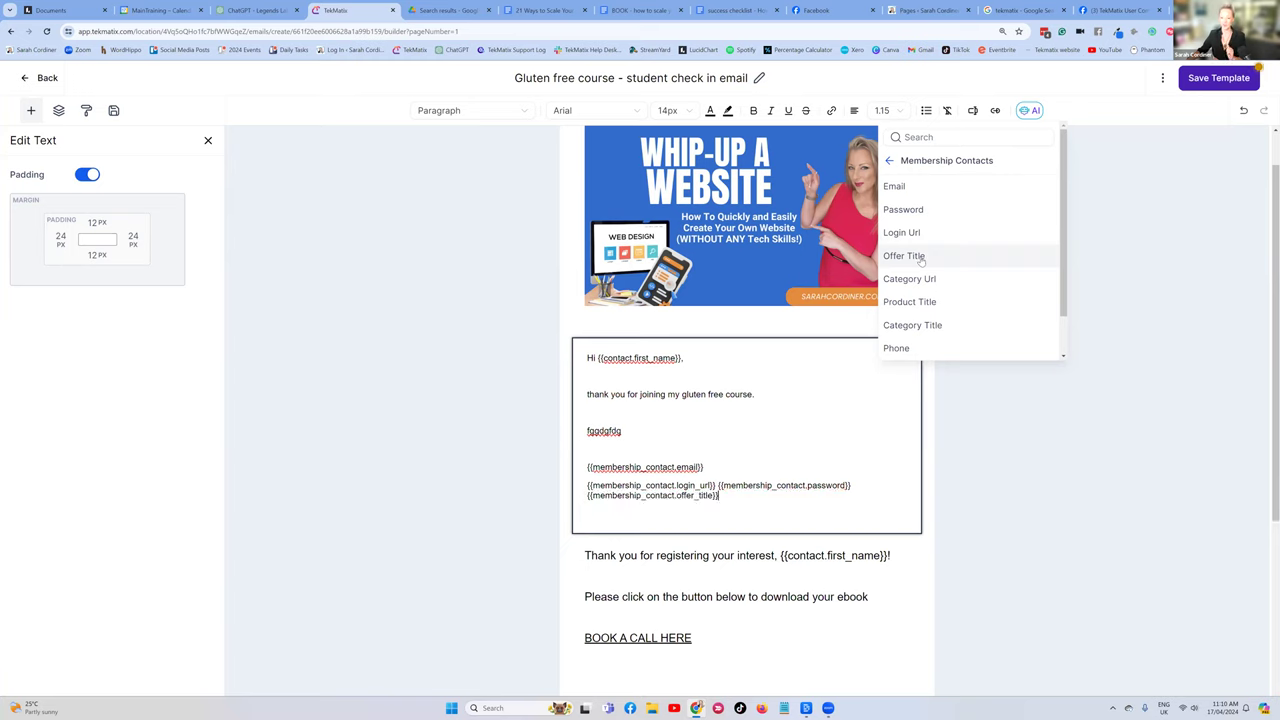
{"action": "left_click", "coordinate": [719, 486]}
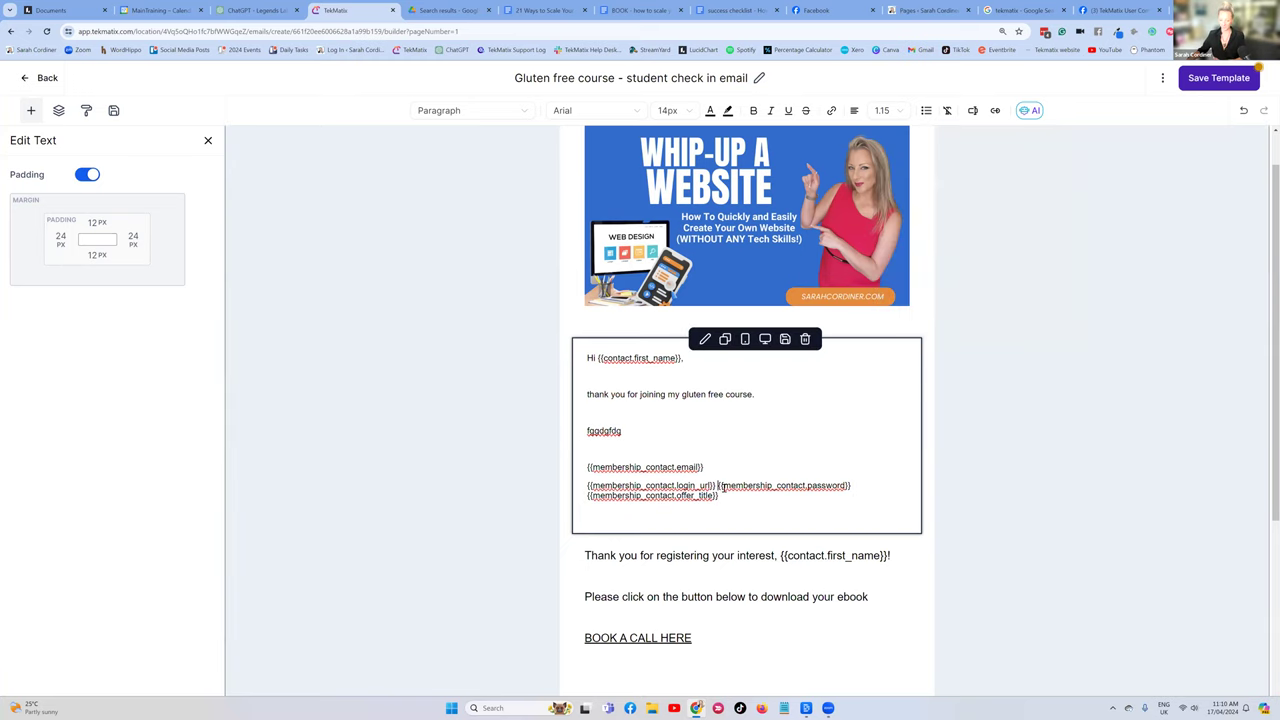
{"action": "key", "text": "Return"}
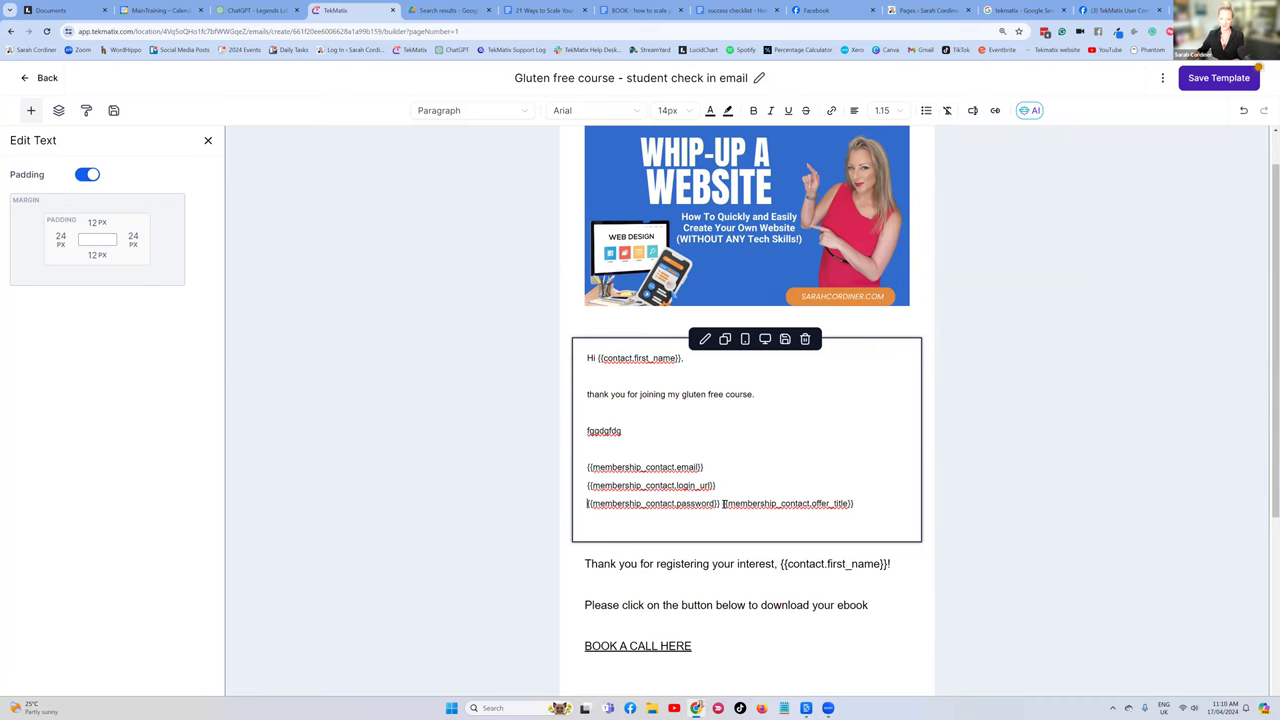
{"action": "key", "text": "Return"}
Move the offer title value into the thank-you sentence, replacing the words "gluten free course."
{"action": "left_click_drag", "start_coordinate": [722, 523], "coordinate": [582, 527]}
{"action": "key", "text": "ctrl+c"}
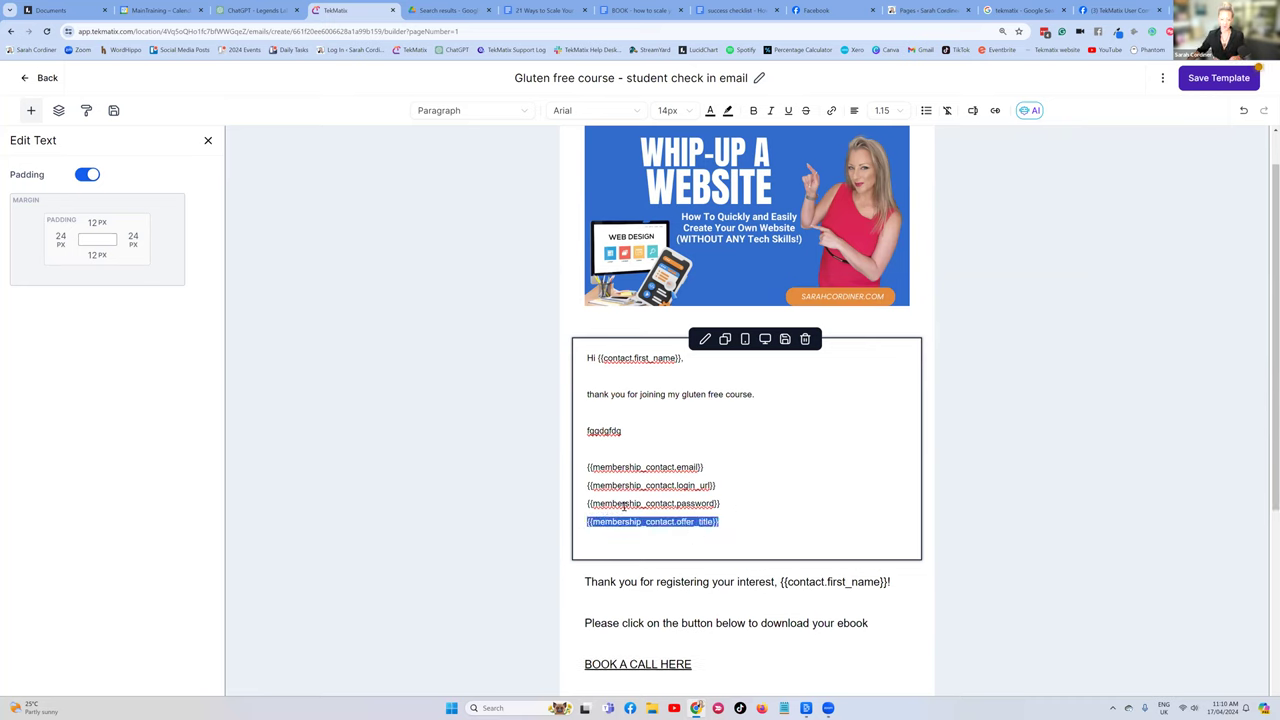
{"action": "key", "text": "BackSpace"}
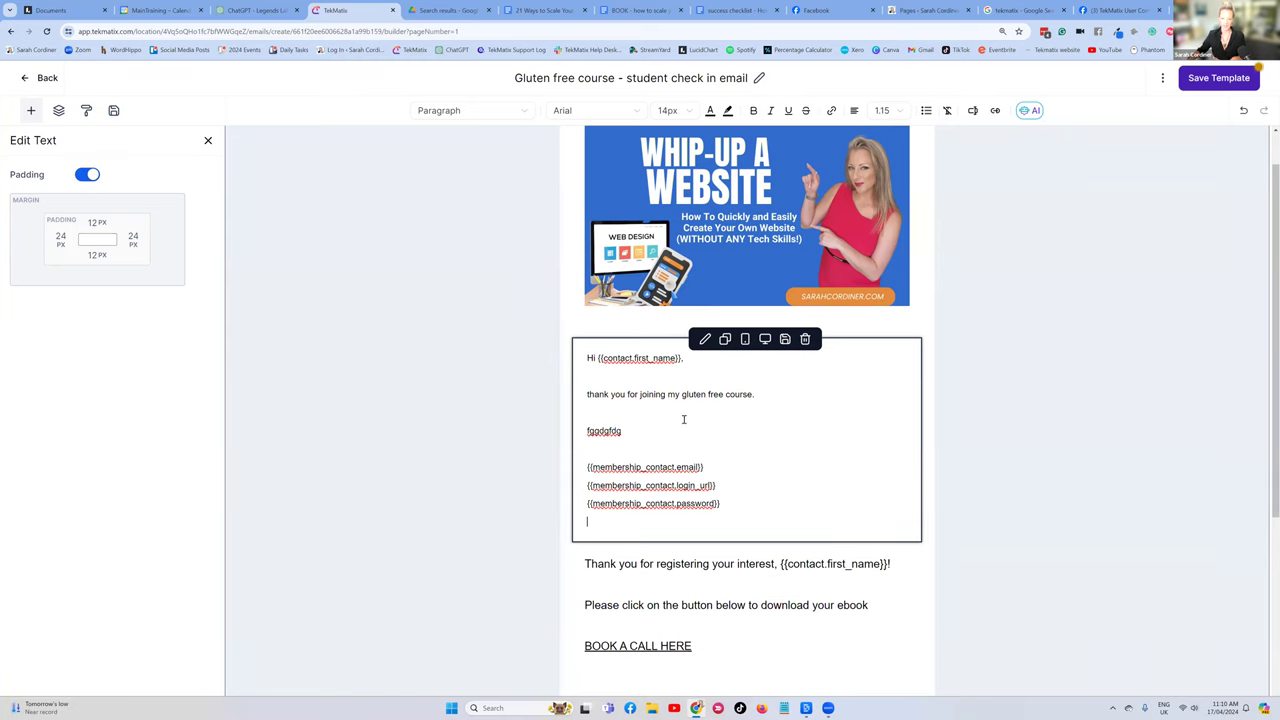
{"action": "left_click_drag", "start_coordinate": [757, 394], "coordinate": [684, 394]}
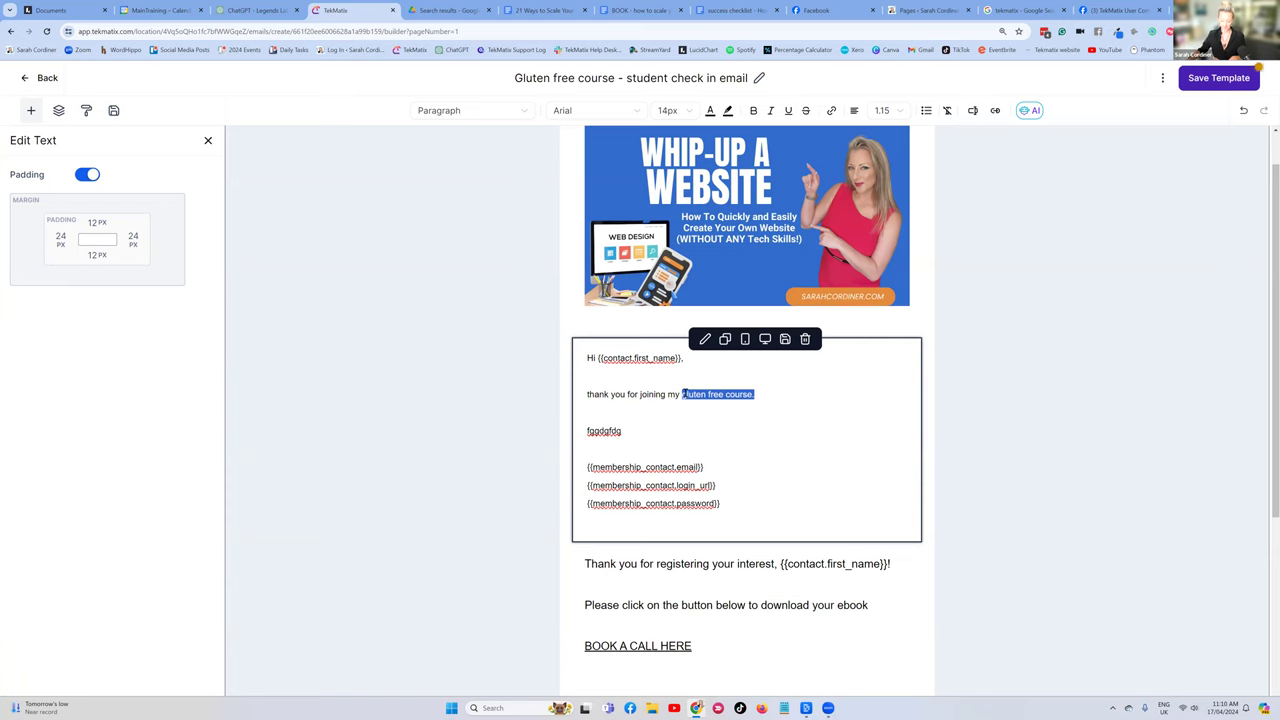
{"action": "key", "text": "ctrl+v"}
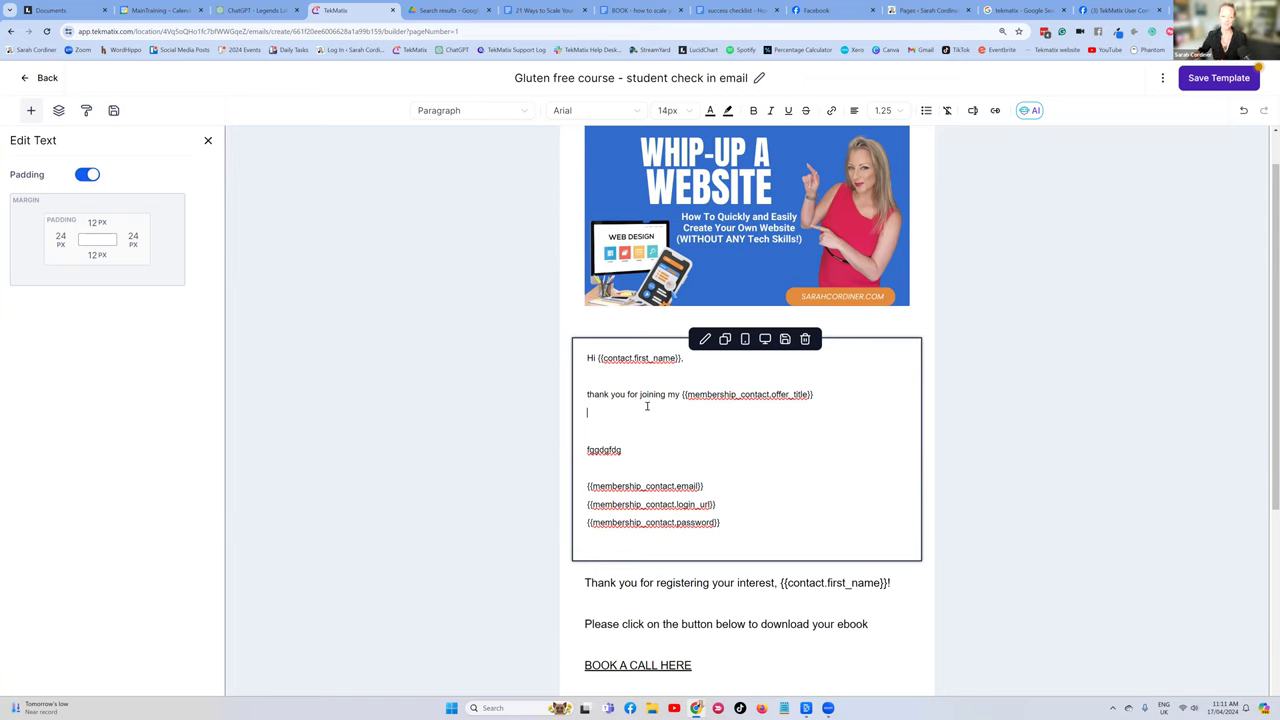
{"action": "left_click_drag", "start_coordinate": [822, 399], "coordinate": [684, 396]}
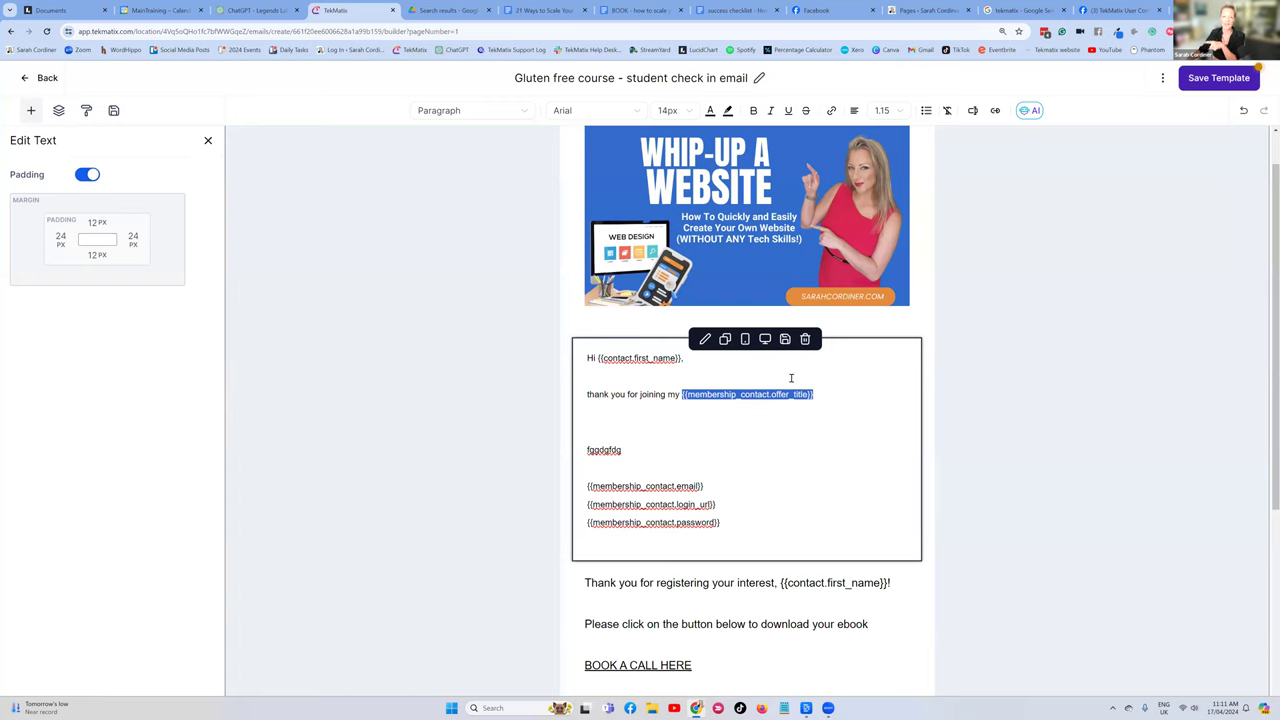
Delete the filler line "fggdgfdg" above the membership email value
{"action": "left_click", "coordinate": [632, 451]}
{"action": "double_click", "coordinate": [603, 448]}
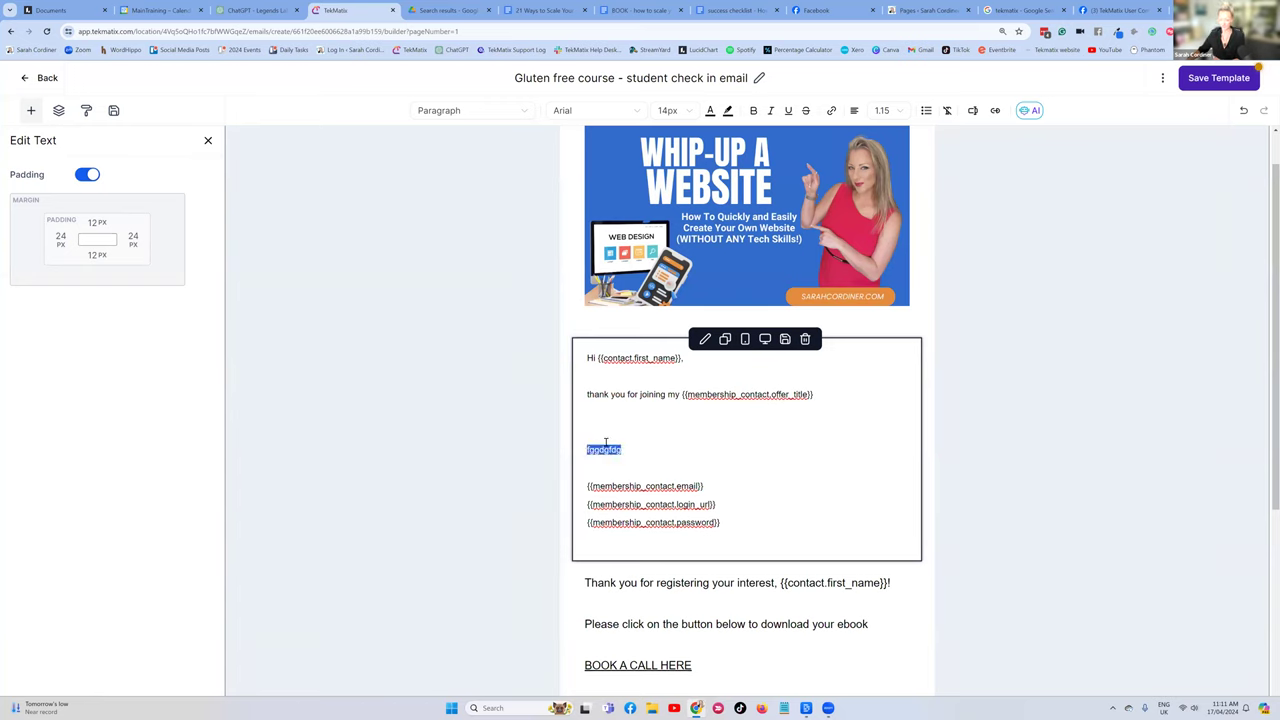
{"action": "key", "text": "BackSpace"}
{"action": "key", "text": "BackSpace"}
Move the login URL value to the blank line above the email value and label it "LOG IN LINK:"
{"action": "left_click_drag", "start_coordinate": [720, 466], "coordinate": [586, 466]}
{"action": "left_click", "coordinate": [582, 483]}
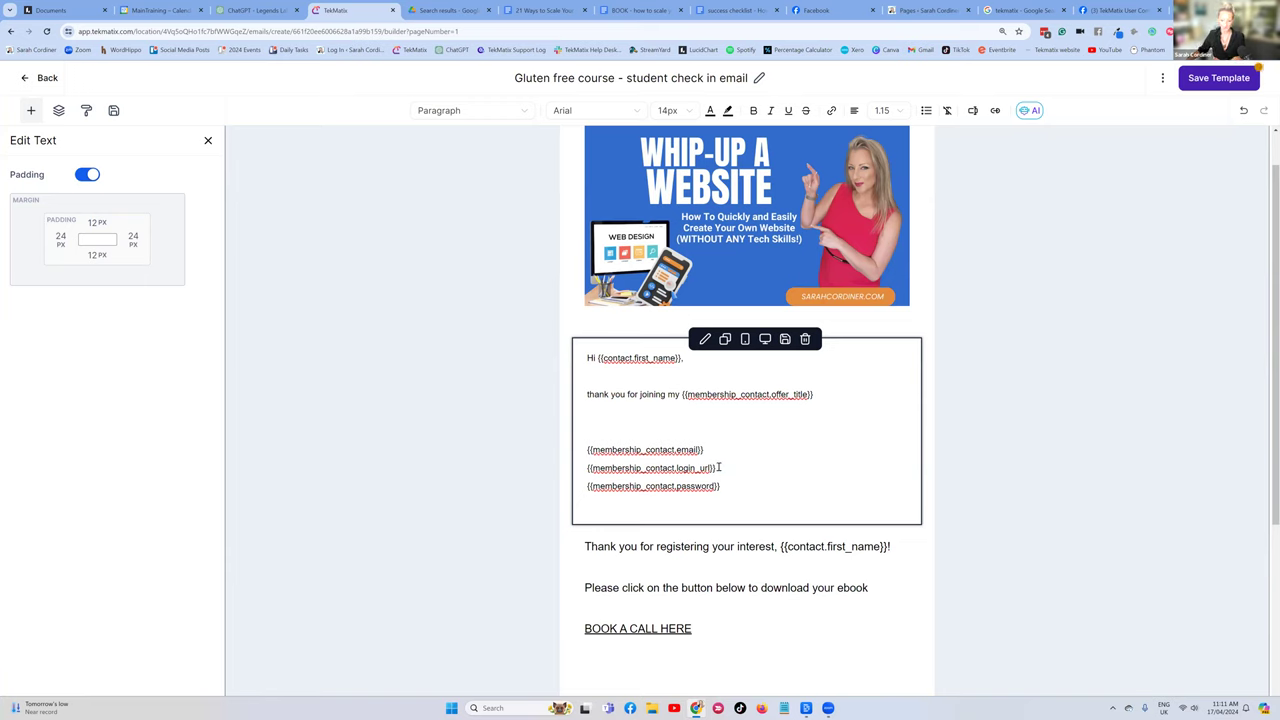
{"action": "left_click_drag", "start_coordinate": [718, 467], "coordinate": [587, 467]}
{"action": "key", "text": "ctrl+c"}
{"action": "key", "text": "BackSpace"}
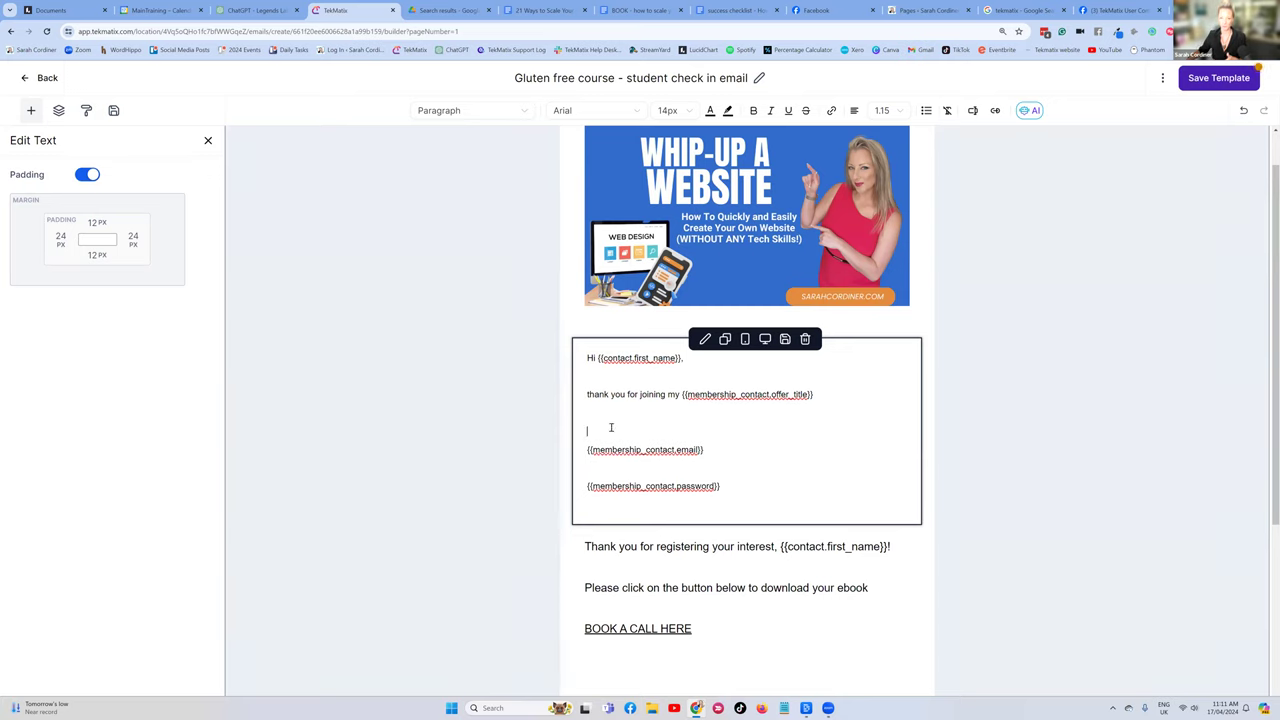
{"action": "type", "text": "LOG IN LINK:"}
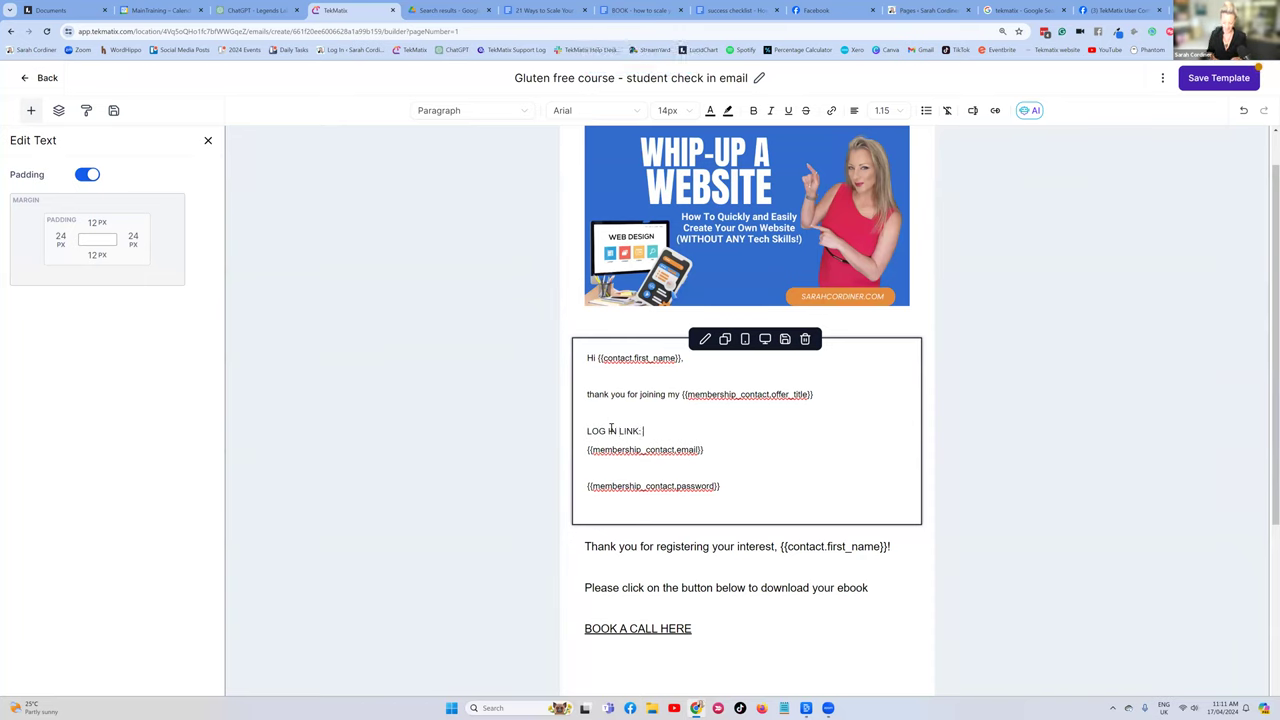
{"action": "key", "text": "ctrl+v"}
Add the label "log in email:" in front of the membership email value
{"action": "left_click", "coordinate": [590, 450]}
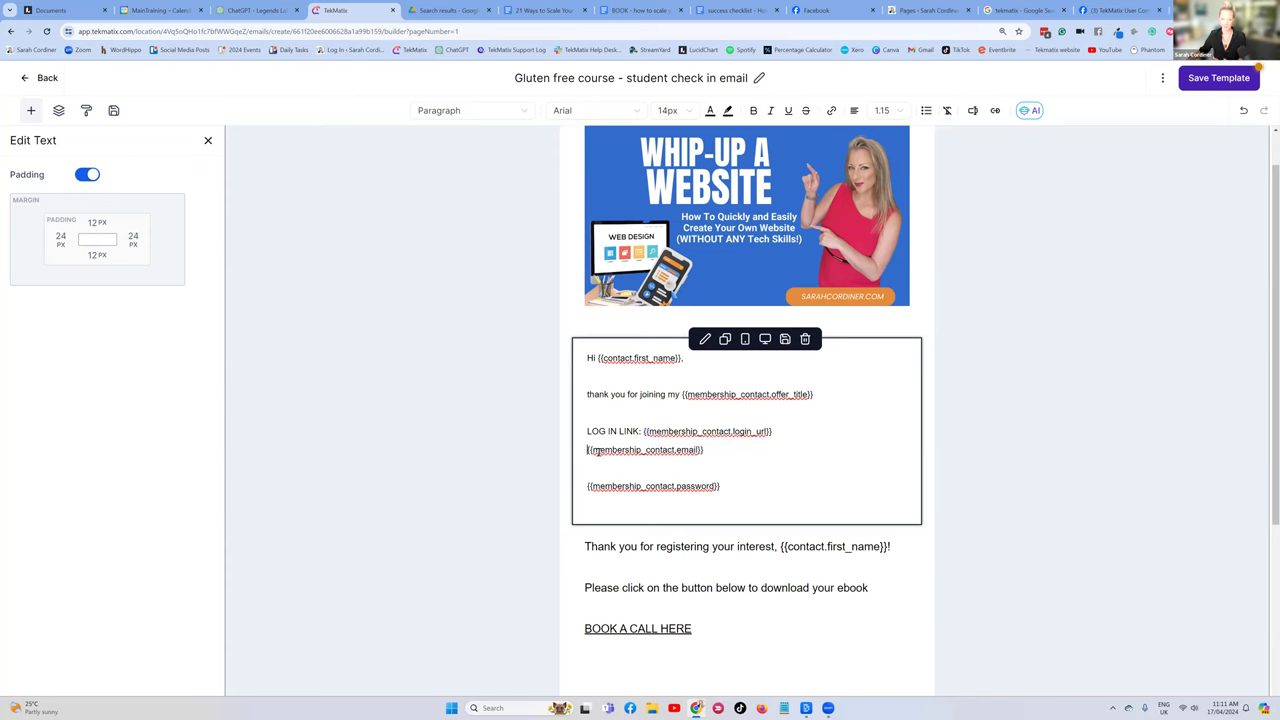
{"action": "key", "text": "Caps_Lock"}
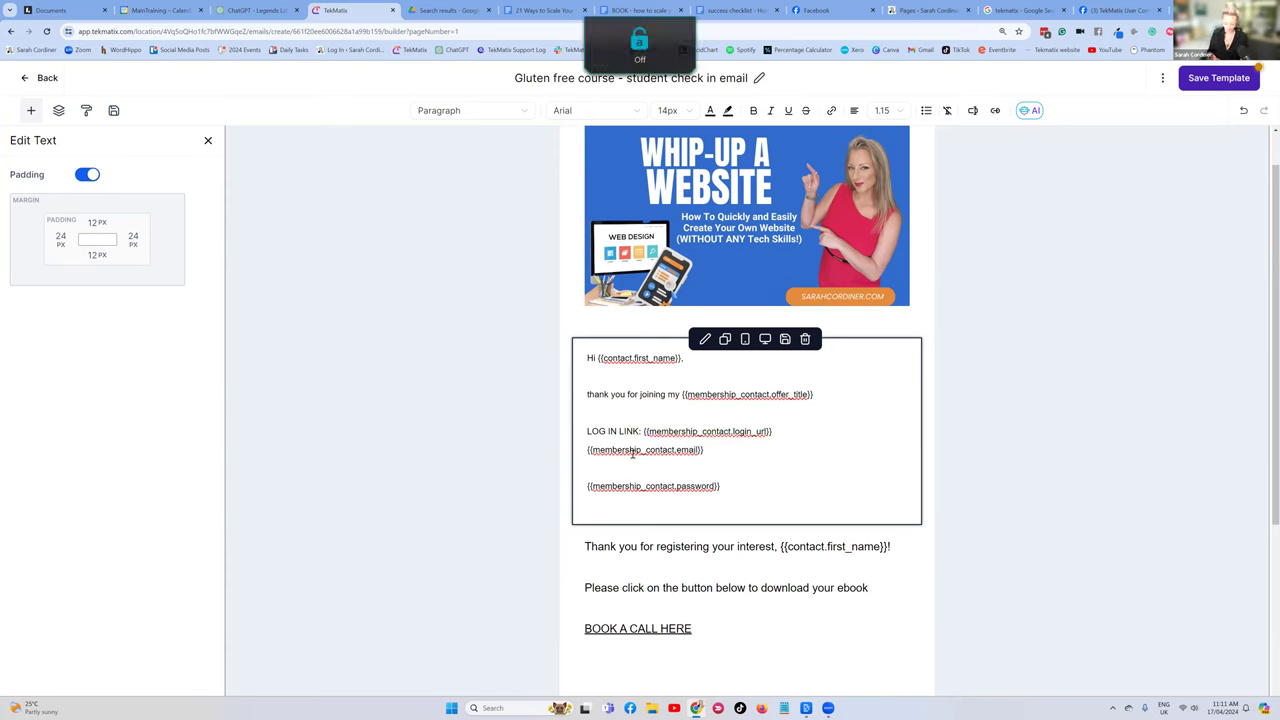
{"action": "type", "text": "log in email:"}
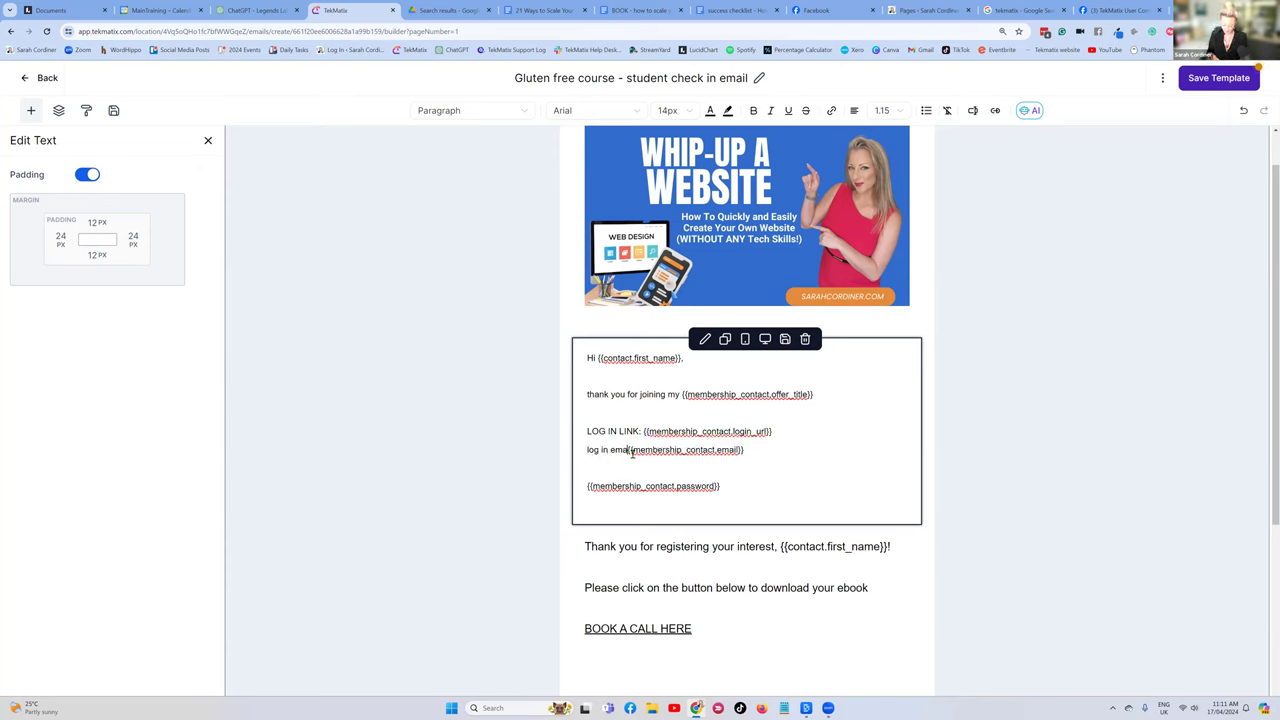
Remove the blank line above the membership password value and label that value "log in password:"
{"action": "left_click", "coordinate": [588, 487]}
{"action": "key", "text": "BackSpace"}
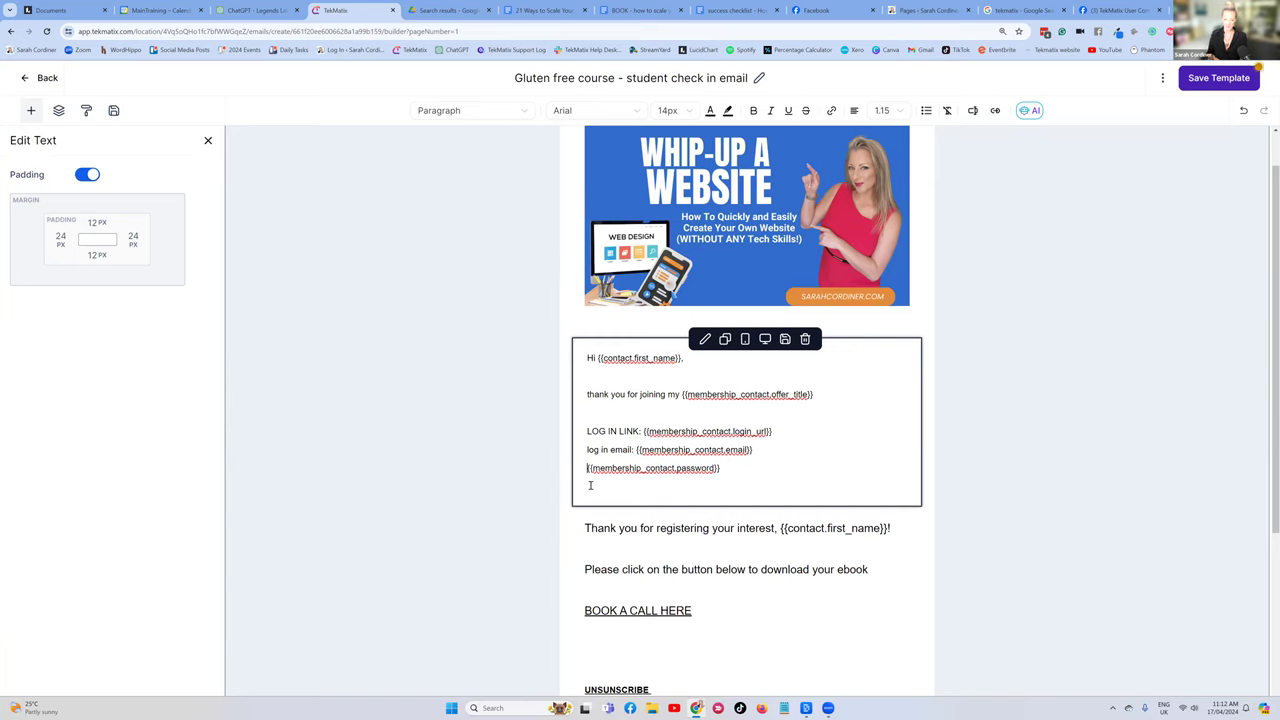
{"action": "type", "text": "log in passwo"}
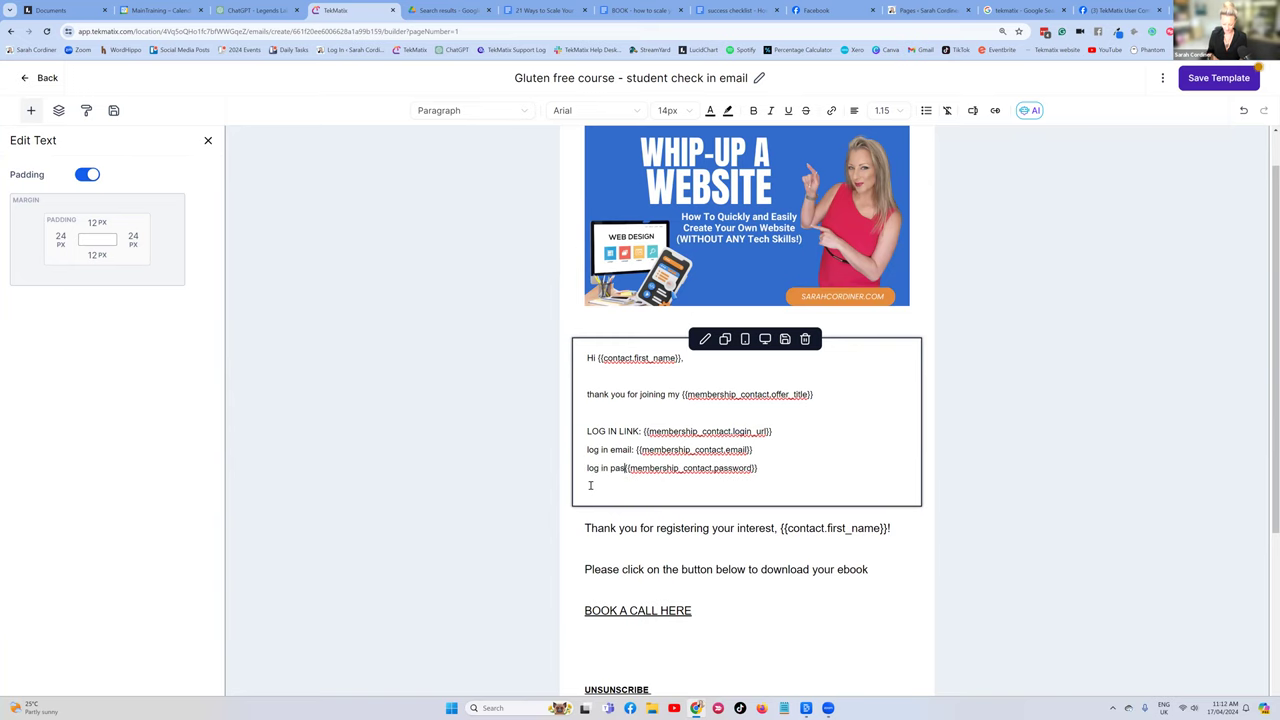
{"action": "type", "text": "rd:"}
Delete the whole log in password line and add a new line below the login details
{"action": "left_click_drag", "start_coordinate": [805, 470], "coordinate": [562, 478]}
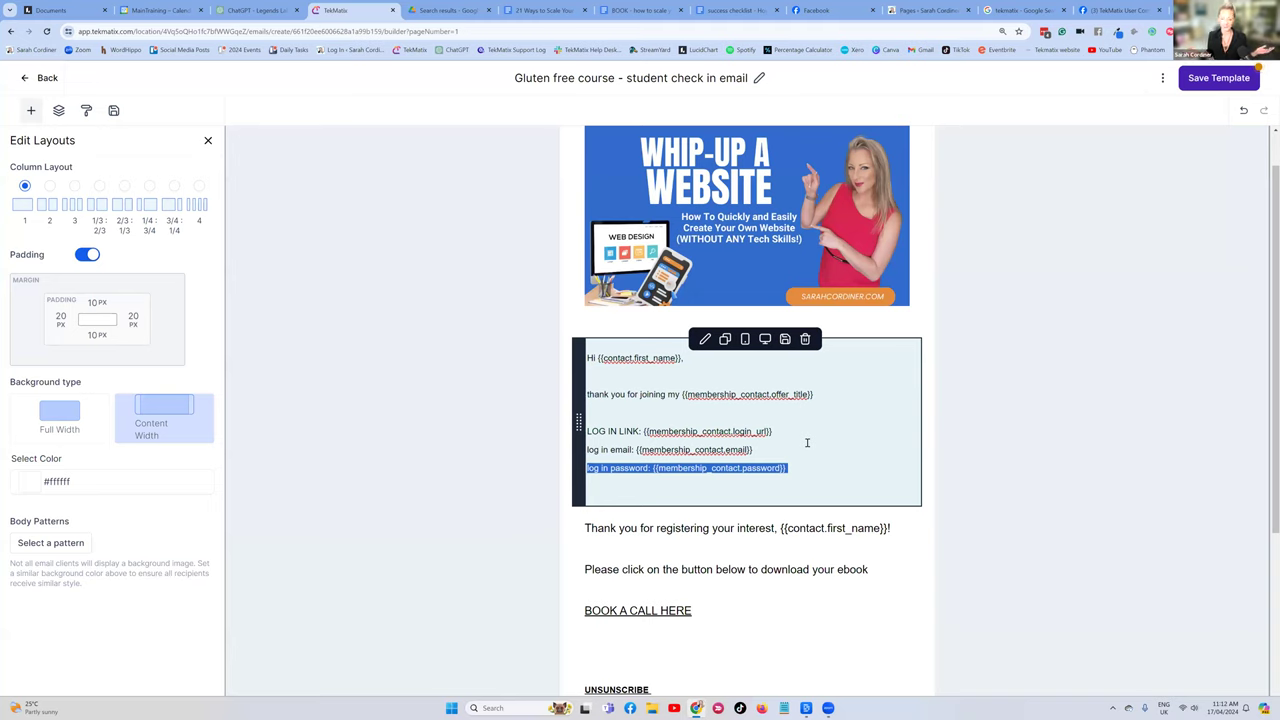
{"action": "key", "text": "BackSpace"}
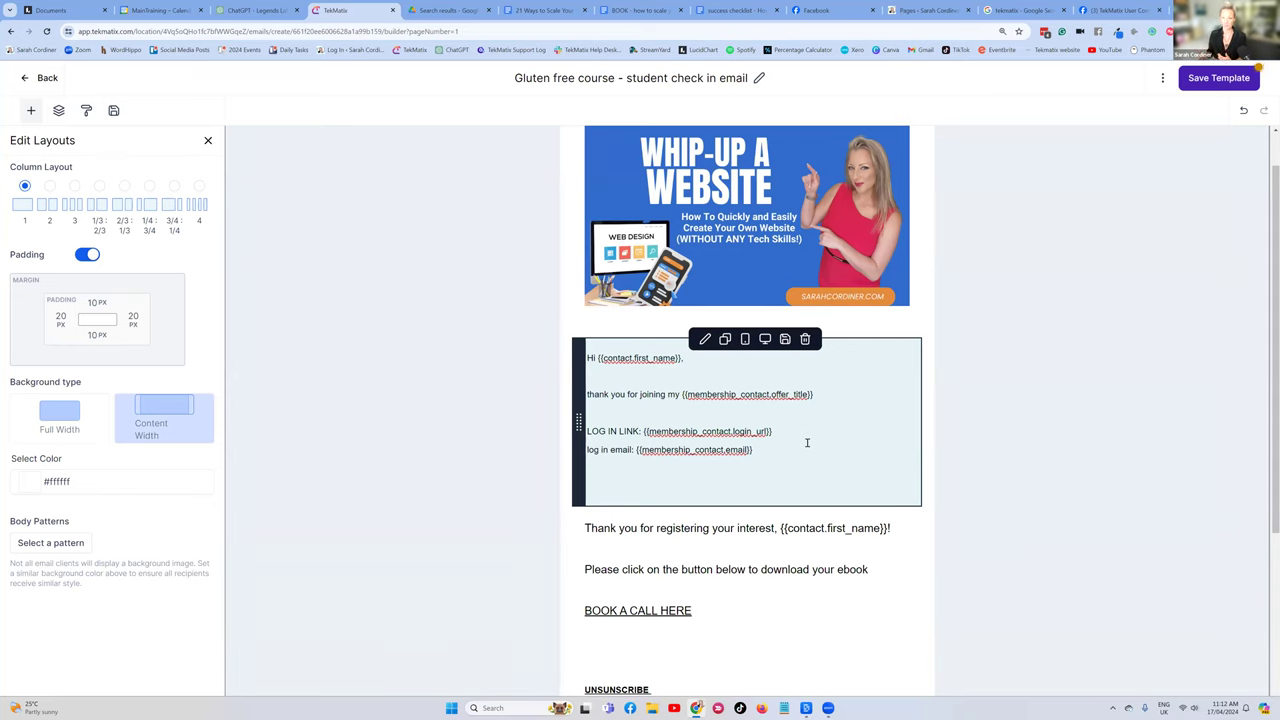
{"action": "key", "text": "Return"}
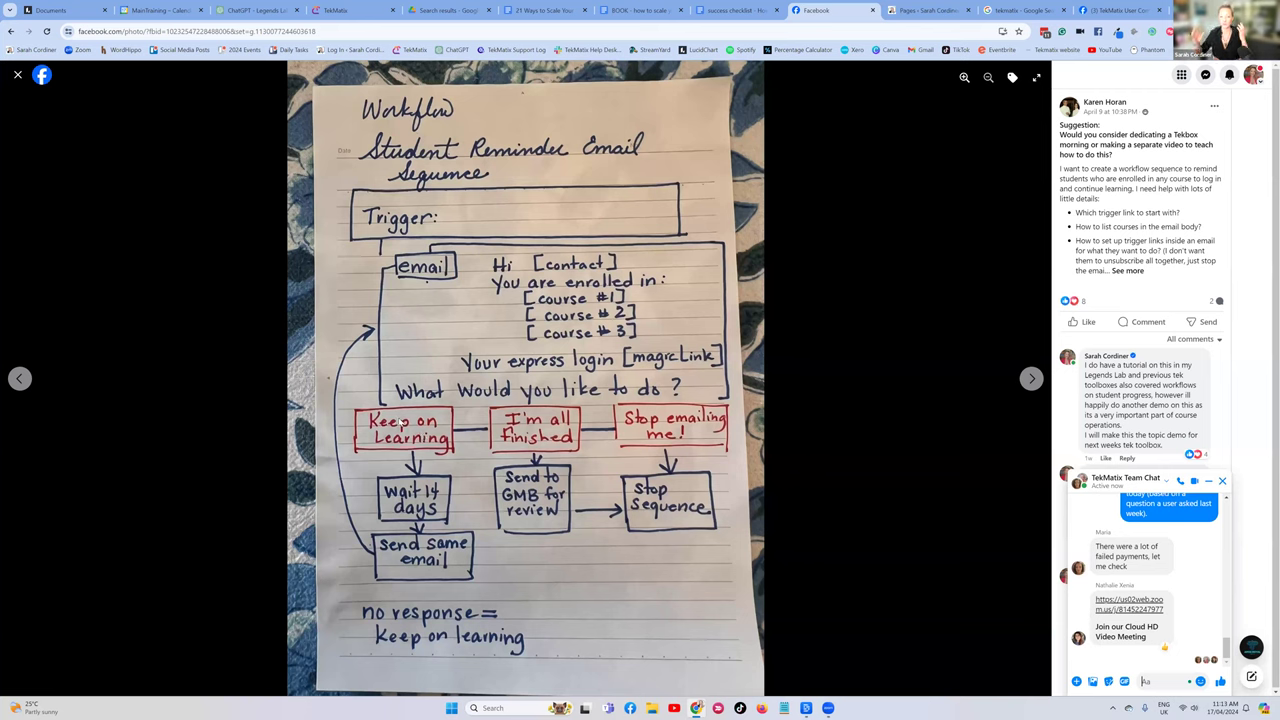
Back in the TekMatix email, add the line "If you want to just keep learning, i will be in touch with you again soon."
{"action": "left_click", "coordinate": [379, 4]}
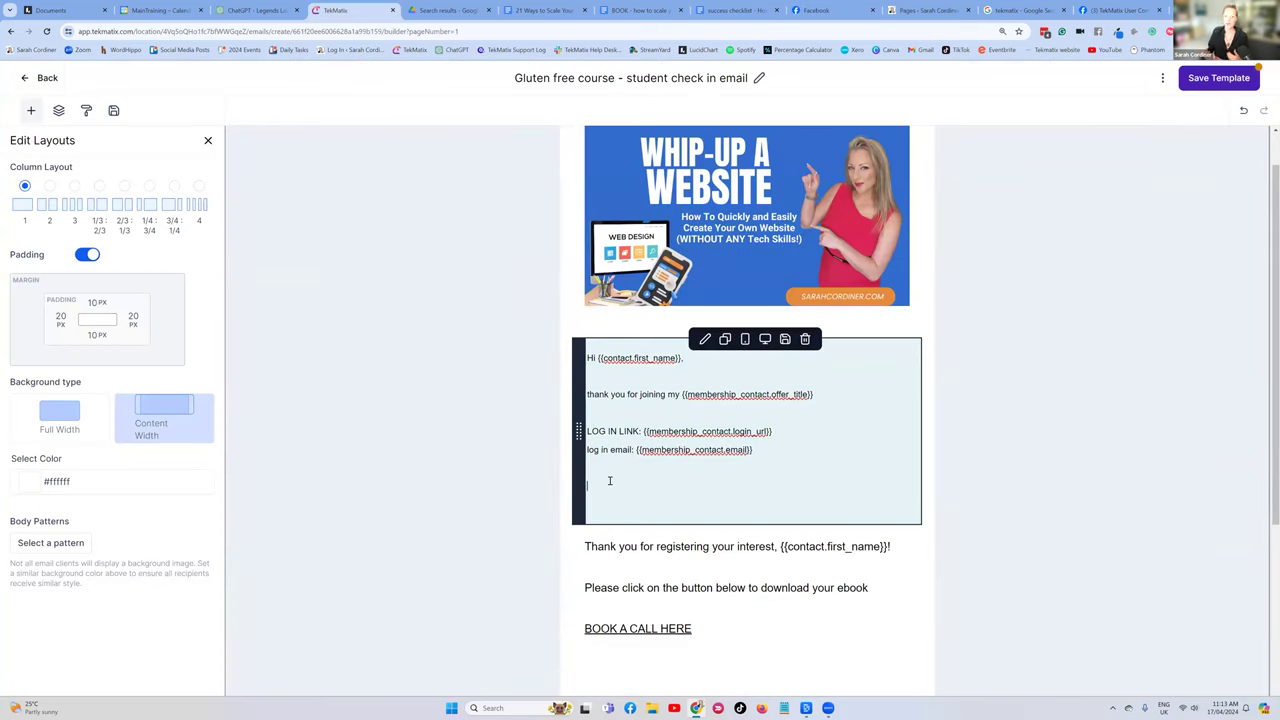
{"action": "type", "text": "If you want to"}
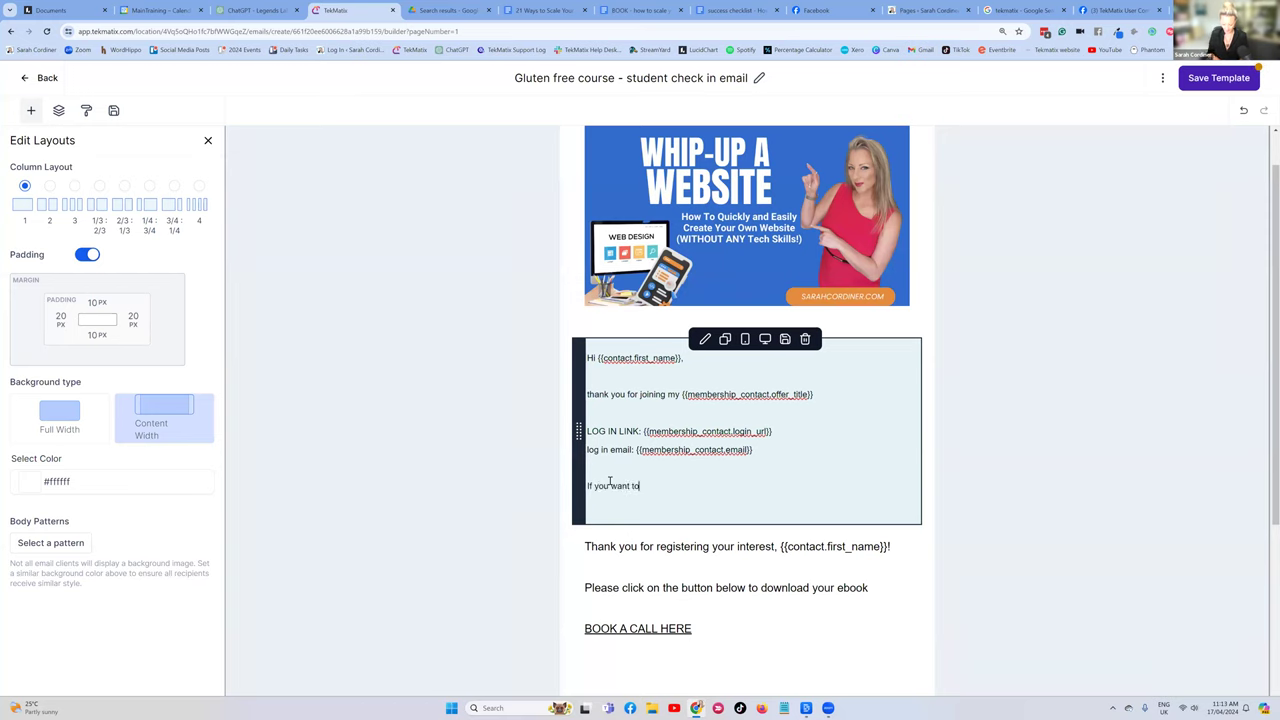
{"action": "type", "text": " just keep learning, i wi"}
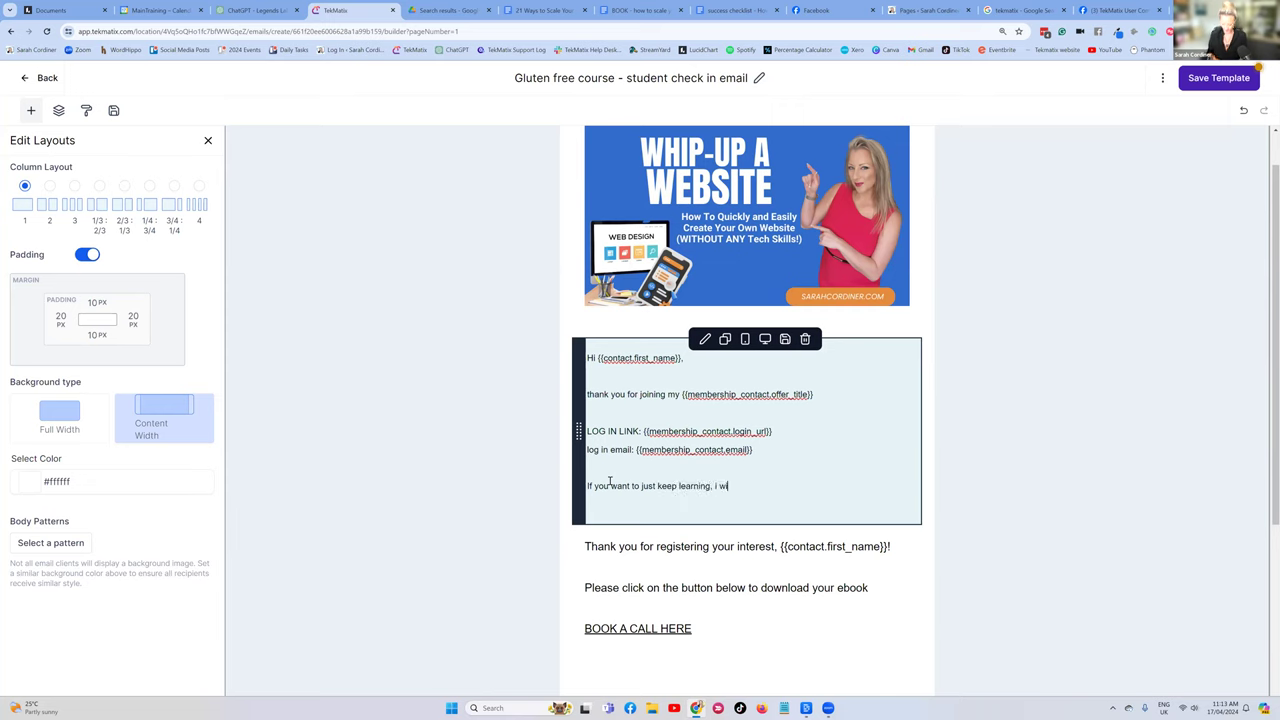
{"action": "type", "text": "ll be in tough with you again soon."}
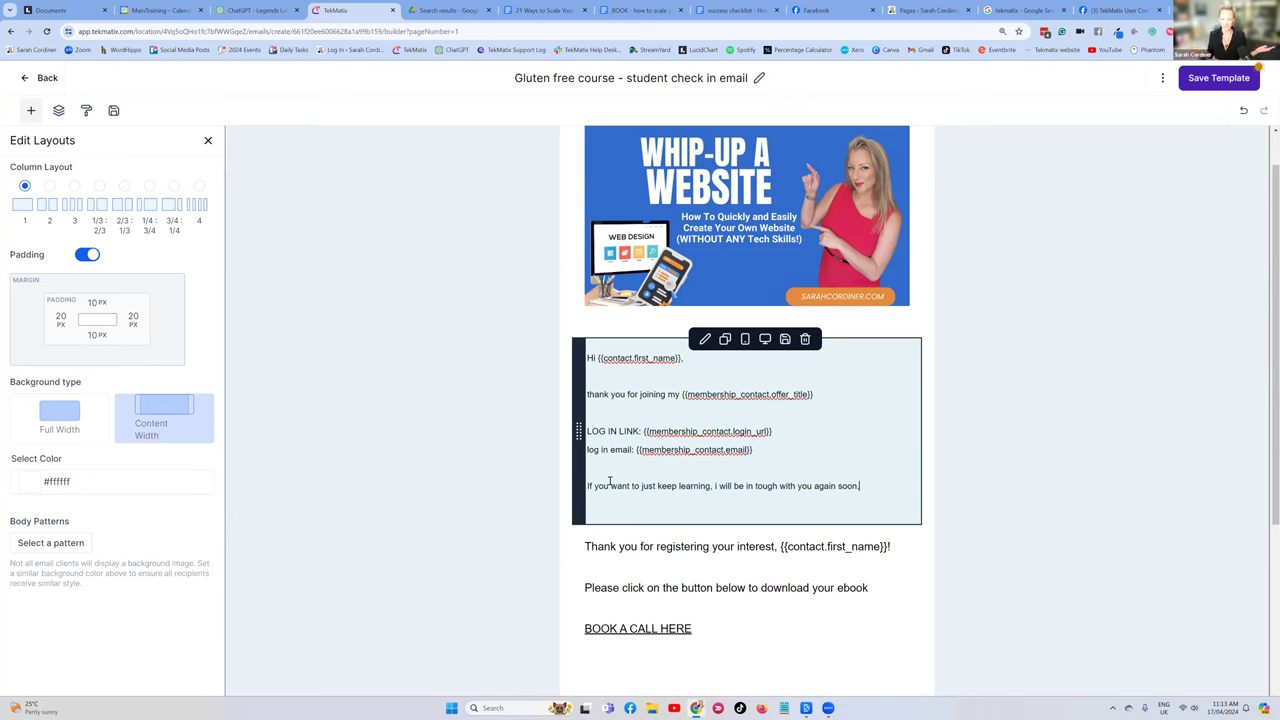
{"action": "key", "text": "Return"}
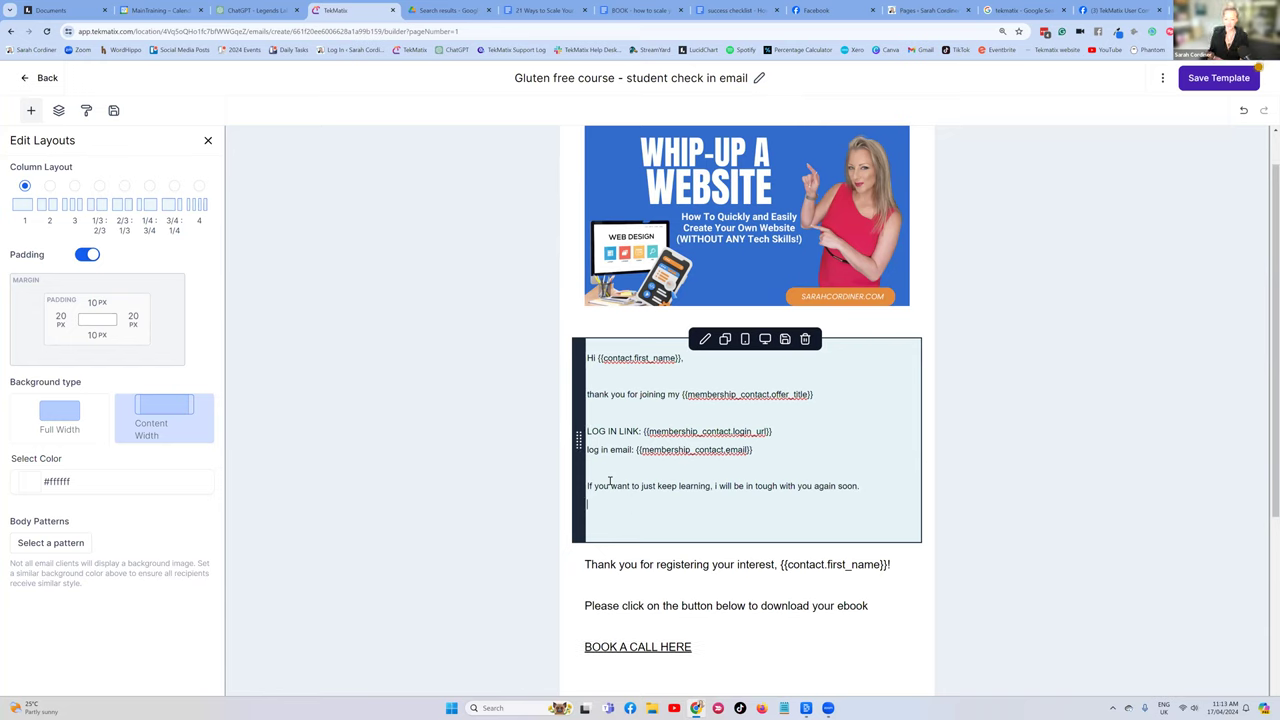
{"action": "left_click", "coordinate": [775, 486]}
{"action": "key", "text": "BackSpace"}
{"action": "type", "text": "c"}
Write "Alternatively, if you have finished your course or if you;d like to stop getting reminders about this course, then please hit one of the potions nelow...."
{"action": "left_click", "coordinate": [881, 487]}
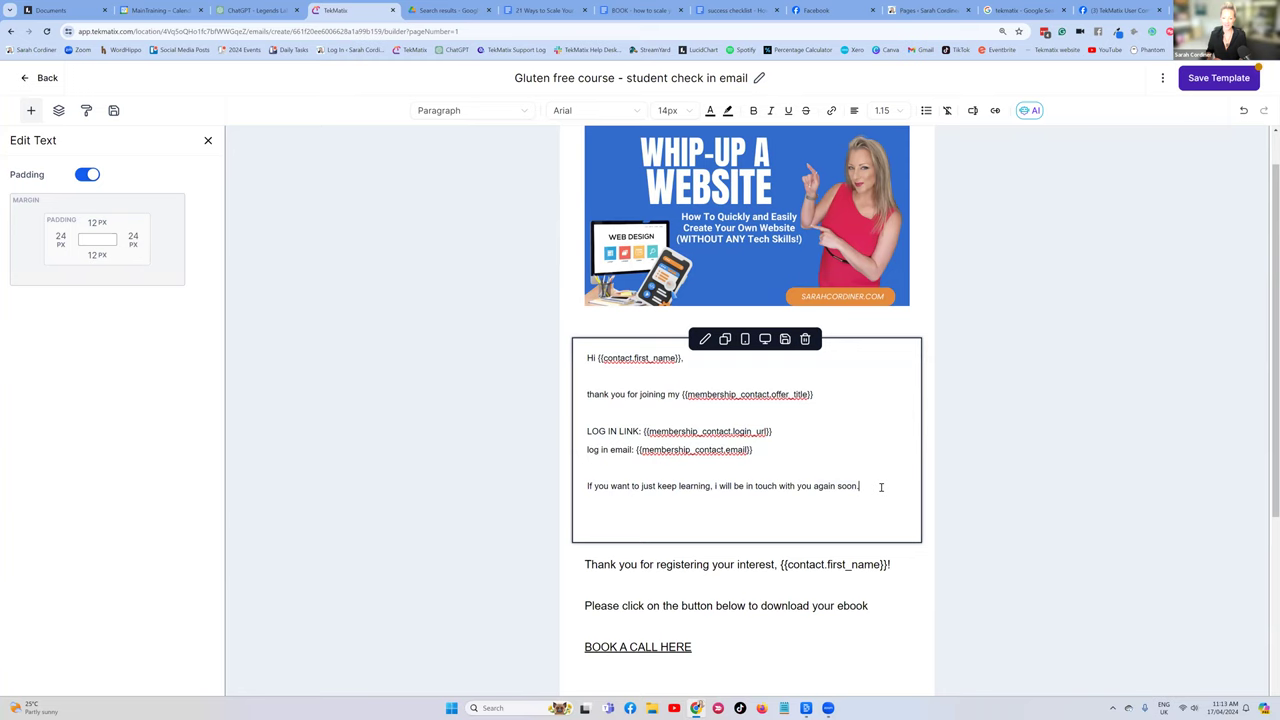
{"action": "key", "text": "Return"}
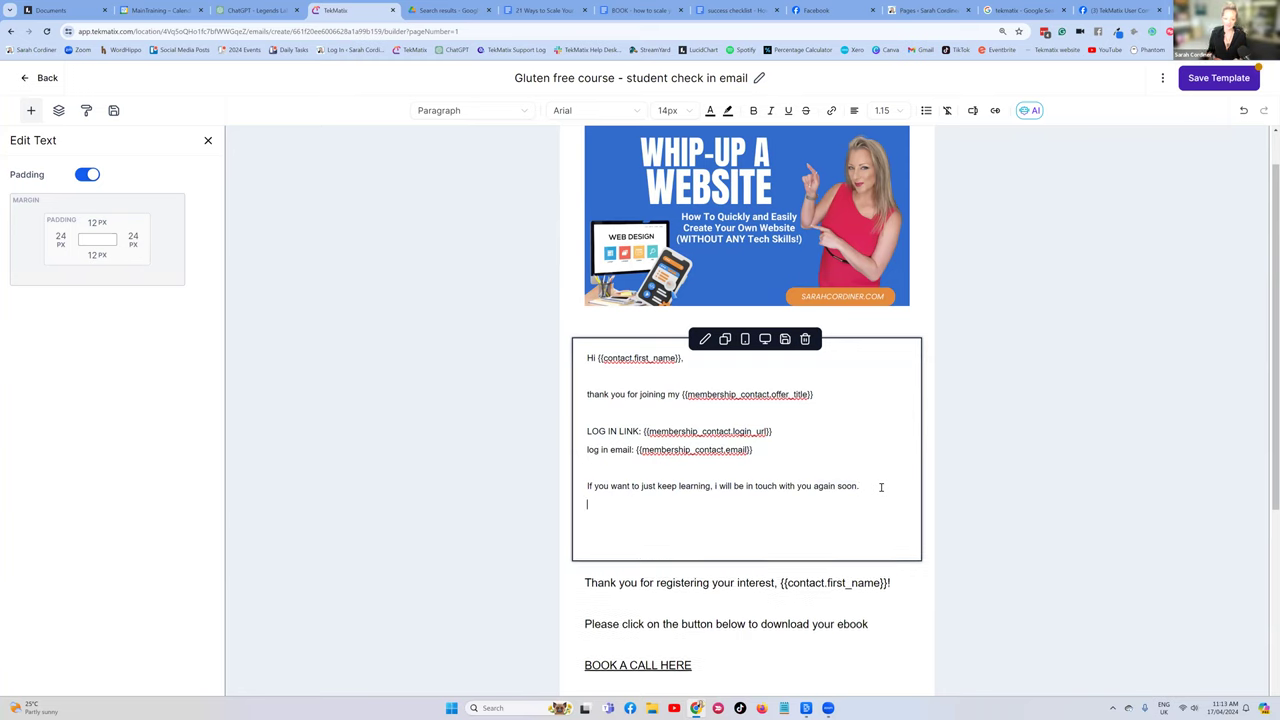
{"action": "key", "text": "Return"}
{"action": "type", "text": "Alternatively, if you have finished your course or if you;d like to stop getting reminders about this course, then please hit one"}
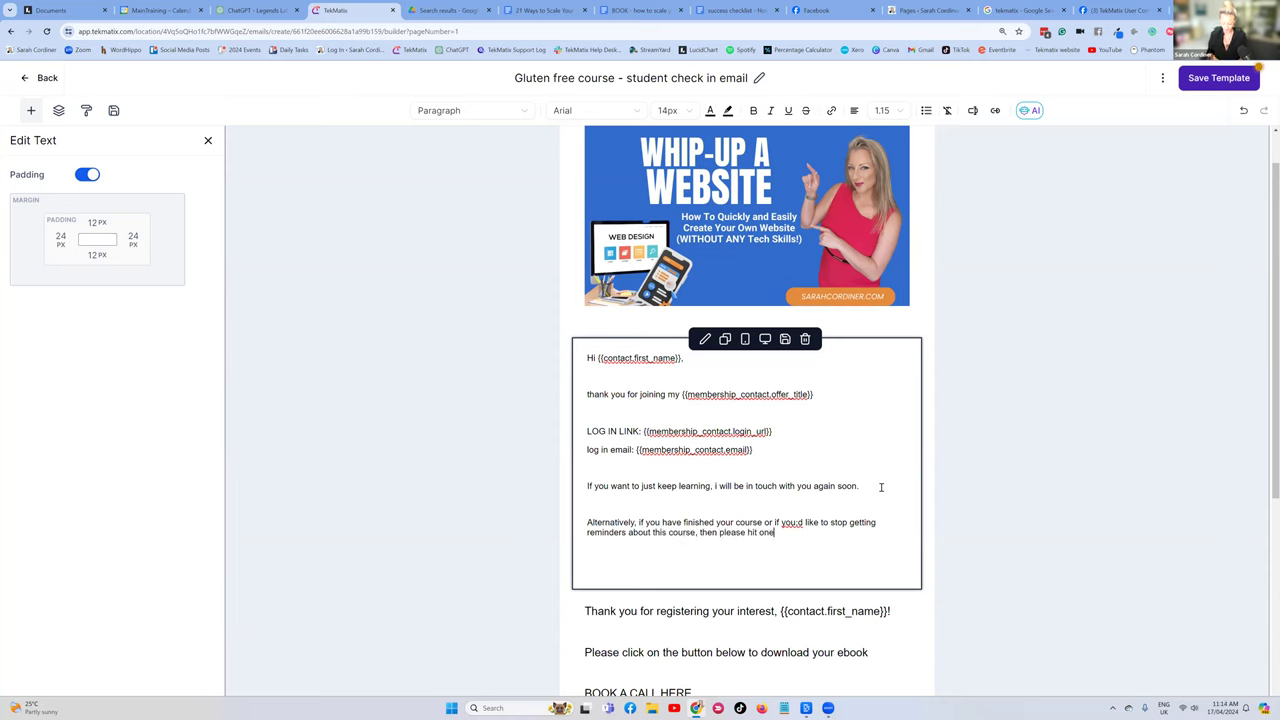
{"action": "type", "text": " of the potions nelow...."}
{"action": "key", "text": "Return"}
{"action": "key", "text": "Return"}
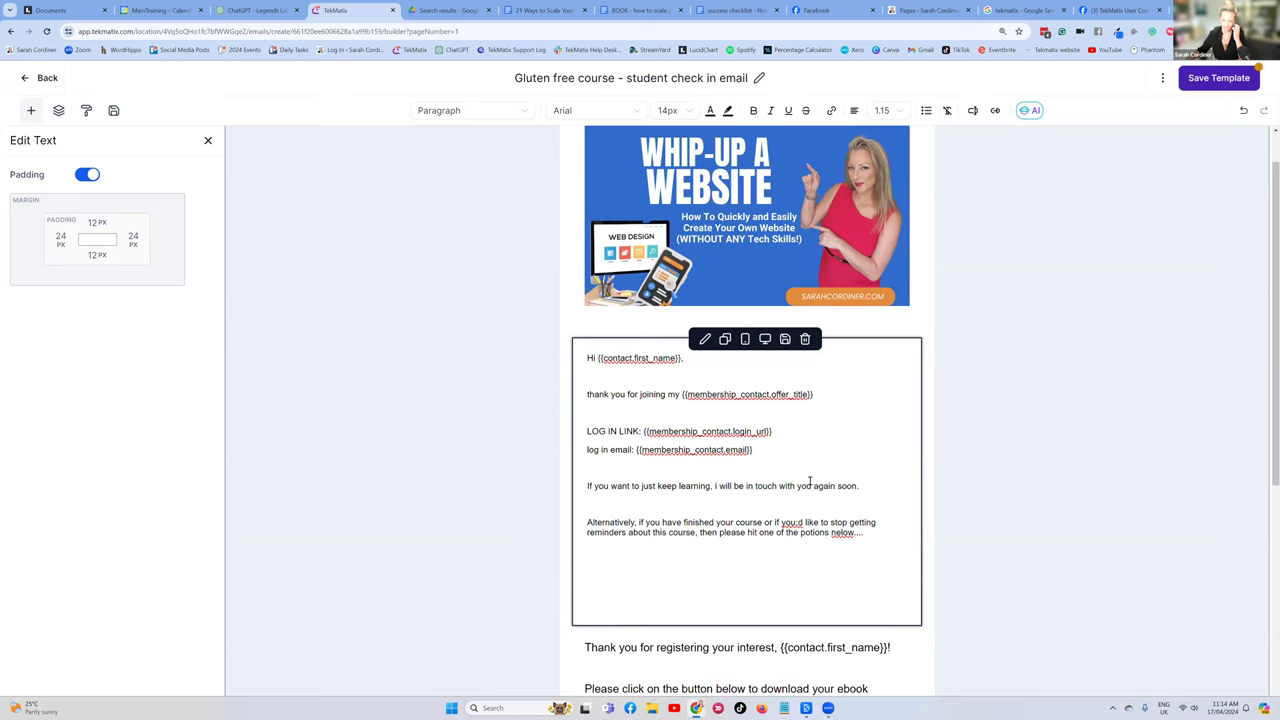
Sign off the email text with "Love from me xx" and leave the text block
{"action": "type", "text": "Love from me "}
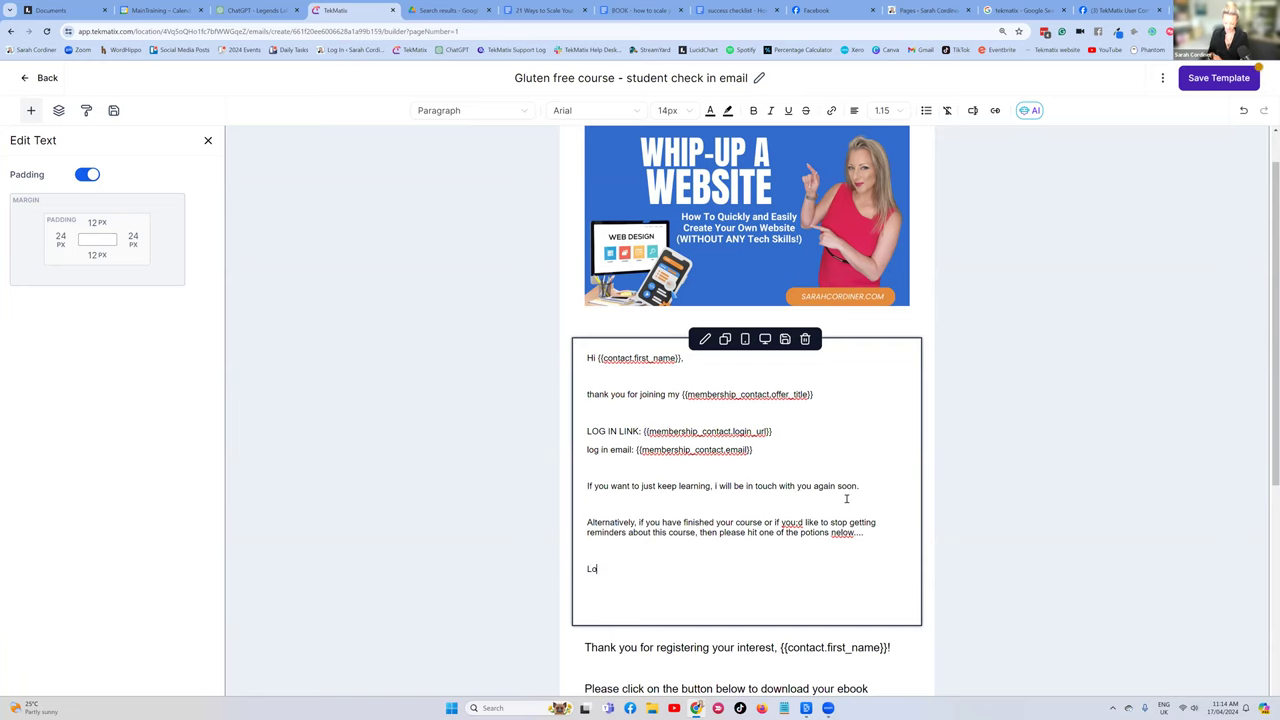
{"action": "type", "text": "xx"}
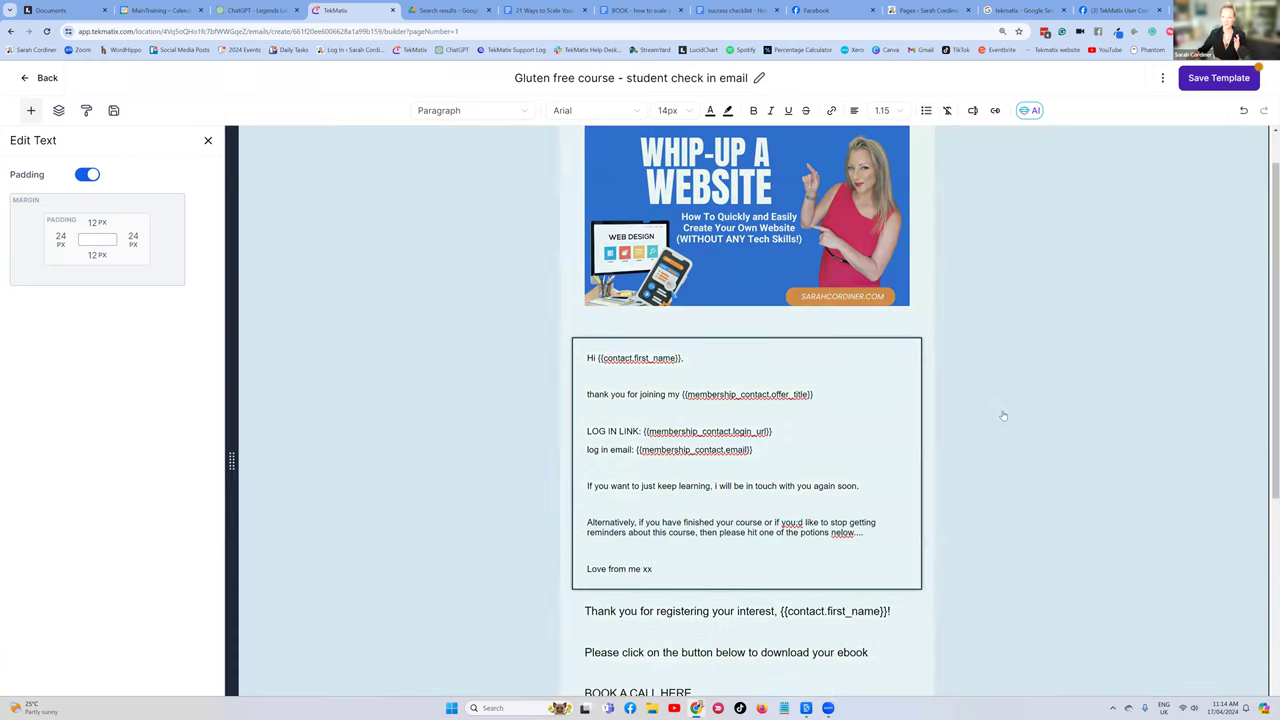
{"action": "left_click", "coordinate": [1138, 249]}
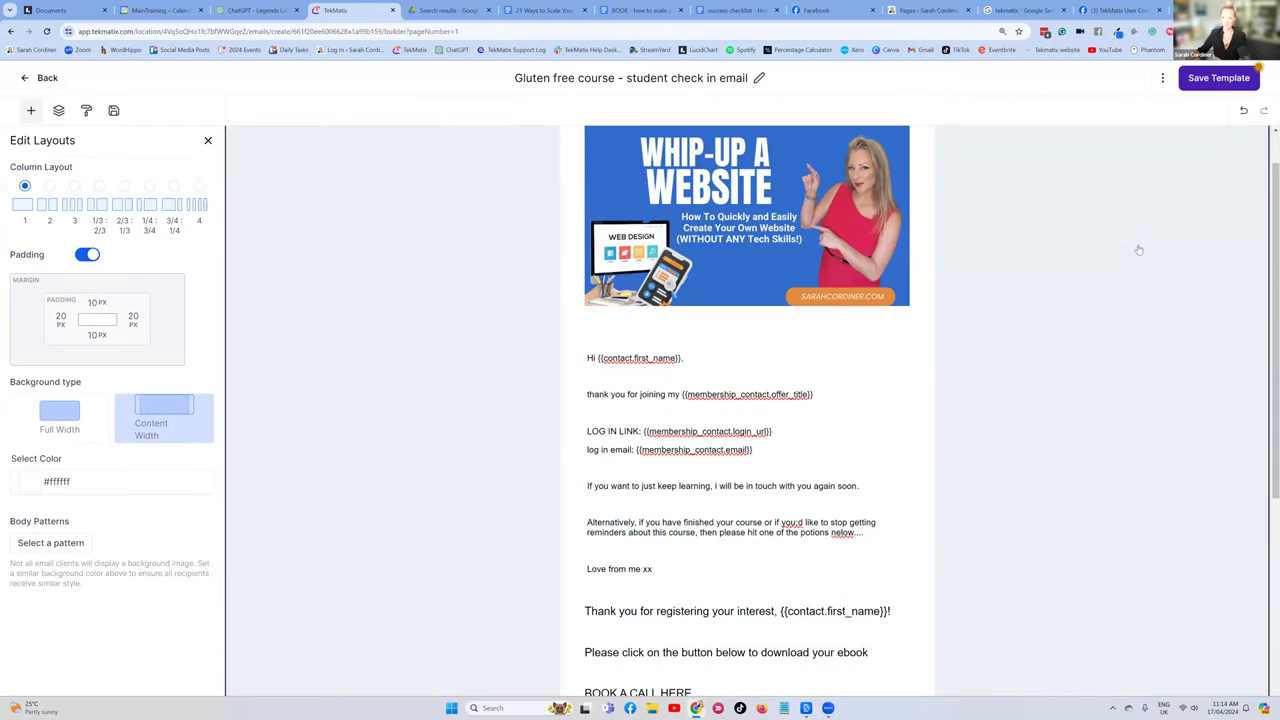
Save the template and delete the leftover "Thank you for registering your interest" ebook text block below the sign-off
{"action": "left_click", "coordinate": [1228, 77]}
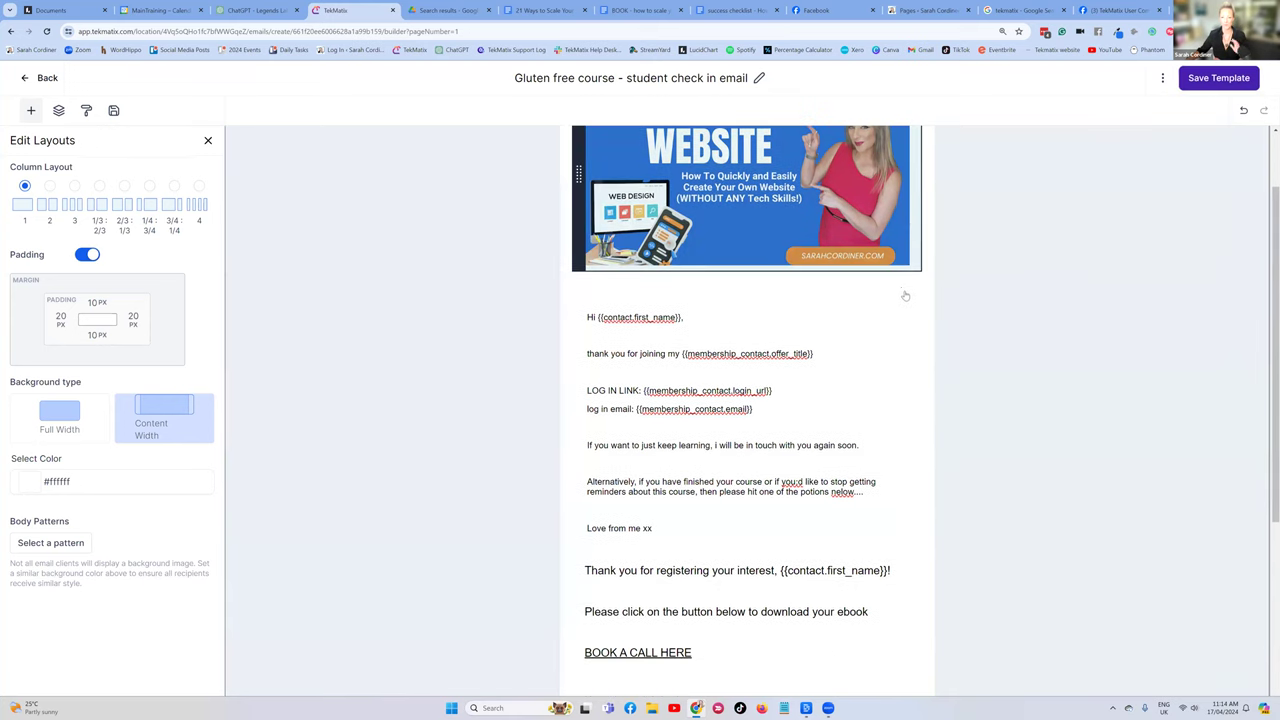
{"action": "scroll", "coordinate": [974, 306], "scroll_direction": "down", "scroll_amount": 1}
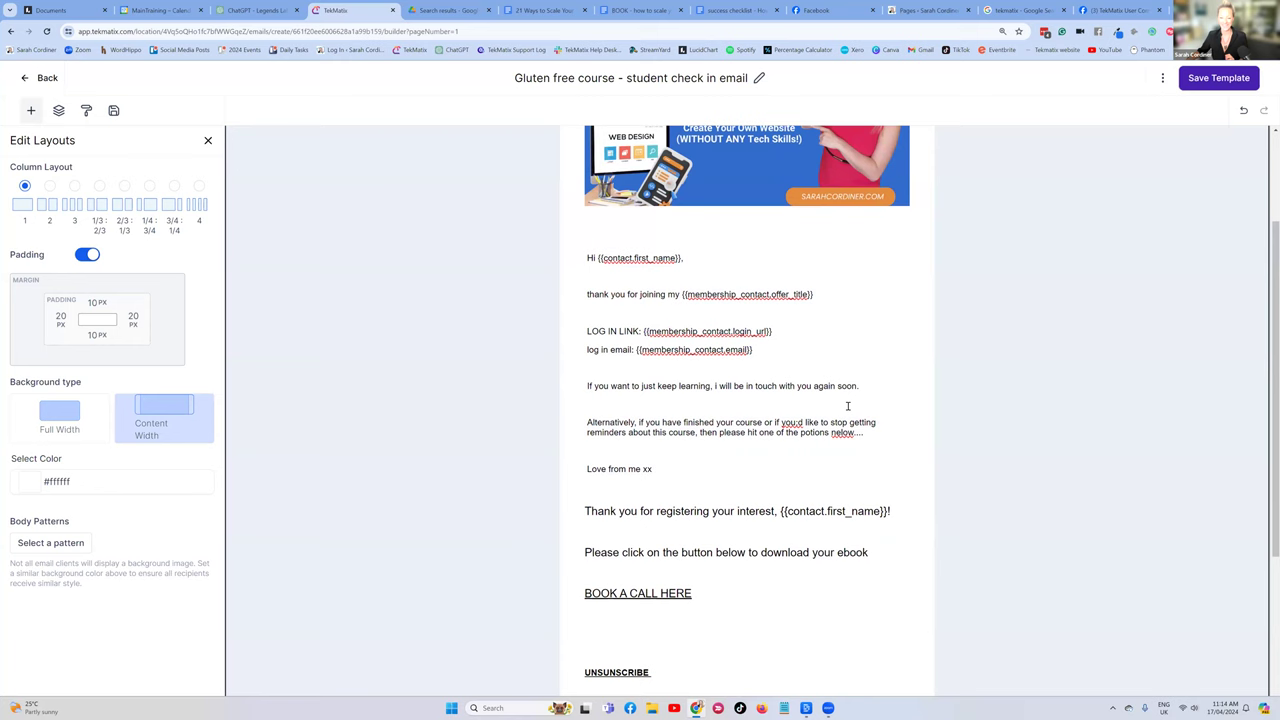
{"action": "left_click", "coordinate": [805, 493]}
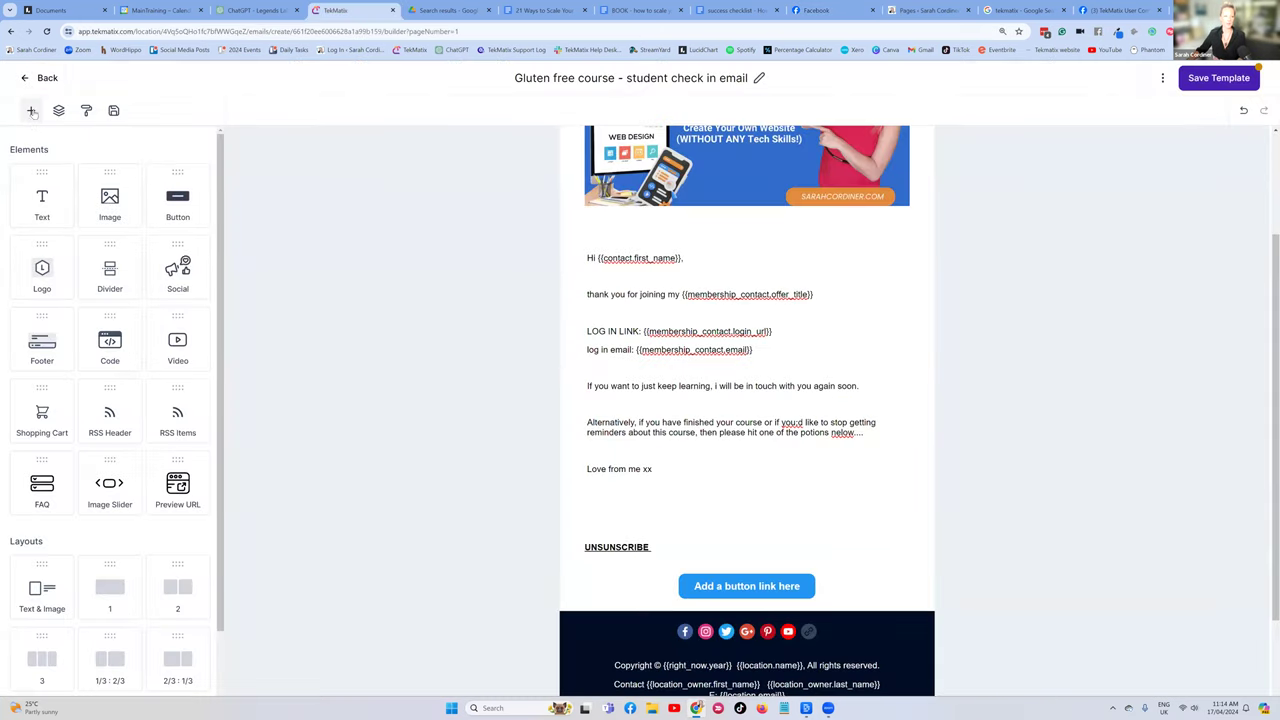
Add a second button element directly above the existing button and delete the "UNSUNSCRIBE" text block
{"action": "left_click", "coordinate": [31, 112]}
{"action": "left_click_drag", "start_coordinate": [179, 203], "coordinate": [643, 499]}
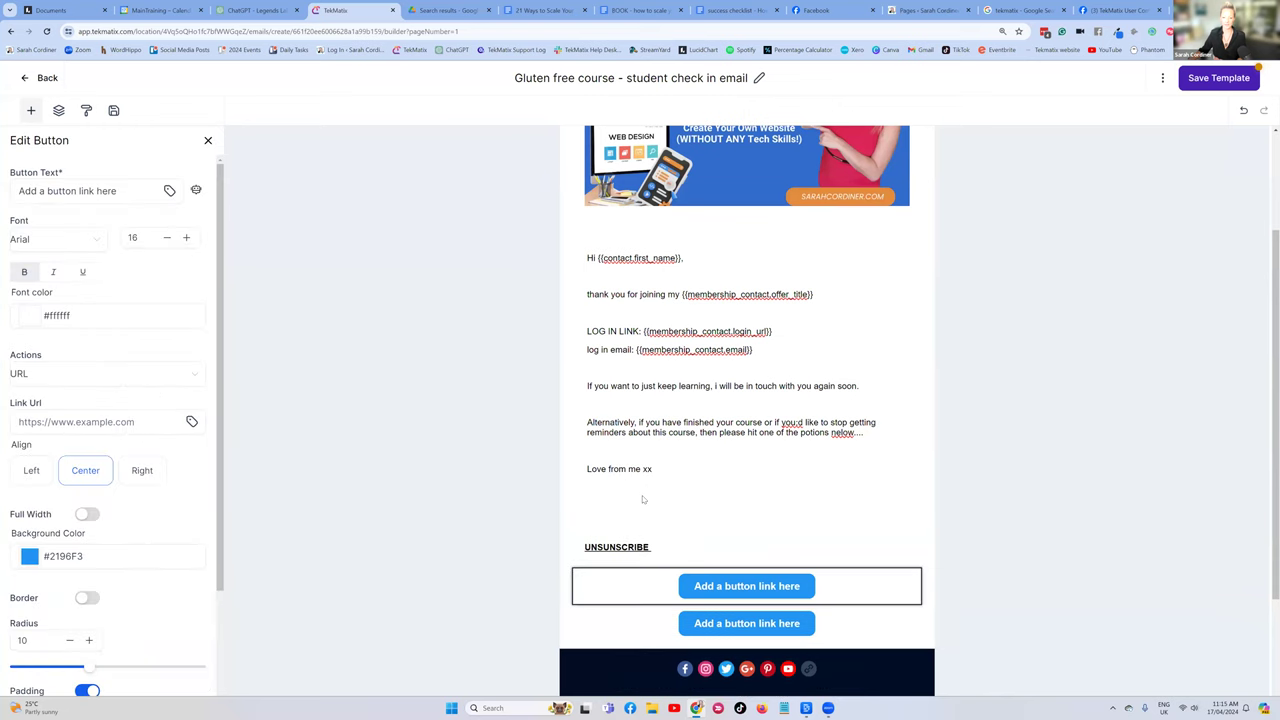
{"action": "scroll", "coordinate": [643, 499], "scroll_direction": "down", "scroll_amount": 1}
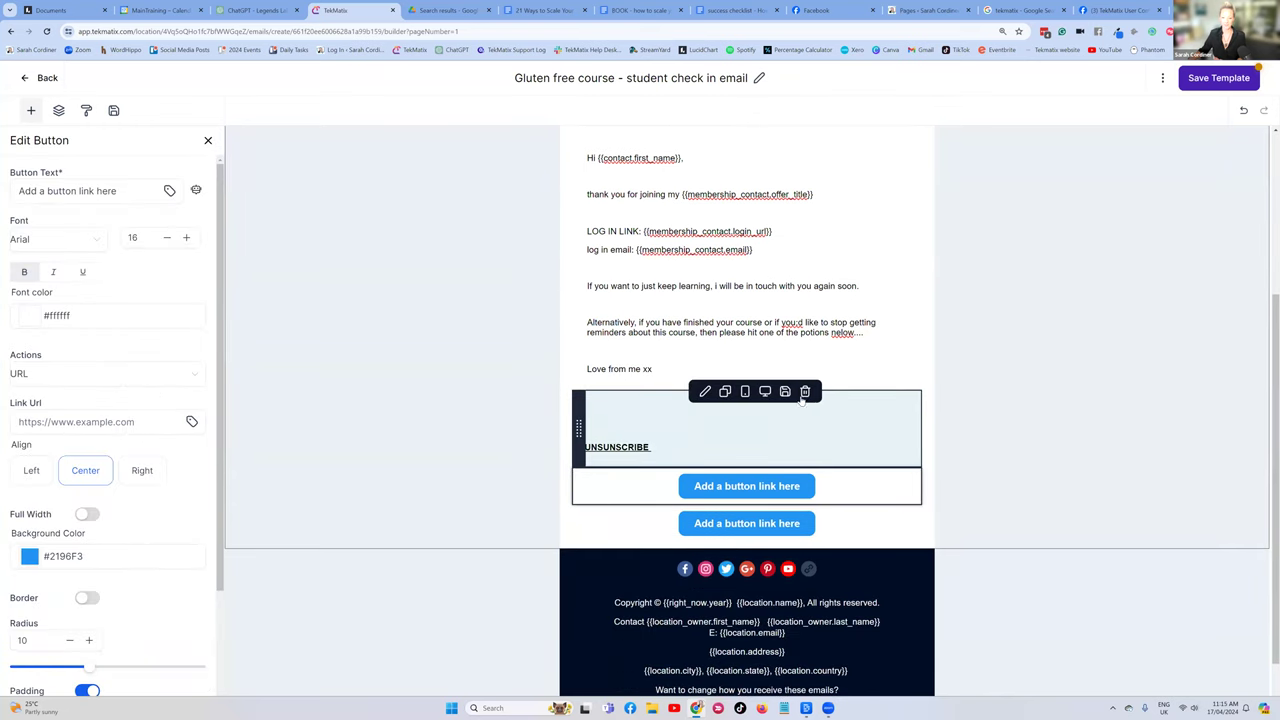
{"action": "left_click", "coordinate": [804, 394]}
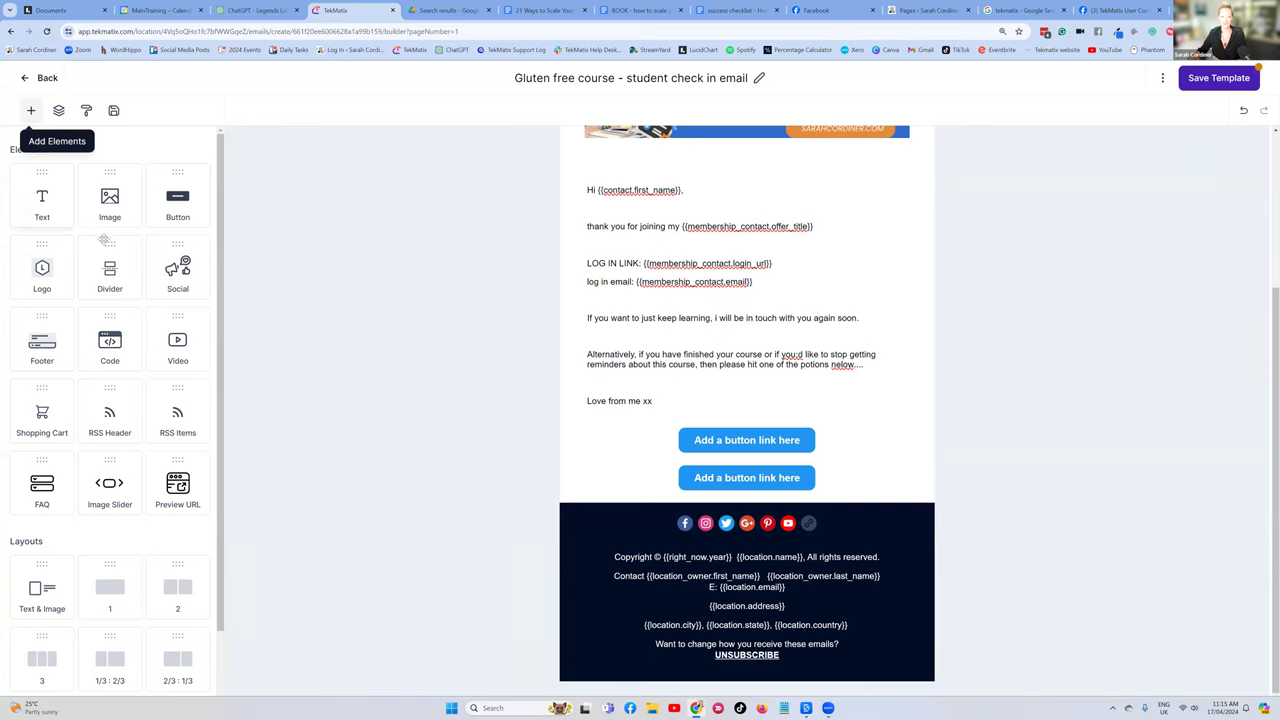
Add a two-column layout between the buttons and the footer, and move one button into each column
{"action": "scroll", "coordinate": [107, 255], "scroll_direction": "down", "scroll_amount": 1}
{"action": "scroll", "coordinate": [178, 430], "scroll_direction": "down", "scroll_amount": 1}
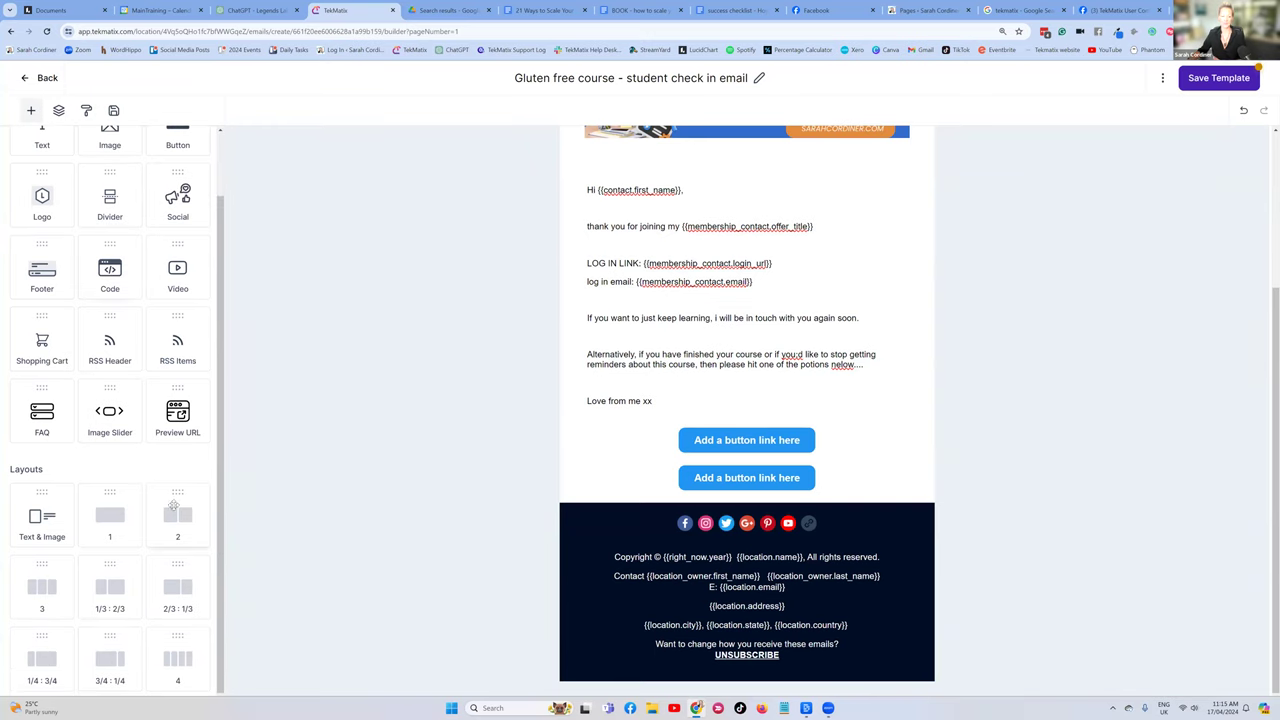
{"action": "left_click_drag", "start_coordinate": [172, 512], "coordinate": [745, 490]}
{"action": "left_click", "coordinate": [329, 139]}
{"action": "scroll", "coordinate": [480, 365], "scroll_direction": "down", "scroll_amount": 3}
{"action": "left_click", "coordinate": [440, 410]}
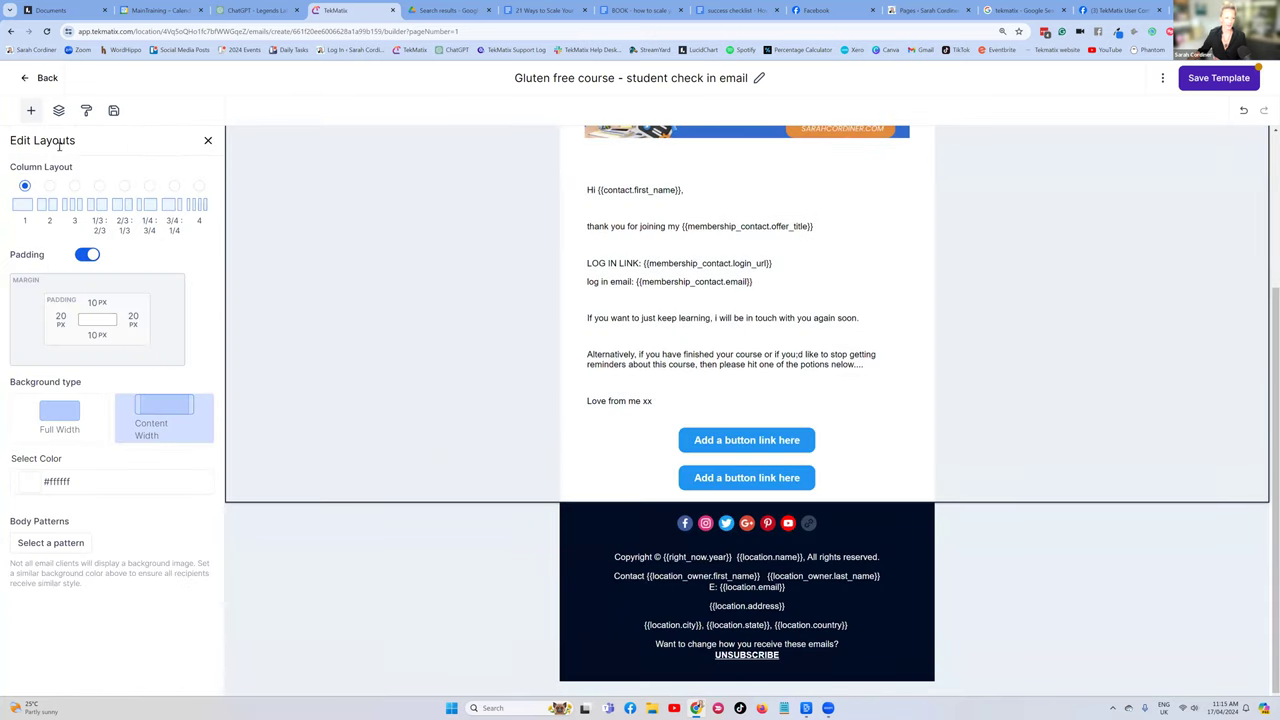
{"action": "left_click", "coordinate": [31, 110]}
{"action": "left_click_drag", "start_coordinate": [171, 516], "coordinate": [630, 504]}
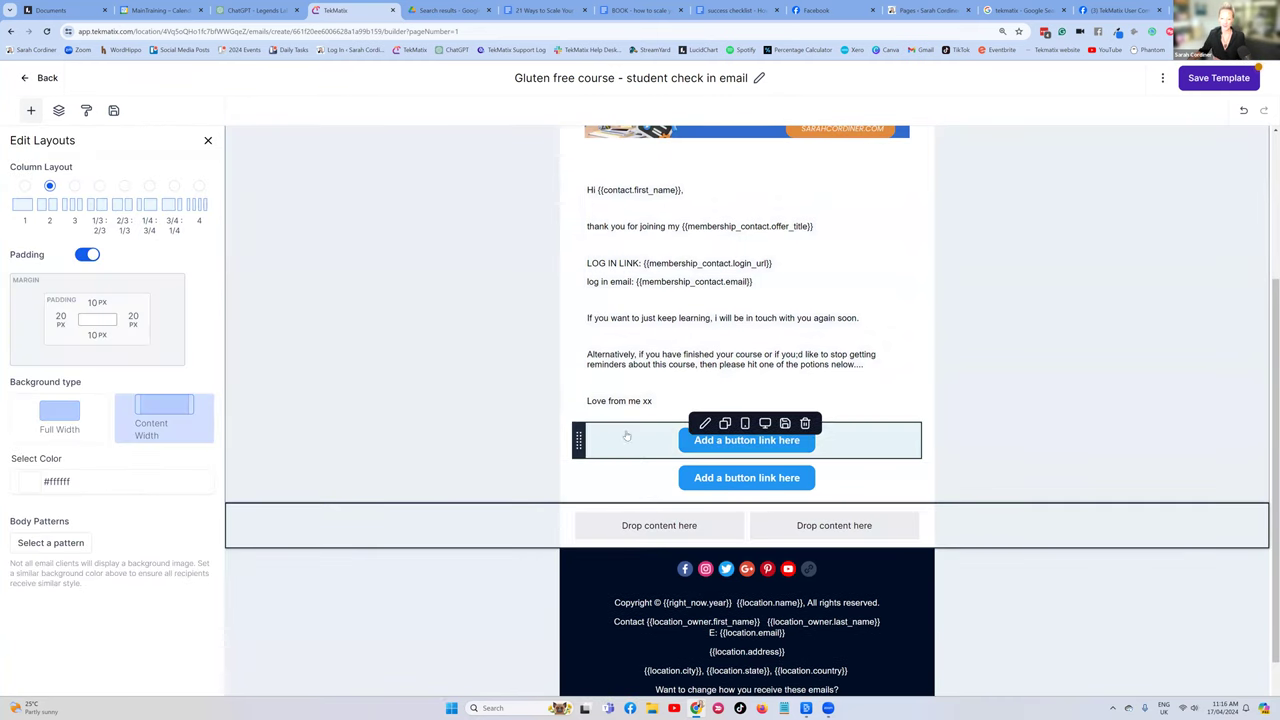
{"action": "left_click_drag", "start_coordinate": [590, 468], "coordinate": [657, 523]}
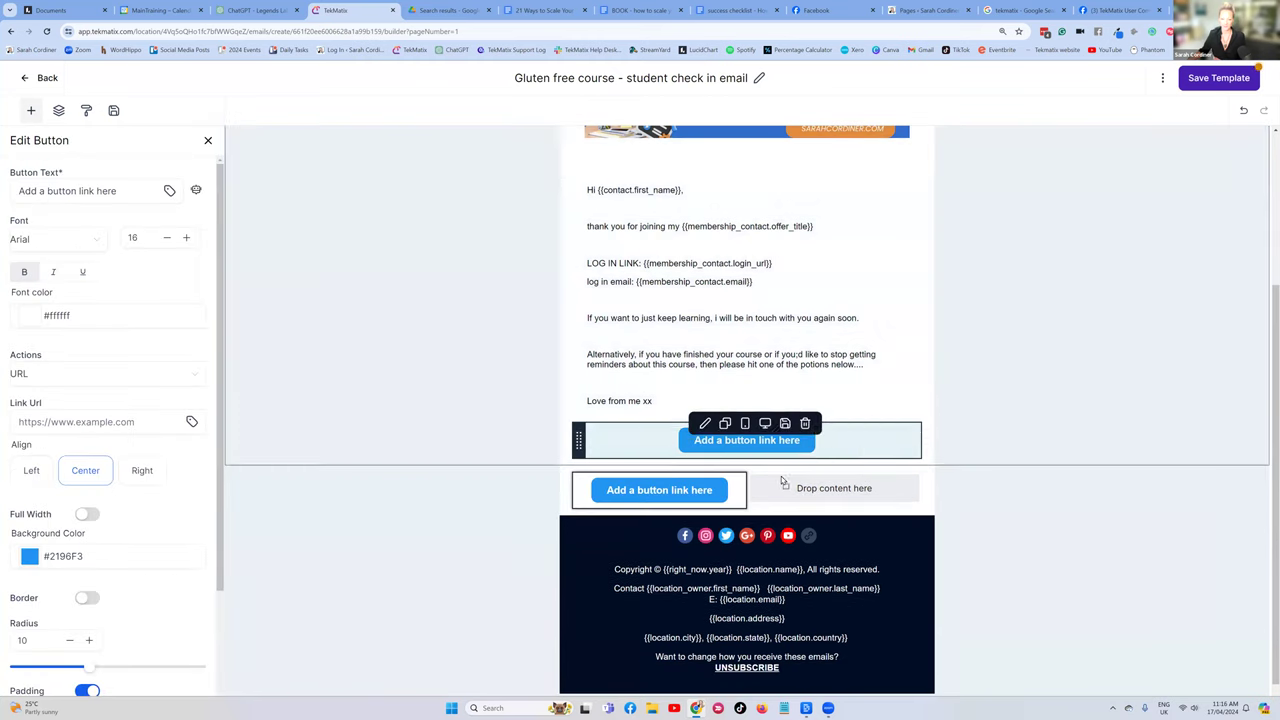
{"action": "left_click_drag", "start_coordinate": [579, 441], "coordinate": [797, 480]}
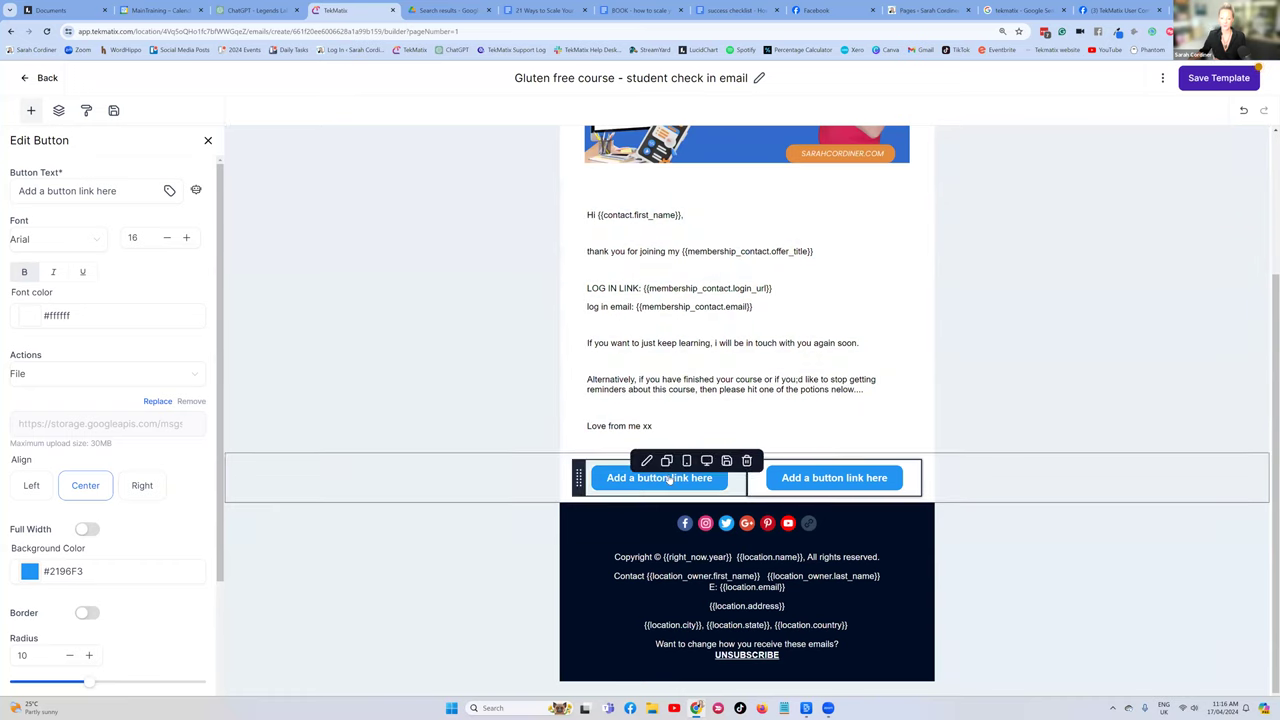
Set the text of the left-column button in the TekMatix email to "I've finished my course!"
{"action": "left_click", "coordinate": [669, 479]}
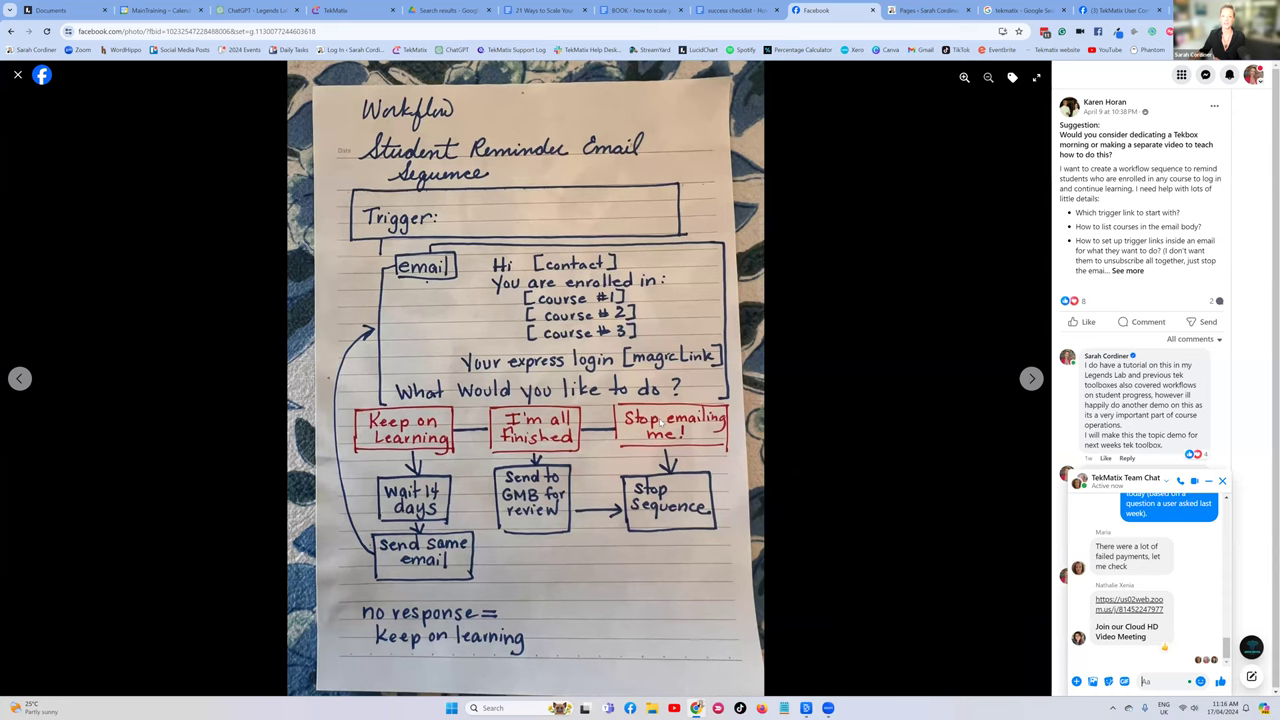
{"action": "left_click", "coordinate": [354, 12]}
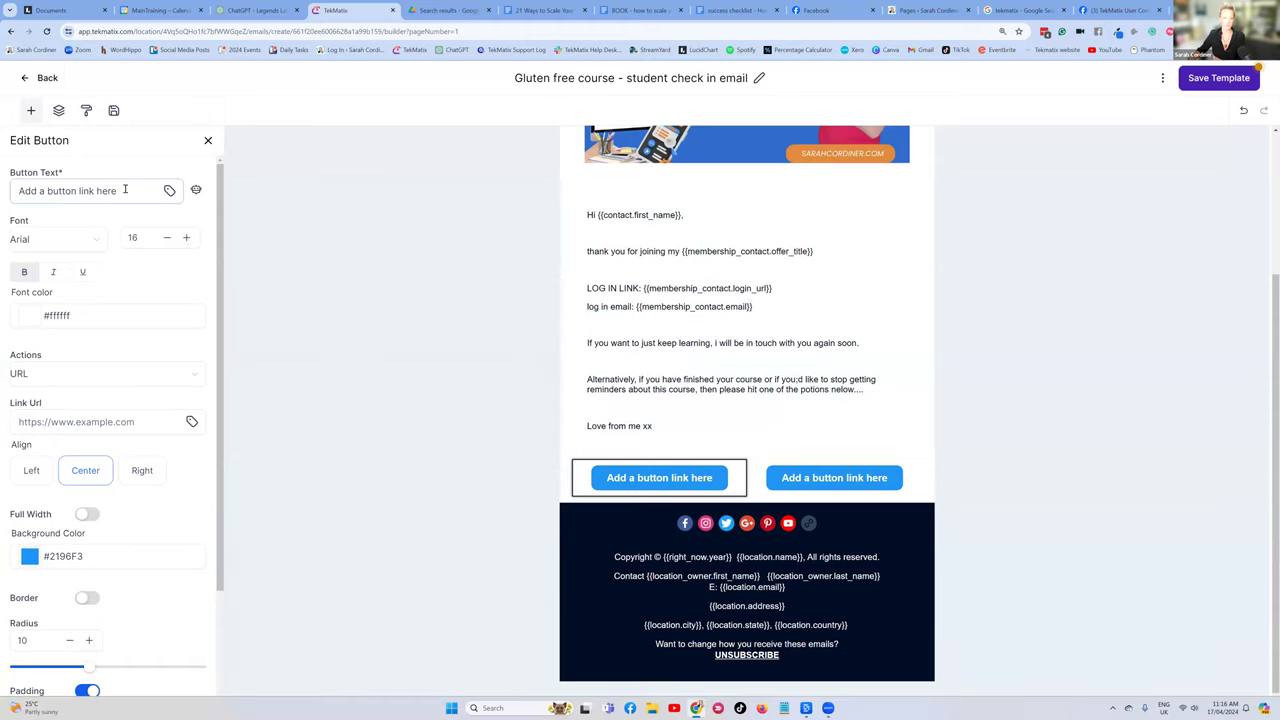
{"action": "left_click_drag", "start_coordinate": [118, 190], "coordinate": [14, 190]}
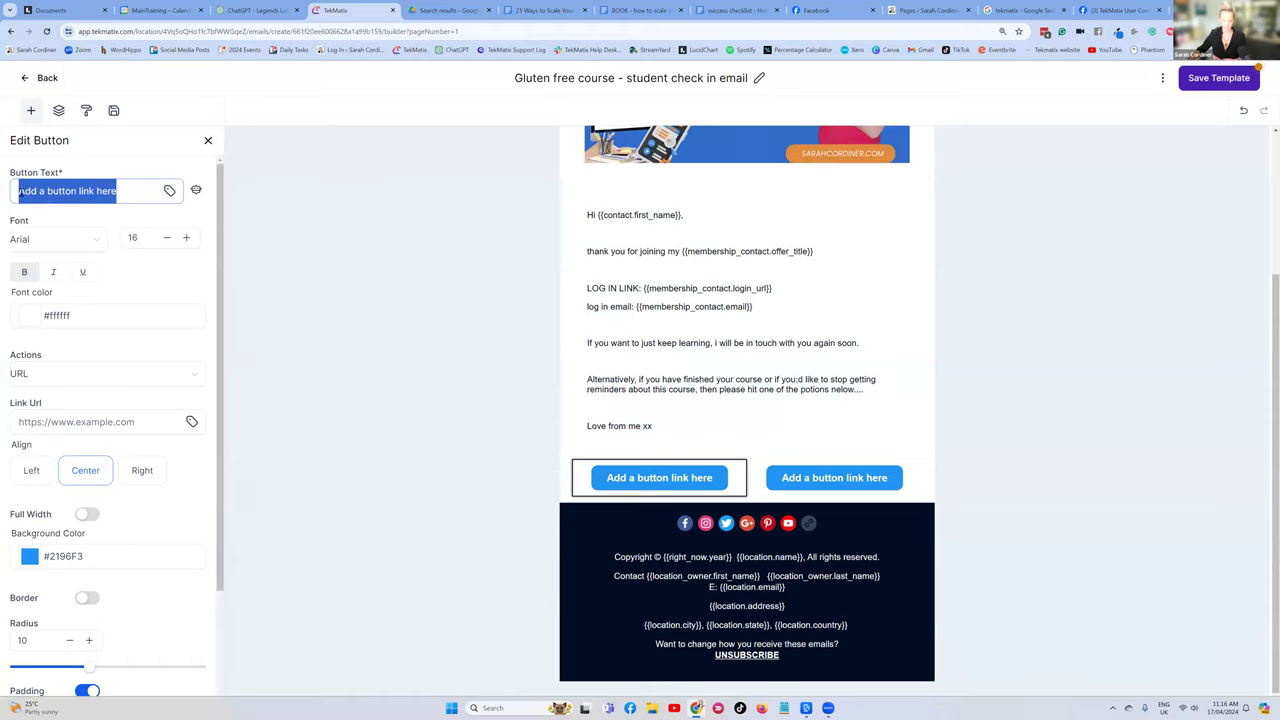
{"action": "type", "text": "I"}
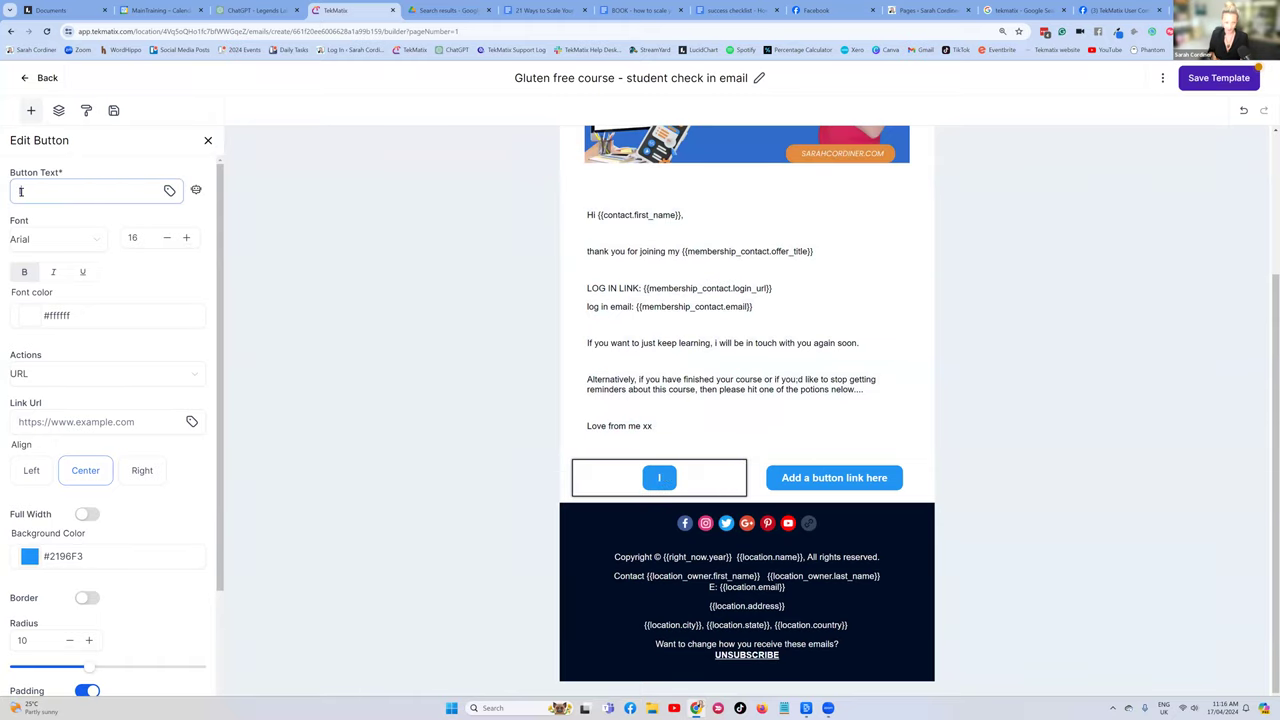
{"action": "type", "text": "'ve finishe"}
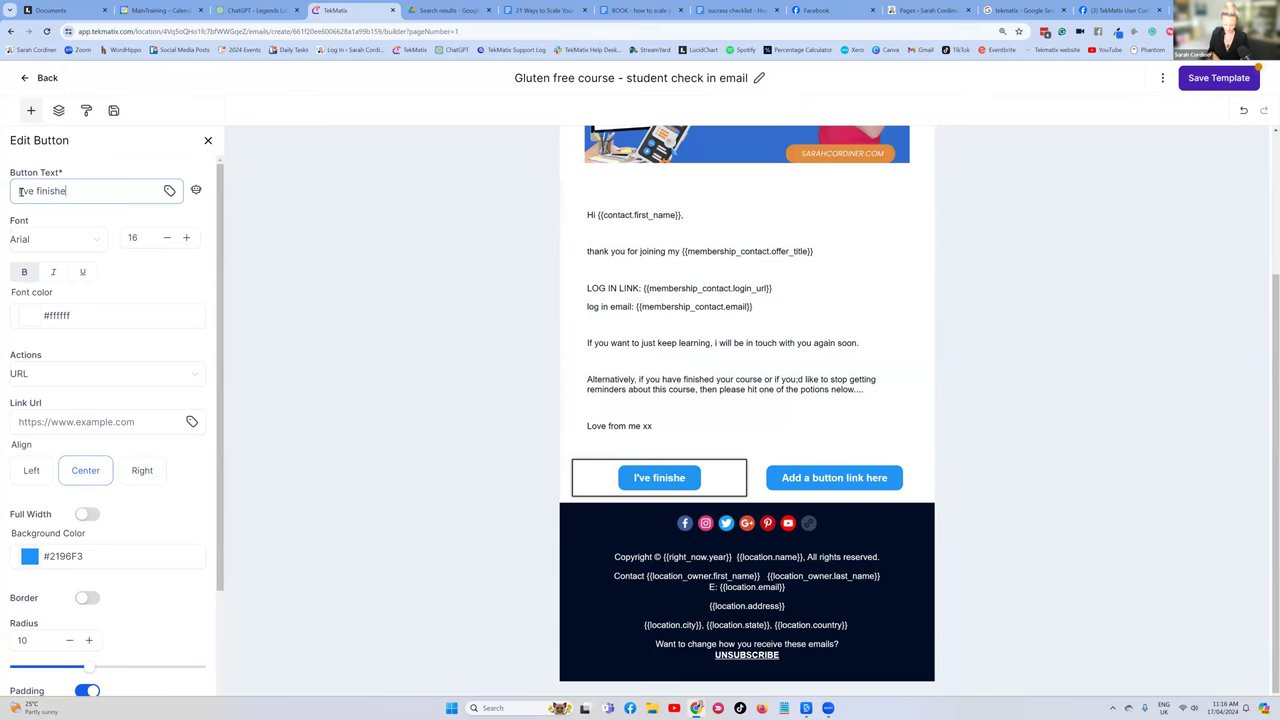
{"action": "type", "text": "d my course!"}
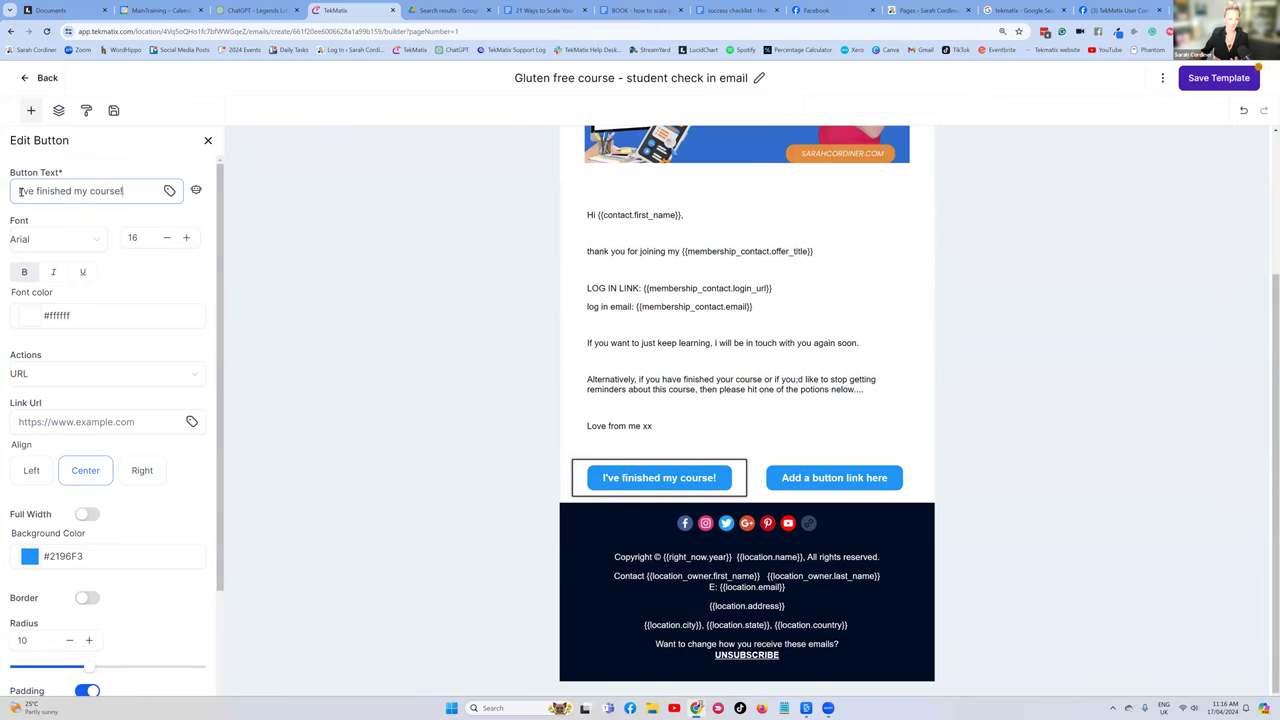
Set the text of the right-column button to "Please stop the course reminders"
{"action": "left_click", "coordinate": [825, 483]}
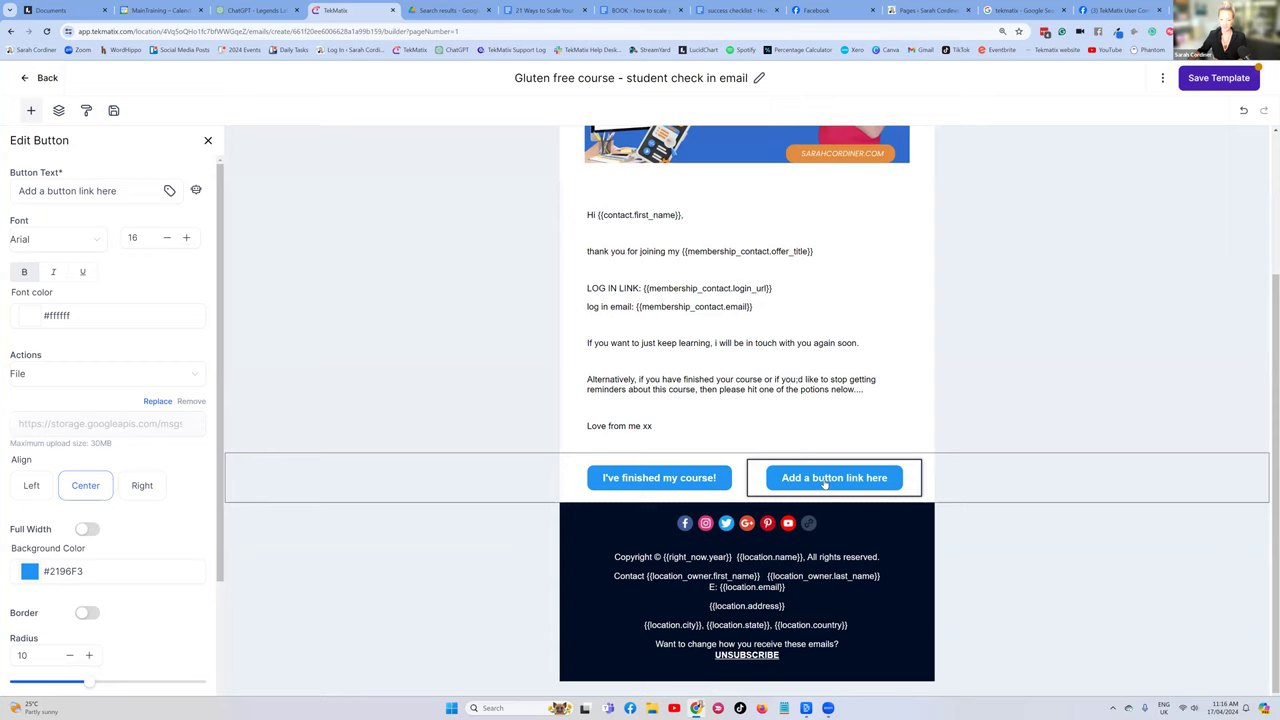
{"action": "triple_click", "coordinate": [28, 188]}
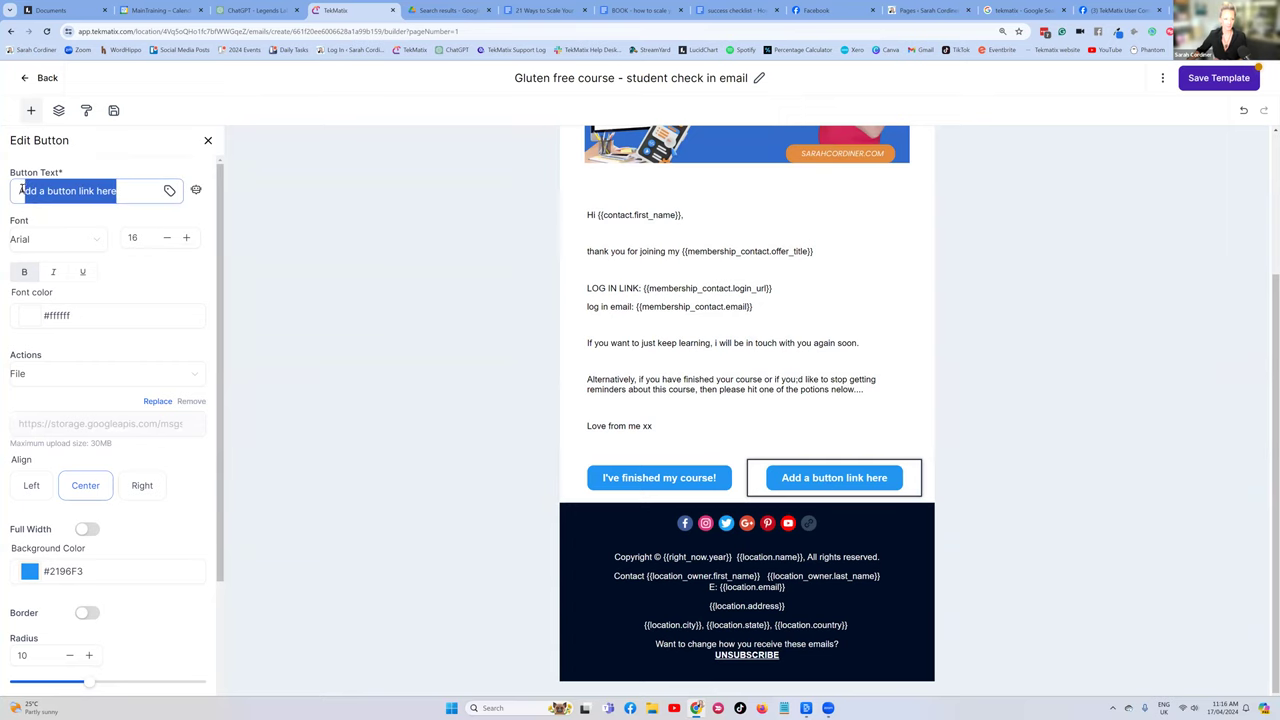
{"action": "type", "text": "Please "}
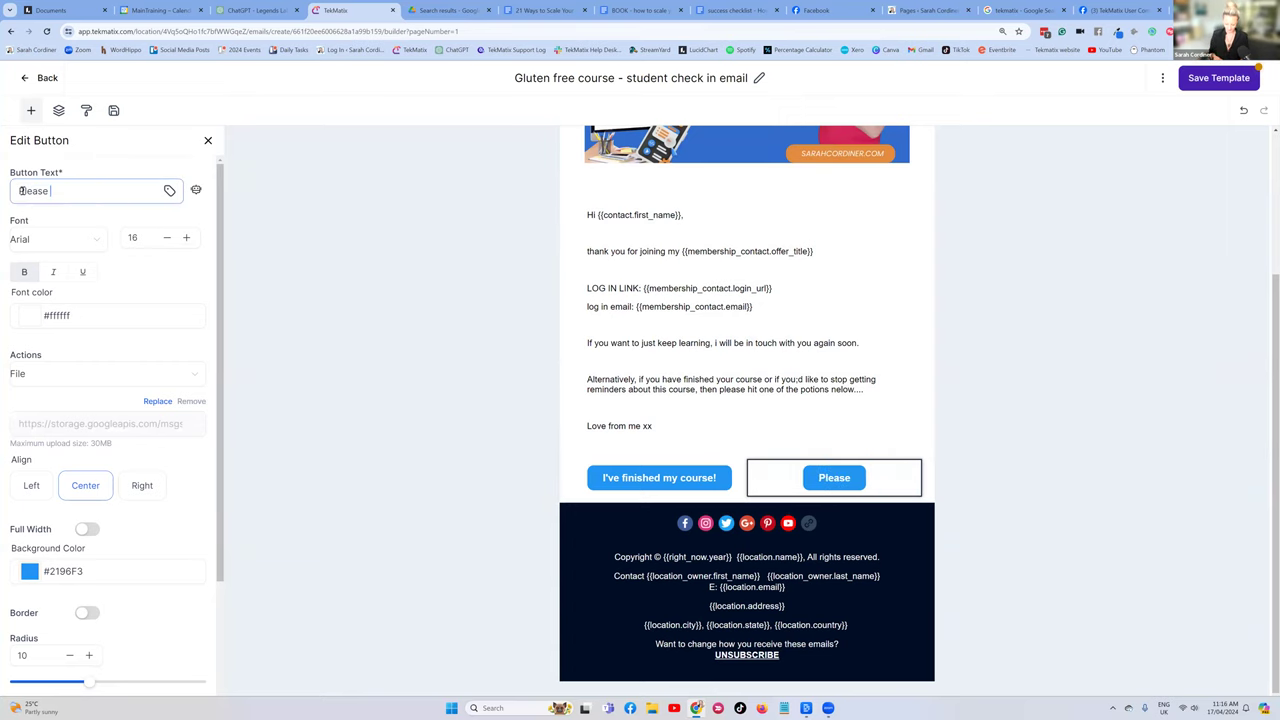
{"action": "type", "text": "stop the cour"}
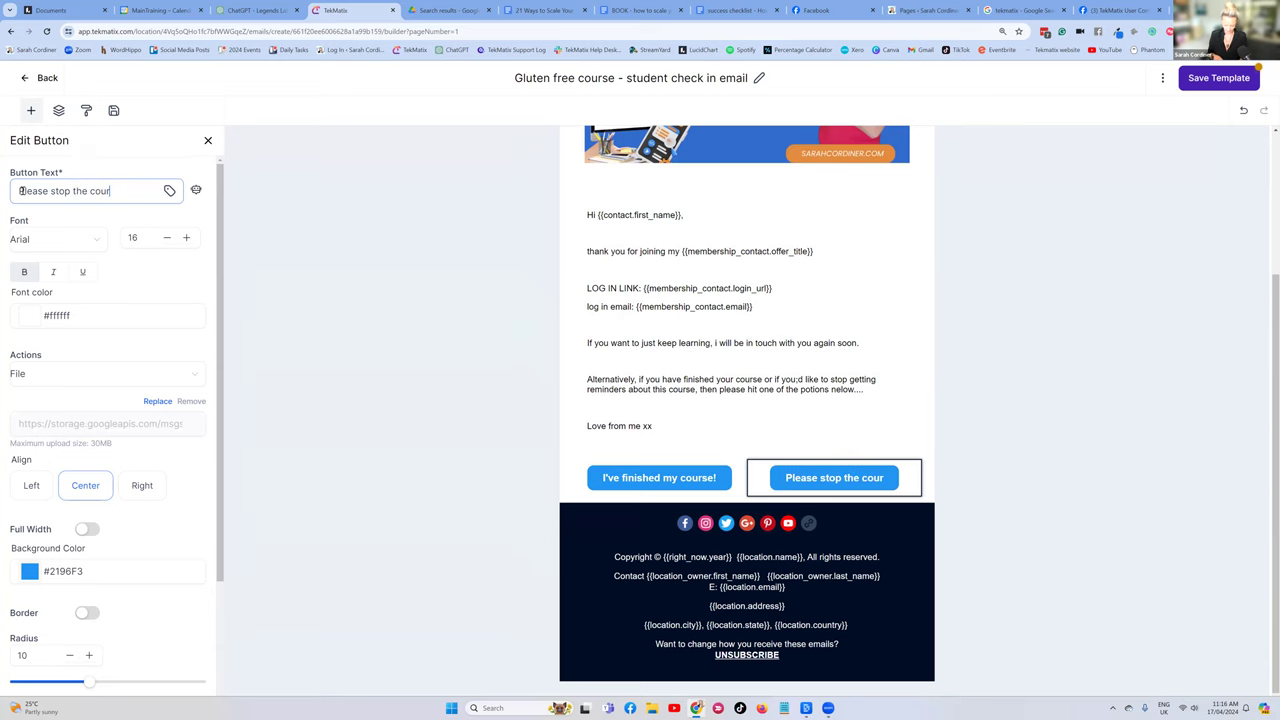
{"action": "type", "text": "se reminders"}
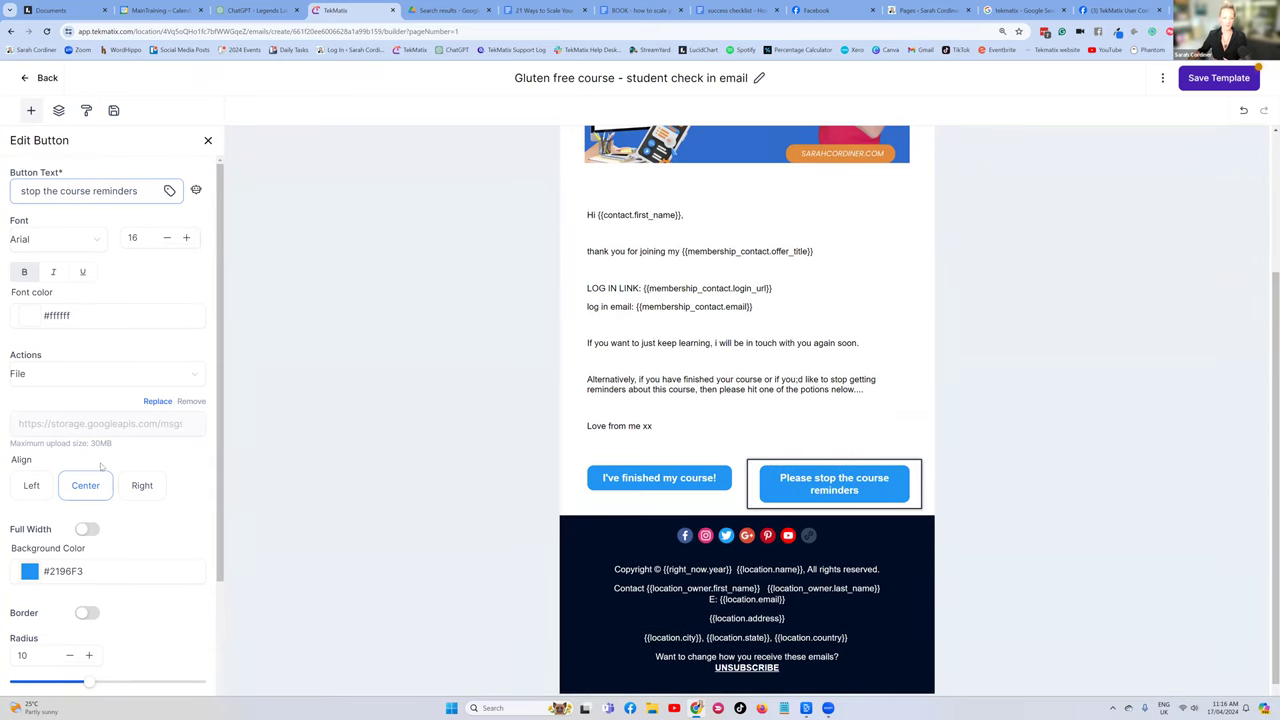
Change the "Please stop the course reminders" button's background colour to pink, #F321C9
{"action": "scroll", "coordinate": [27, 446], "scroll_direction": "down", "scroll_amount": 2}
{"action": "scroll", "coordinate": [38, 444], "scroll_direction": "down", "scroll_amount": 1}
{"action": "left_click", "coordinate": [30, 425]}
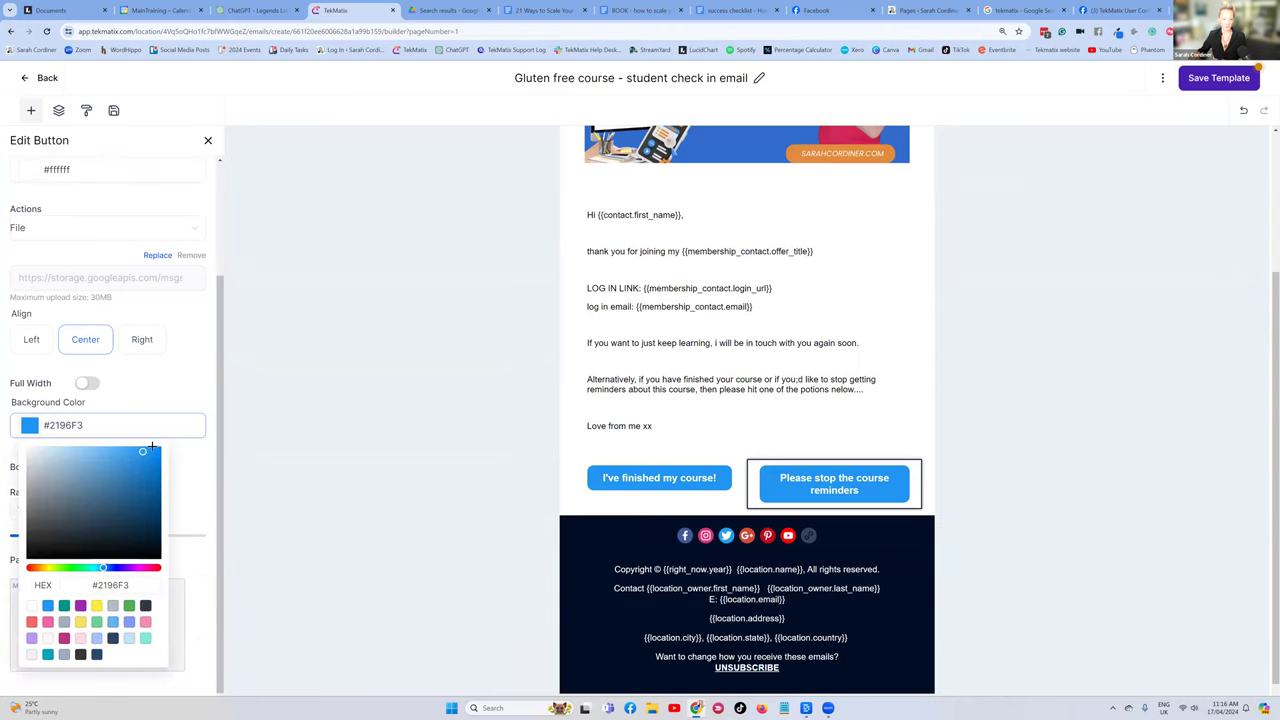
{"action": "left_click", "coordinate": [142, 567]}
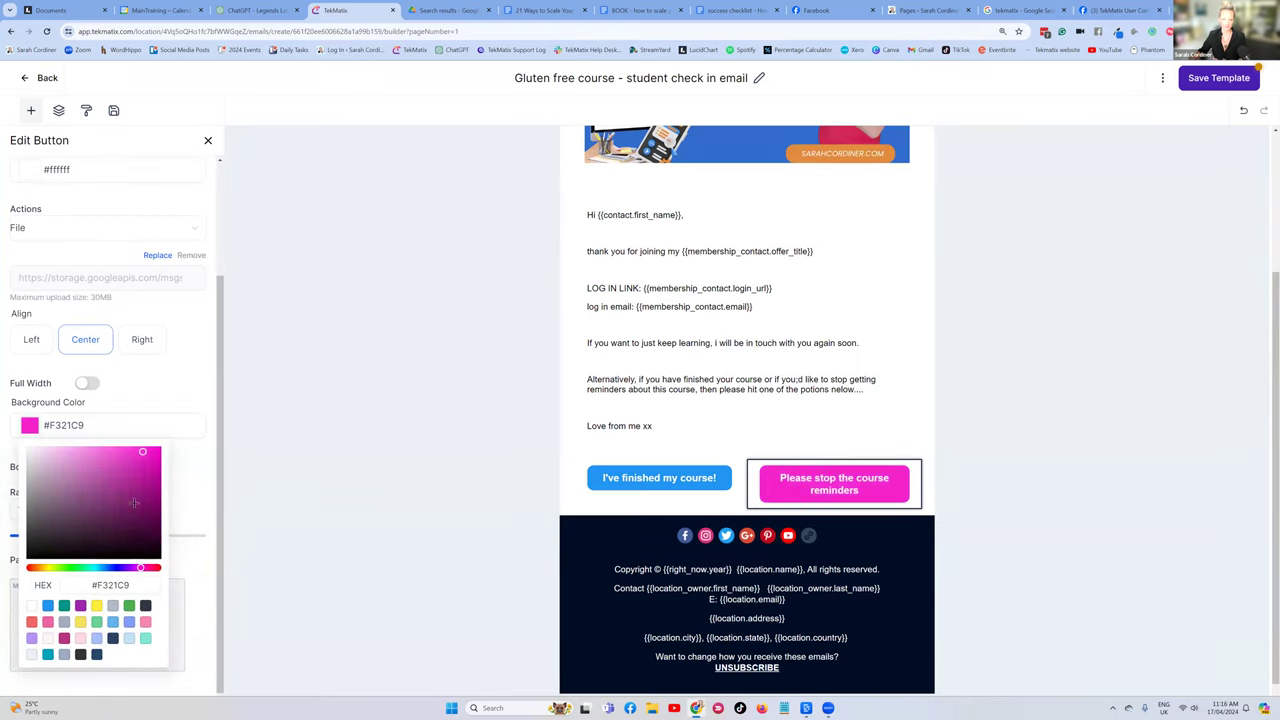
Change the "I've finished my course!" button's background colour to pink, #F321EC, and save the template
{"action": "left_click", "coordinate": [631, 485]}
{"action": "left_click", "coordinate": [30, 425]}
{"action": "left_click", "coordinate": [137, 567]}
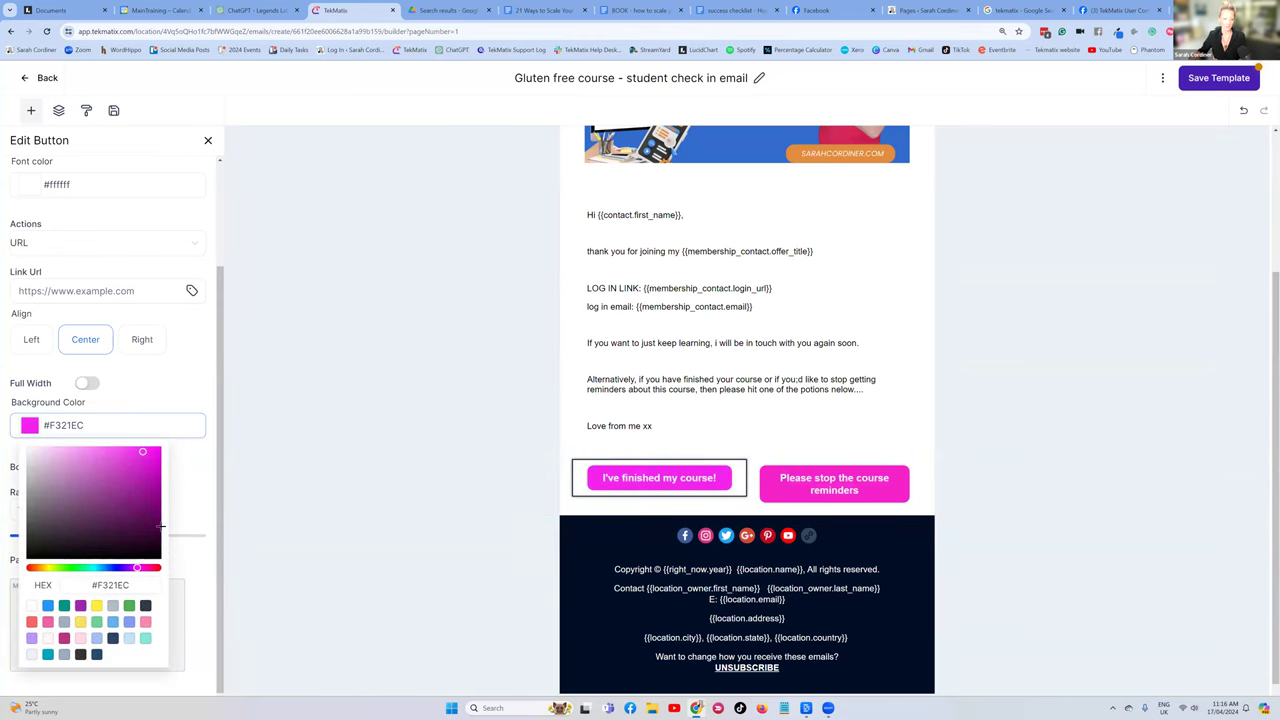
{"action": "left_click", "coordinate": [396, 471]}
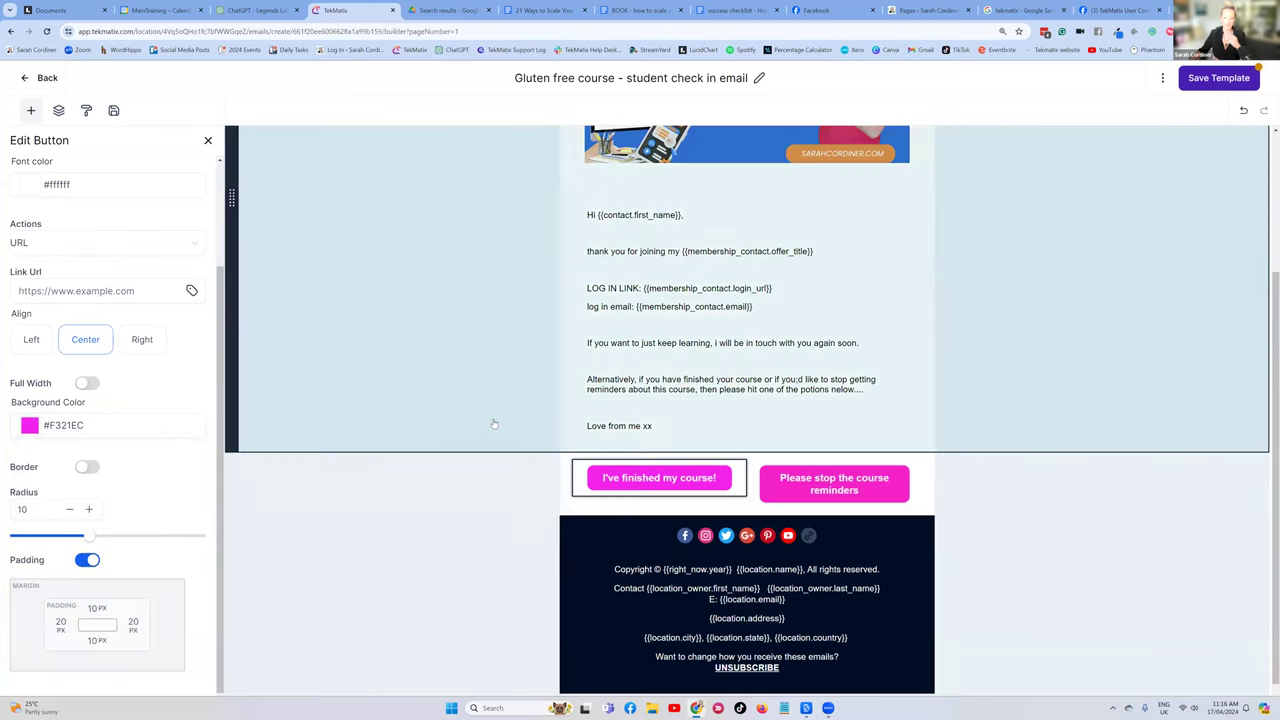
{"action": "scroll", "coordinate": [474, 410], "scroll_direction": "up", "scroll_amount": 1}
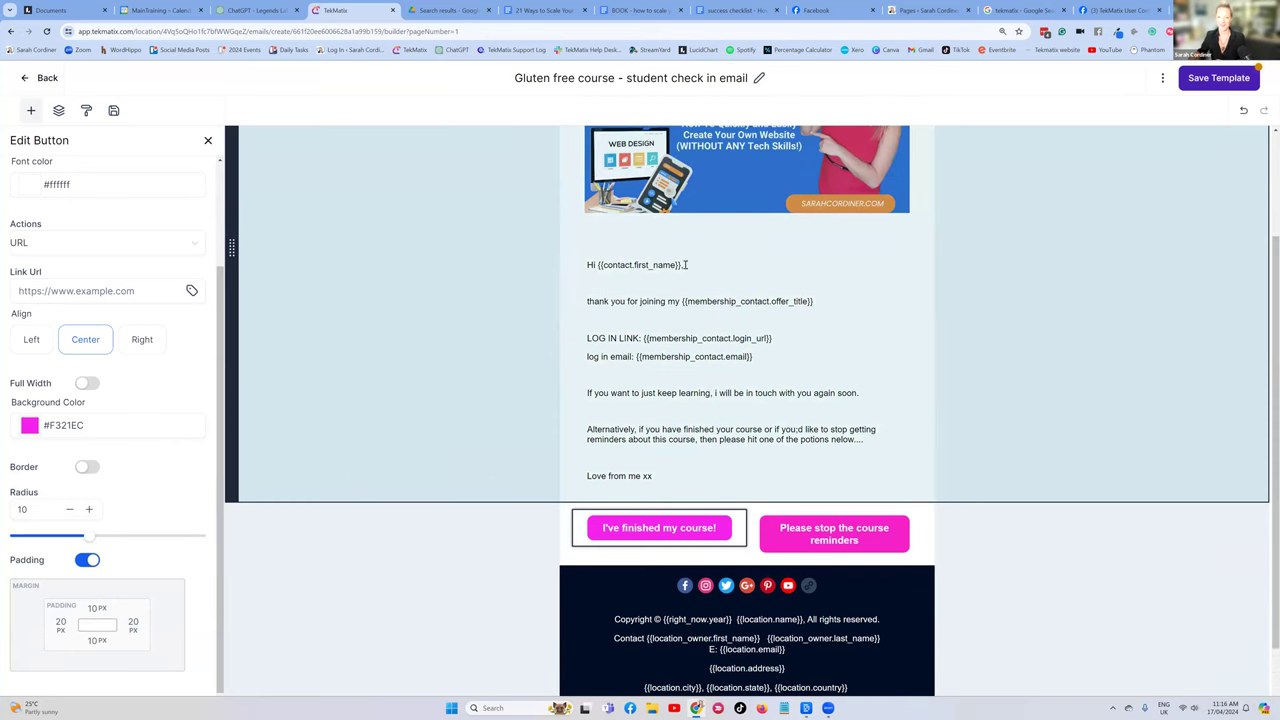
{"action": "left_click", "coordinate": [1218, 77]}
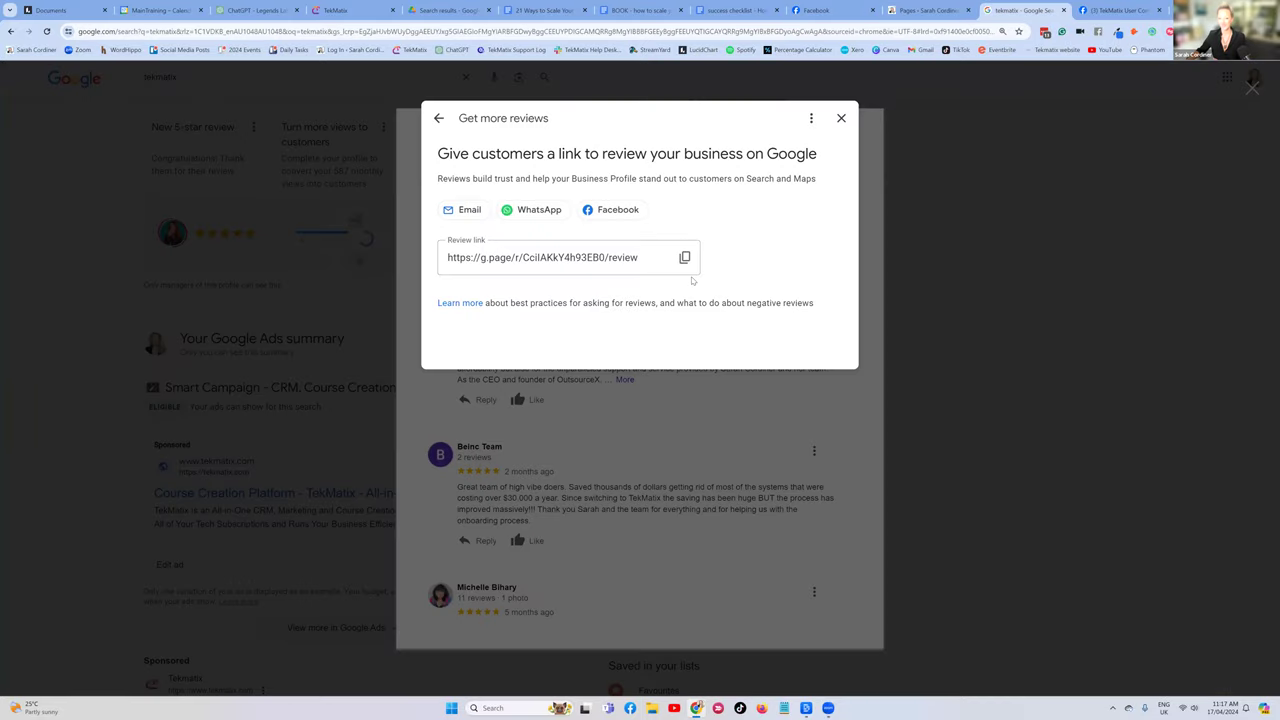
On the Google page, copy the business review link and close the reviews windows to return to the search results
{"action": "left_click", "coordinate": [685, 257]}
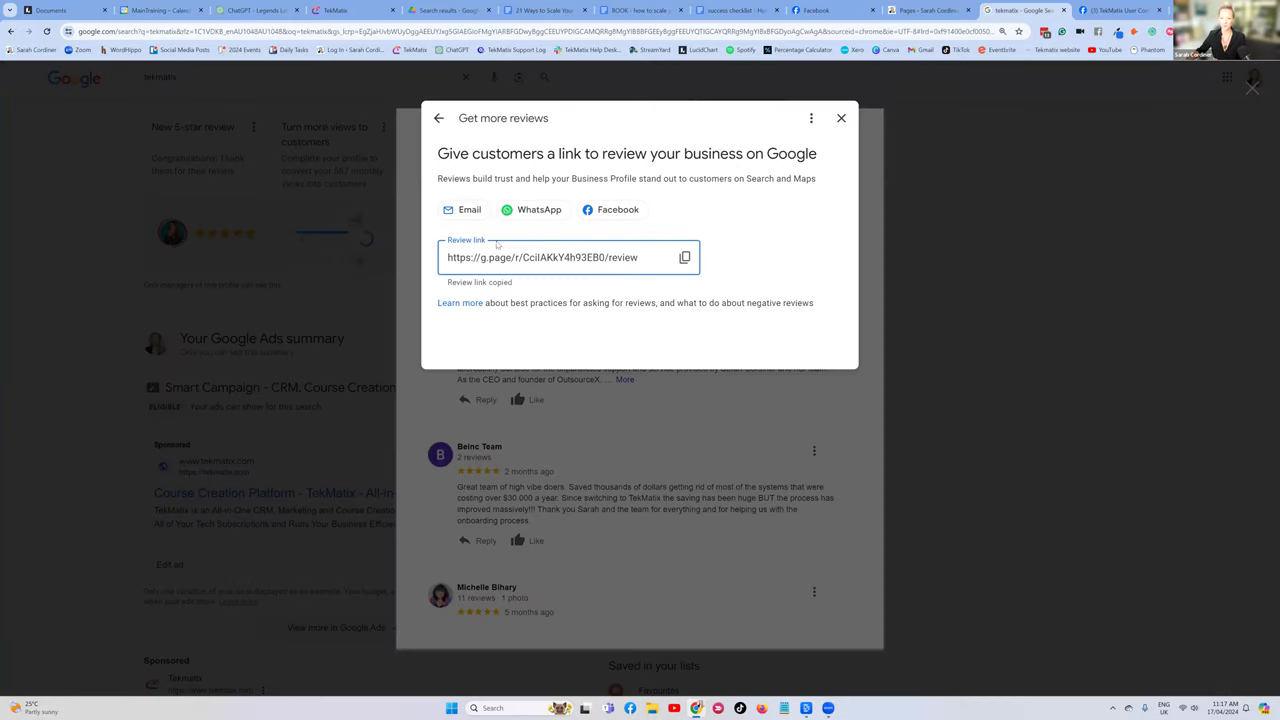
{"action": "left_click", "coordinate": [1254, 92]}
{"action": "left_click", "coordinate": [240, 115]}
{"action": "scroll", "coordinate": [170, 90], "scroll_direction": "up", "scroll_amount": 5}
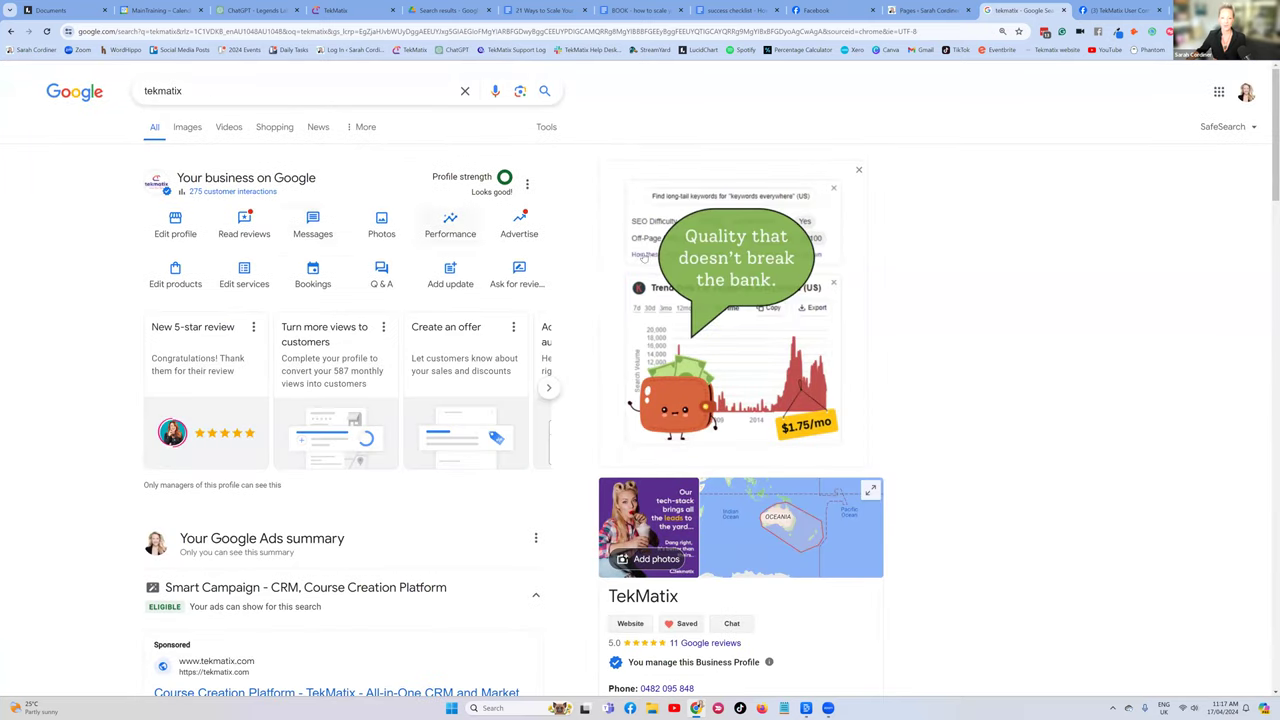
Copy the link for getting more reviews from the TekMatix listing's Google reviews, and return to the TekMatix email template
{"action": "scroll", "coordinate": [700, 285], "scroll_direction": "down", "scroll_amount": 2}
{"action": "scroll", "coordinate": [705, 290], "scroll_direction": "down", "scroll_amount": 2}
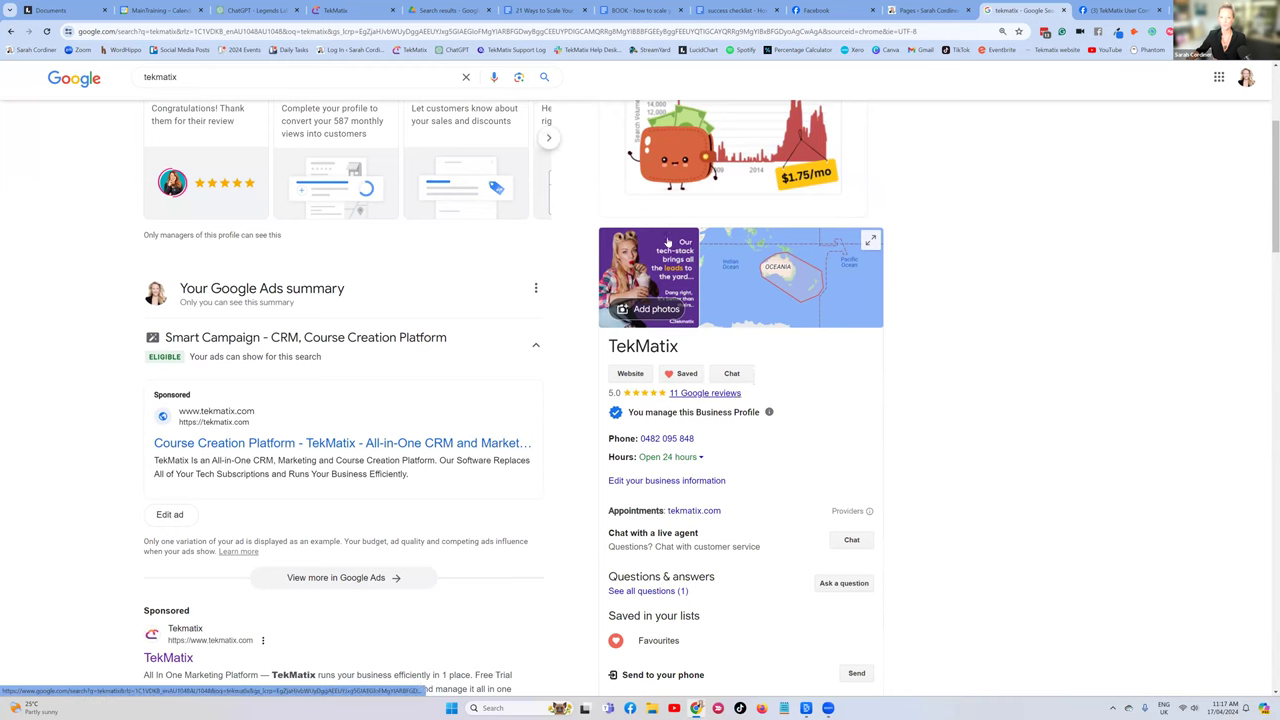
{"action": "scroll", "coordinate": [691, 330], "scroll_direction": "down", "scroll_amount": 1}
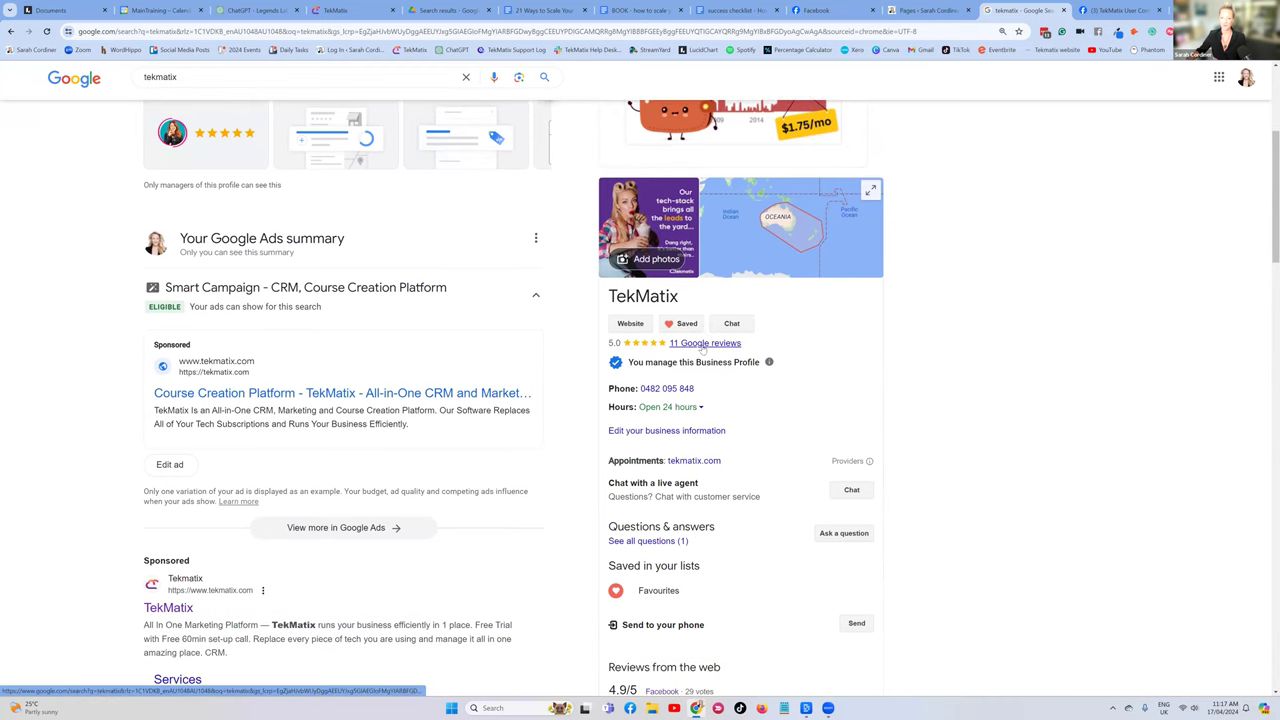
{"action": "left_click", "coordinate": [704, 346]}
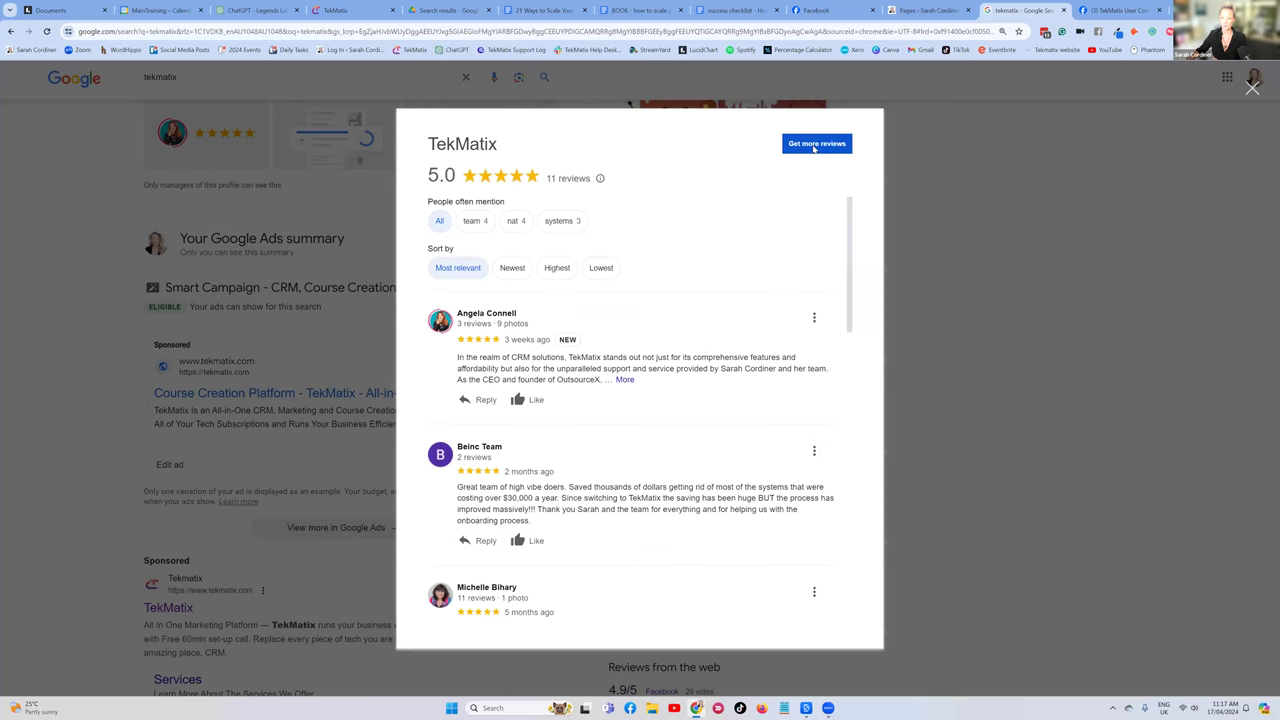
{"action": "left_click", "coordinate": [815, 146]}
{"action": "left_click", "coordinate": [571, 254]}
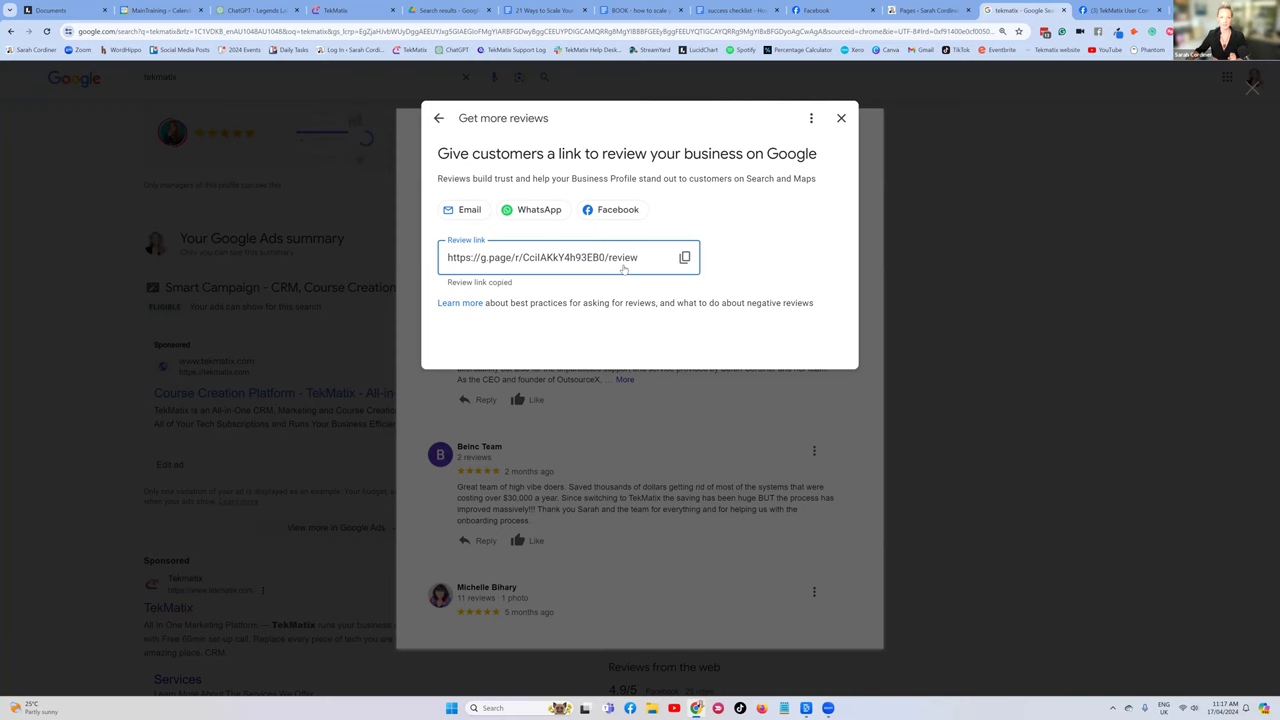
{"action": "left_click", "coordinate": [335, 10]}
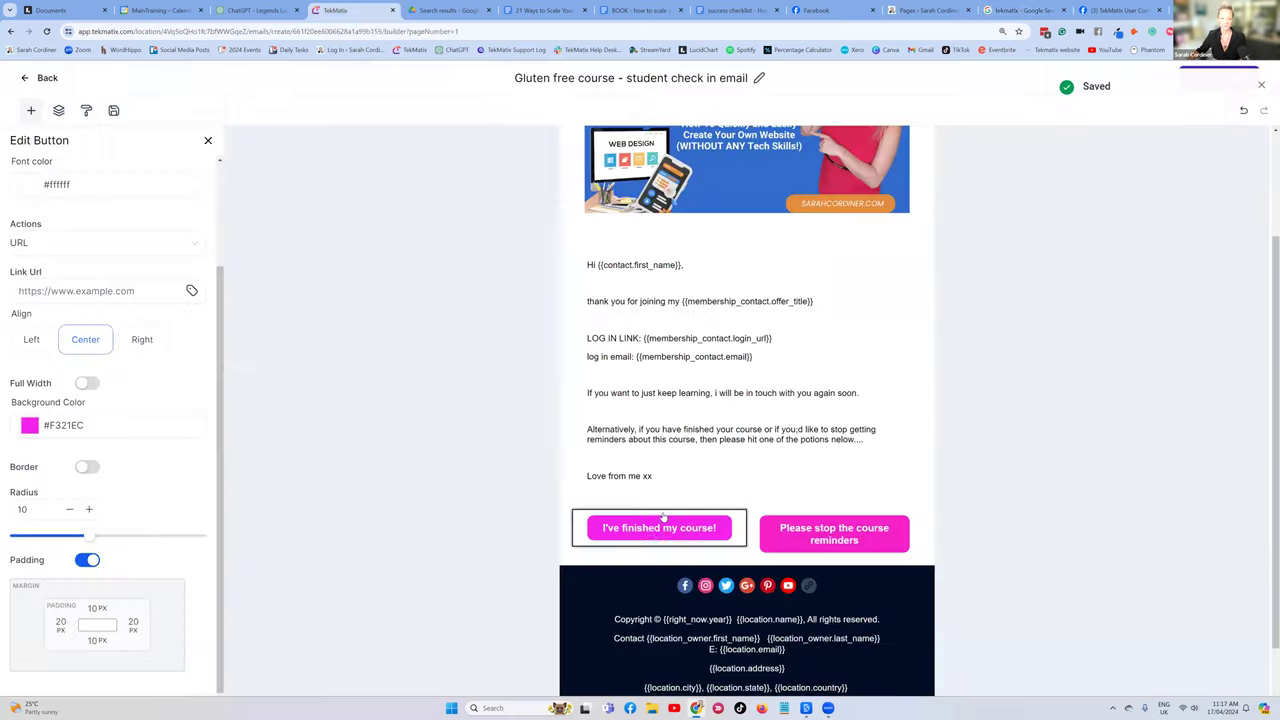
Set the "I've finished my course!" button's link URL to the copied Google review link and save the template
{"action": "key", "text": "Escape"}
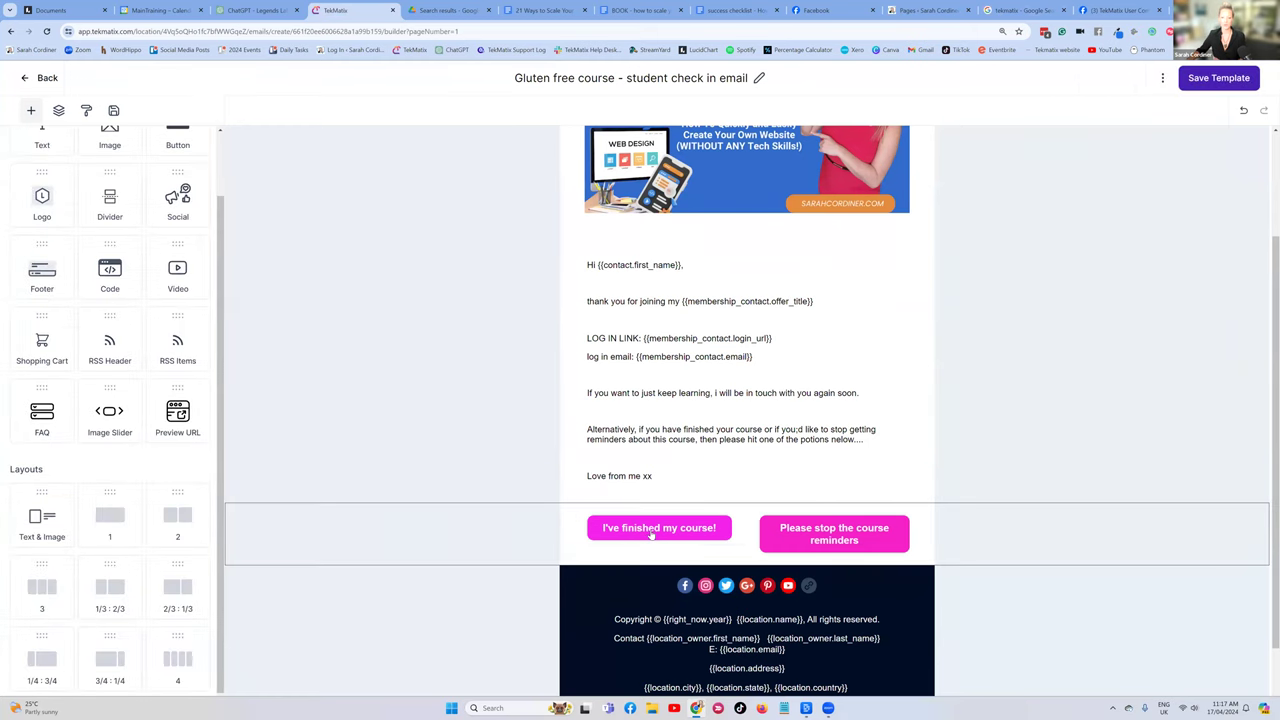
{"action": "left_click", "coordinate": [651, 533]}
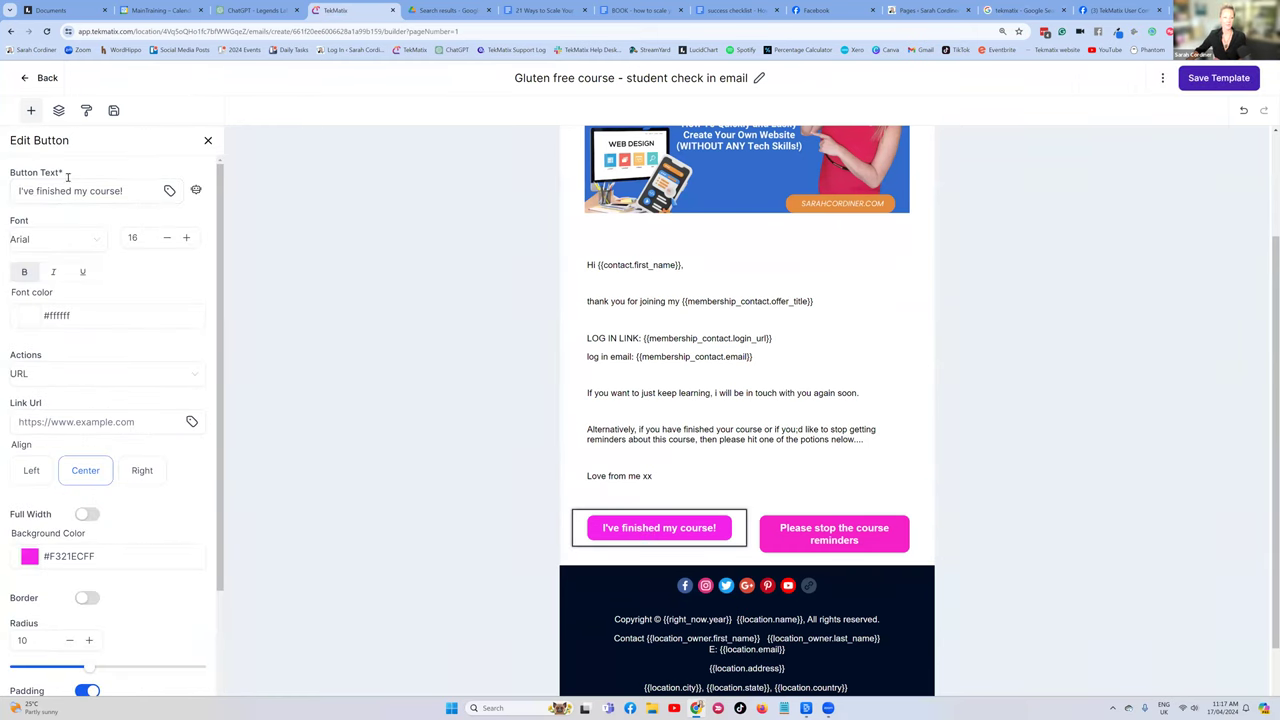
{"action": "left_click", "coordinate": [38, 180]}
{"action": "scroll", "coordinate": [63, 215], "scroll_direction": "down", "scroll_amount": 3}
{"action": "left_click", "coordinate": [46, 290]}
{"action": "key", "text": "ctrl+v"}
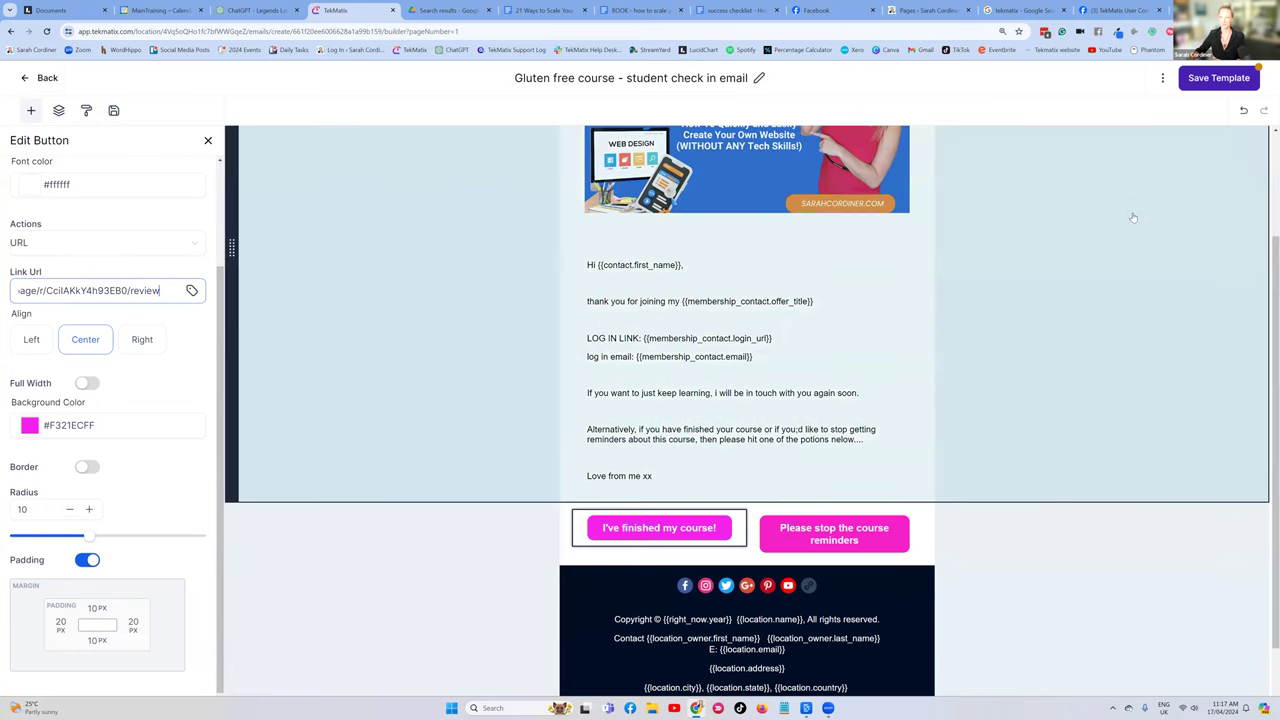
{"action": "left_click", "coordinate": [1203, 87]}
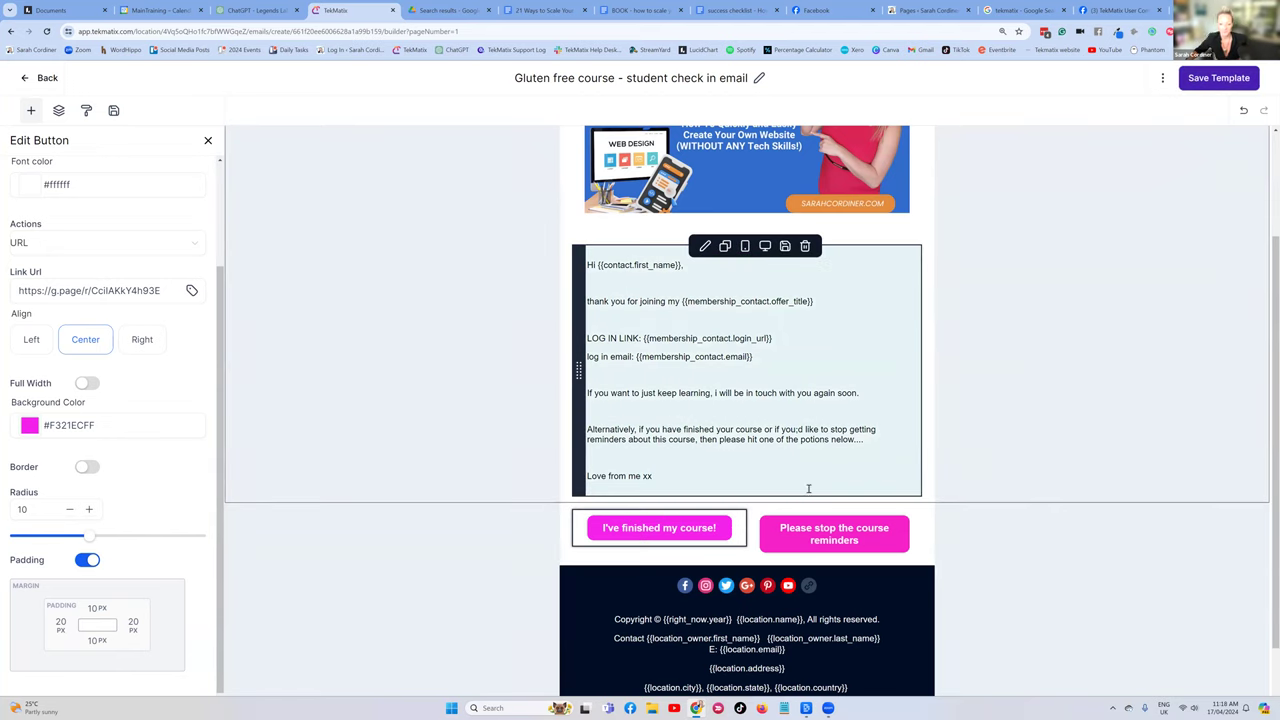
{"action": "left_click", "coordinate": [840, 540]}
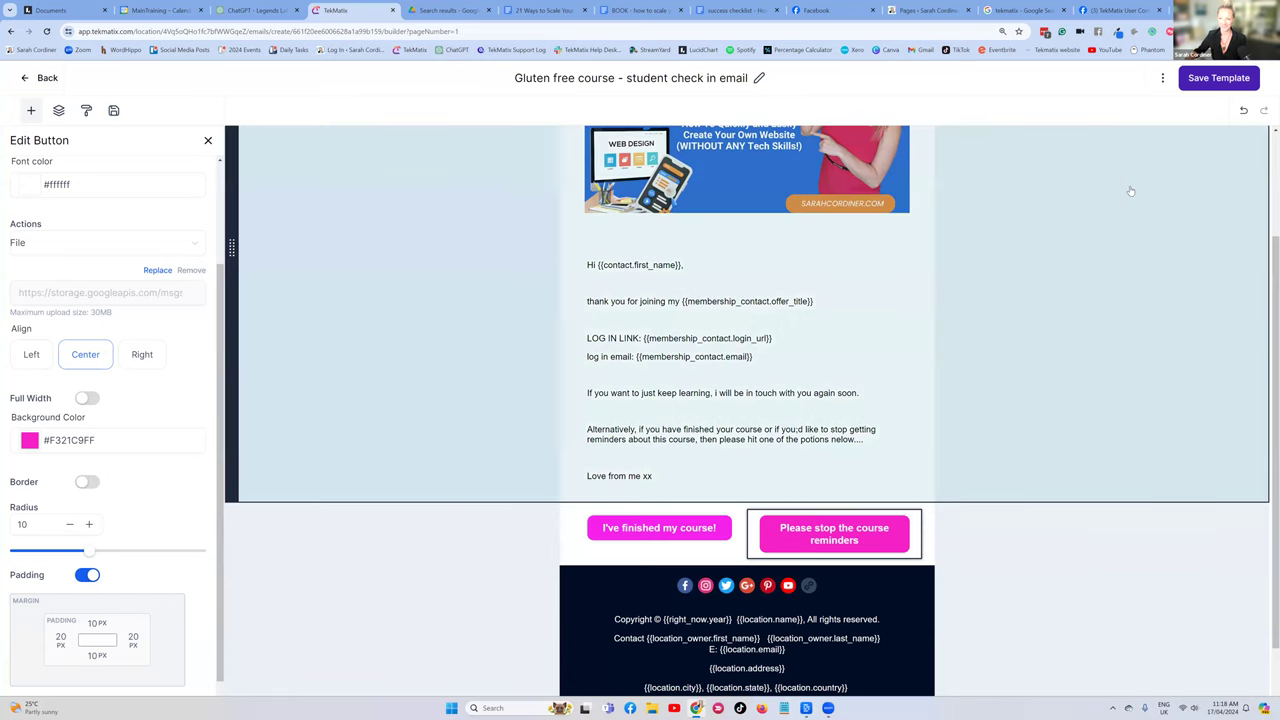
{"action": "left_click", "coordinate": [1214, 80]}
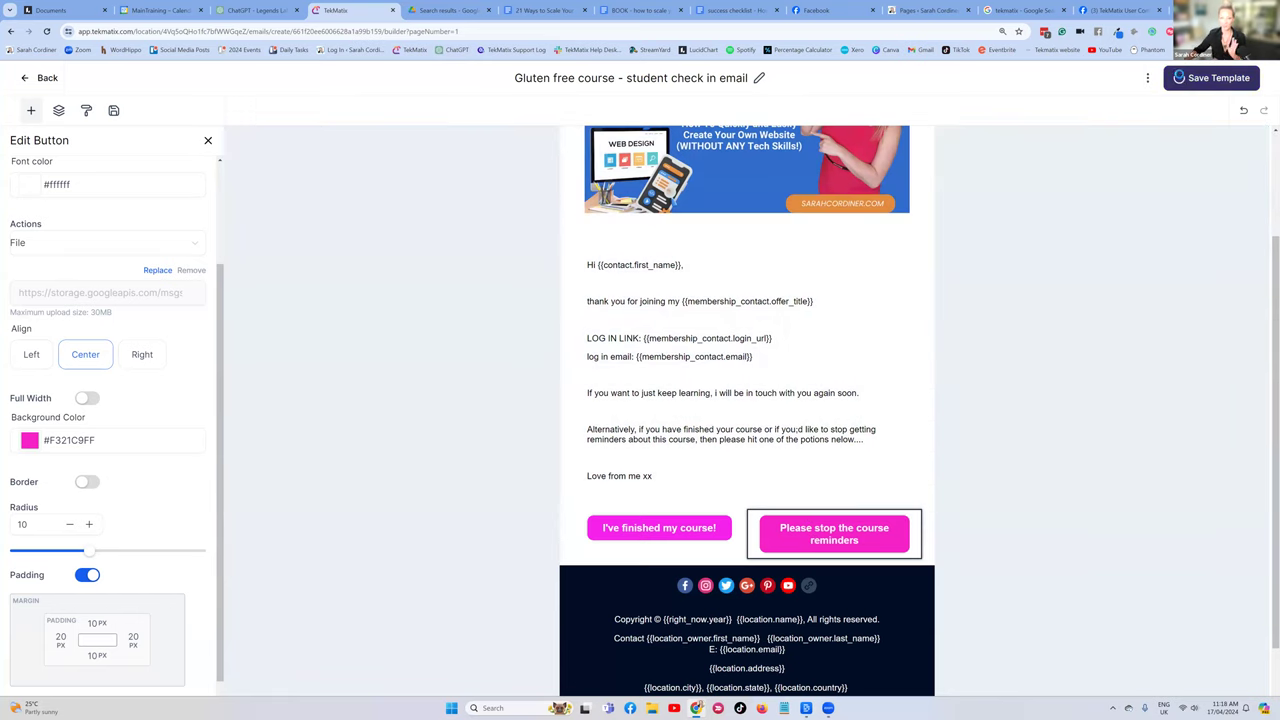
Duplicate the template editor's browser tab and return to the Email Templates list in the original tab
{"action": "right_click", "coordinate": [348, 13]}
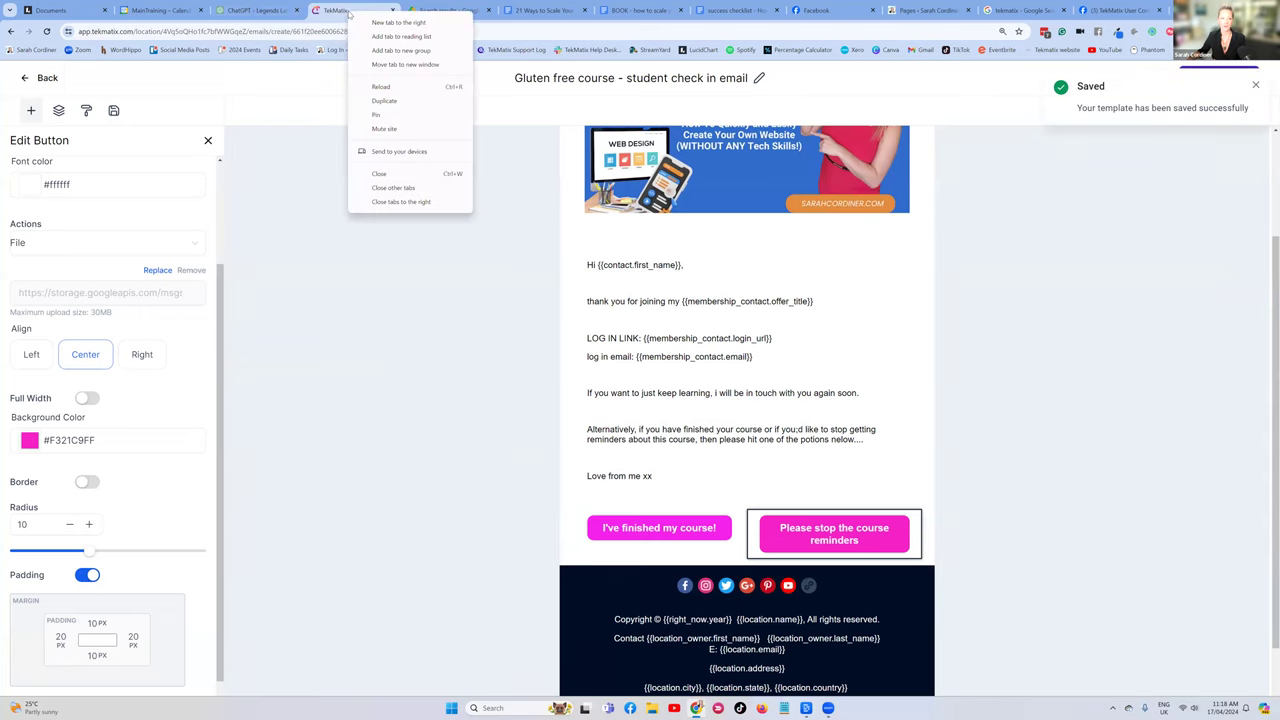
{"action": "left_click", "coordinate": [382, 100]}
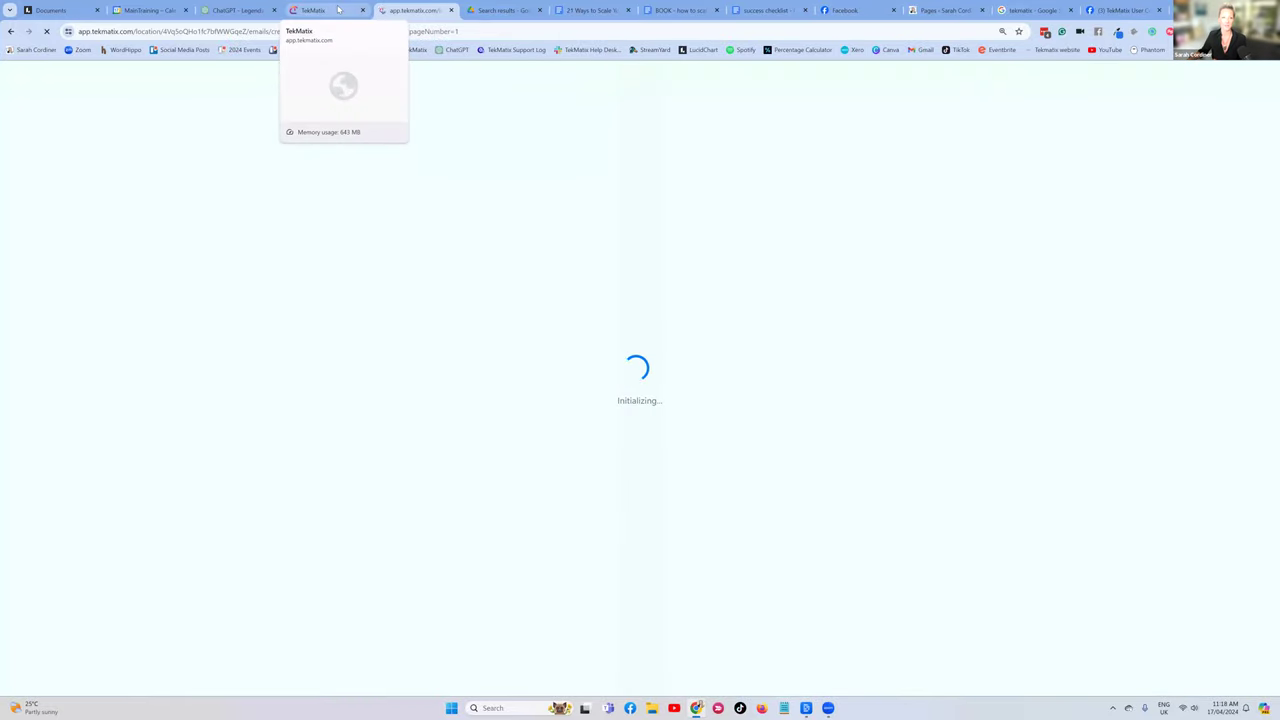
{"action": "left_click", "coordinate": [338, 11]}
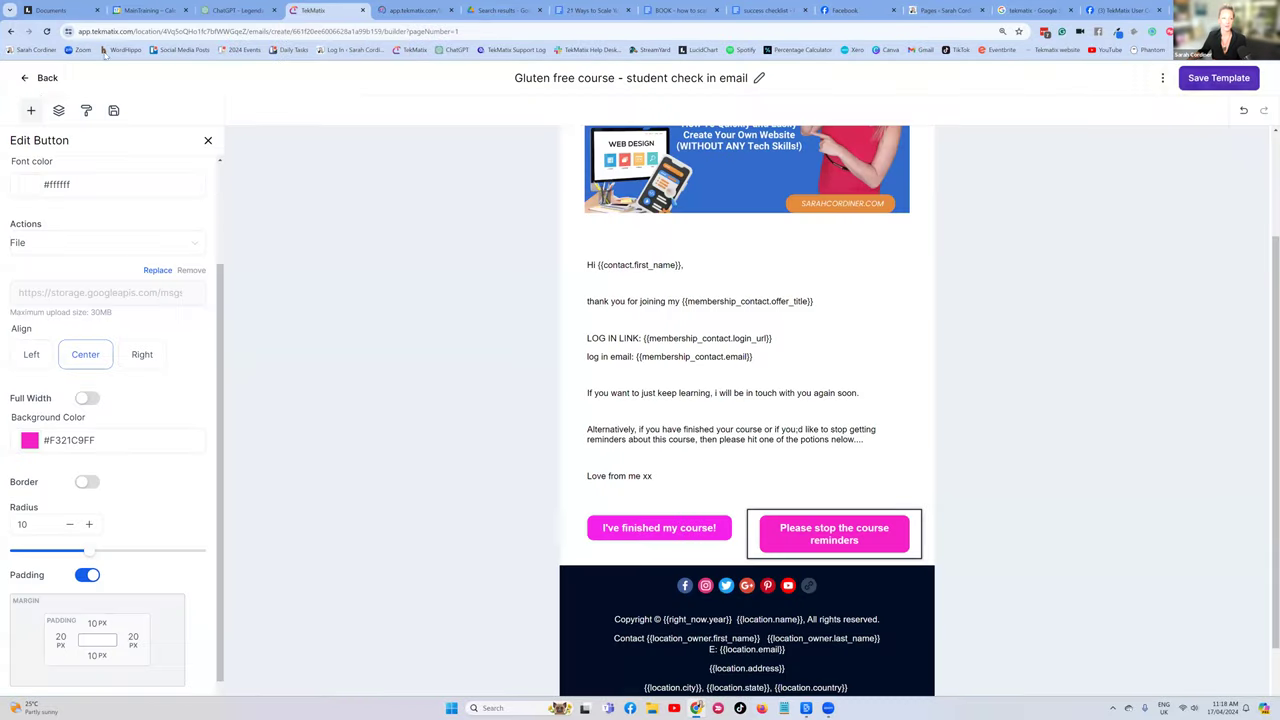
{"action": "left_click", "coordinate": [25, 79]}
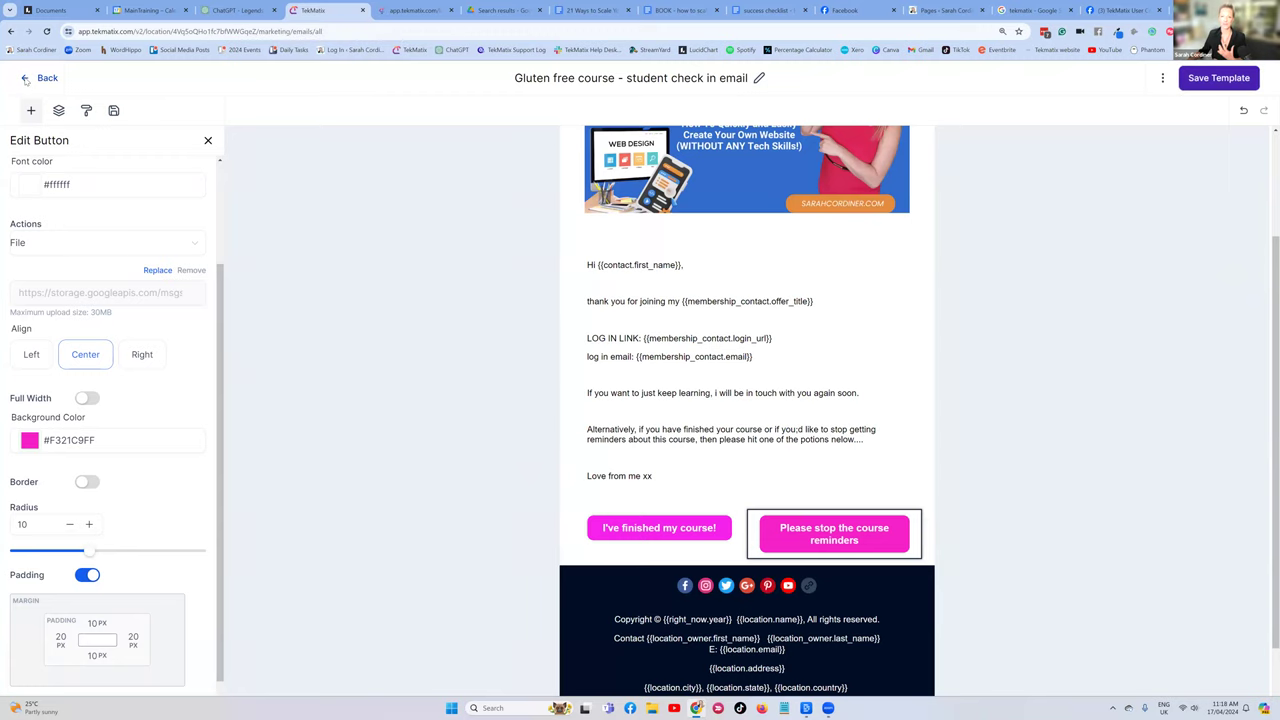
{"action": "mouse_move", "coordinate": [466, 77]}
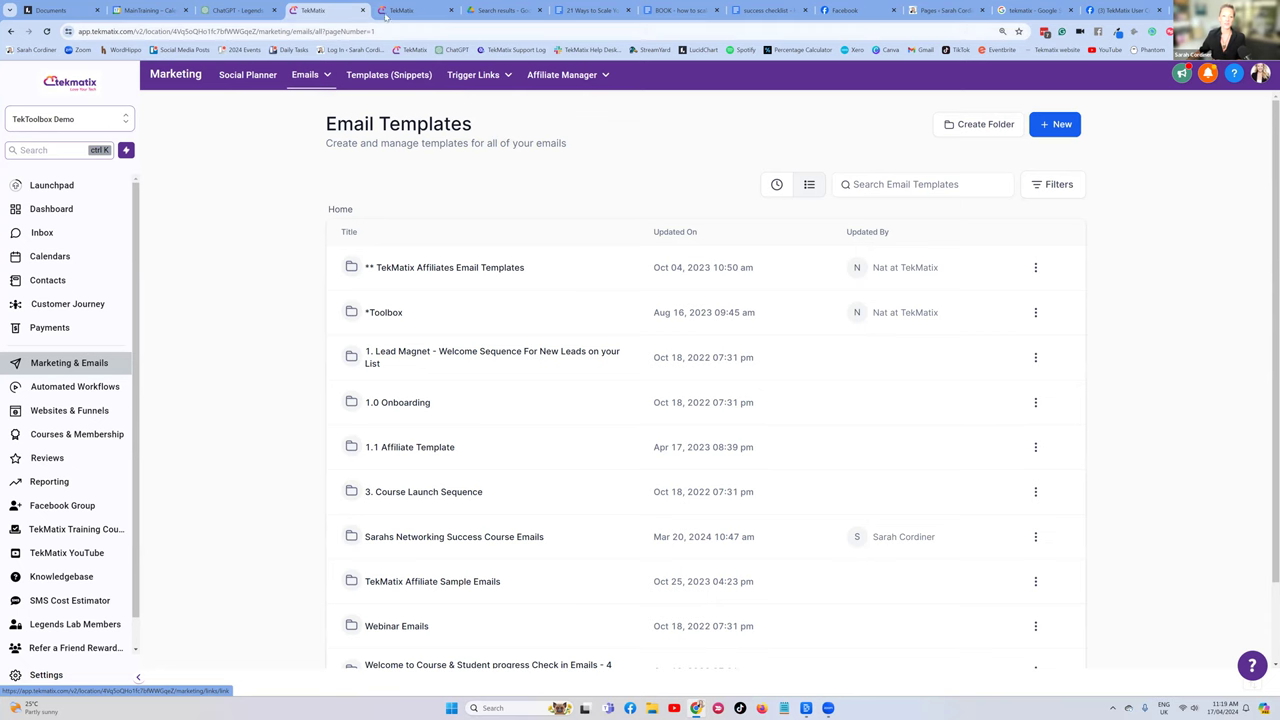
In the original tab, create a blank funnel named "Stop the gluten free course reminders"
{"action": "key", "text": "ctrl+Tab"}
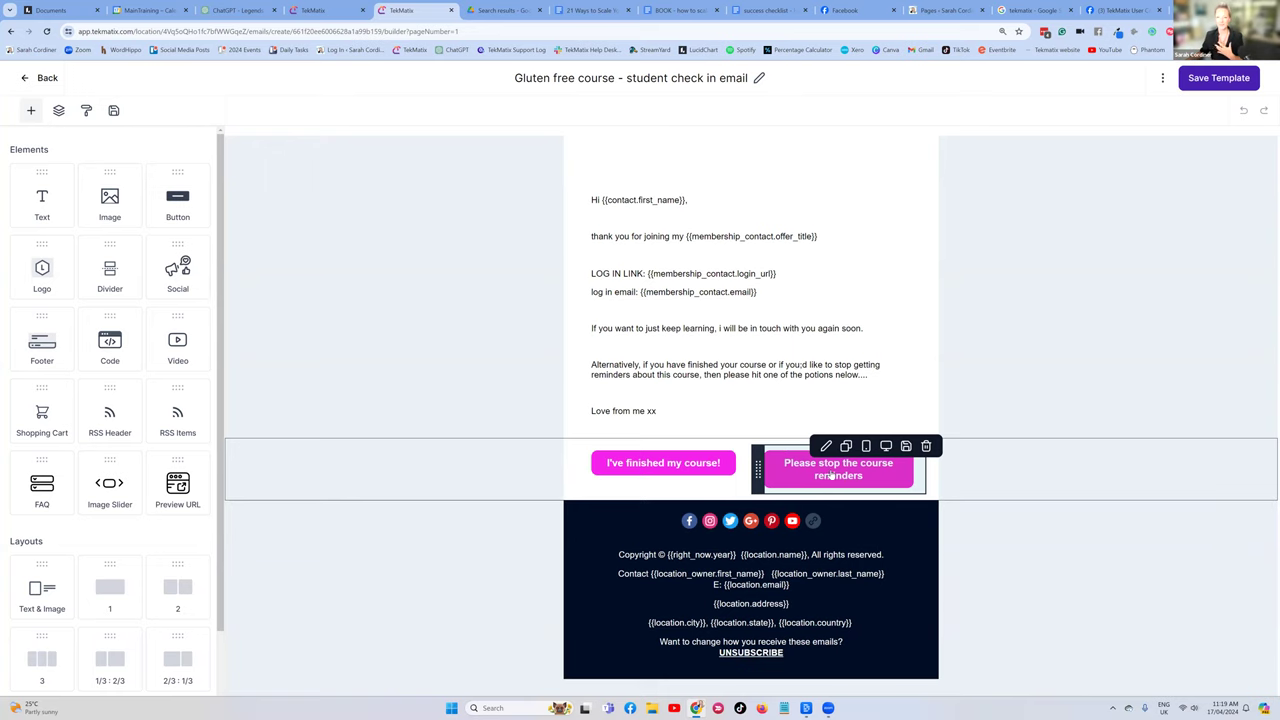
{"action": "left_click", "coordinate": [288, 14]}
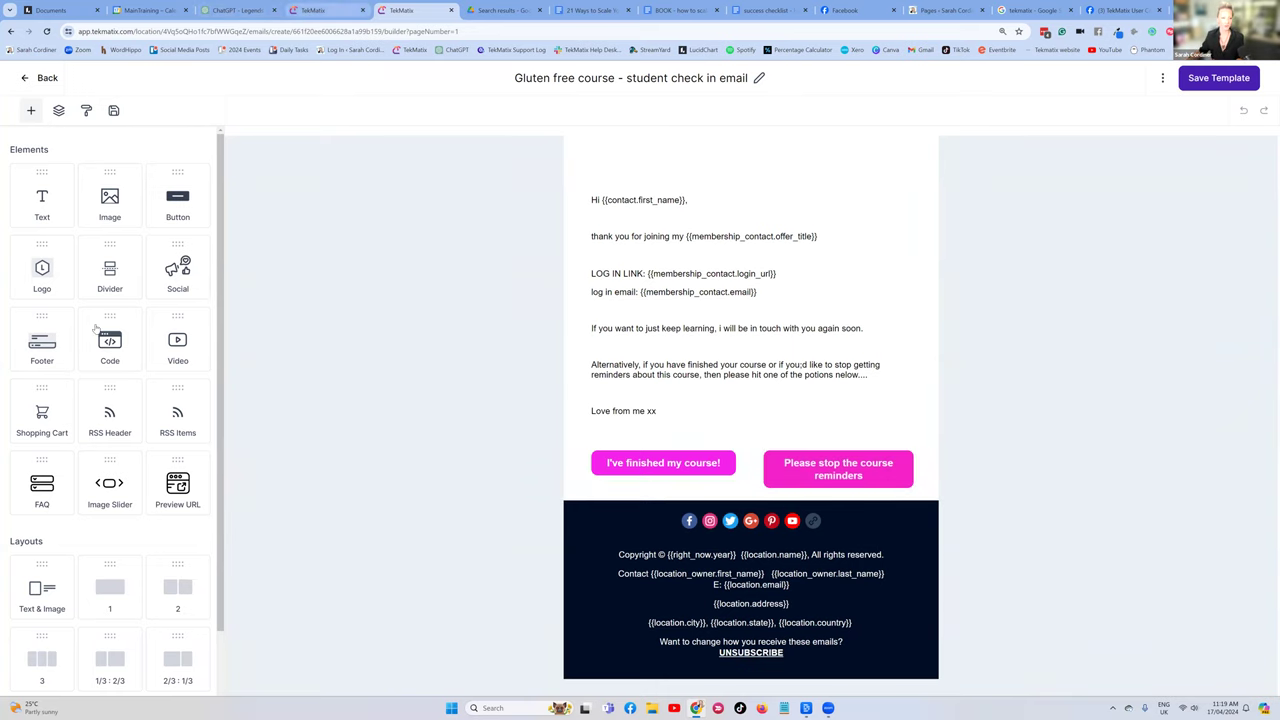
{"action": "left_click", "coordinate": [85, 417]}
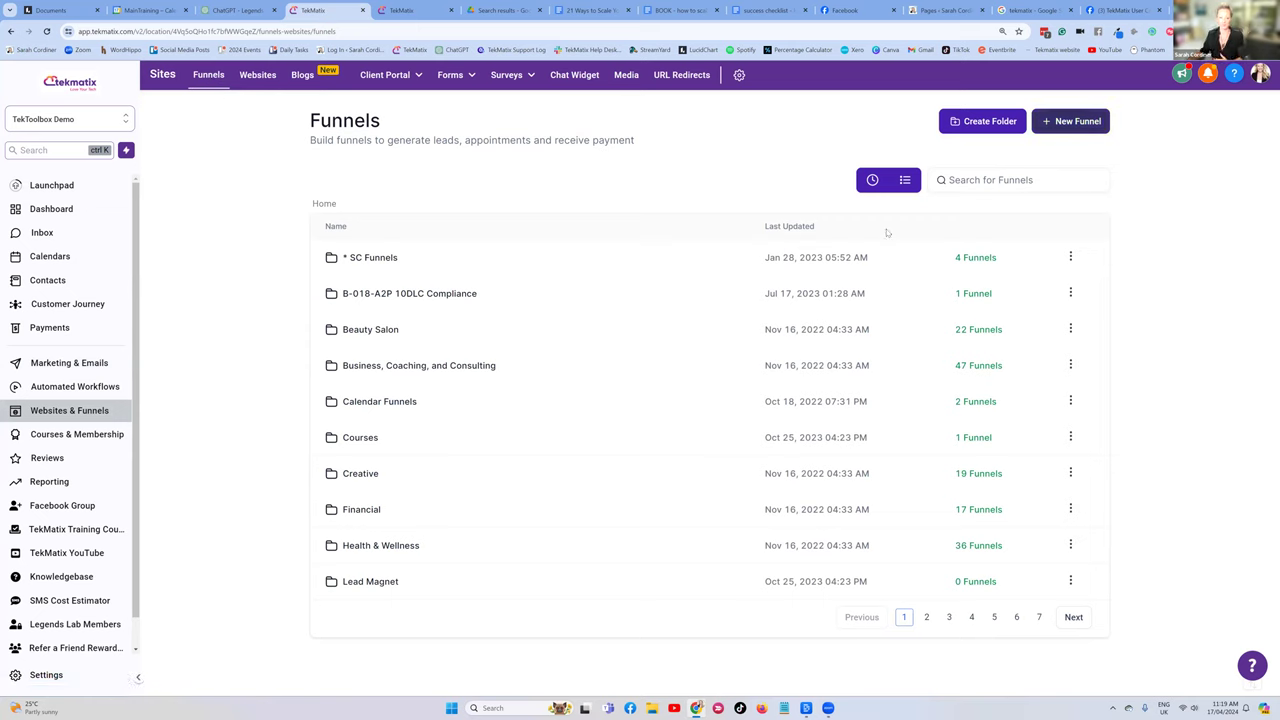
{"action": "left_click", "coordinate": [1072, 121]}
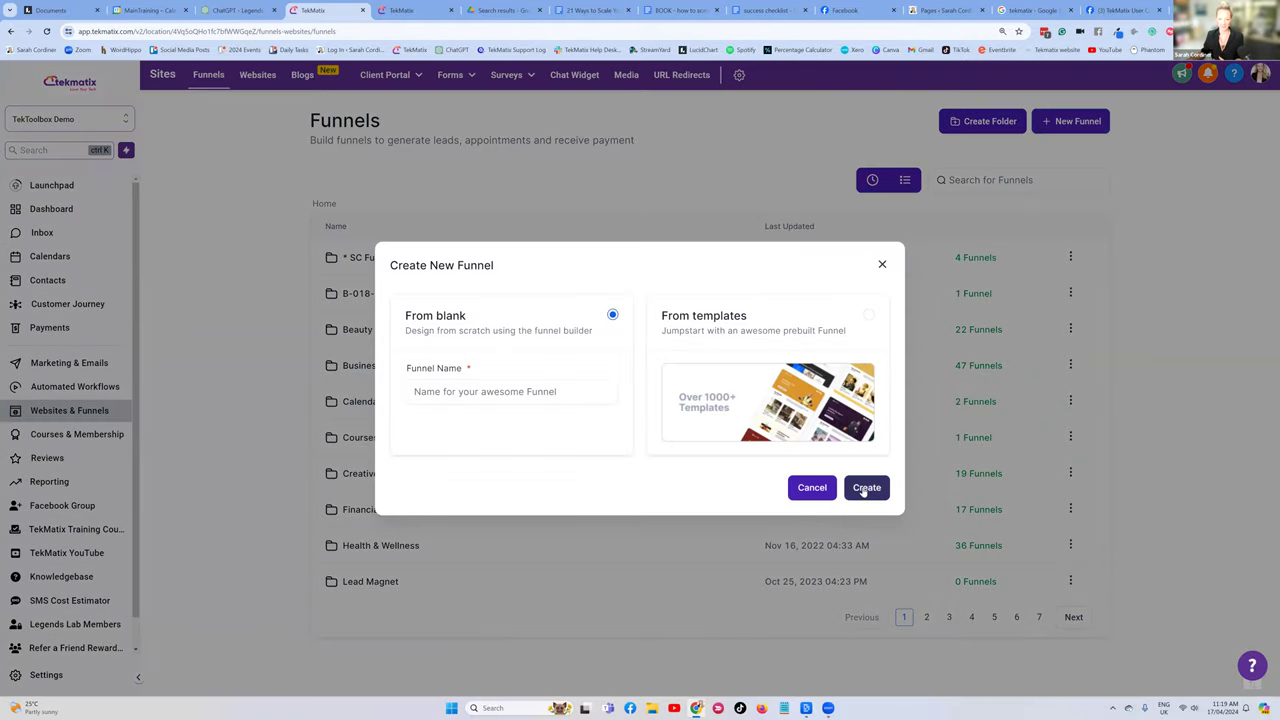
{"action": "left_click", "coordinate": [491, 393]}
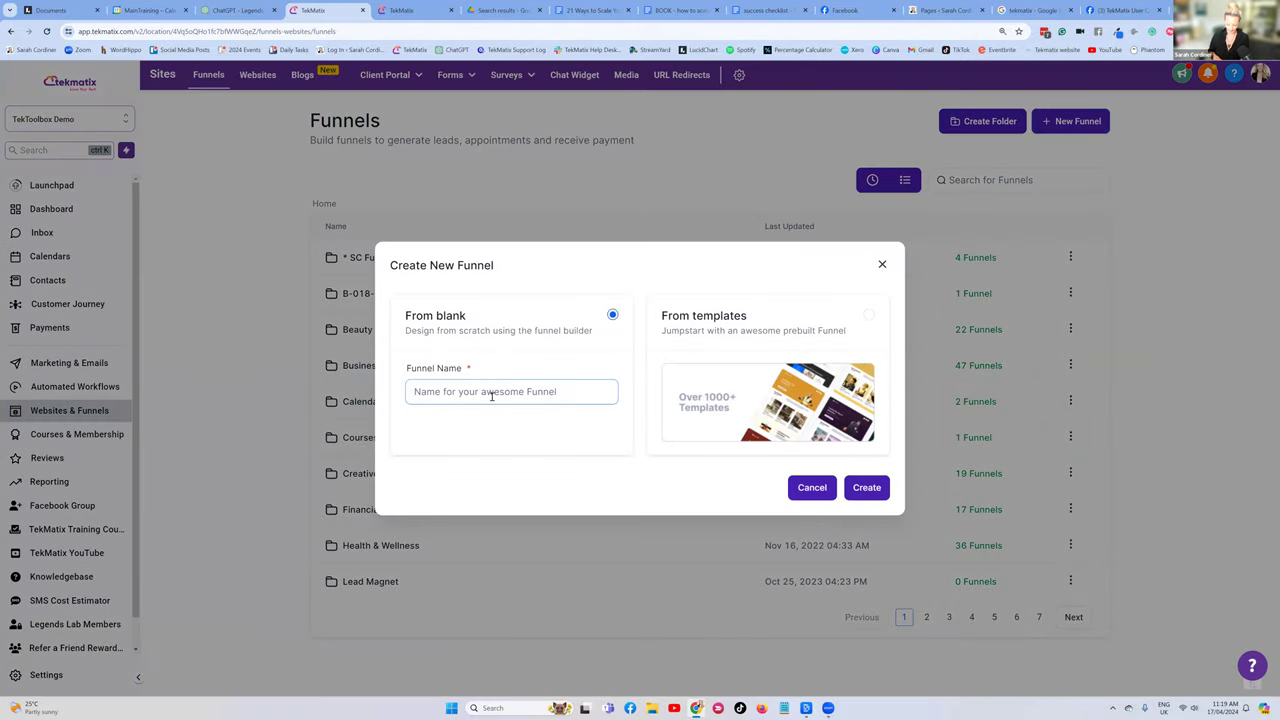
{"action": "type", "text": "Stop the glute"}
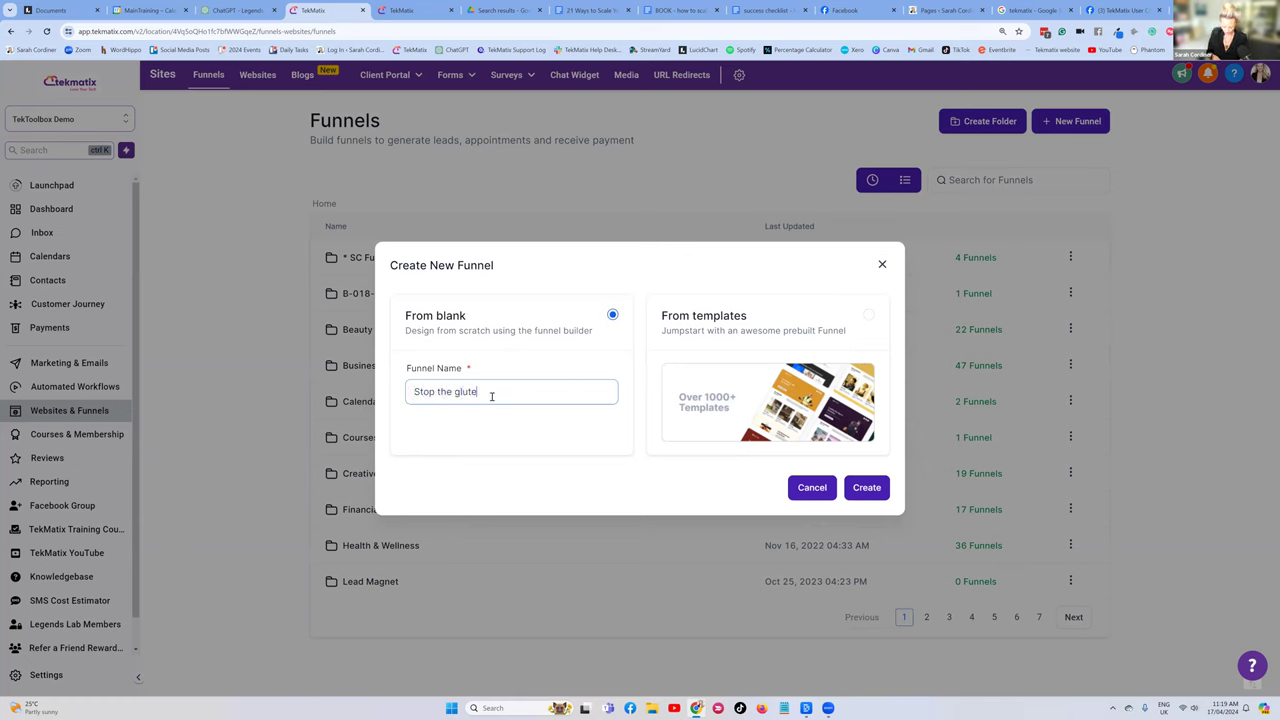
{"action": "type", "text": "n free course reminders"}
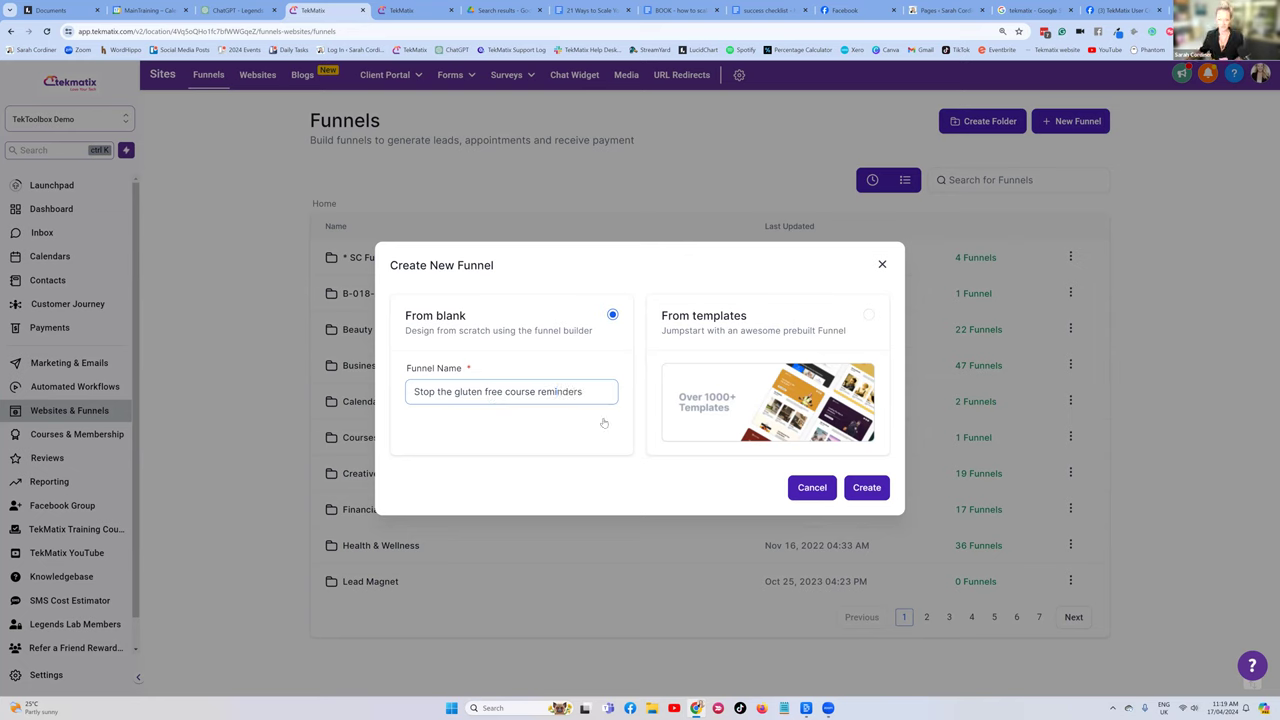
{"action": "left_click", "coordinate": [865, 487]}
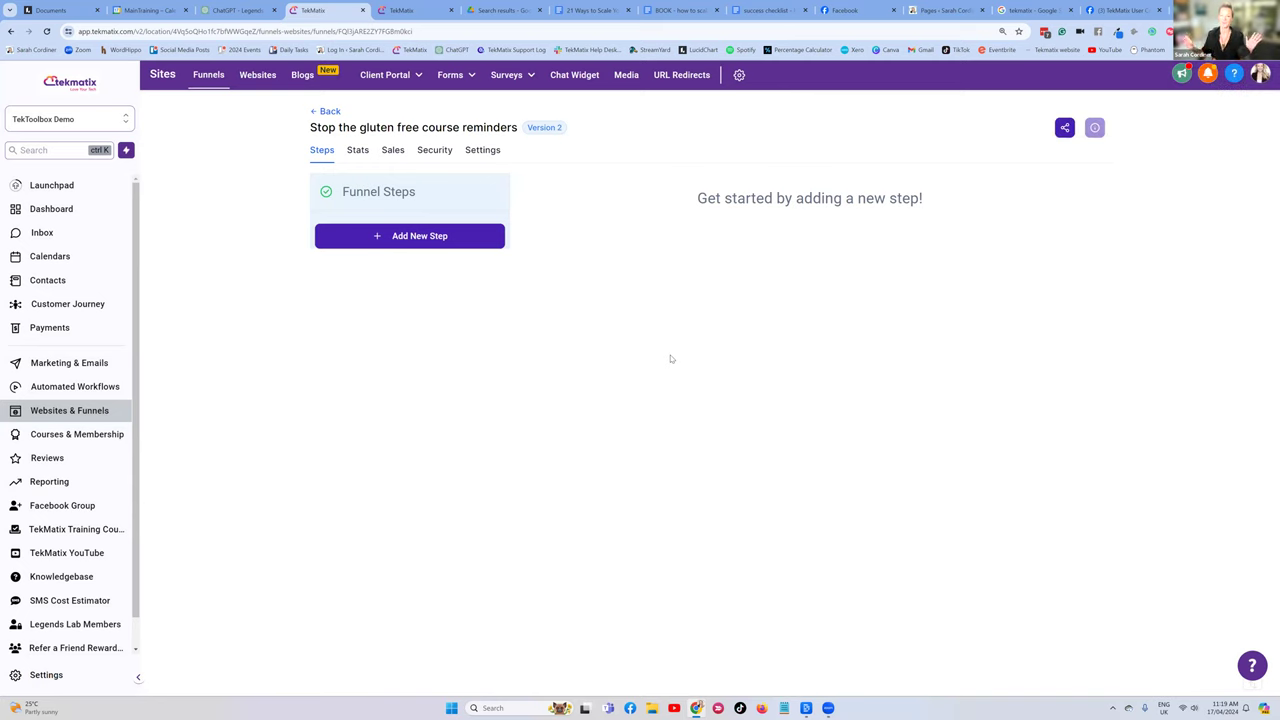
Add a funnel step named "Removed from the gluten free course reminders" with the path /remindersfinished
{"action": "left_click", "coordinate": [438, 238]}
{"action": "left_click", "coordinate": [524, 320]}
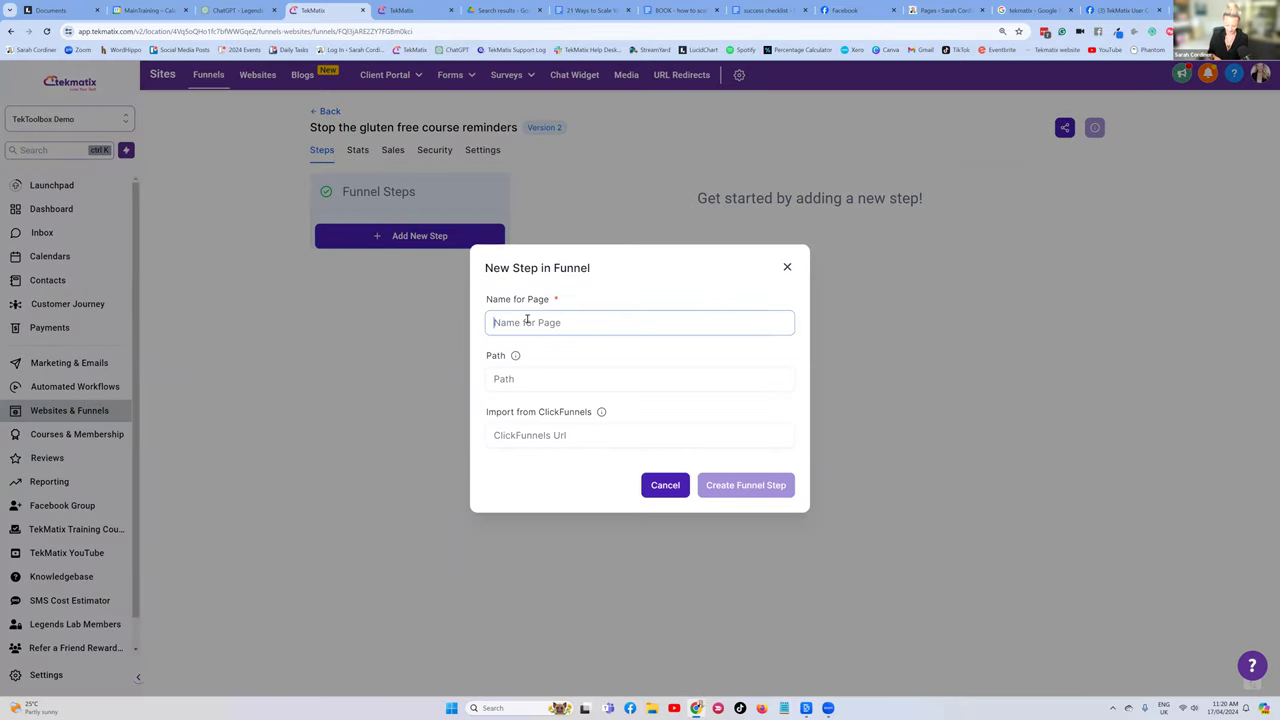
{"action": "type", "text": "Removed from the gluten free course reminders"}
{"action": "left_click", "coordinate": [524, 379]}
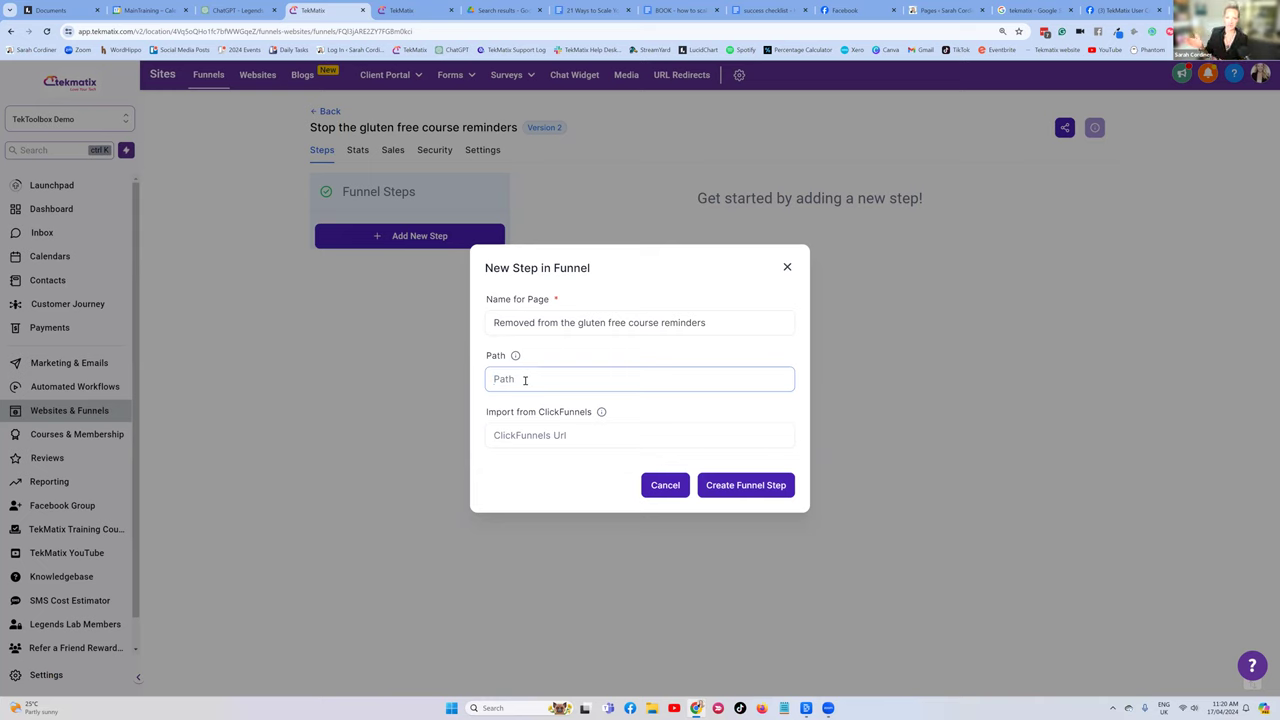
{"action": "type", "text": "/"}
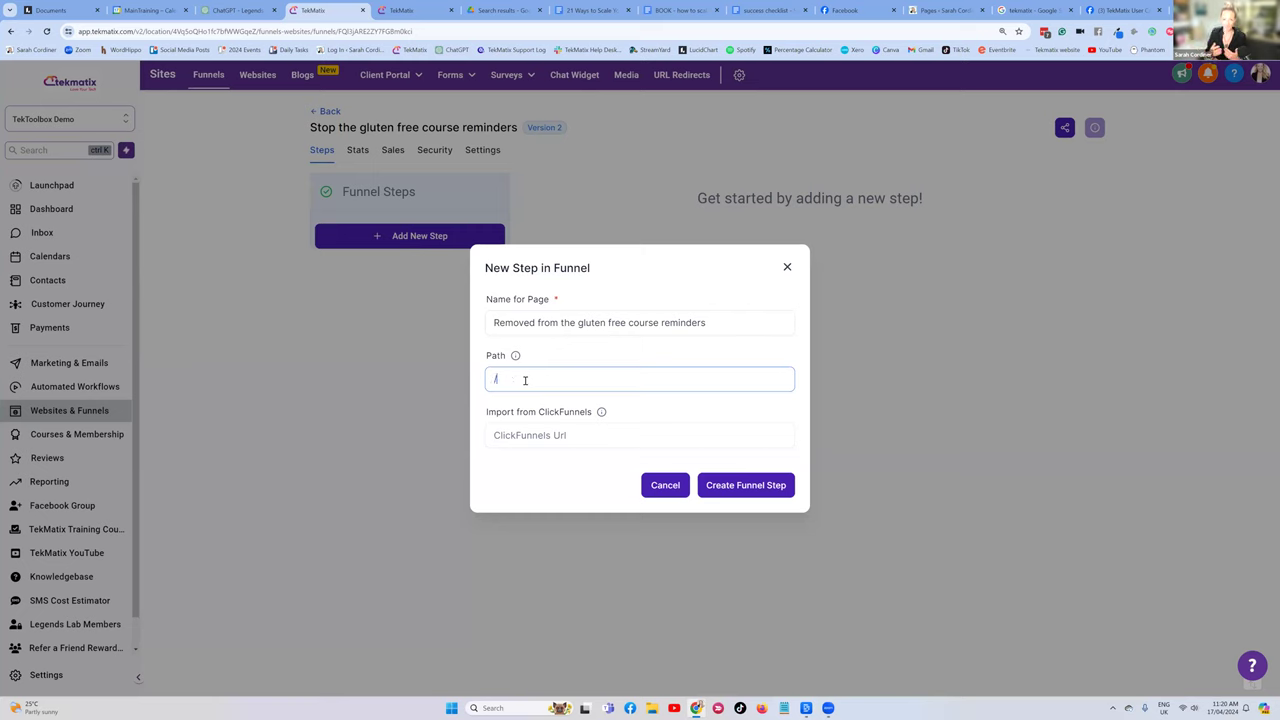
{"action": "type", "text": "s"}
{"action": "key", "text": "BackSpace"}
{"action": "type", "text": "remindersfinished"}
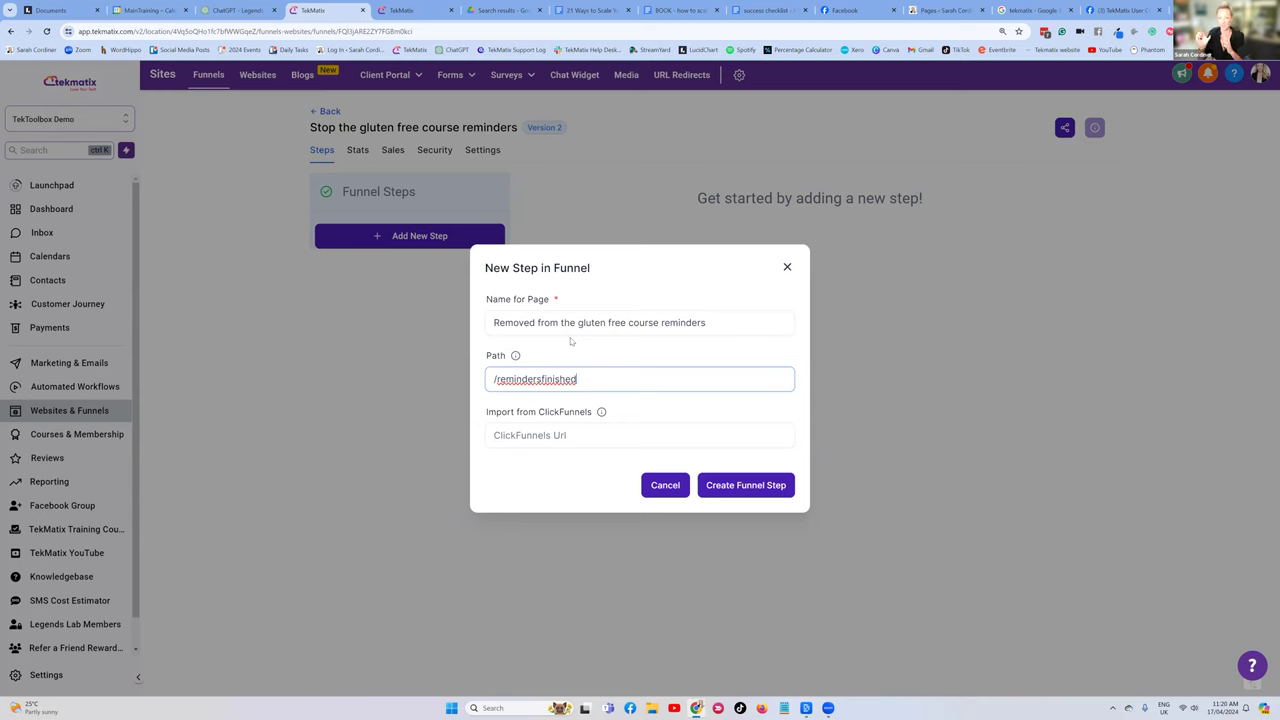
{"action": "left_click", "coordinate": [770, 486]}
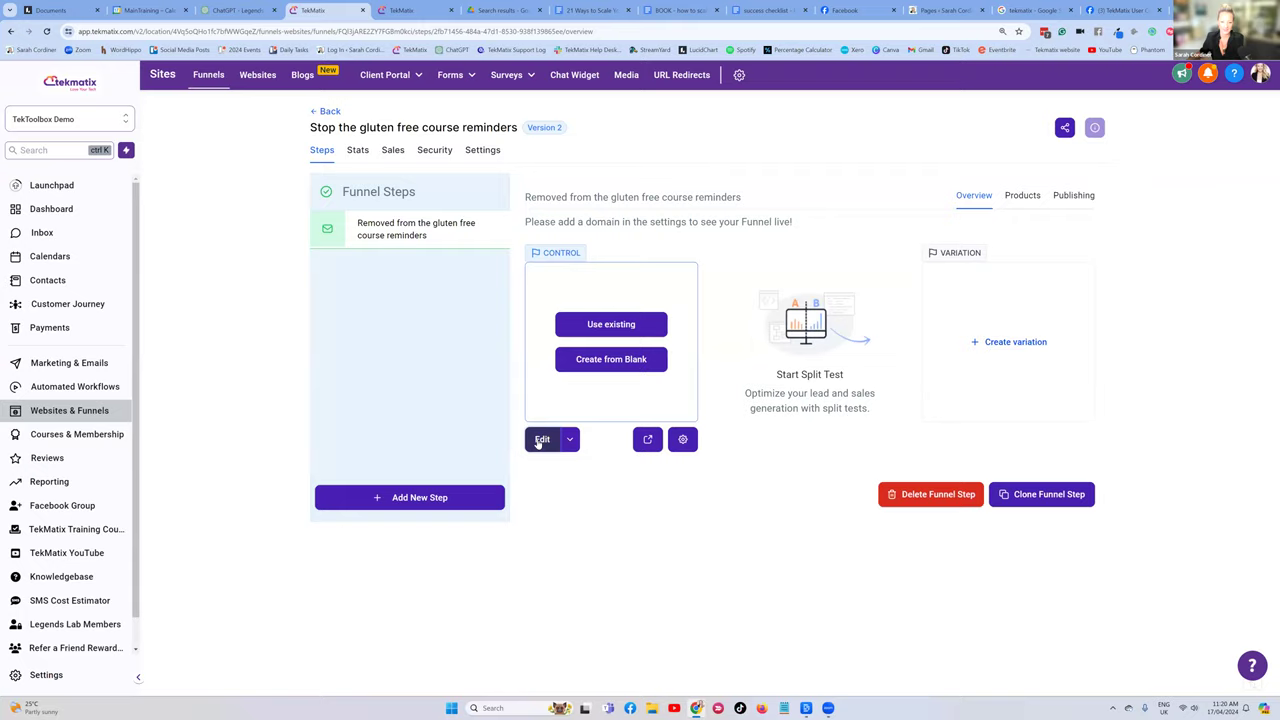
Build the step's page from blank with a section and a one-column row containing a paragraph element
{"action": "left_click", "coordinate": [626, 359]}
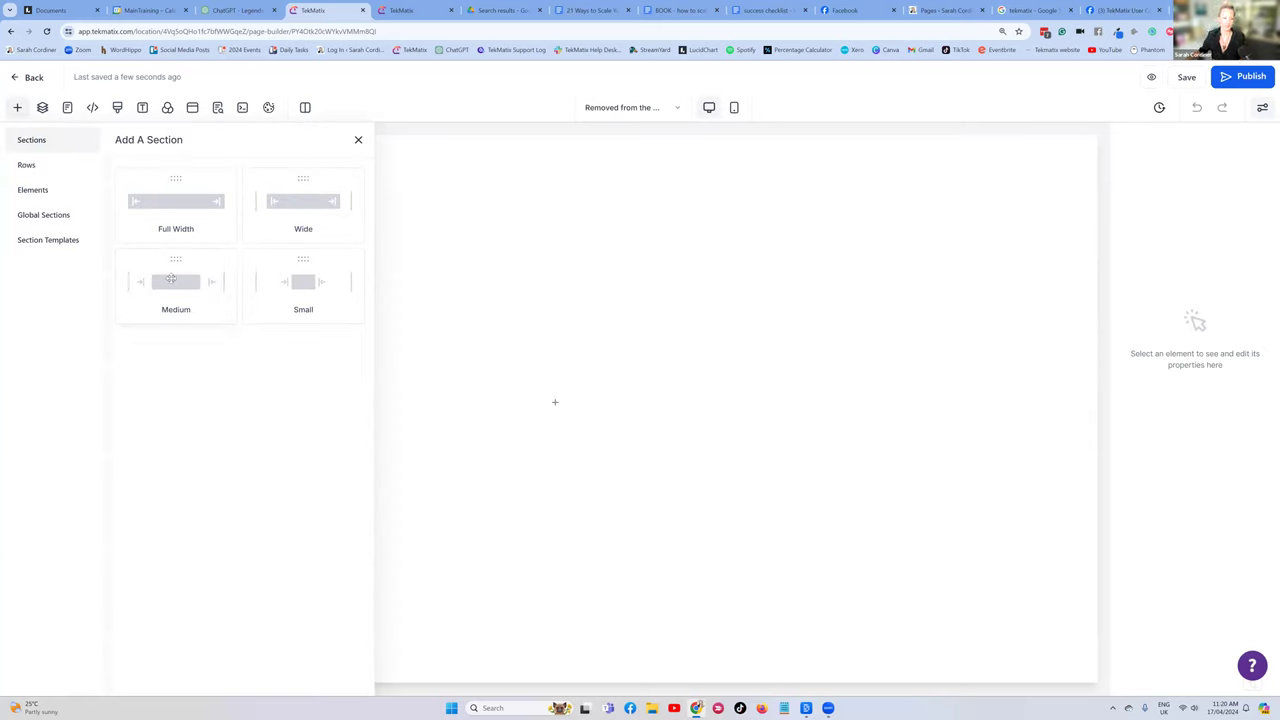
{"action": "left_click_drag", "start_coordinate": [251, 286], "coordinate": [640, 242]}
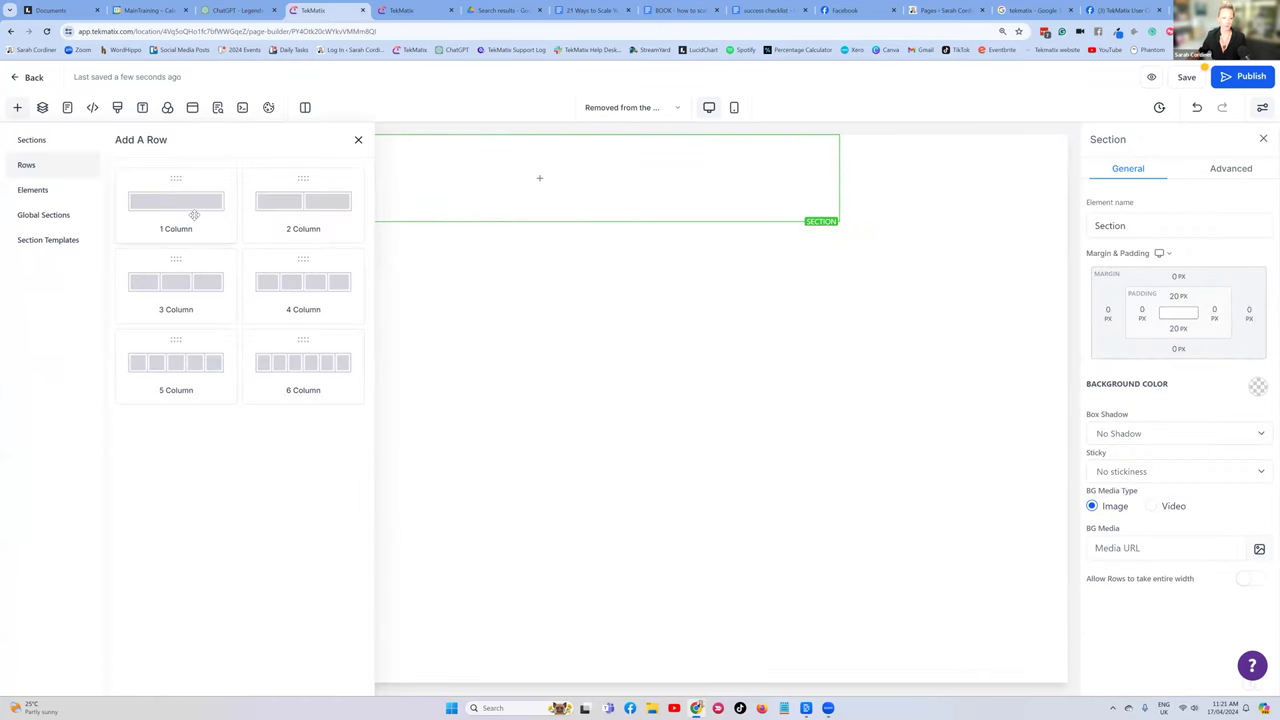
{"action": "left_click_drag", "start_coordinate": [141, 205], "coordinate": [609, 183]}
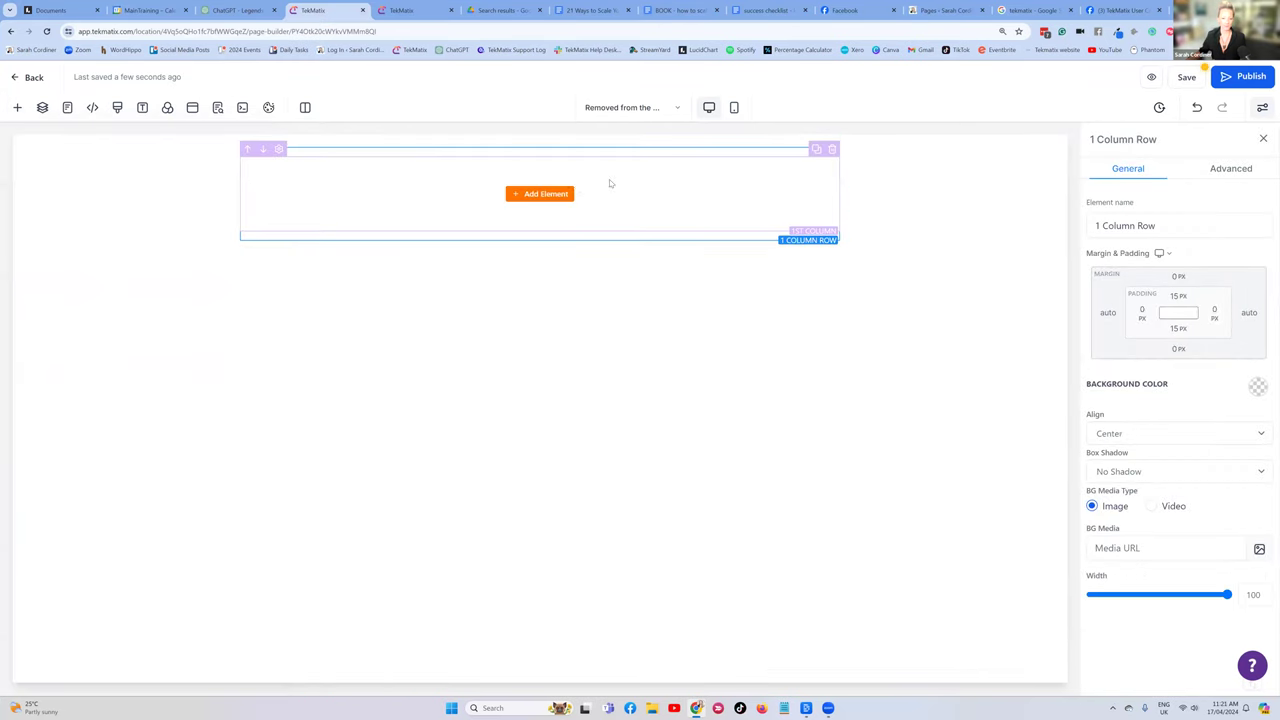
{"action": "left_click", "coordinate": [545, 195]}
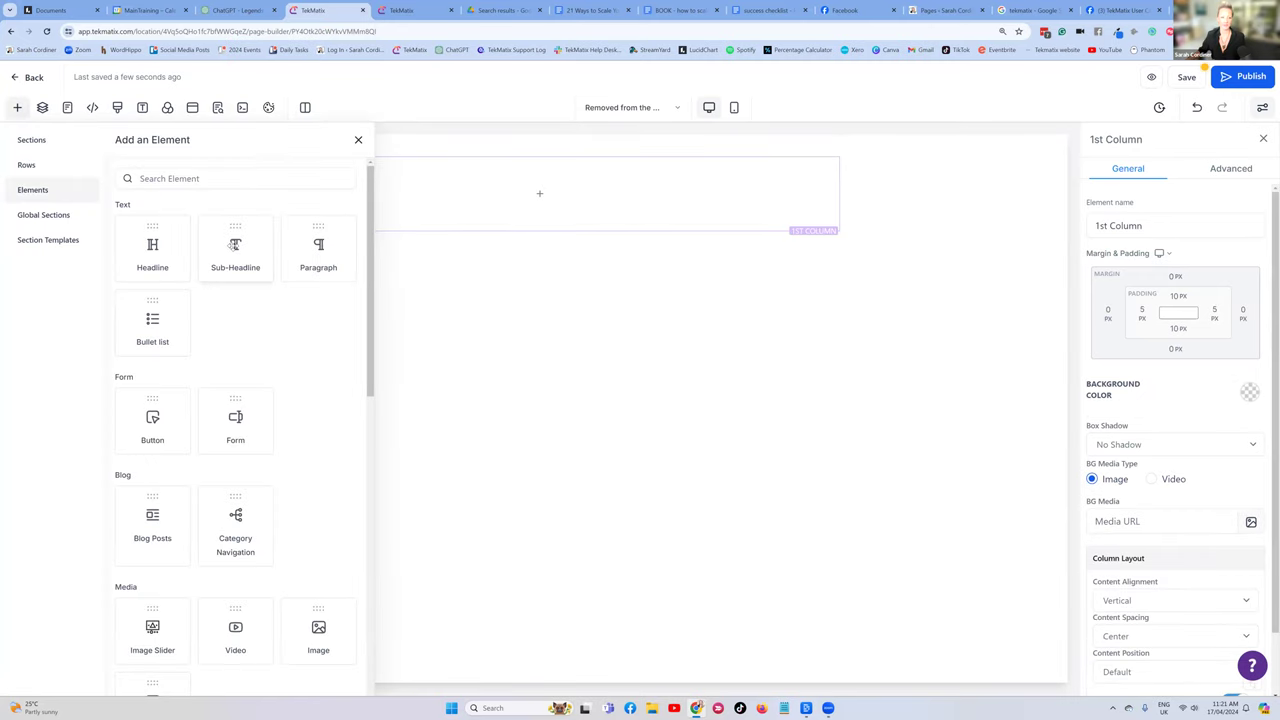
{"action": "left_click_drag", "start_coordinate": [318, 248], "coordinate": [517, 201]}
Replace the paragraph's placeholder with "Tank youn for updating your preferences." and "You will no loger reveive reminders about your gluten free course." on separate lines
{"action": "left_click_drag", "start_coordinate": [654, 180], "coordinate": [245, 168]}
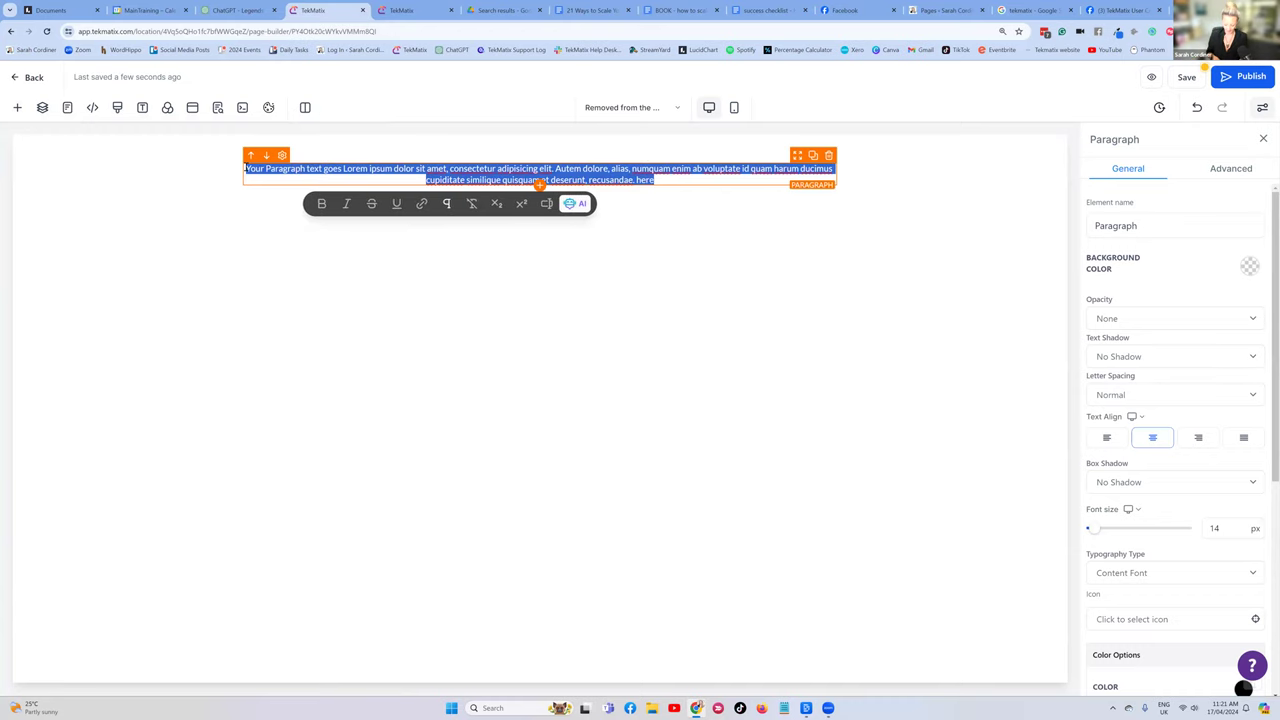
{"action": "key", "text": "BackSpace"}
{"action": "type", "text": "Tank youn for updating your preferences."}
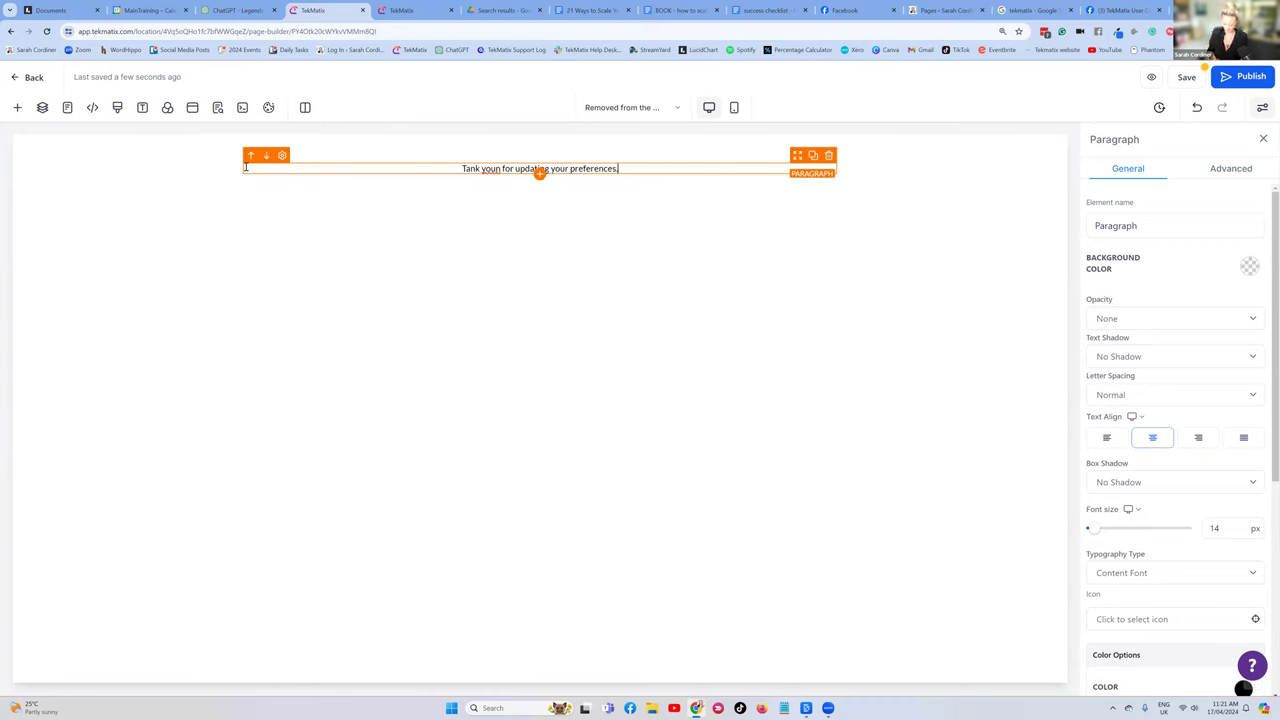
{"action": "key", "text": "Return"}
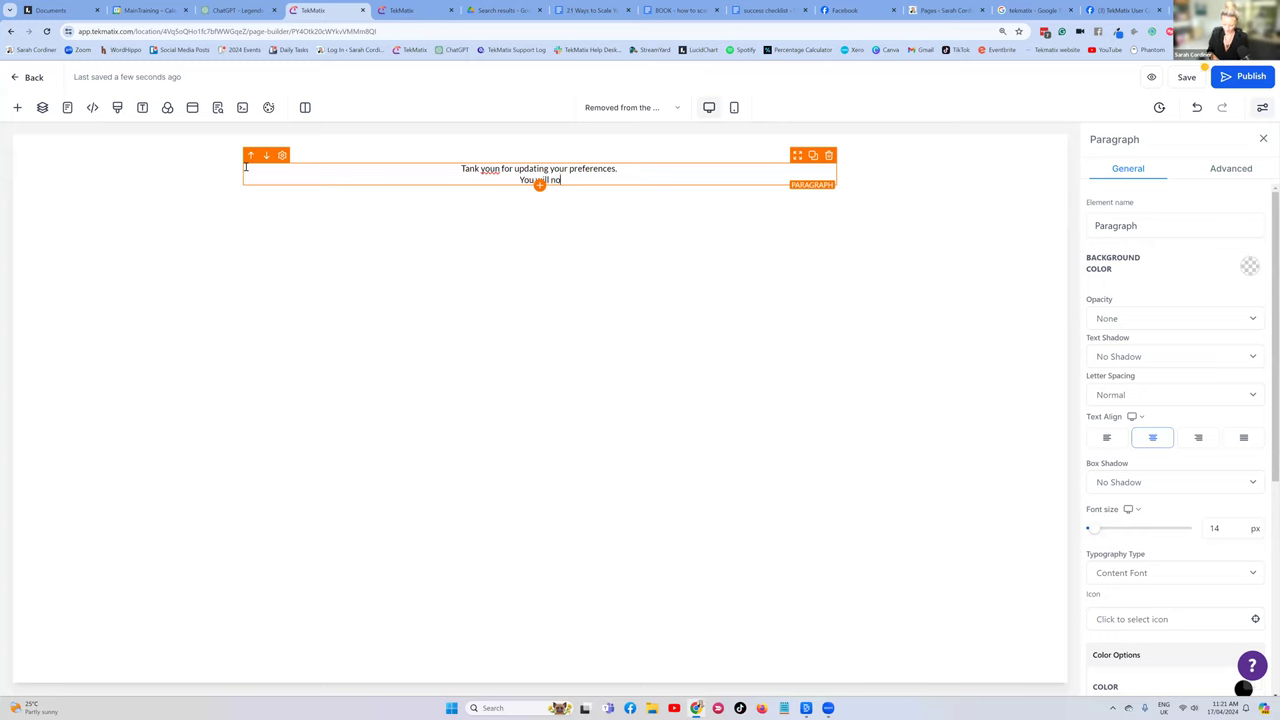
{"action": "type", "text": "You will no loger receive reminders a"}
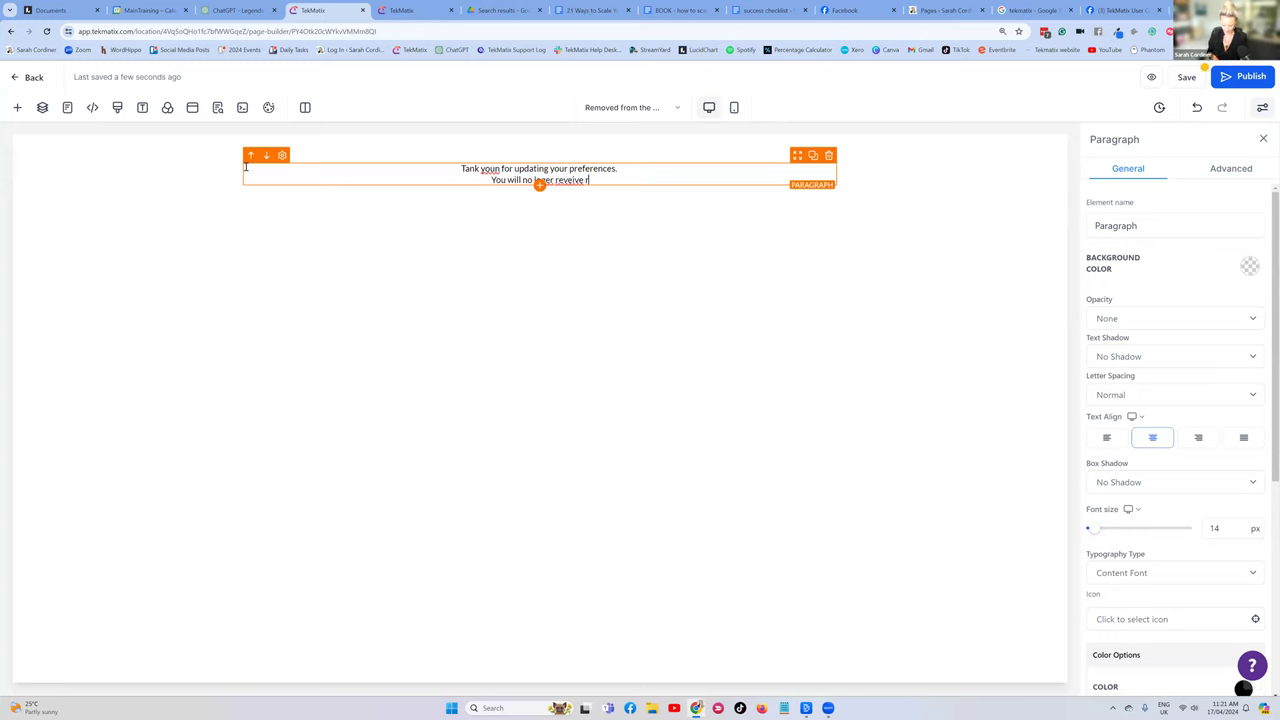
{"action": "type", "text": "bout your"}
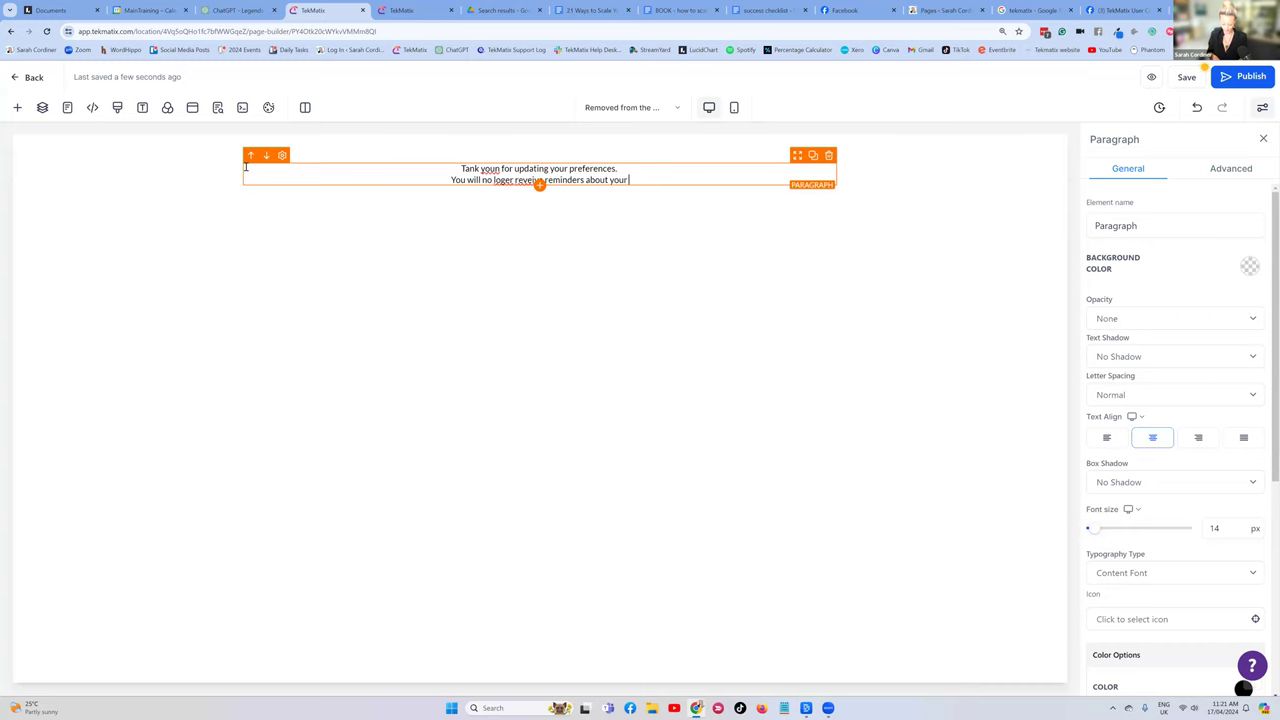
{"action": "type", "text": " gluten free course."}
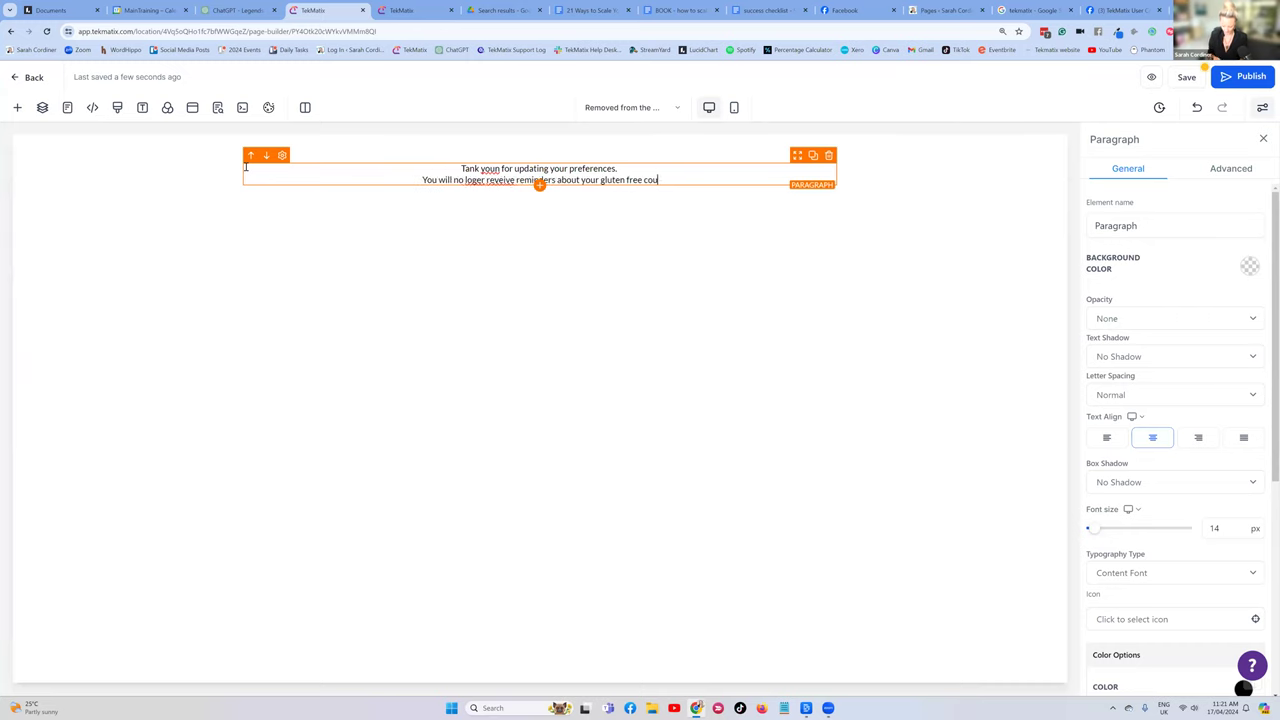
Add the line "if you want to chat contact me on xxxxxx" to the paragraph, followed by a line of filler text
{"action": "key", "text": "Return"}
{"action": "type", "text": "if you want to chat contact me on xxxxxx"}
{"action": "key", "text": "Return"}
{"action": "key", "text": "Return"}
{"action": "type", "text": "ghdrth"}
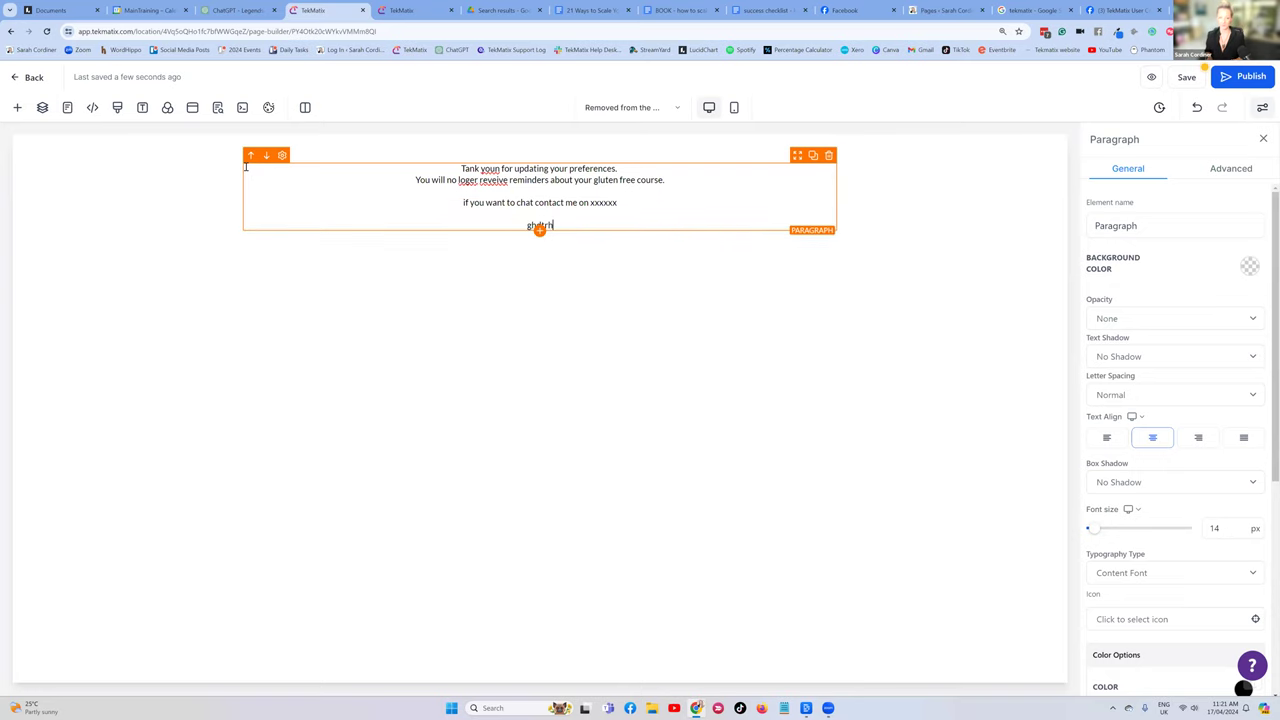
Add two more separate lines of filler text, "tfhjtfjh" and "jfmjvg", at the end of the paragraph
{"action": "key", "text": "Return"}
{"action": "type", "text": "tfhjtfjh"}
{"action": "key", "text": "Return"}
{"action": "type", "text": "jfmjvg"}
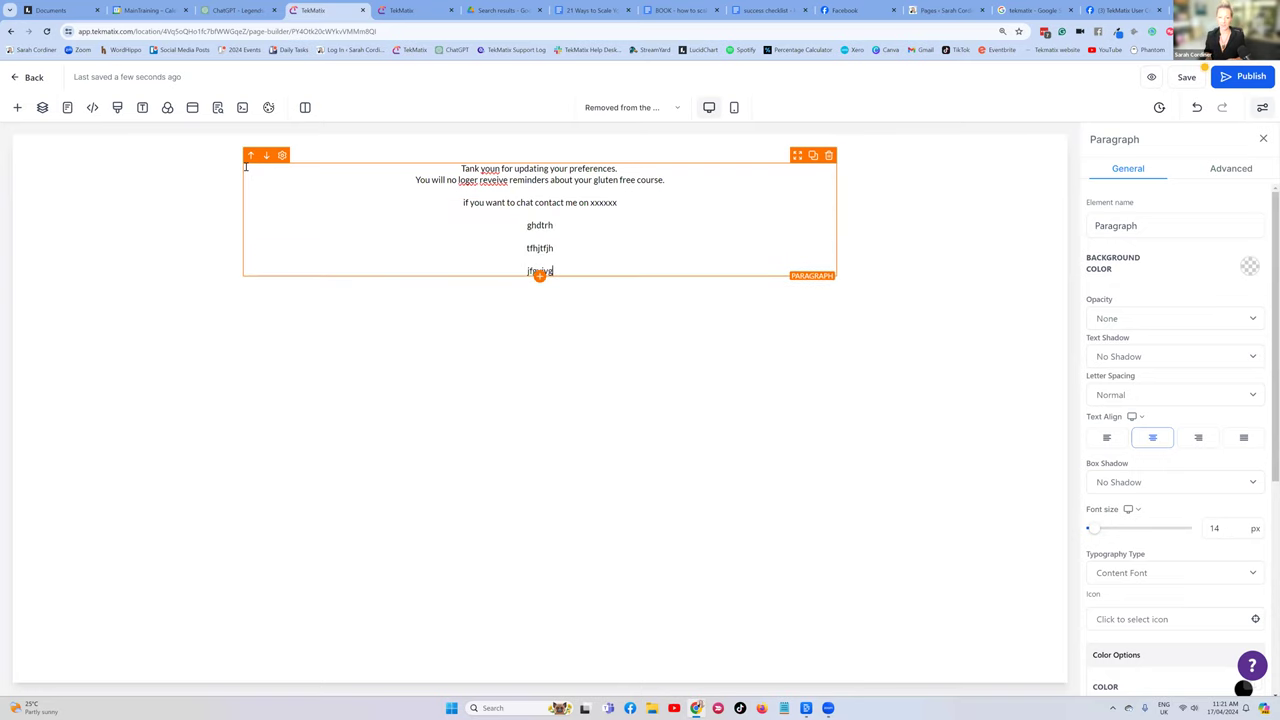
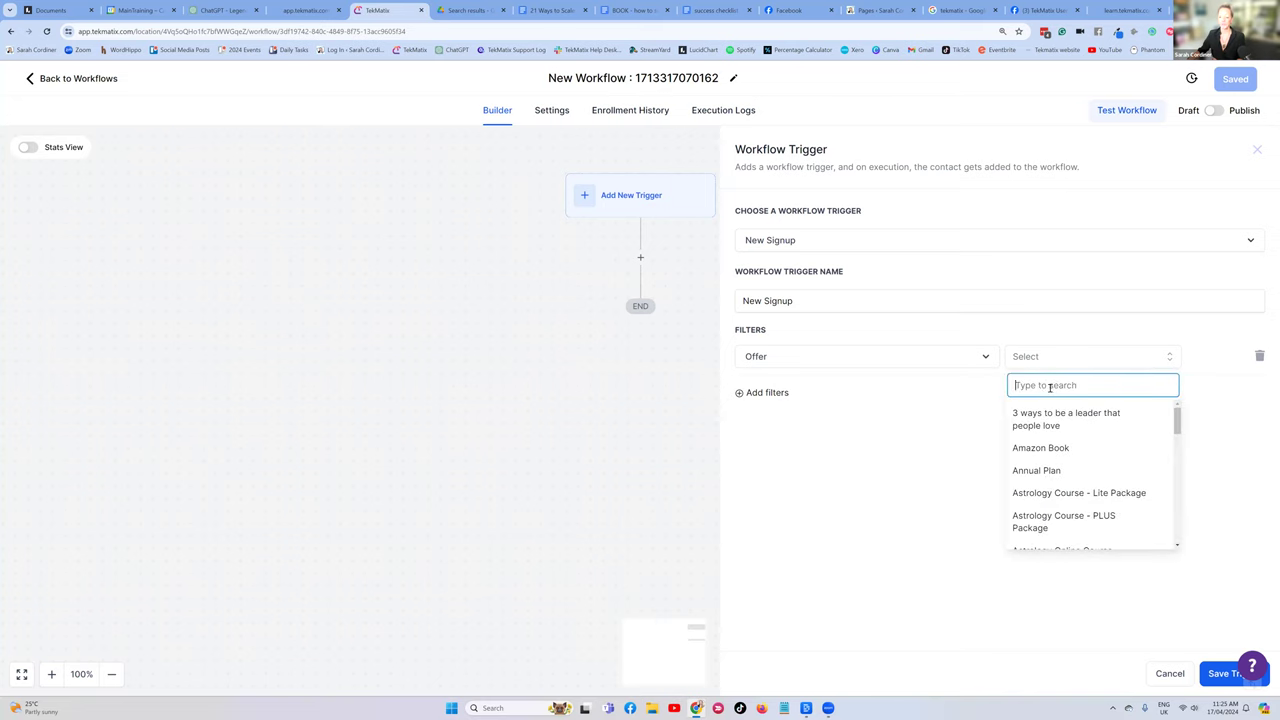
Set the New Signup trigger's Offer filter to "Astrology Course - Lite Package" and save the trigger
{"action": "type", "text": "glut"}
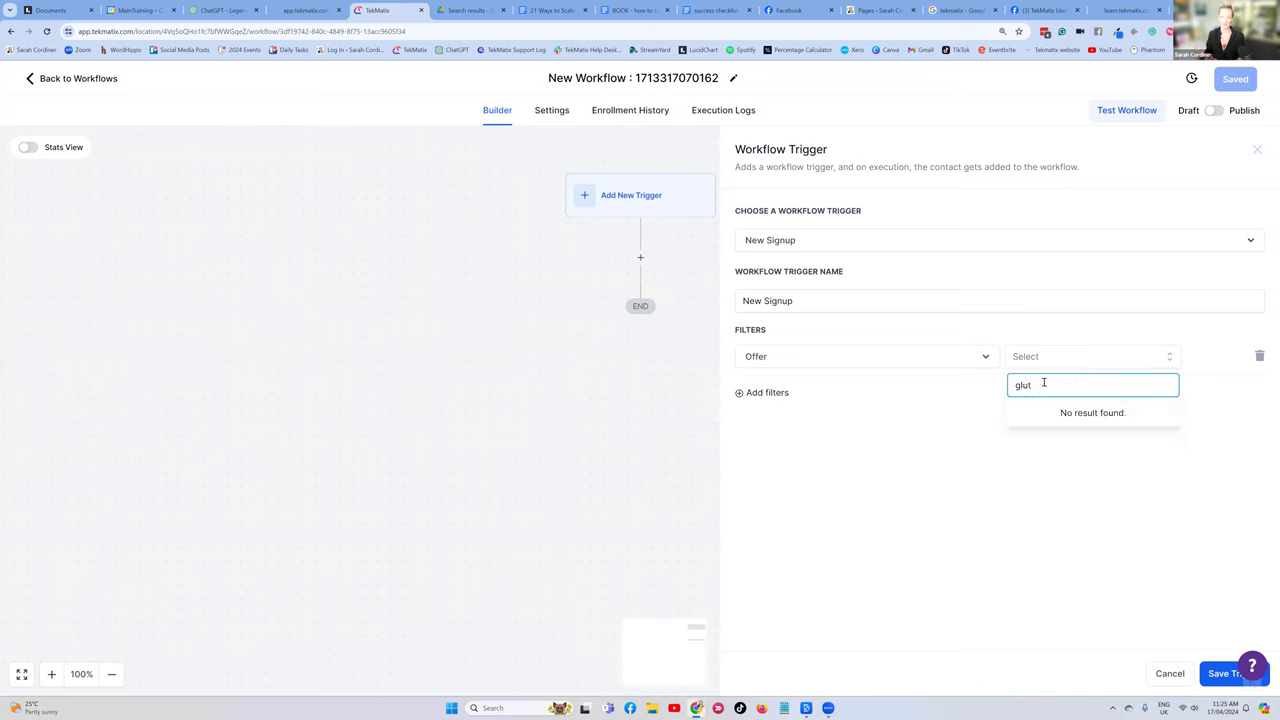
{"action": "key", "text": "BackSpace"}
{"action": "key", "text": "BackSpace"}
{"action": "key", "text": "BackSpace"}
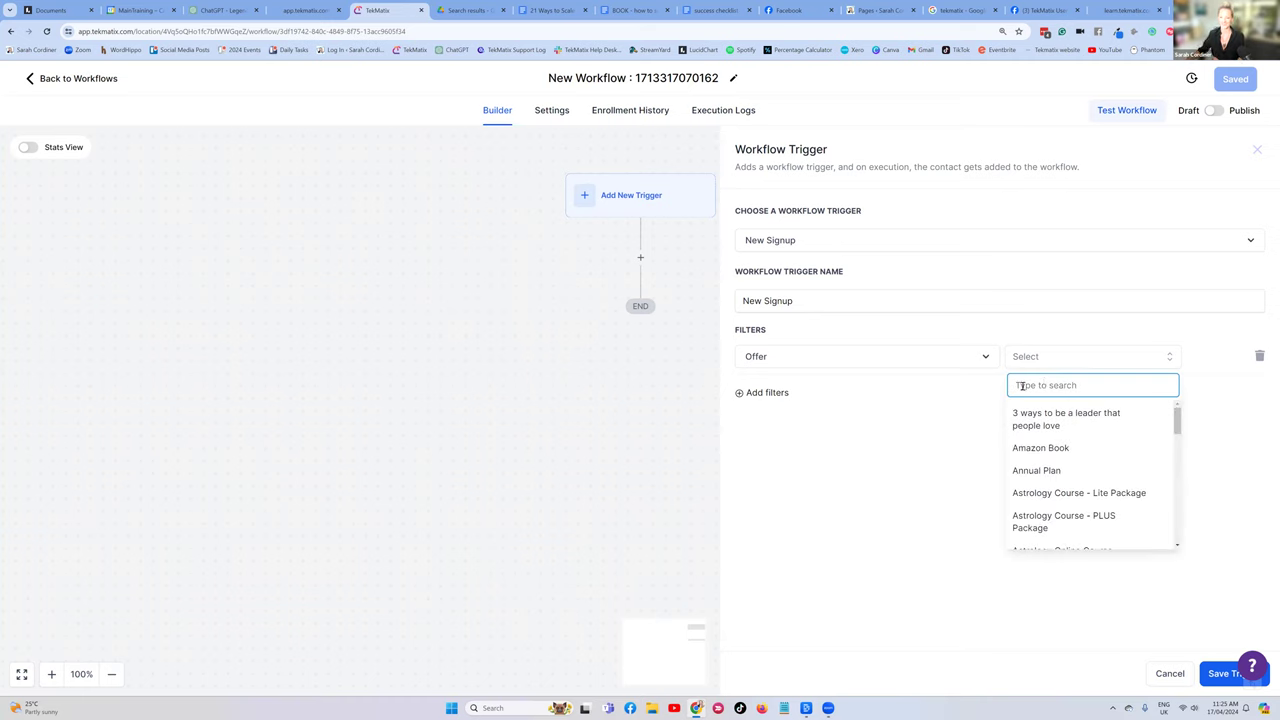
{"action": "left_click", "coordinate": [1050, 493]}
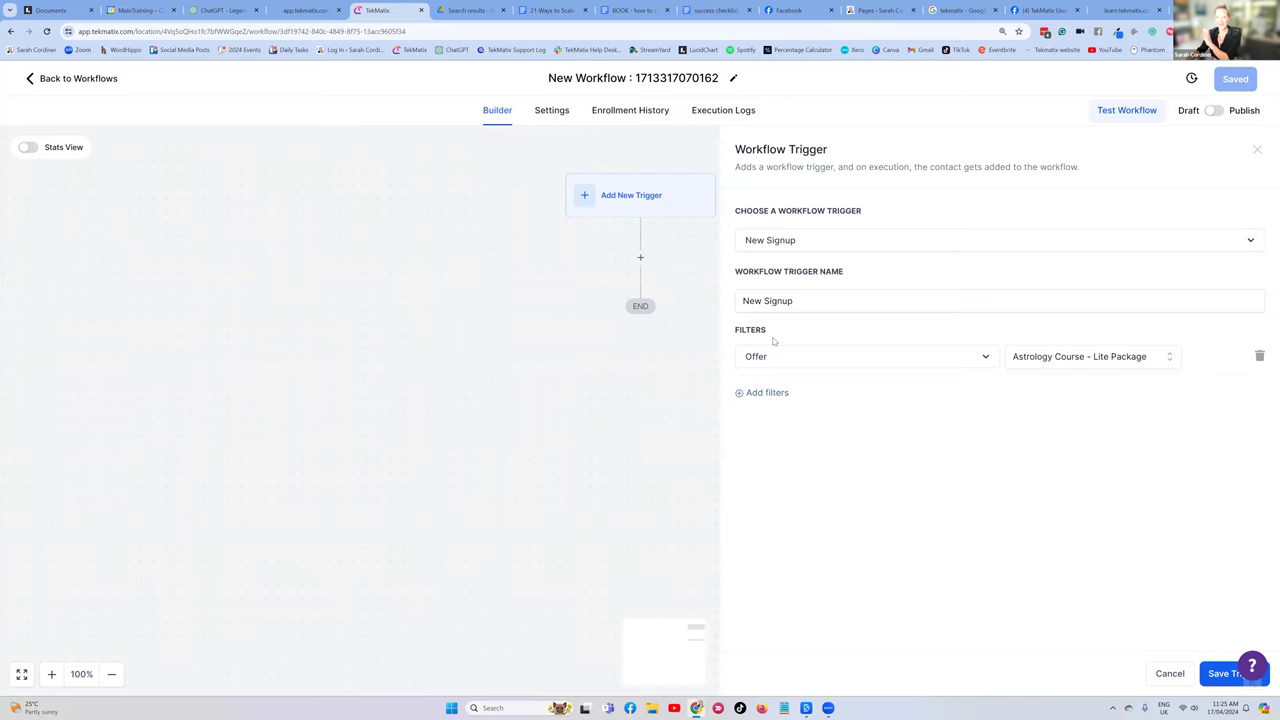
{"action": "left_click", "coordinate": [1220, 672]}
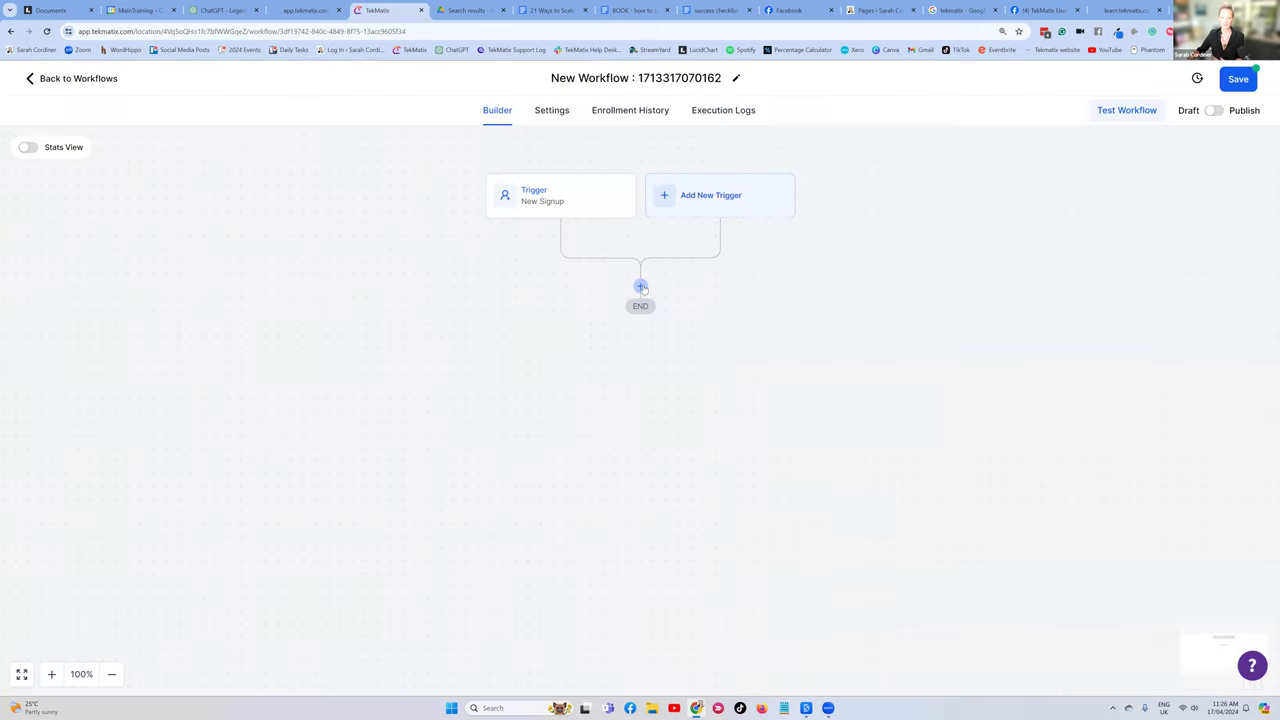
Add an Add Contact Tag action after the trigger with a new tag "has joined the gluten free course" and save it
{"action": "left_click", "coordinate": [641, 290]}
{"action": "type", "text": "tag"}
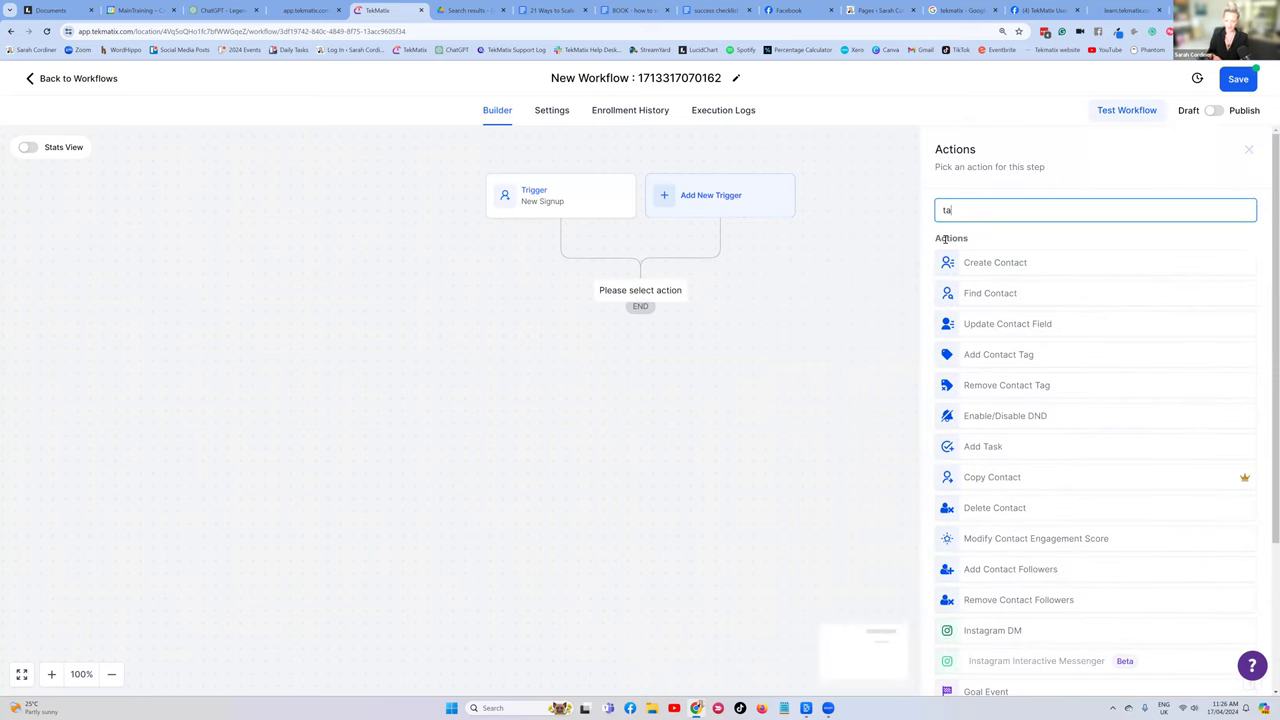
{"action": "left_click", "coordinate": [1008, 264]}
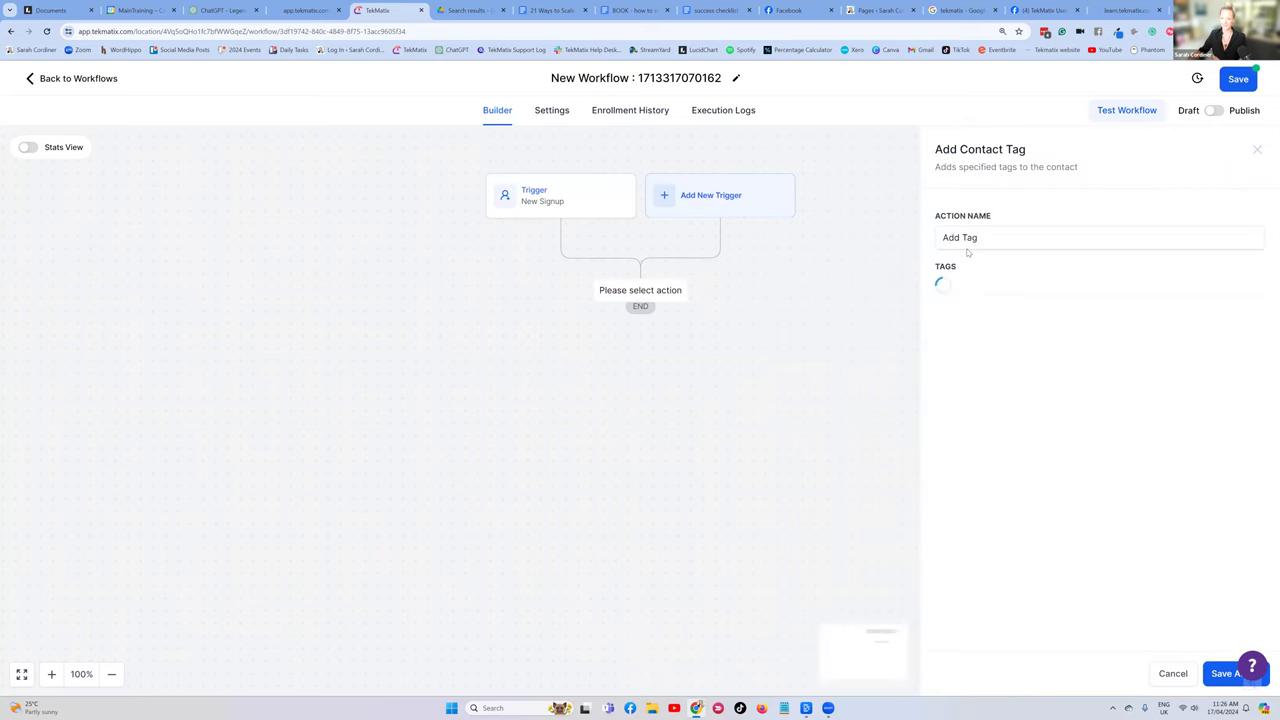
{"action": "left_click", "coordinate": [978, 288]}
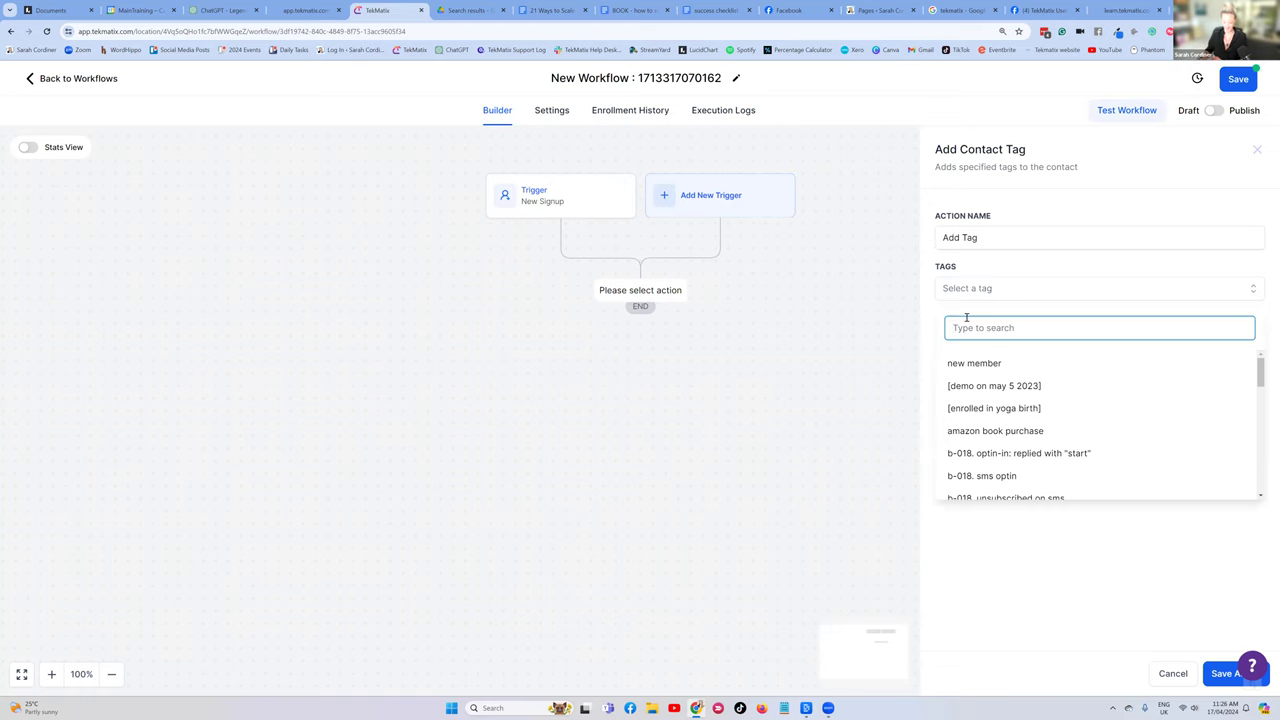
{"action": "type", "text": "has joined th"}
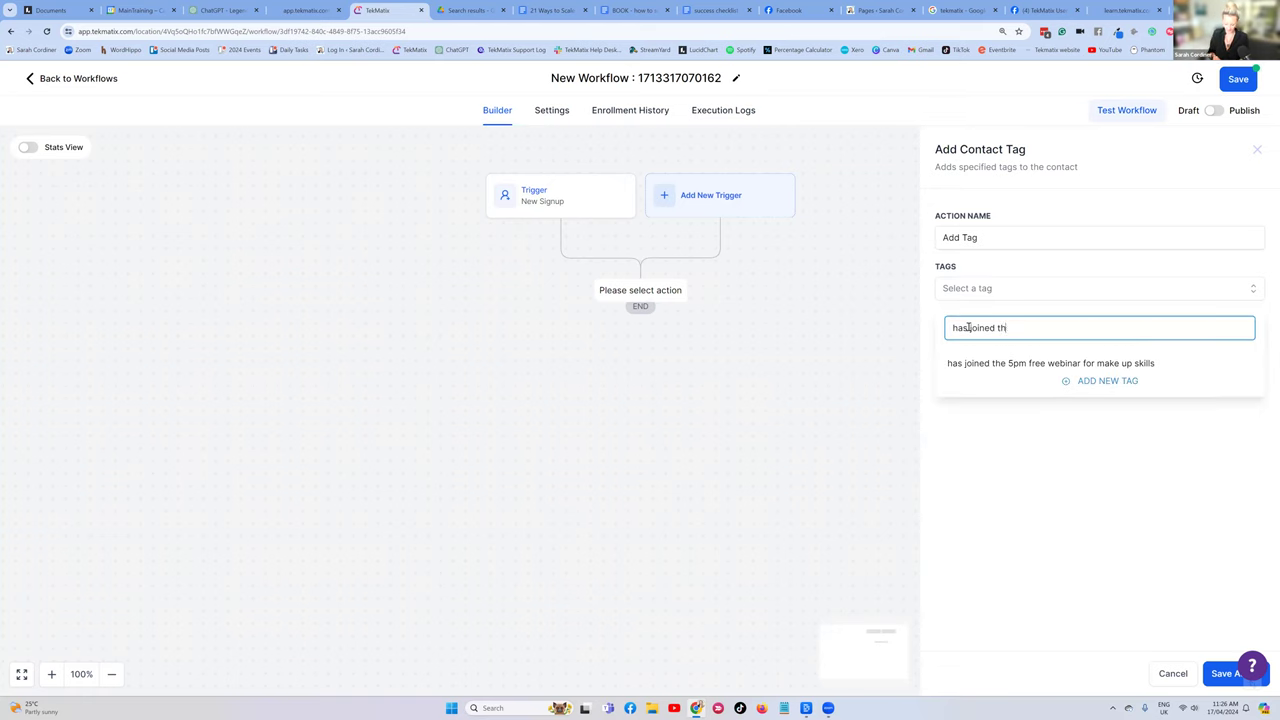
{"action": "type", "text": "e gluten free "}
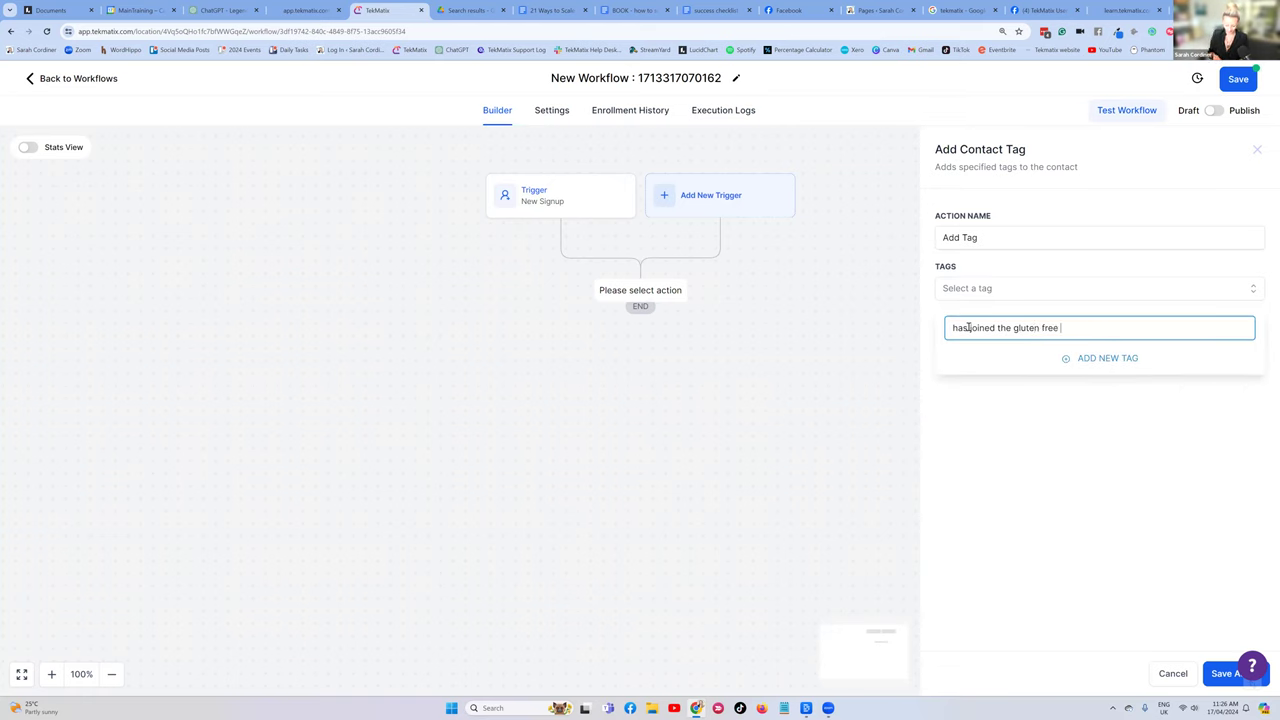
{"action": "type", "text": "course"}
{"action": "left_click", "coordinate": [1096, 362]}
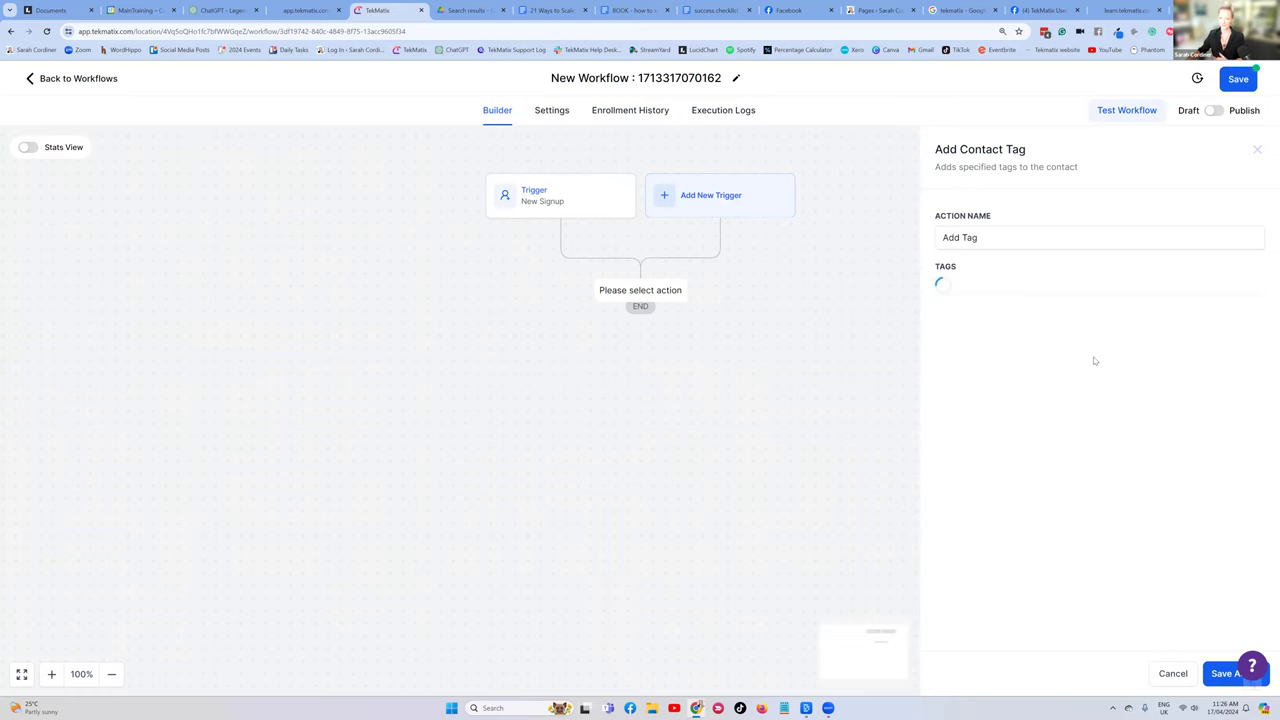
{"action": "left_click", "coordinate": [1223, 678]}
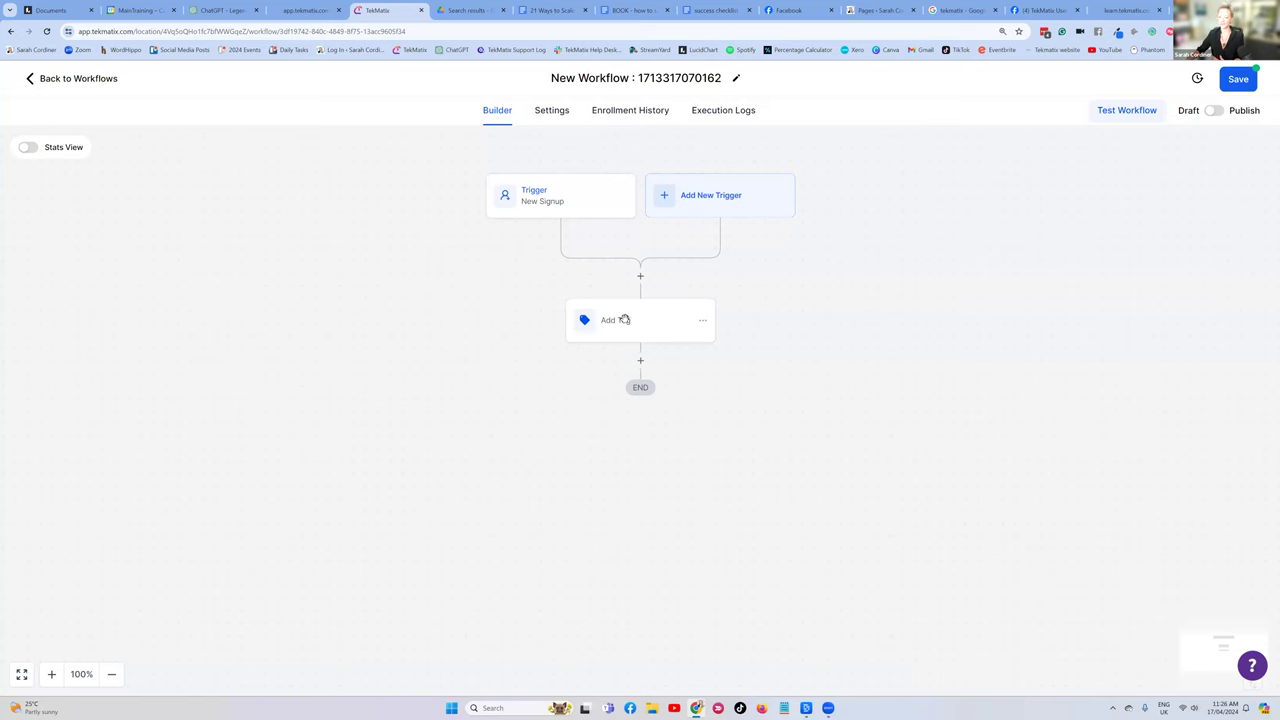
Add a Send Email action below the tag action using the template "Gluten free course - student check in email"
{"action": "scroll", "coordinate": [627, 320], "scroll_direction": "down", "scroll_amount": 1}
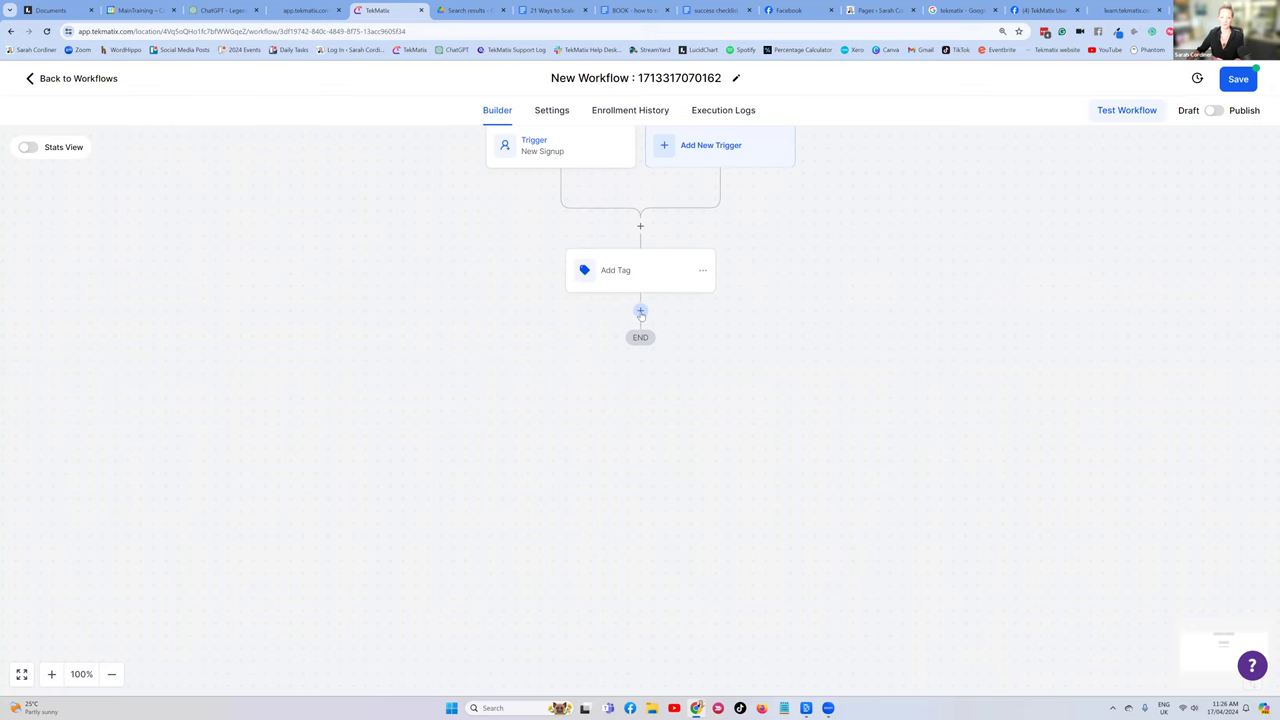
{"action": "left_click", "coordinate": [640, 312]}
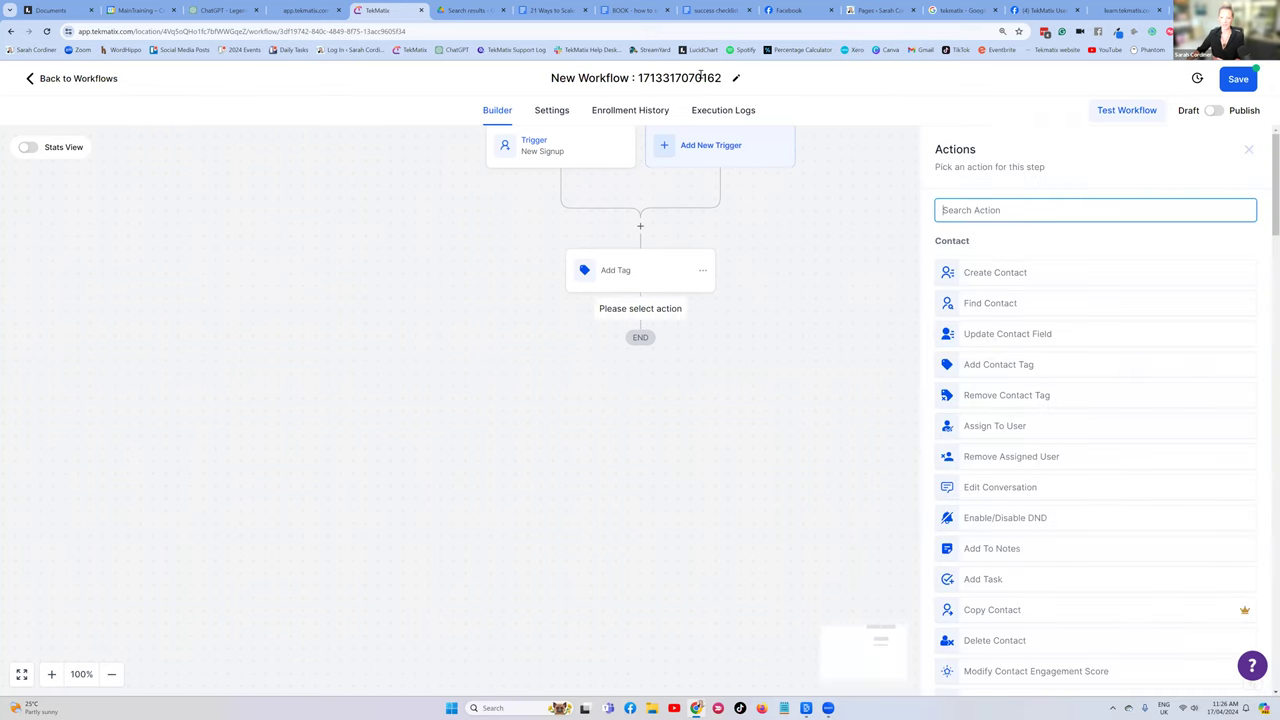
{"action": "type", "text": "email"}
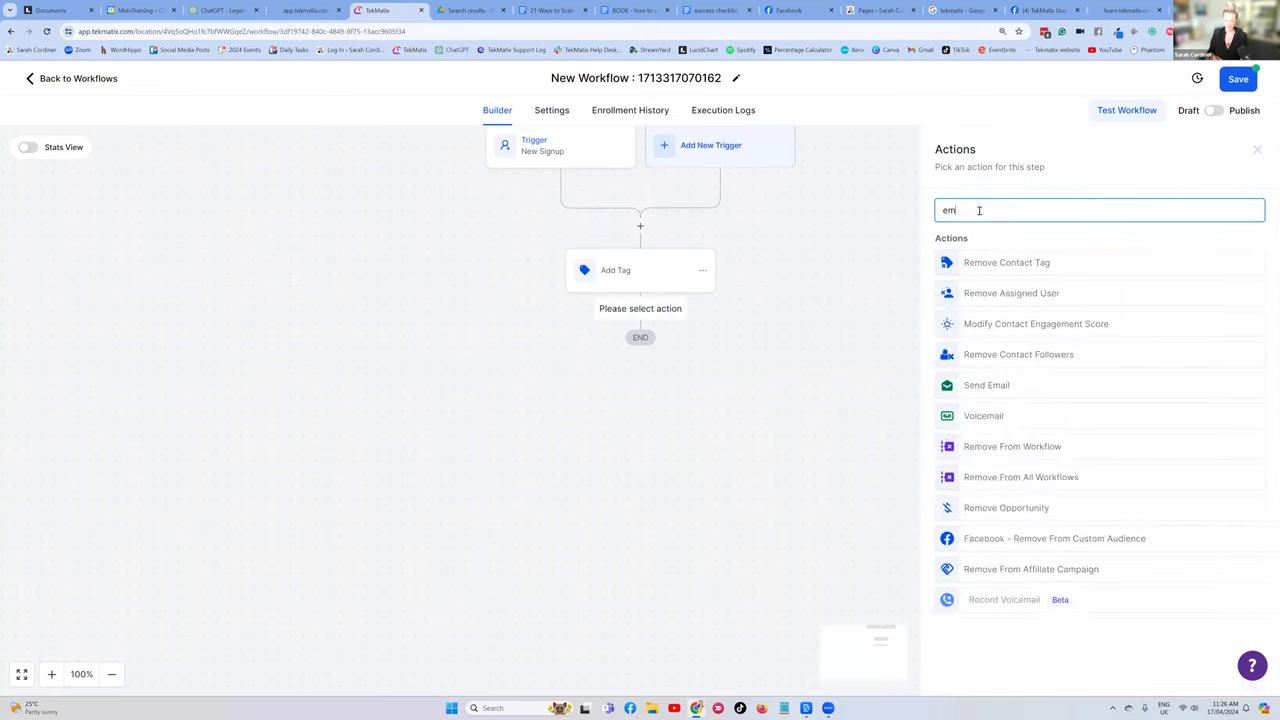
{"action": "left_click", "coordinate": [1005, 264]}
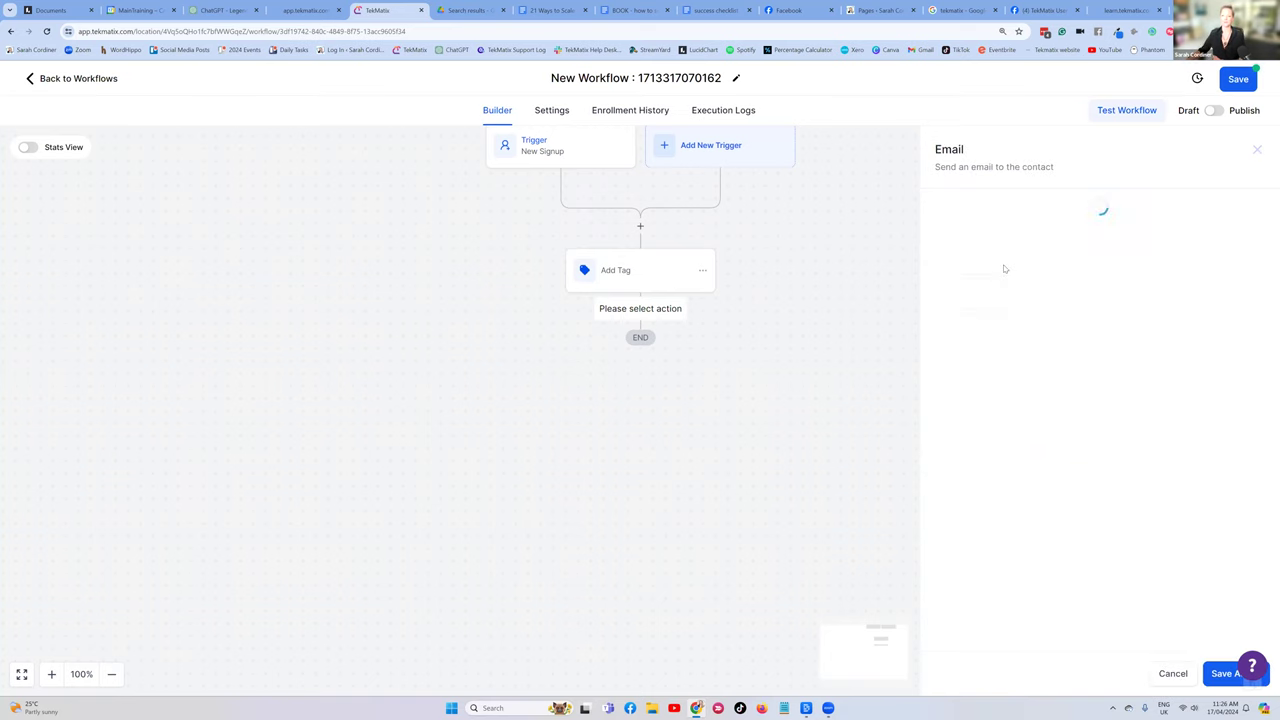
{"action": "scroll", "coordinate": [1020, 350], "scroll_direction": "down", "scroll_amount": 1}
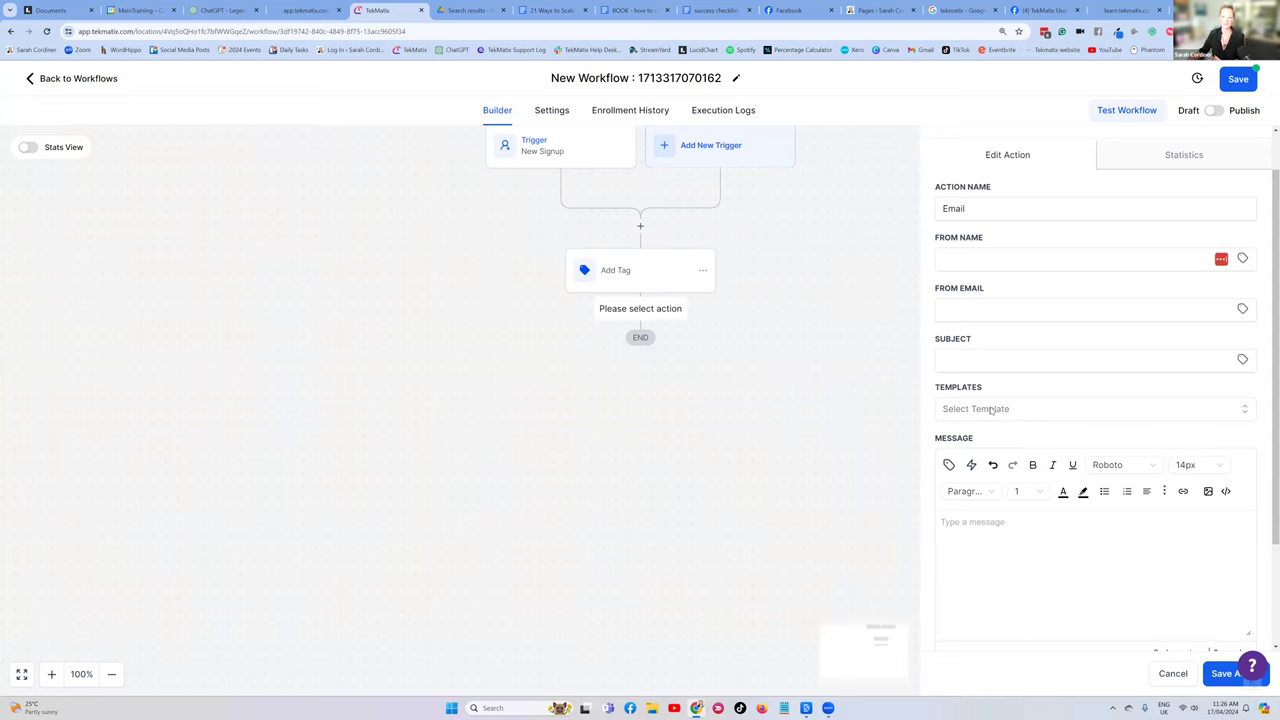
{"action": "left_click", "coordinate": [992, 410]}
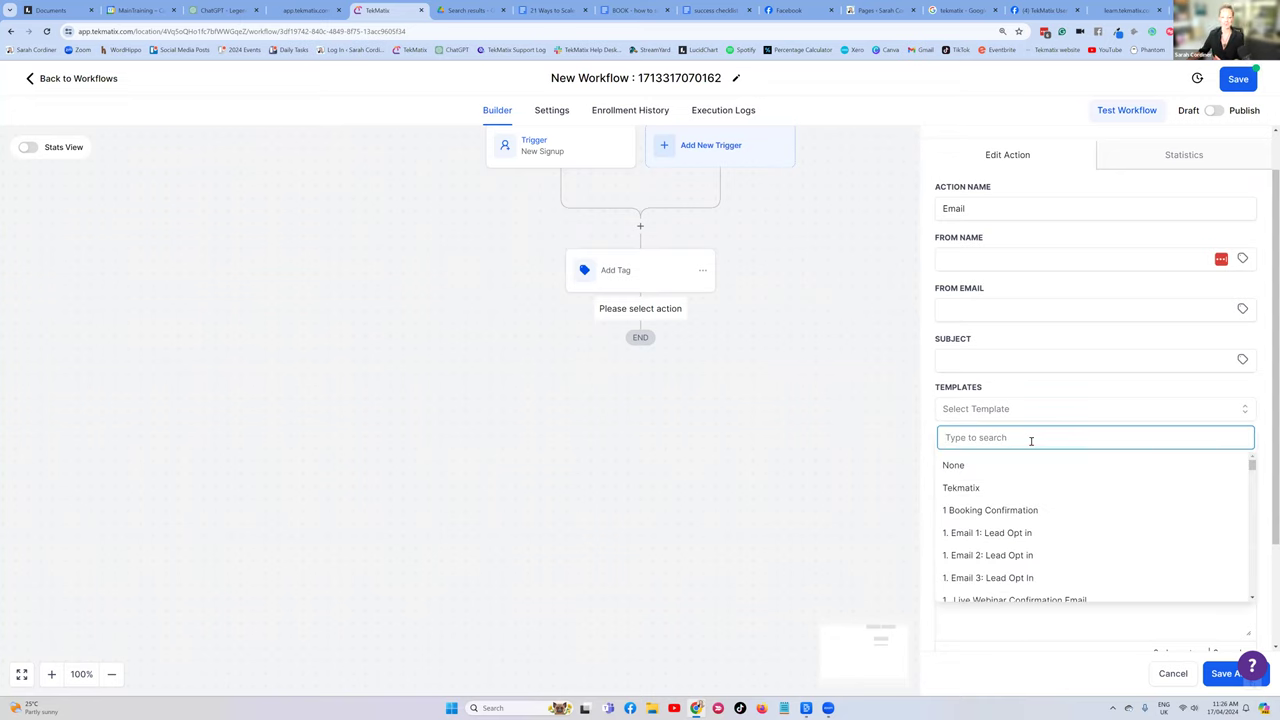
{"action": "type", "text": "gluten"}
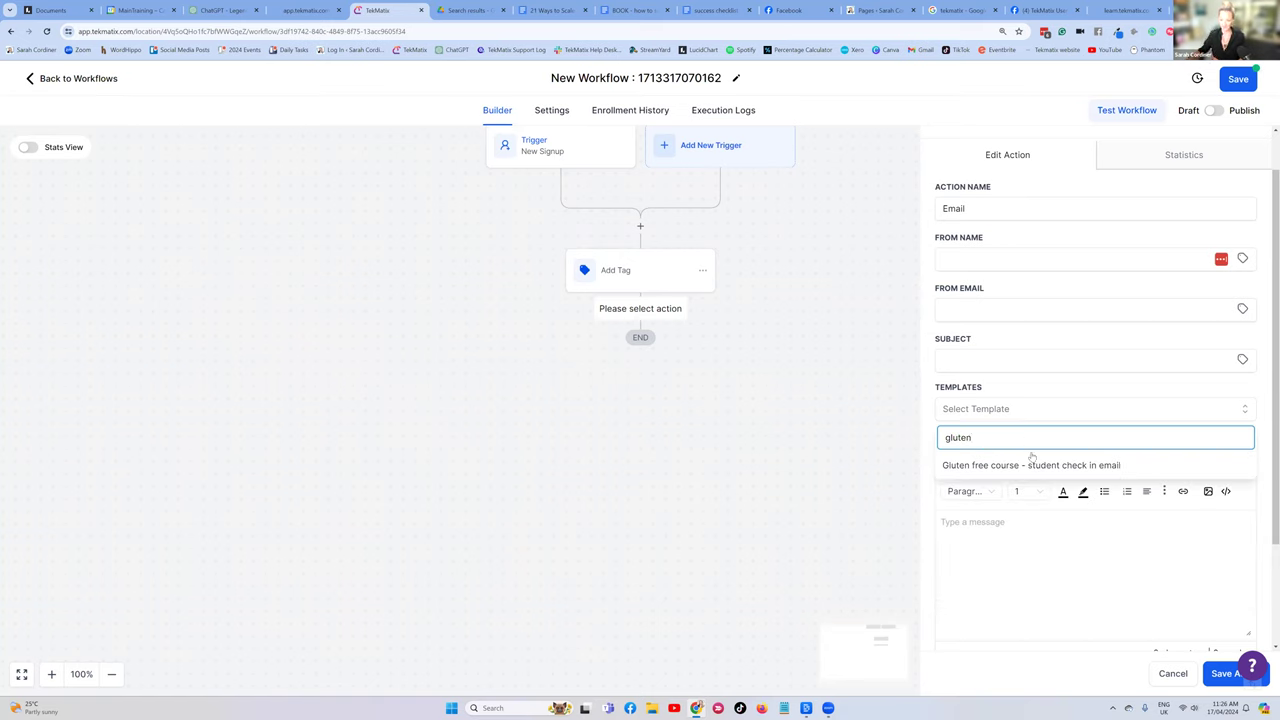
{"action": "left_click", "coordinate": [1089, 465]}
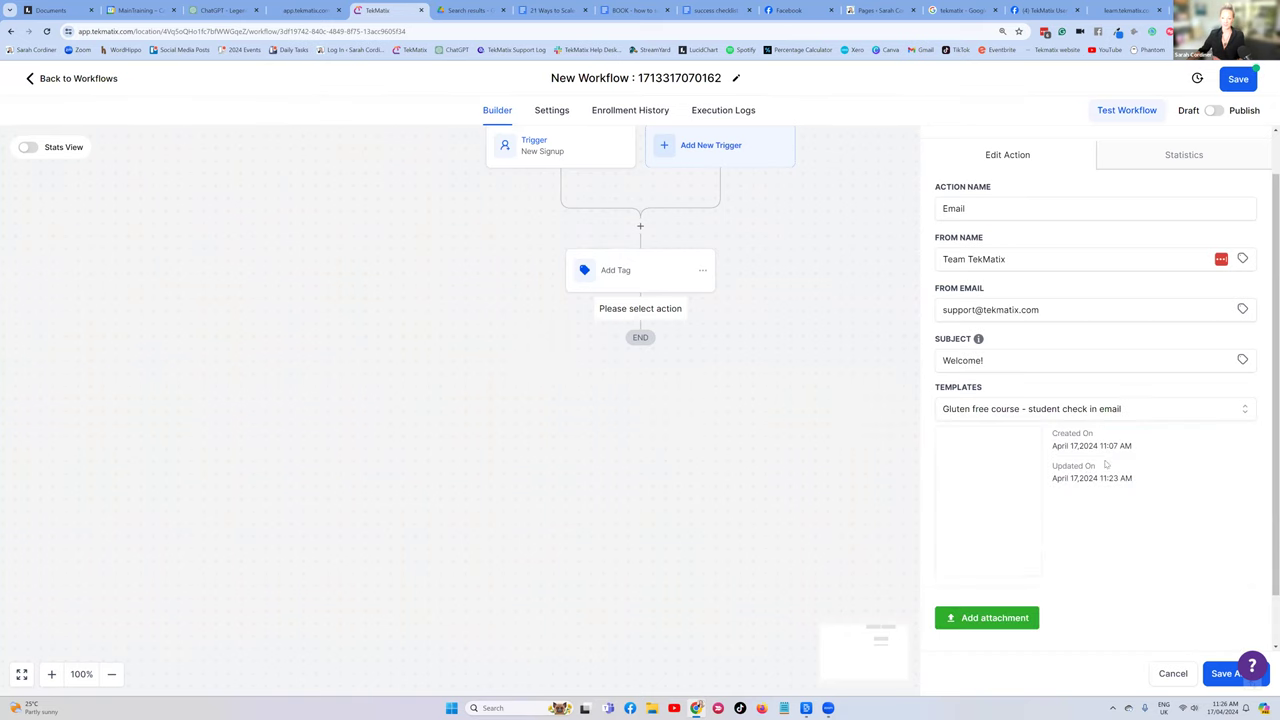
{"action": "scroll", "coordinate": [1091, 400], "scroll_direction": "down", "scroll_amount": 1}
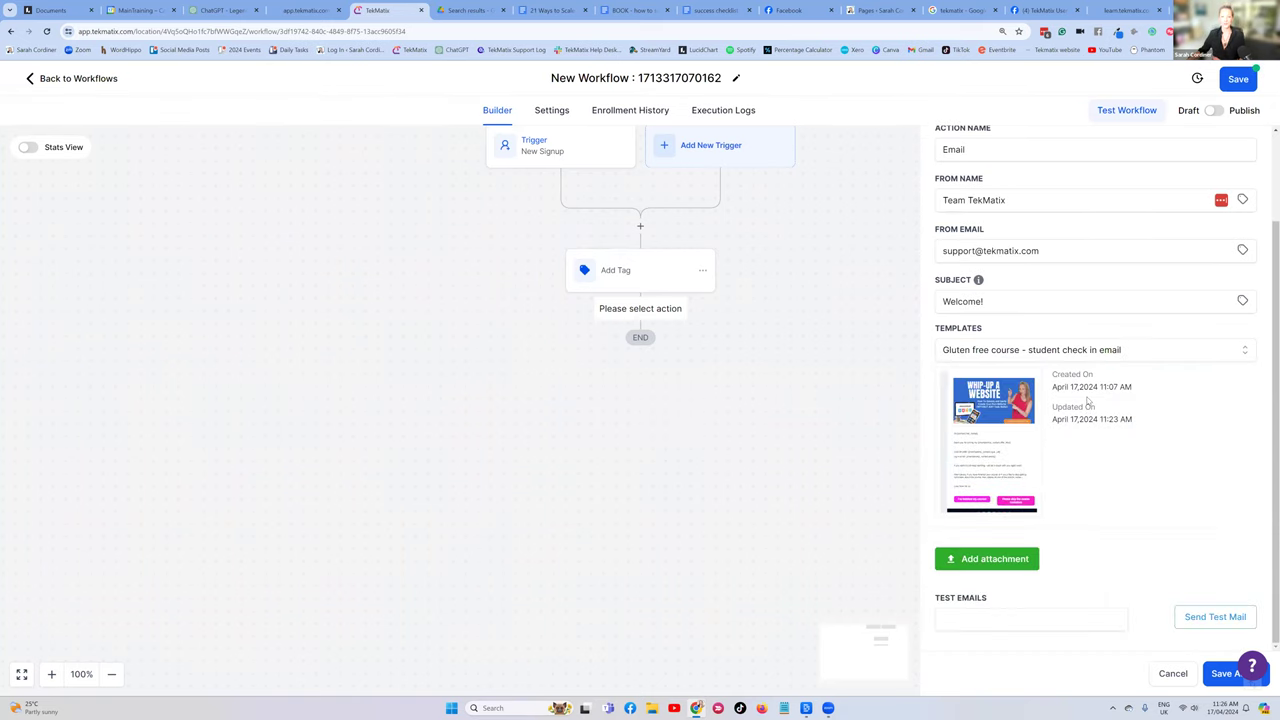
Review the selected template's content in the email editor, close it unchanged, and save the email action
{"action": "mouse_move", "coordinate": [994, 446]}
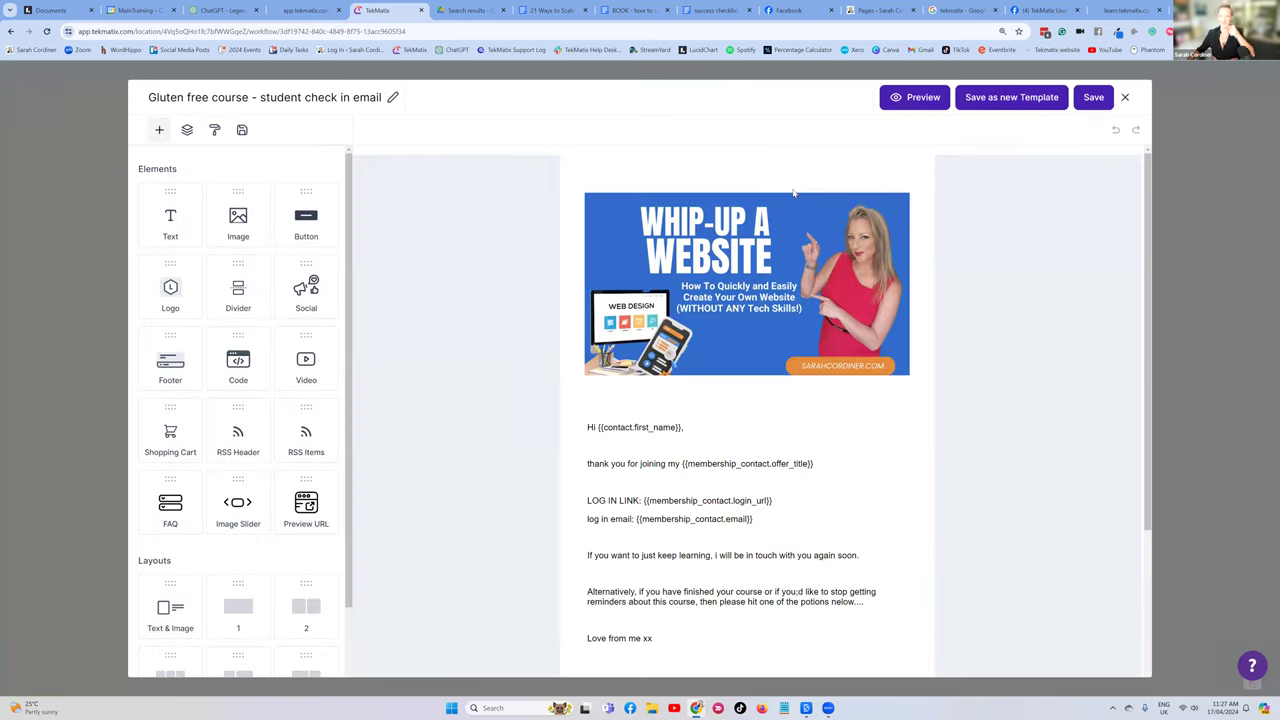
{"action": "left_click", "coordinate": [784, 450]}
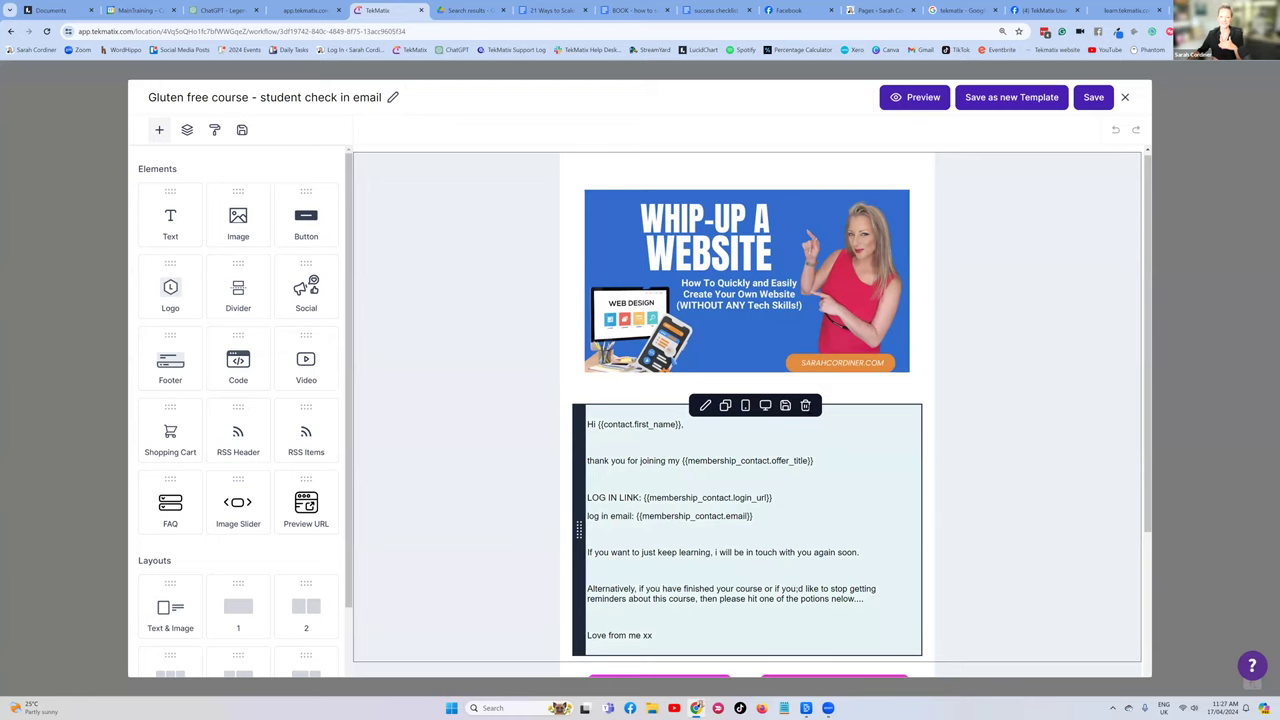
{"action": "scroll", "coordinate": [1046, 206], "scroll_direction": "down", "scroll_amount": 1}
{"action": "left_click", "coordinate": [1125, 99]}
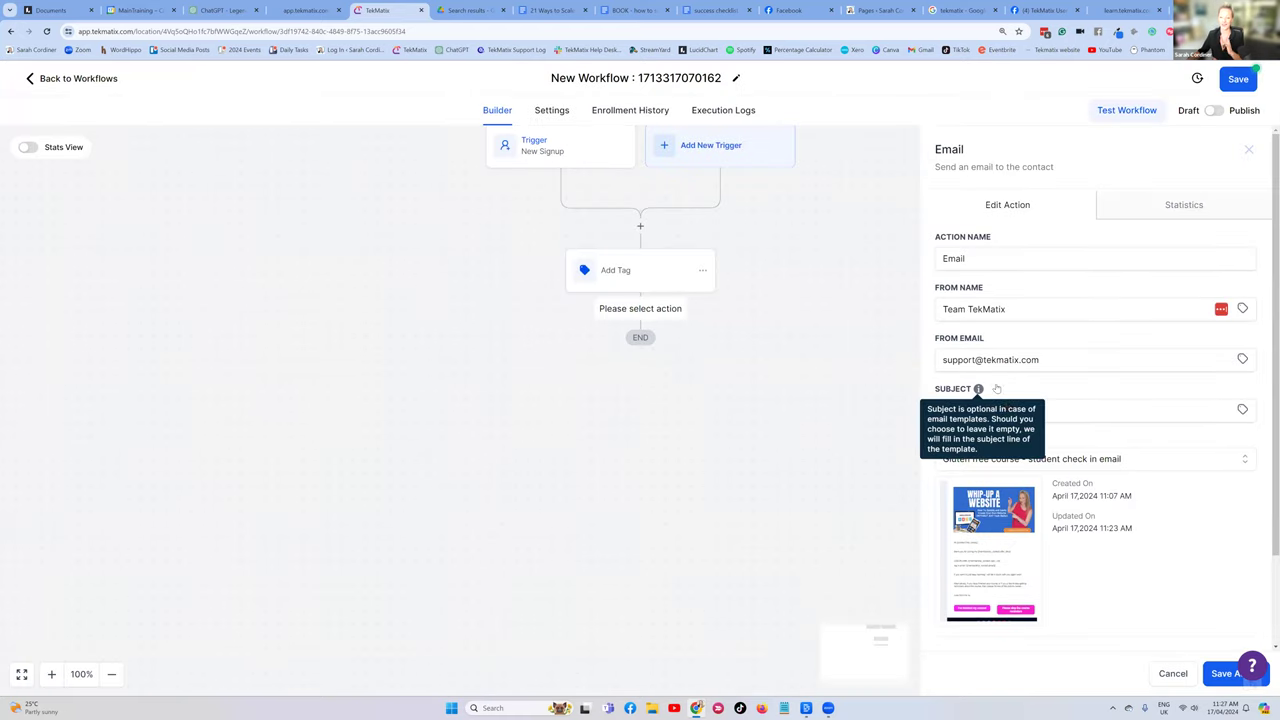
{"action": "scroll", "coordinate": [990, 410], "scroll_direction": "down", "scroll_amount": 1}
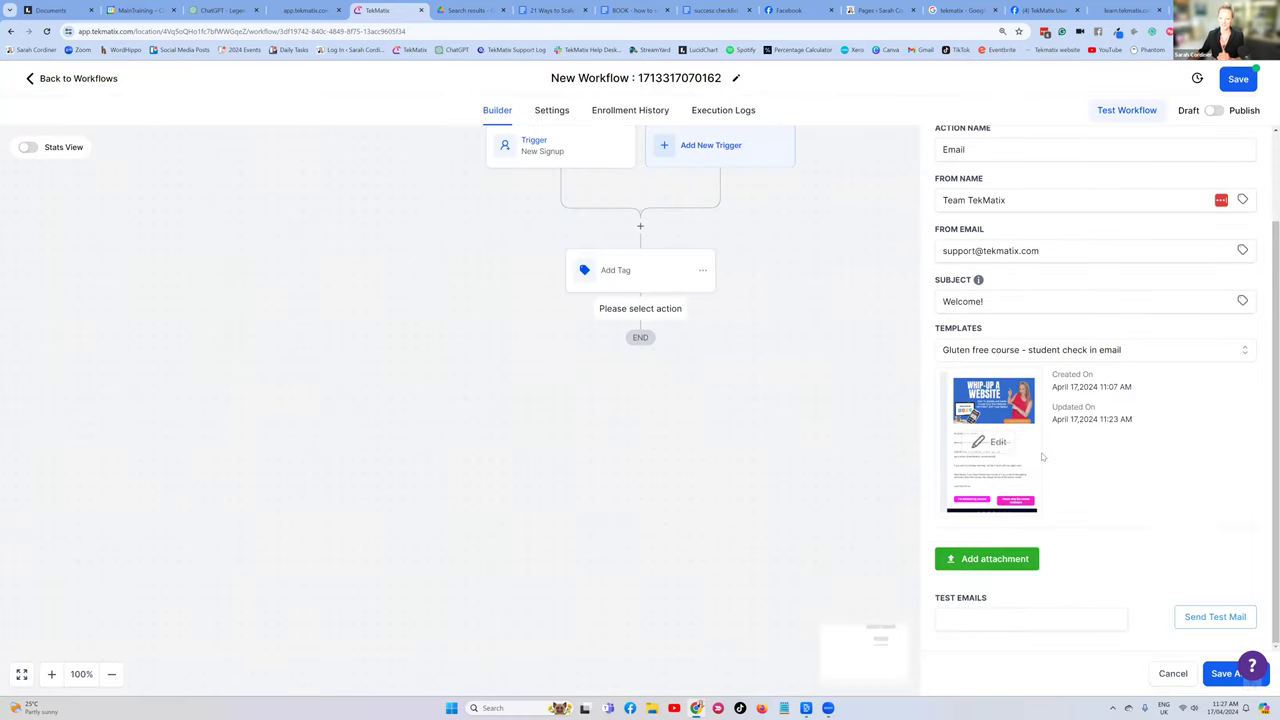
{"action": "left_click", "coordinate": [1219, 678]}
Rename the email action as "Email - student reminder check in"
{"action": "left_click", "coordinate": [628, 362]}
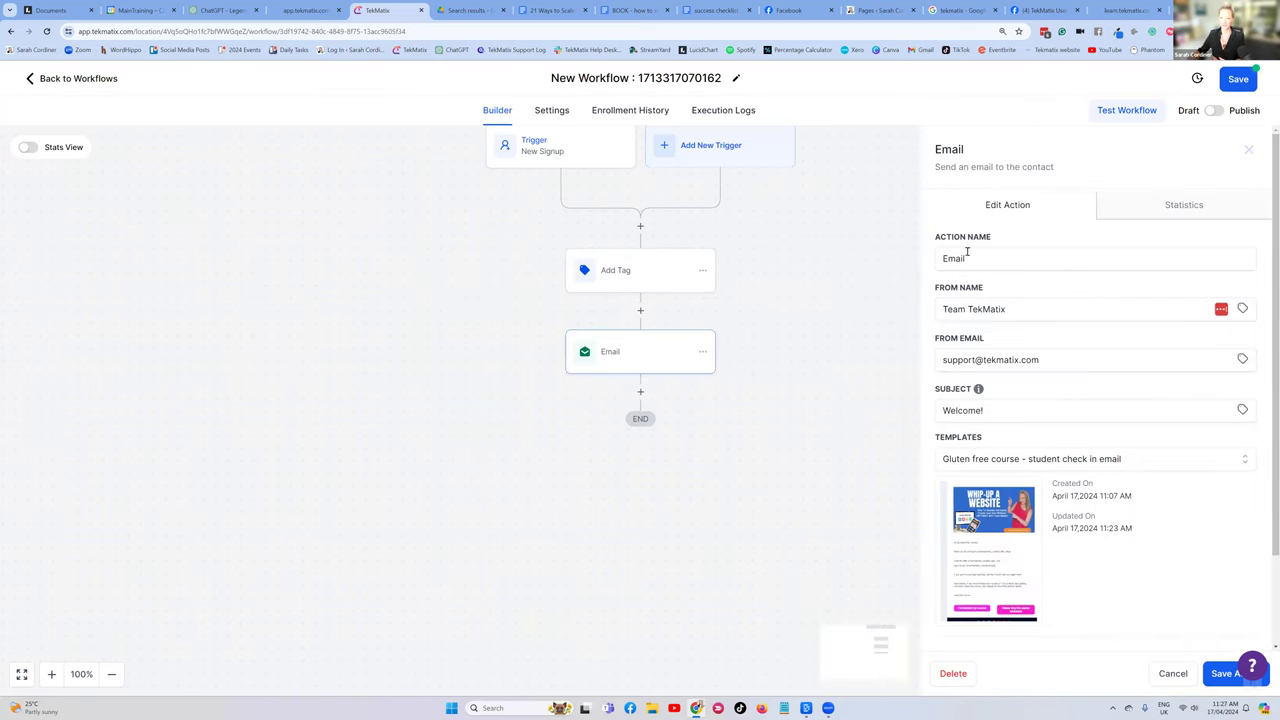
{"action": "left_click", "coordinate": [980, 258]}
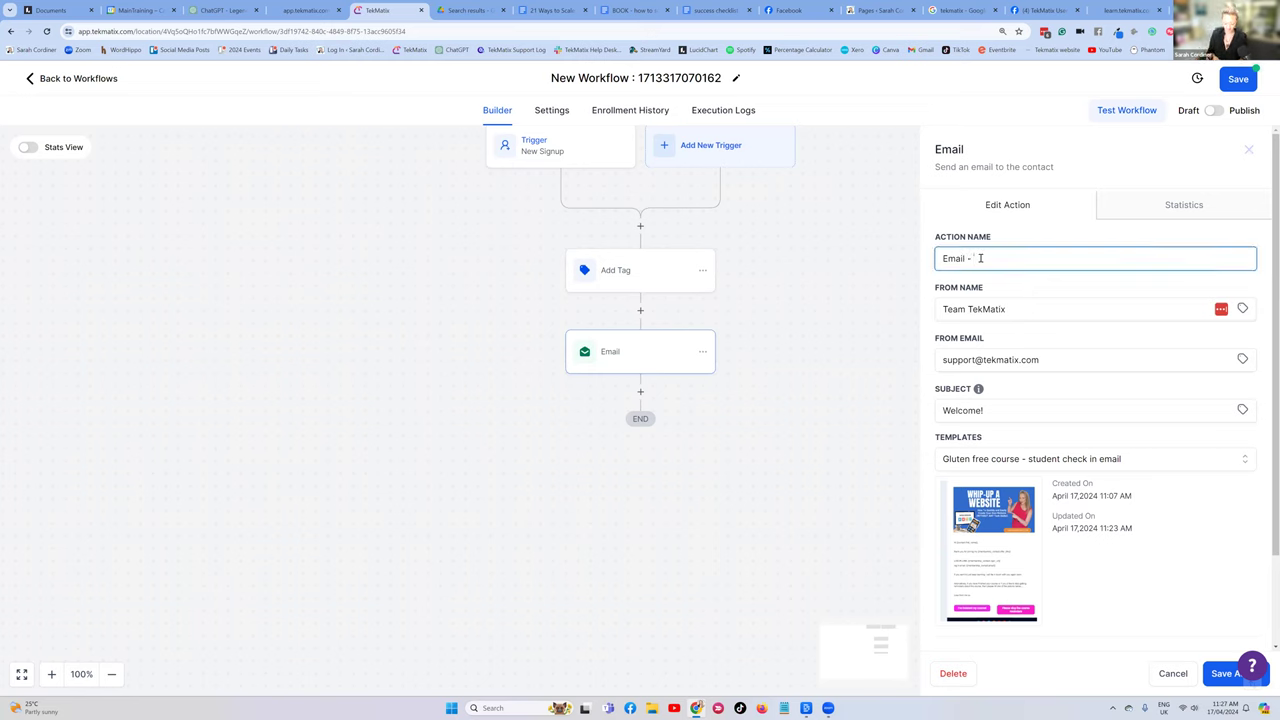
{"action": "type", "text": "- studtent r"}
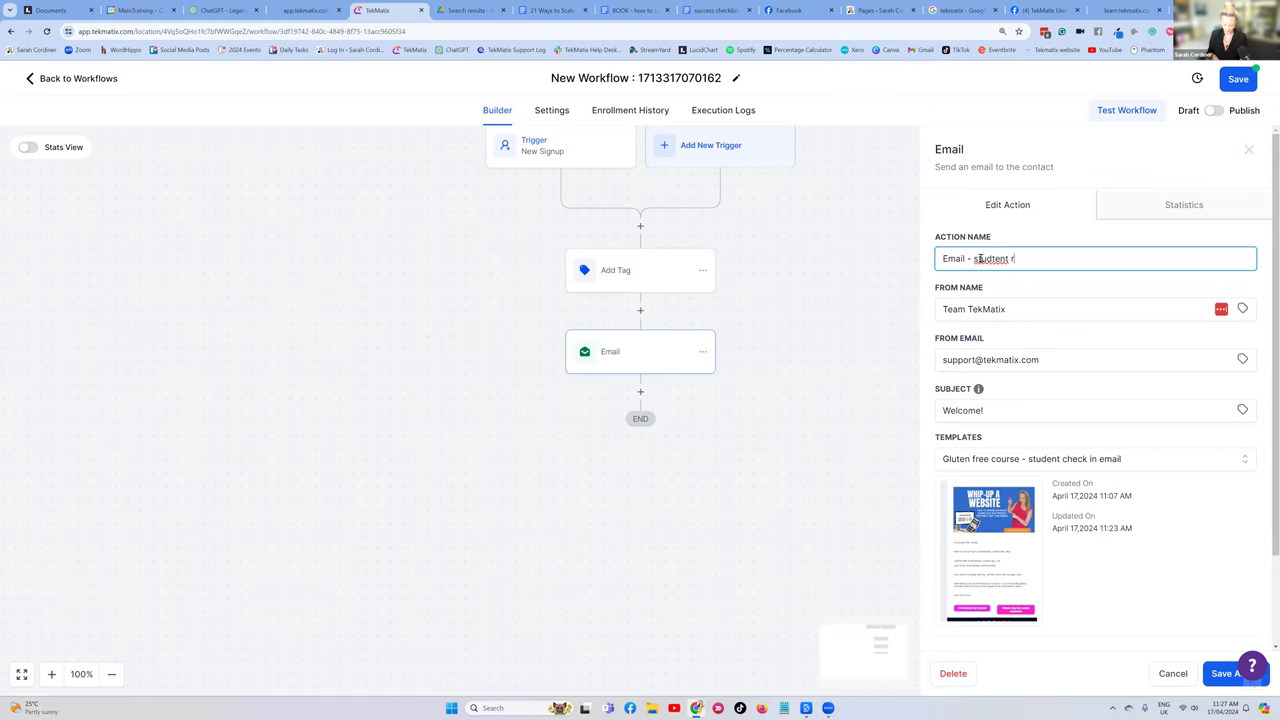
{"action": "type", "text": "eminder check in"}
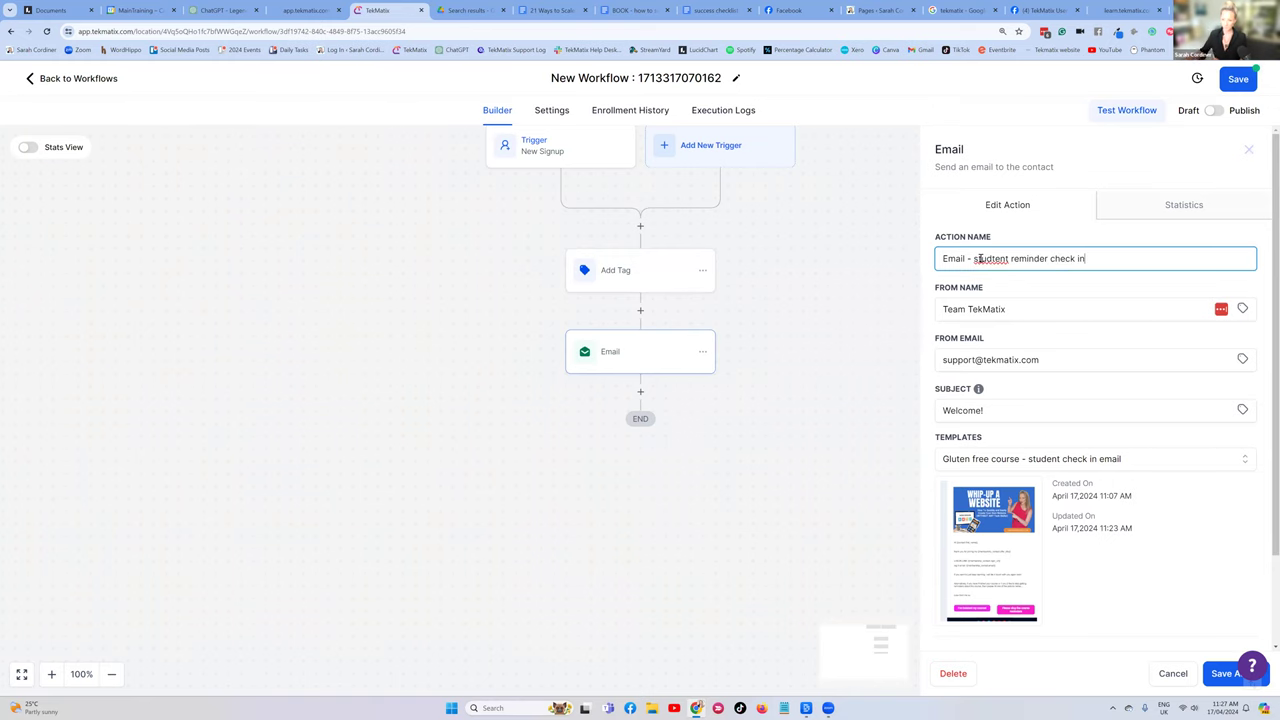
{"action": "left_click", "coordinate": [996, 260]}
{"action": "key", "text": "BackSpace"}
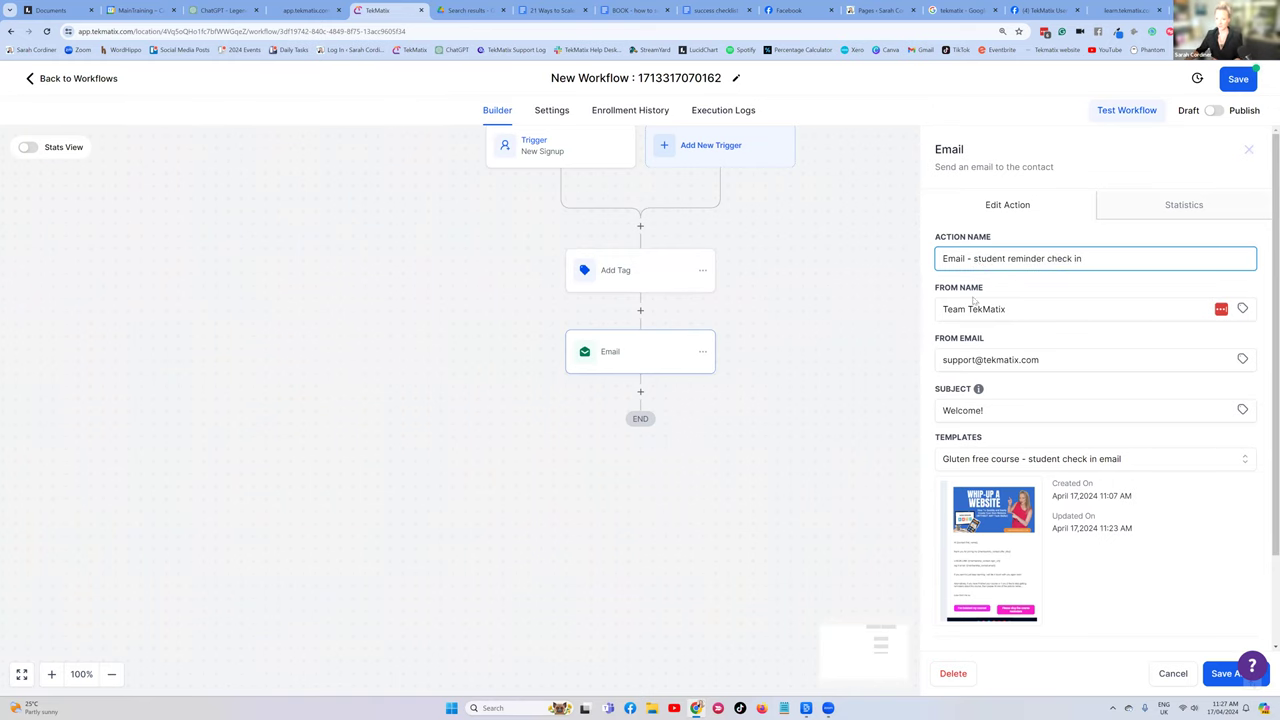
Replace the email action's from name with the sender's first name
{"action": "left_click", "coordinate": [1008, 309]}
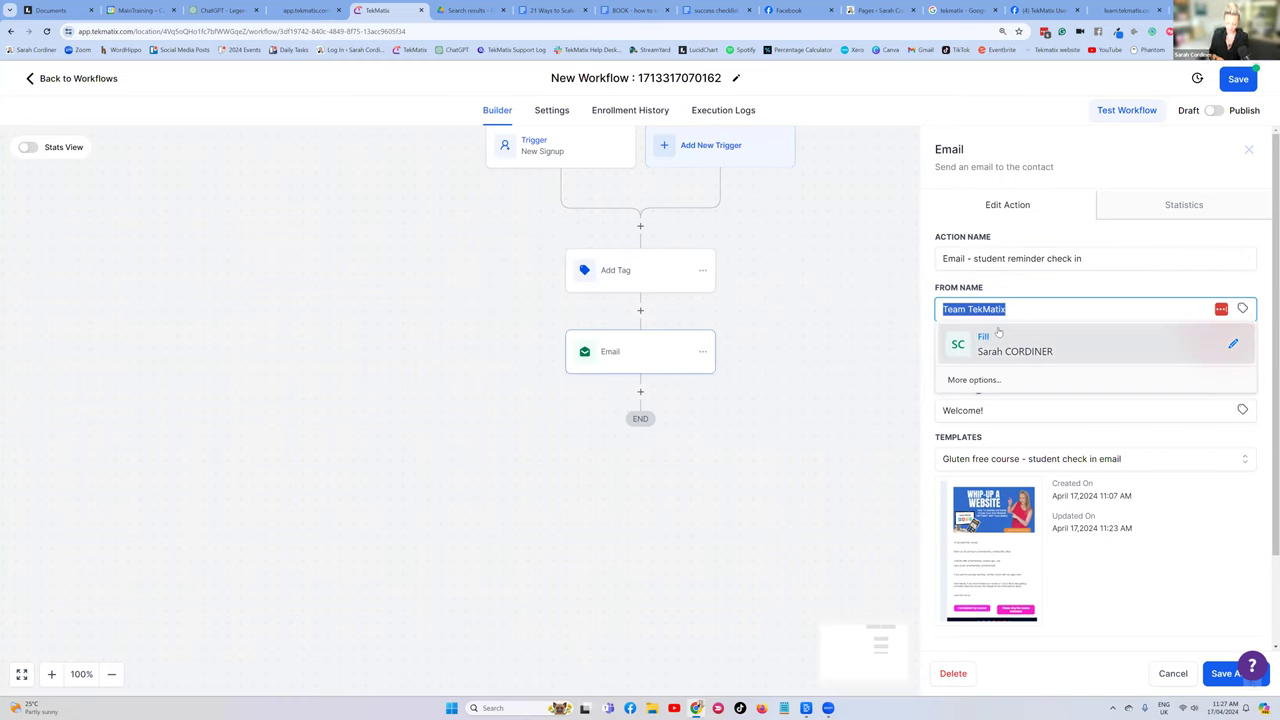
{"action": "type", "text": "Karen"}
{"action": "left_click", "coordinate": [1003, 332]}
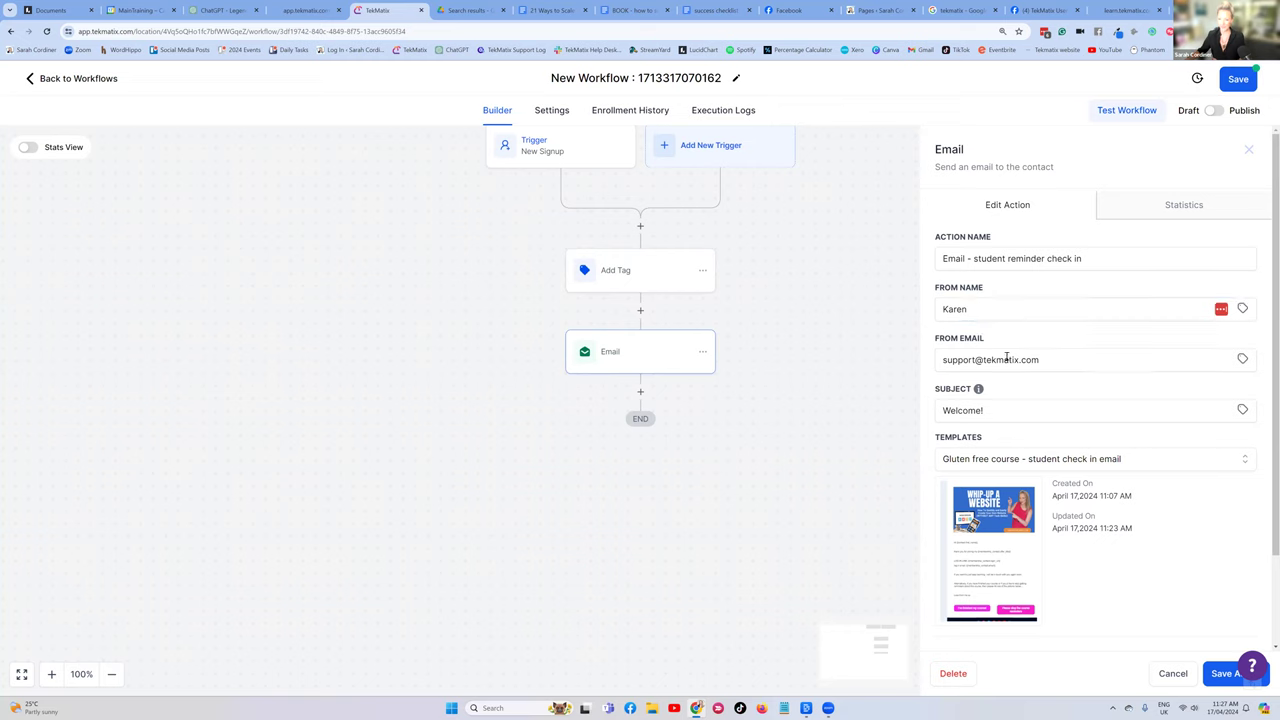
Set the email action's subject to "Checking in on your Gluten Free Course" and save the action
{"action": "scroll", "coordinate": [1000, 328], "scroll_direction": "down", "scroll_amount": 1}
{"action": "scroll", "coordinate": [943, 306], "scroll_direction": "down", "scroll_amount": 1}
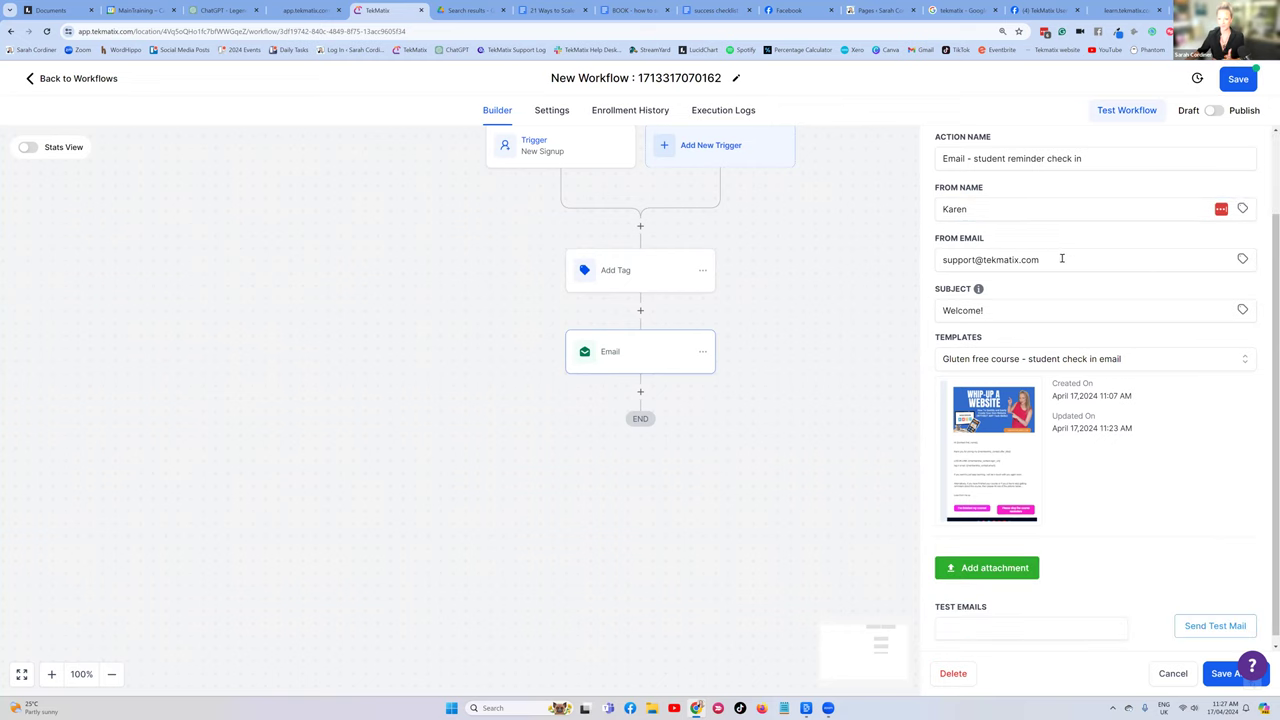
{"action": "left_click", "coordinate": [987, 310]}
{"action": "left_click_drag", "start_coordinate": [987, 310], "coordinate": [937, 310]}
{"action": "key", "text": "BackSpace"}
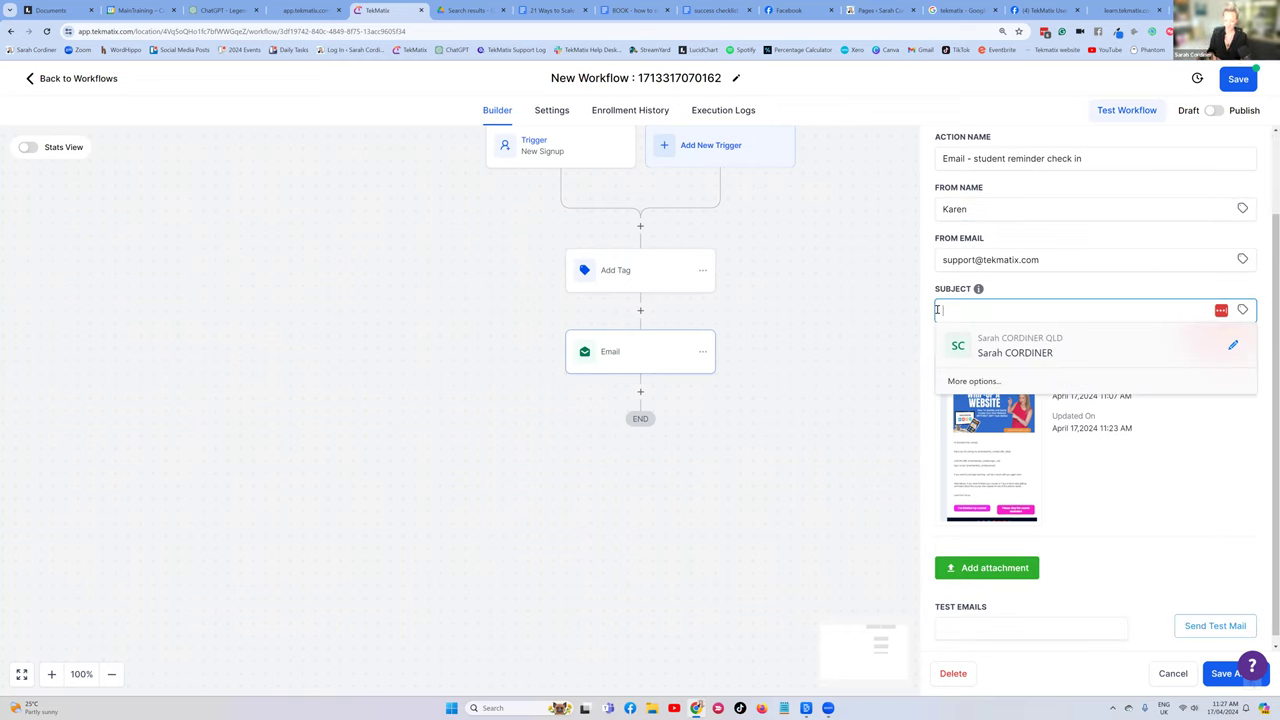
{"action": "type", "text": "Checki"}
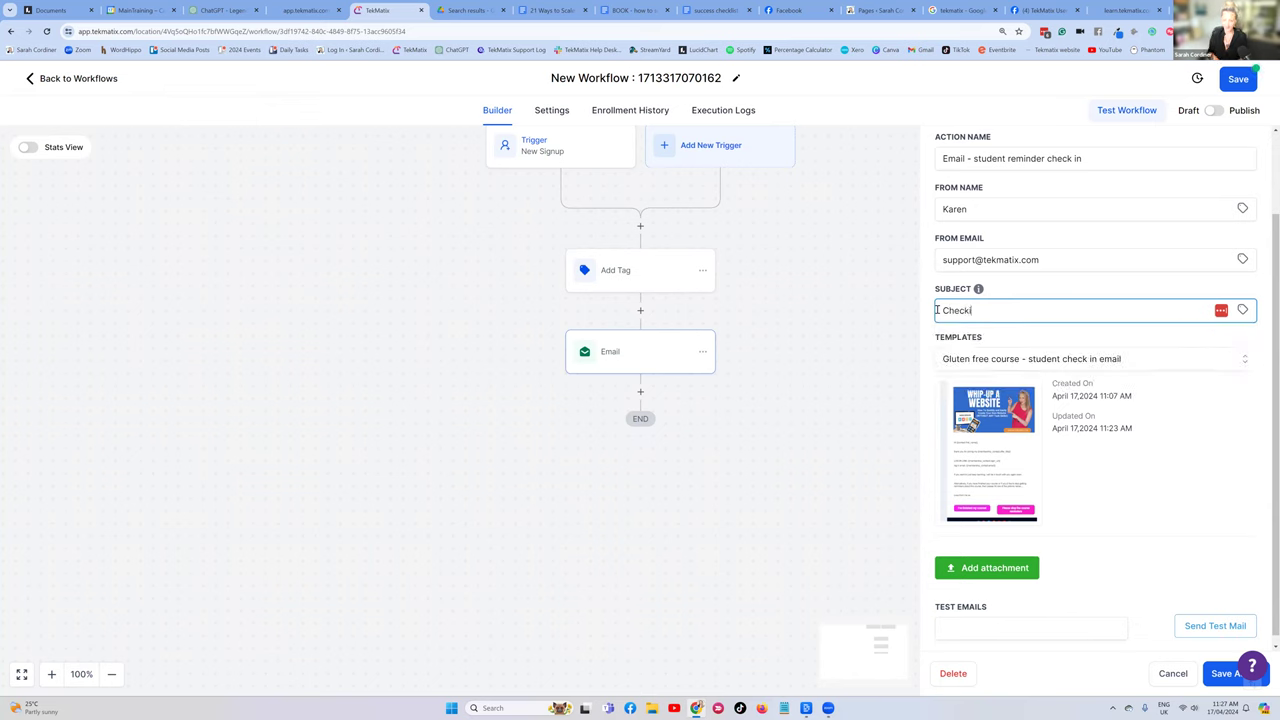
{"action": "type", "text": "ng in on your Gliten Free Course"}
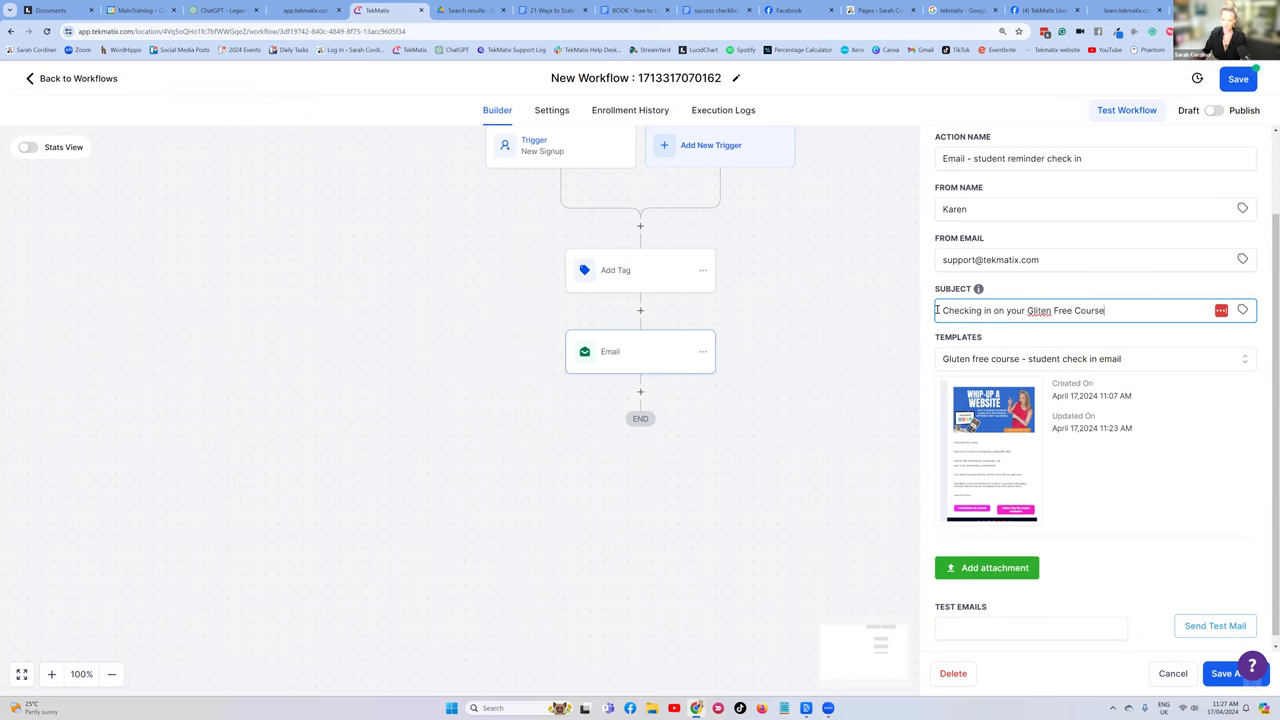
{"action": "double_click", "coordinate": [1046, 310]}
{"action": "type", "text": "Gluten"}
{"action": "scroll", "coordinate": [1097, 297], "scroll_direction": "down", "scroll_amount": 1}
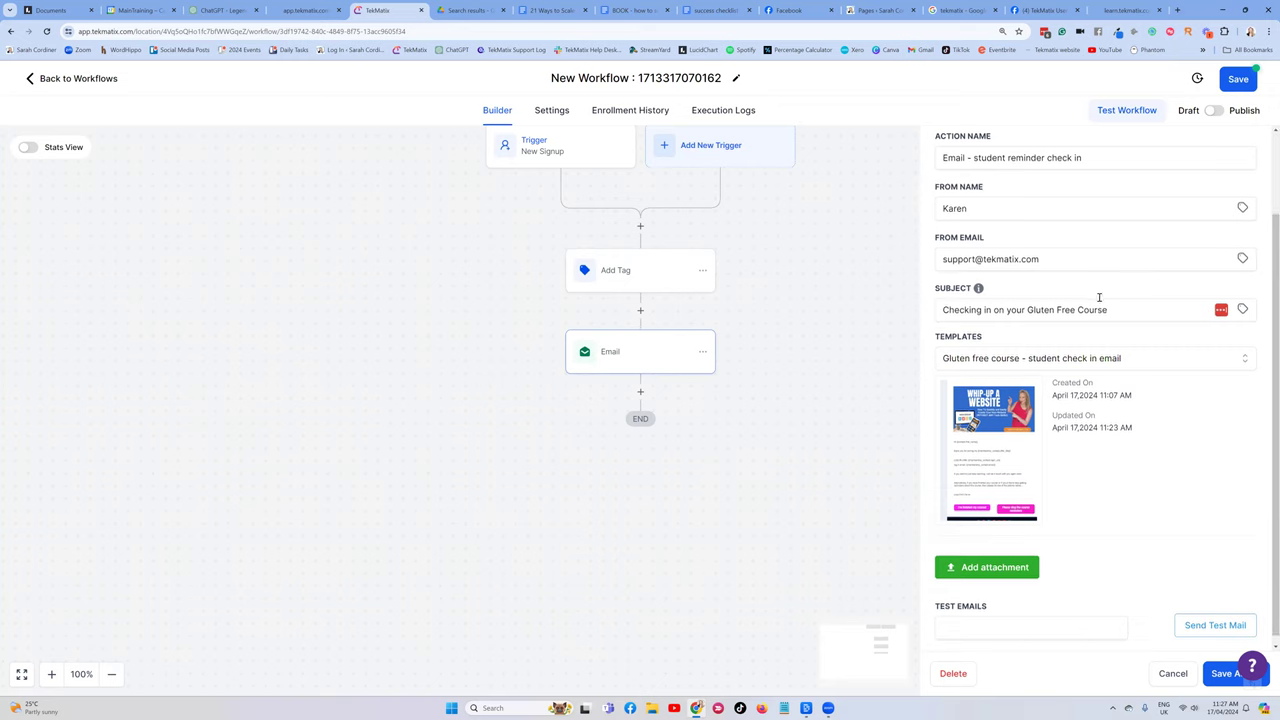
{"action": "left_click", "coordinate": [1221, 675]}
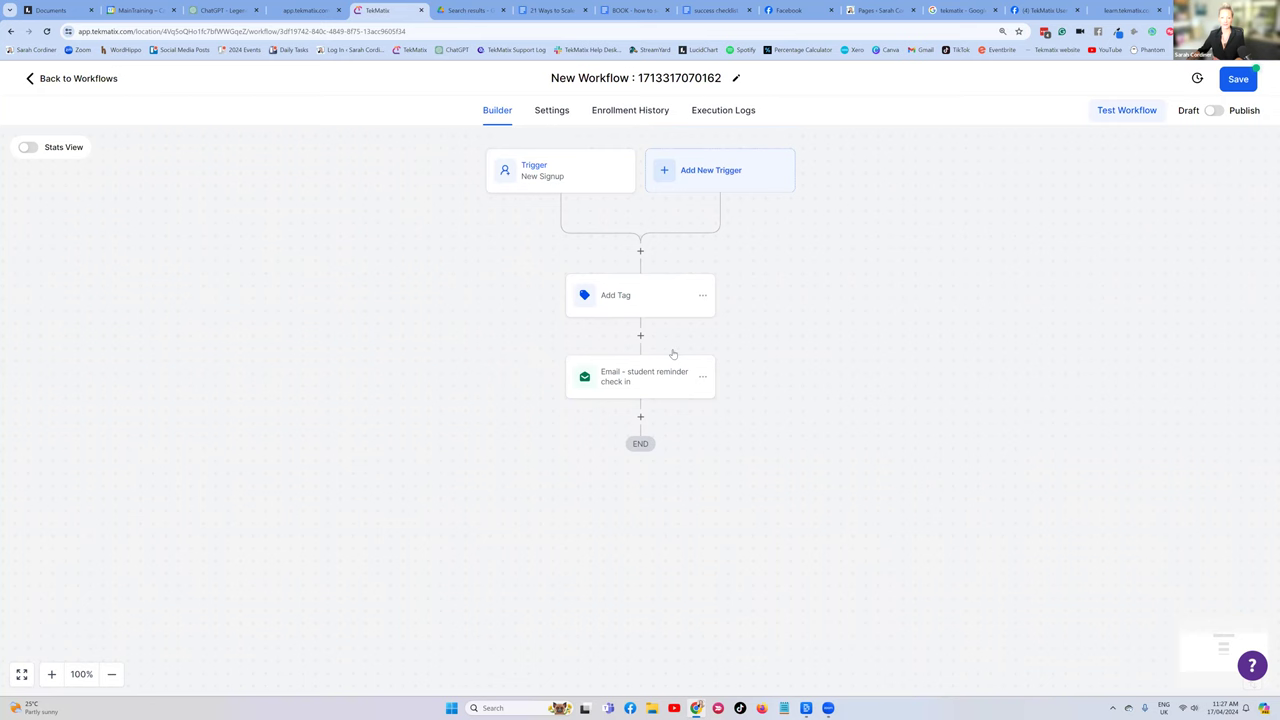
Review the saved student reminder email action and check the hand-drawn workflow sketch in the Facebook post
{"action": "left_click", "coordinate": [651, 378]}
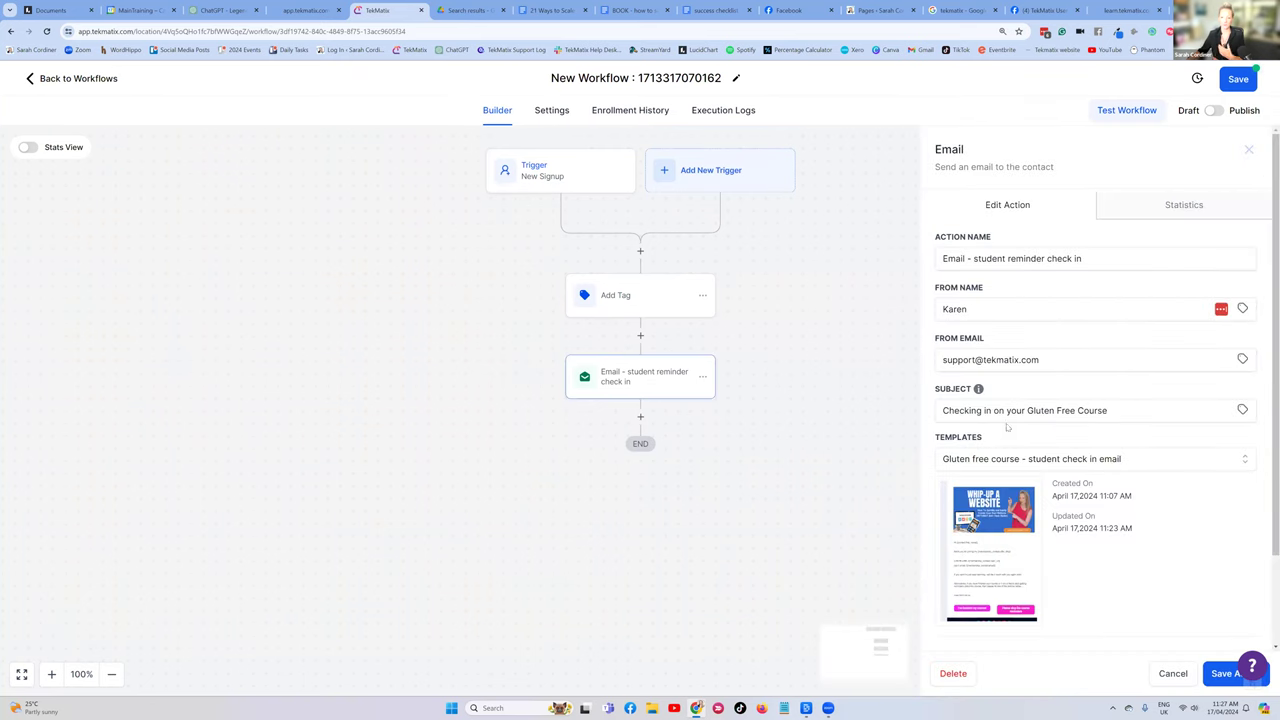
{"action": "mouse_move", "coordinate": [977, 577]}
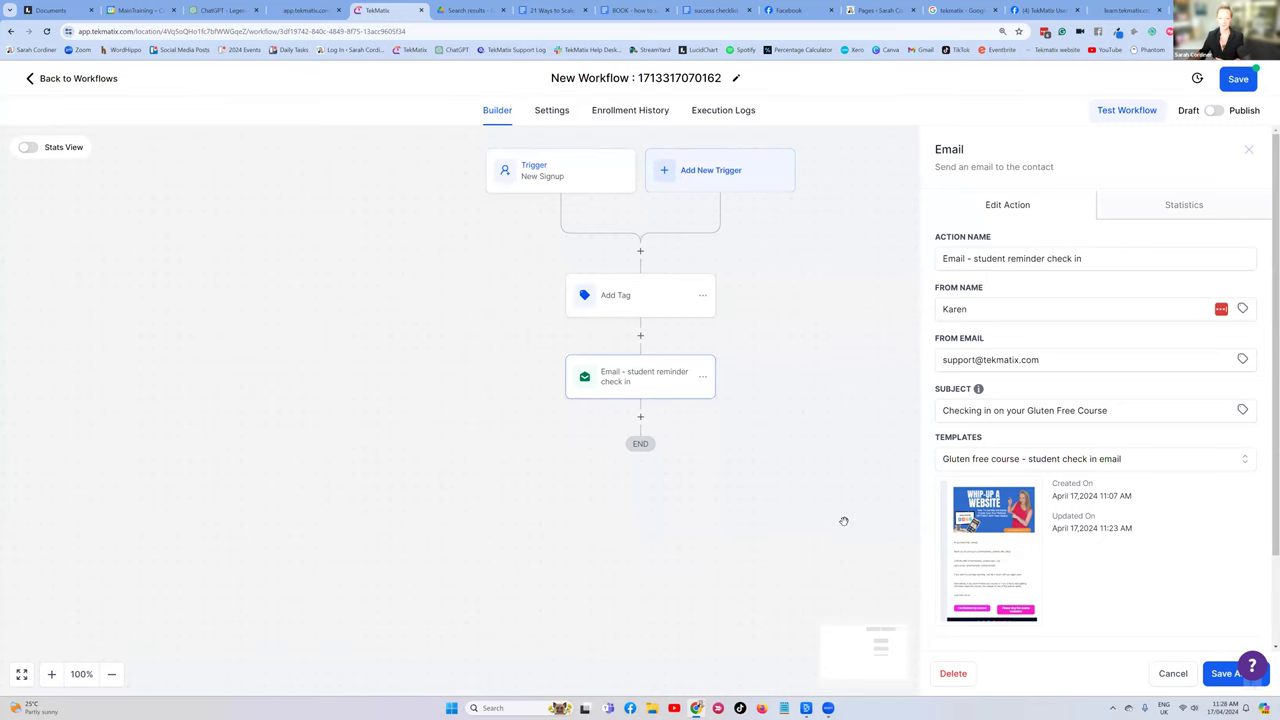
{"action": "left_click", "coordinate": [655, 421]}
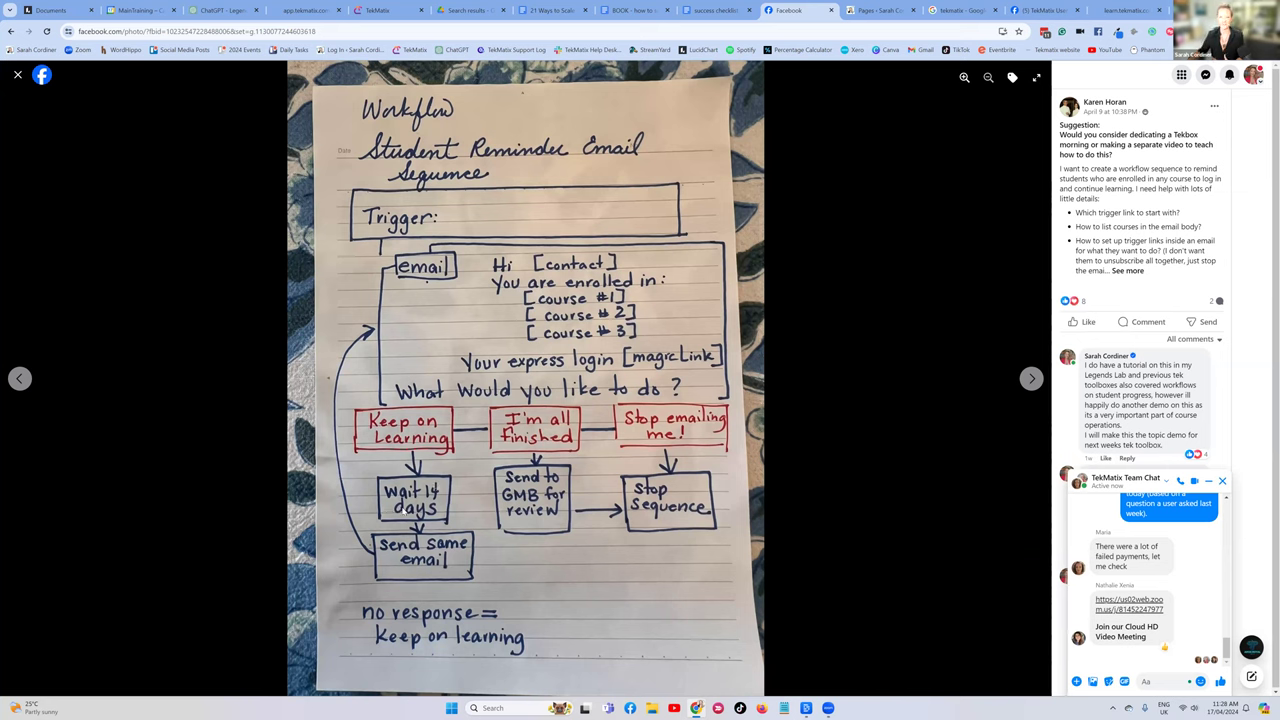
Return to the workflow, add a Wait action below the reminder email, and name it "Wait - 14 days days"
{"action": "left_click", "coordinate": [393, 11]}
{"action": "left_click", "coordinate": [640, 415]}
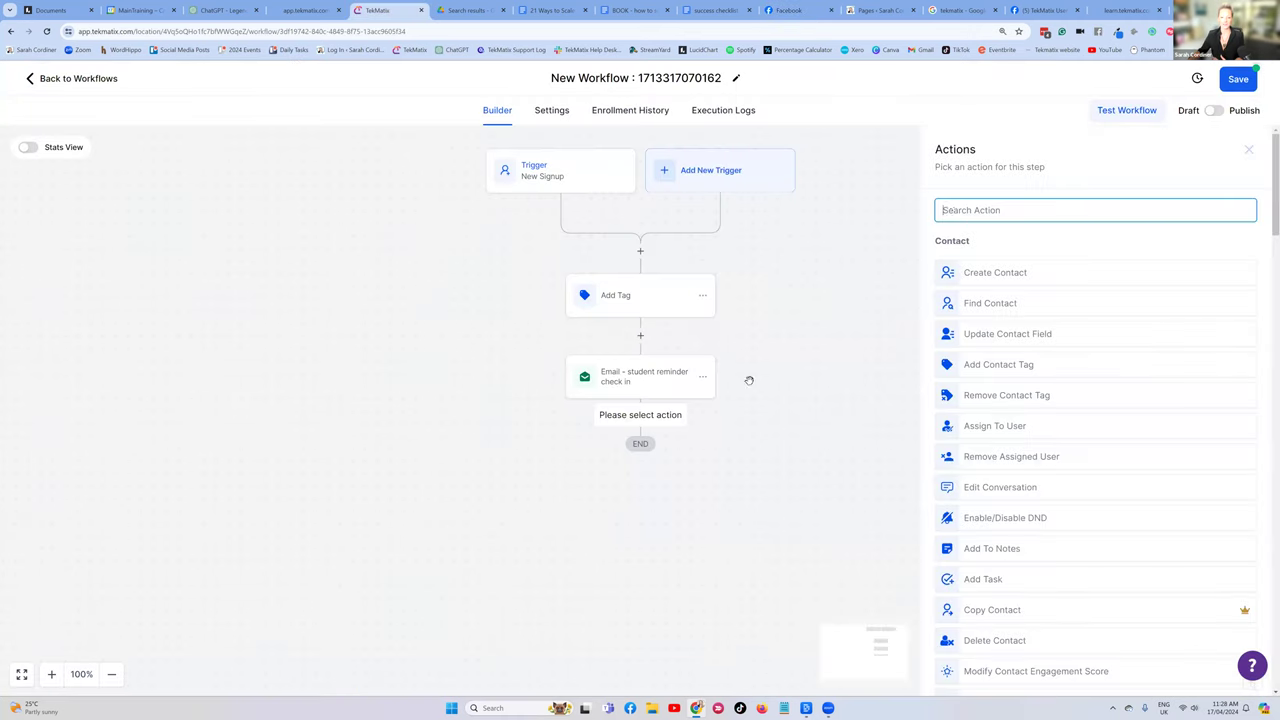
{"action": "type", "text": "wait"}
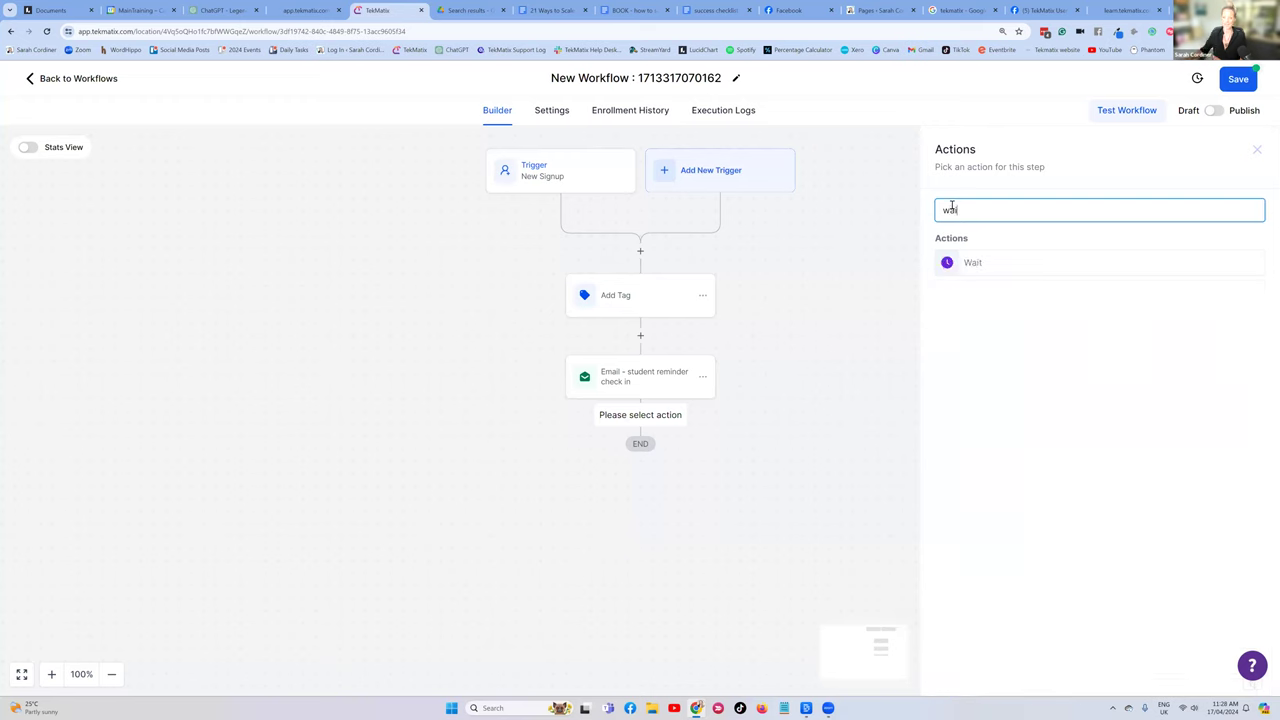
{"action": "left_click", "coordinate": [973, 263]}
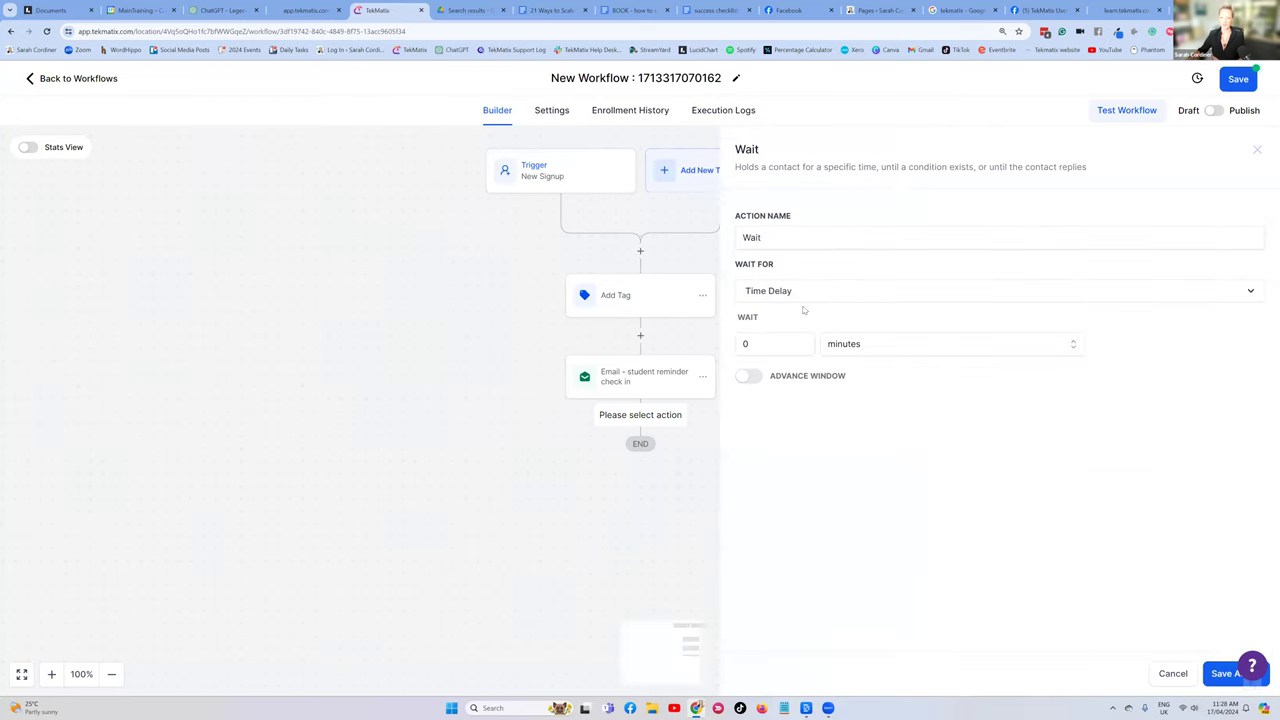
{"action": "left_click", "coordinate": [797, 236]}
{"action": "type", "text": "- 14 days days"}
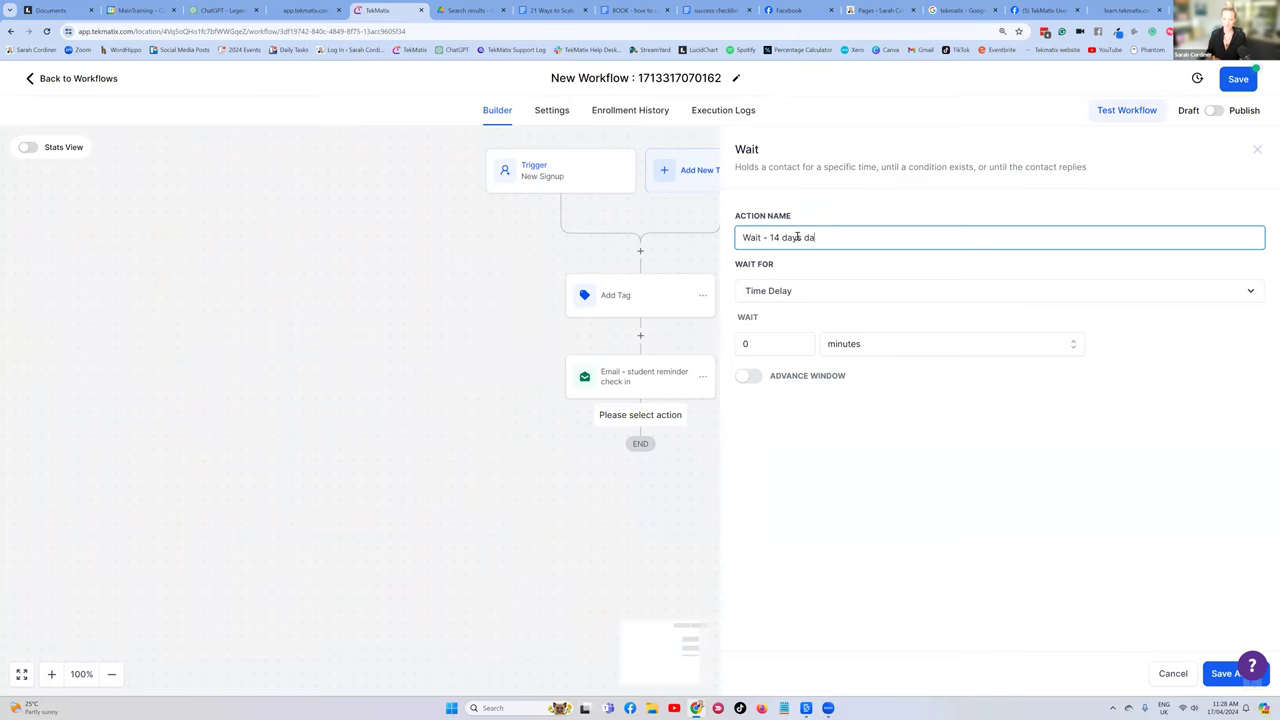
{"action": "left_click", "coordinate": [804, 219]}
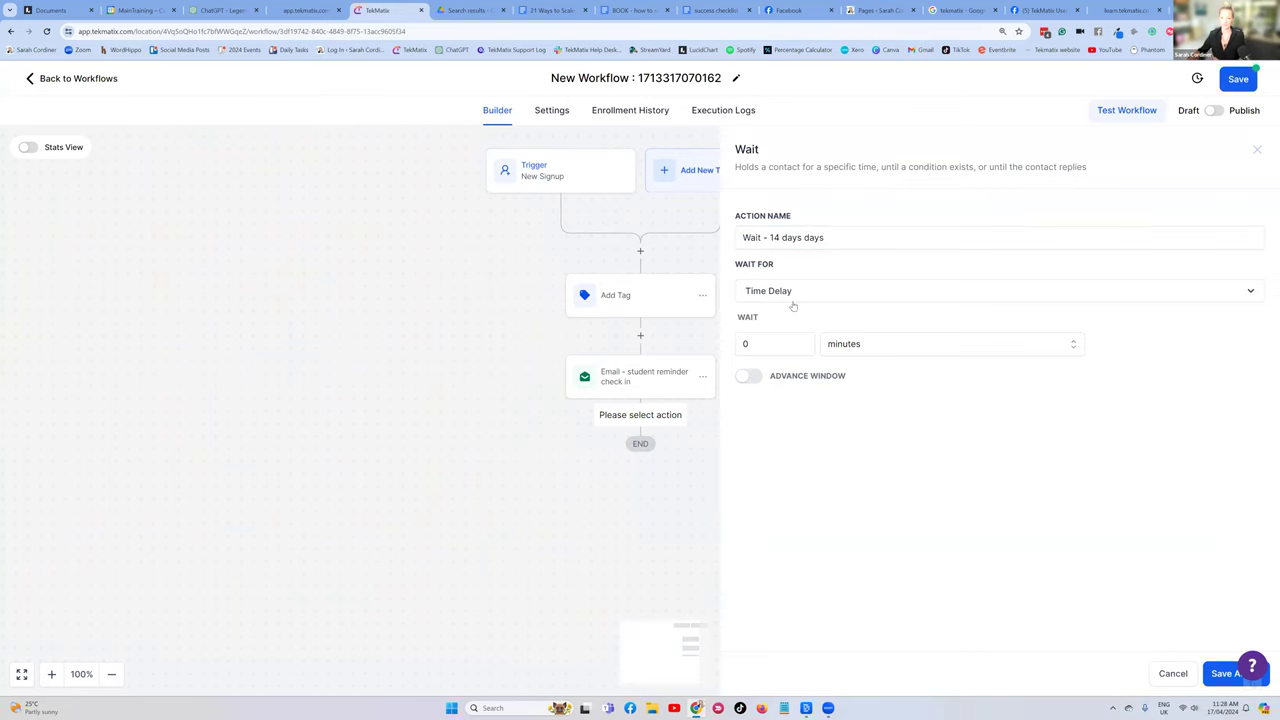
Set the wait action's time delay to 14 days and save the action
{"action": "left_click", "coordinate": [758, 344]}
{"action": "left_click", "coordinate": [843, 345]}
{"action": "left_click", "coordinate": [843, 417]}
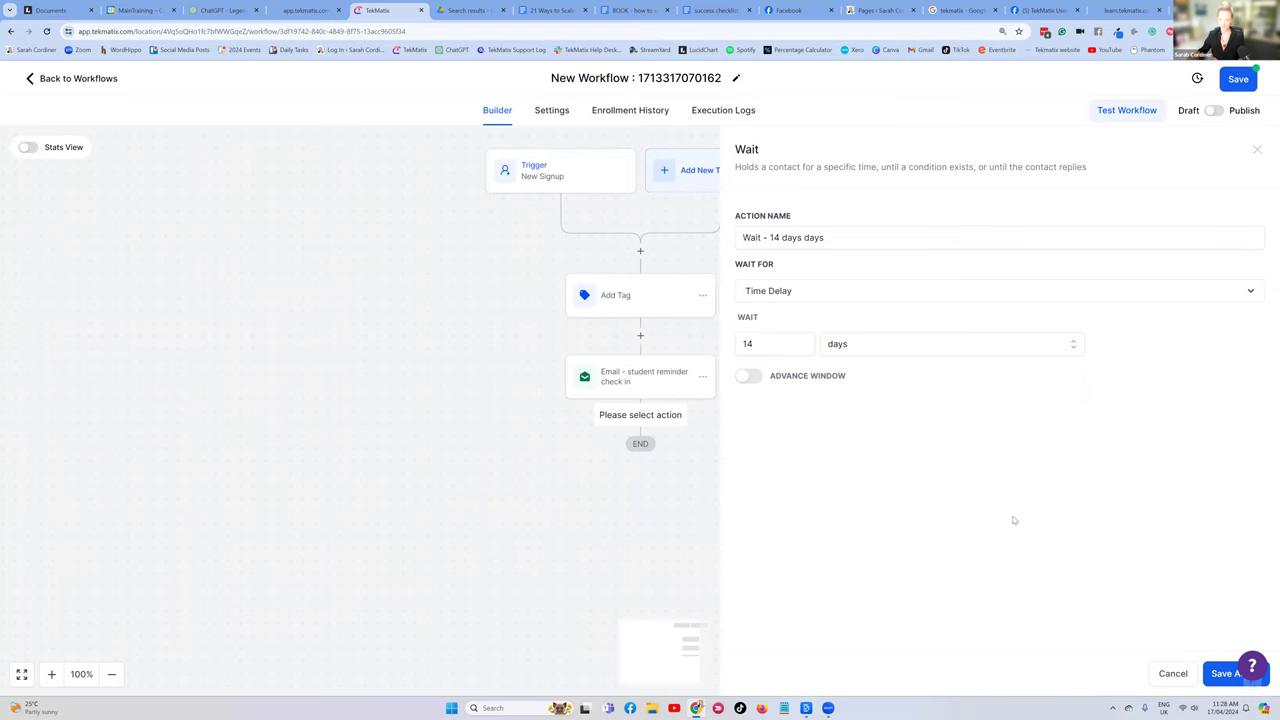
{"action": "left_click", "coordinate": [1216, 677]}
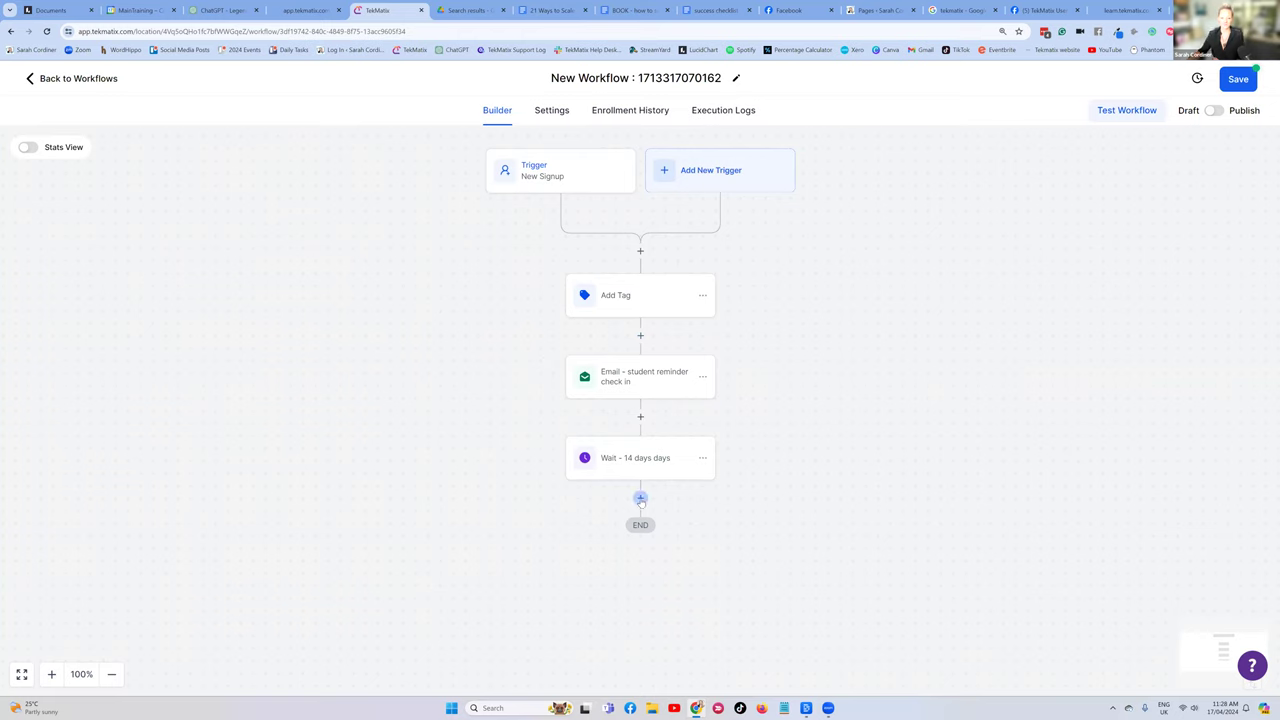
Add a Go To action after the wait that loops back to the student reminder email
{"action": "type", "text": "go"}
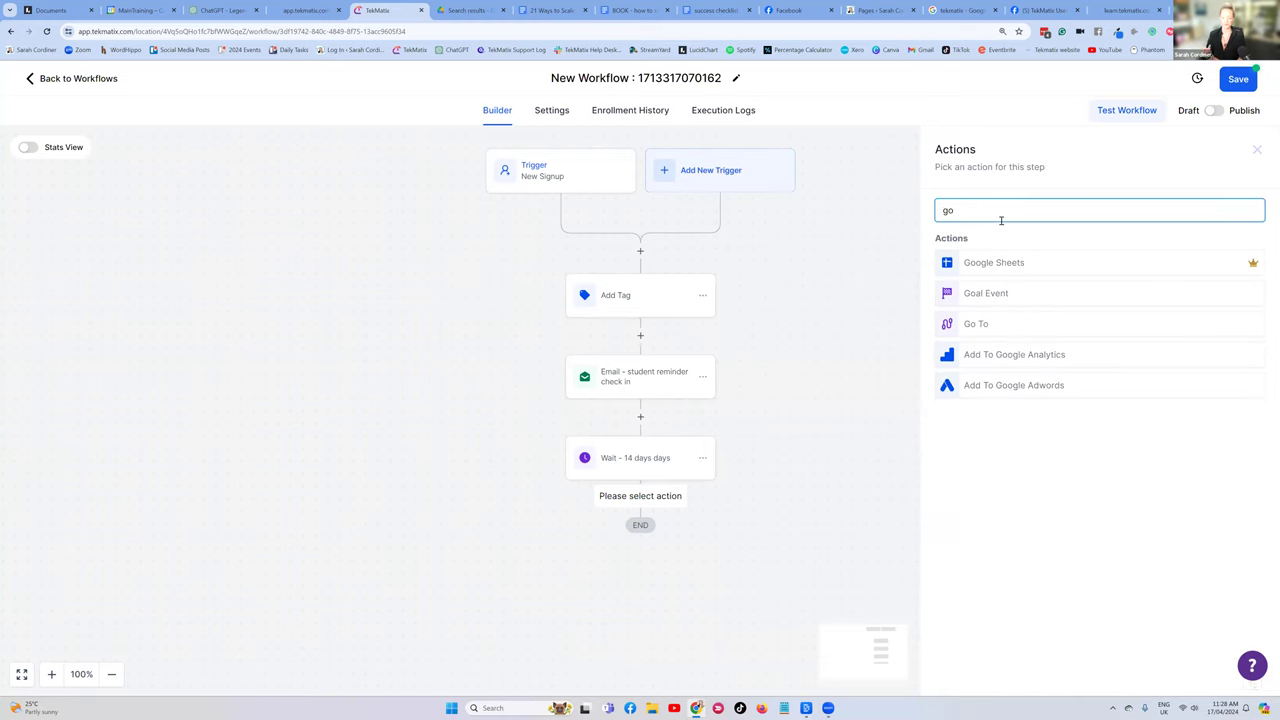
{"action": "left_click", "coordinate": [976, 324]}
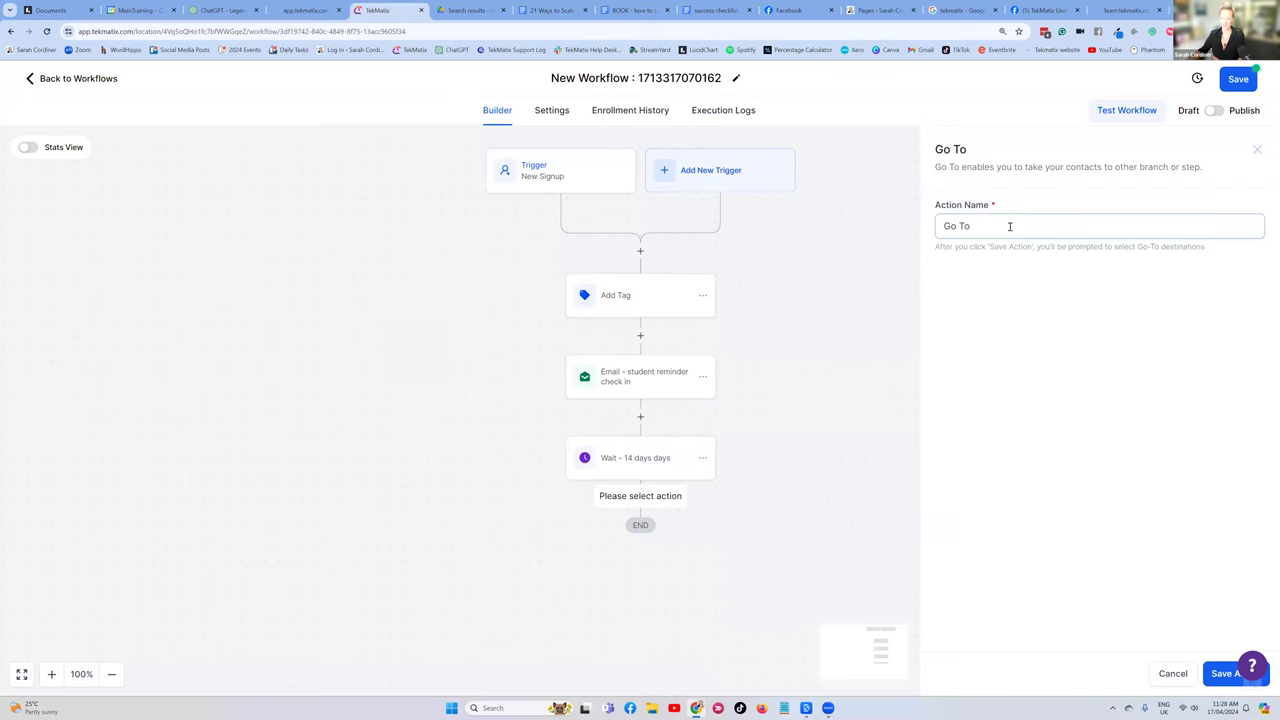
{"action": "left_click", "coordinate": [1221, 676]}
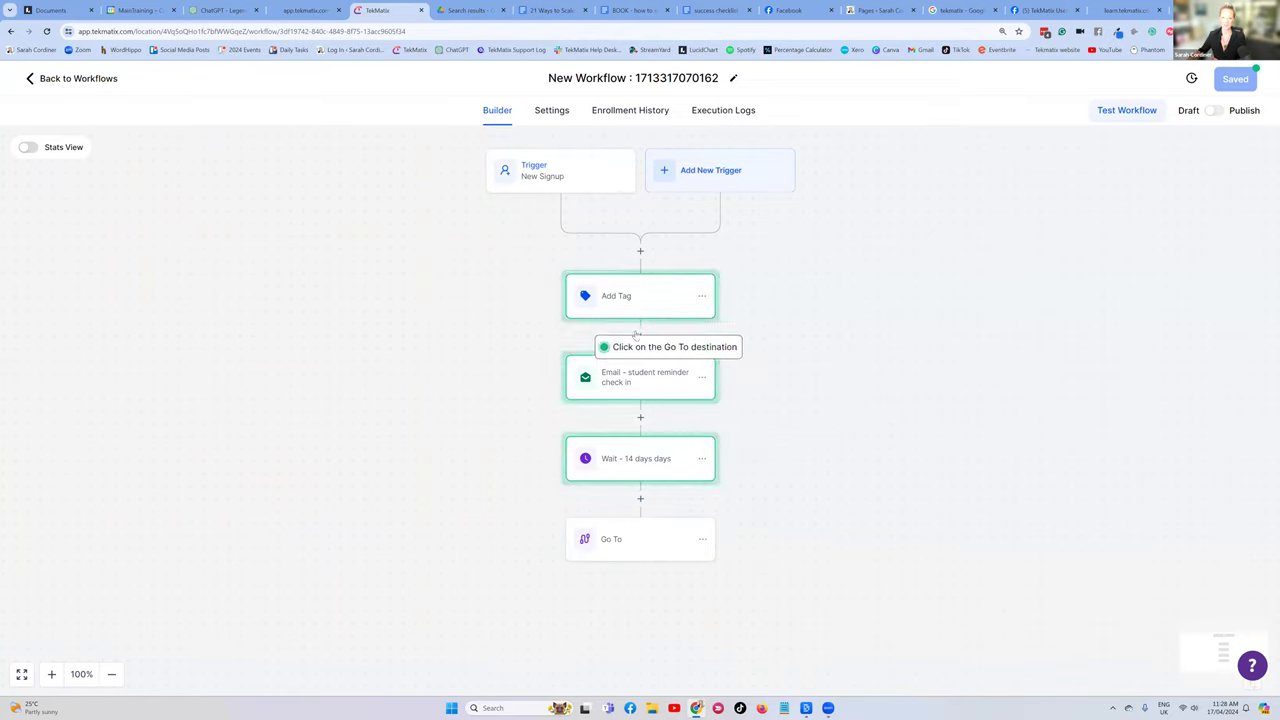
{"action": "left_click", "coordinate": [636, 374]}
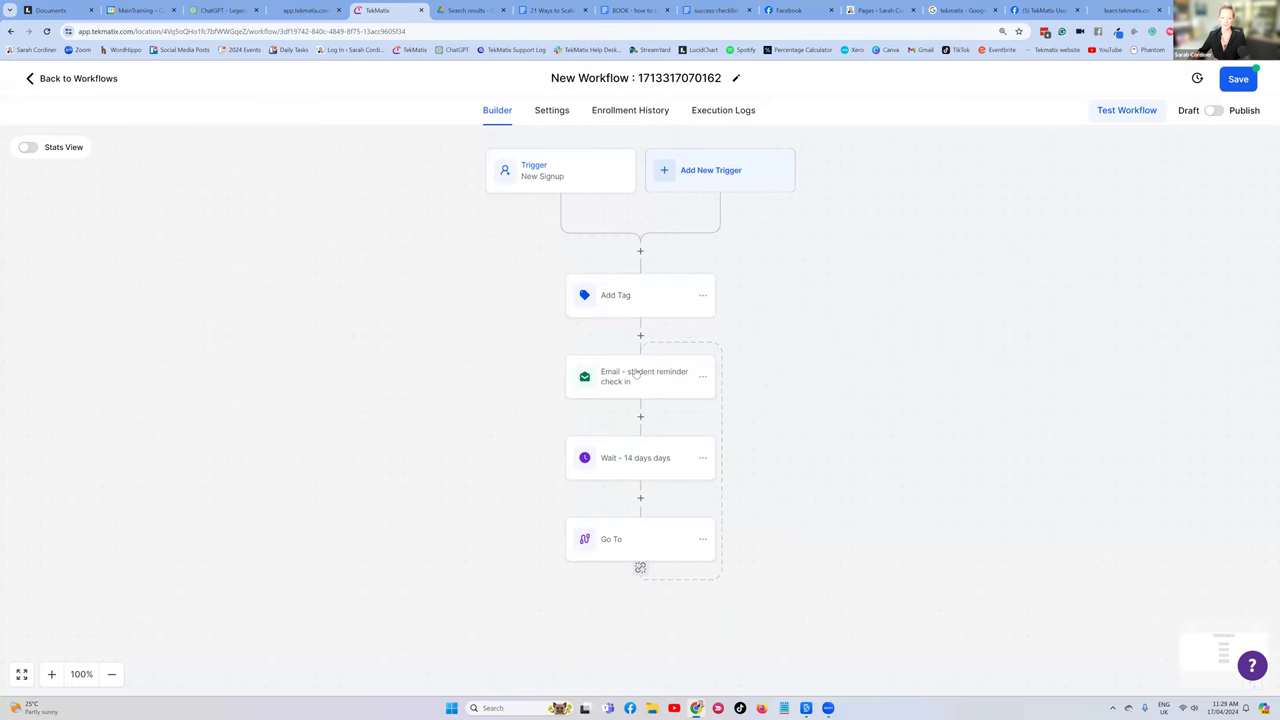
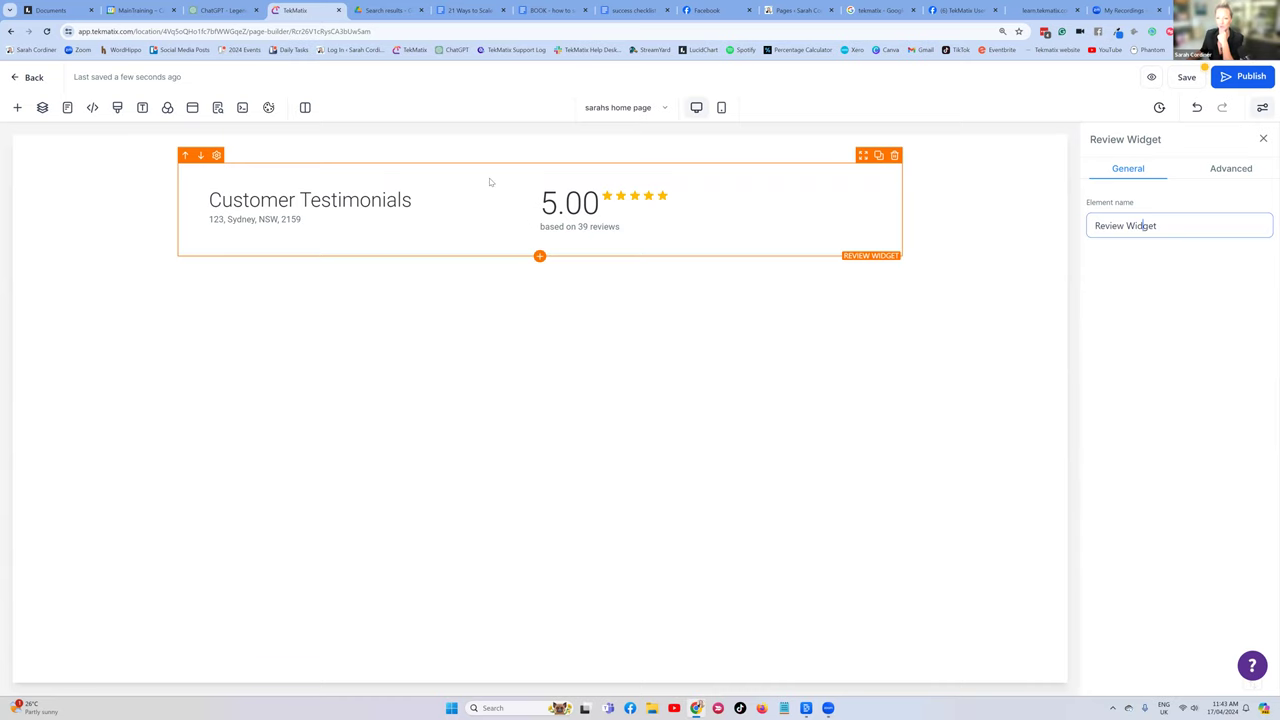
Open the home page's SEO meta data options, and exit the page builder with the review widget page saved
{"action": "left_click", "coordinate": [217, 107]}
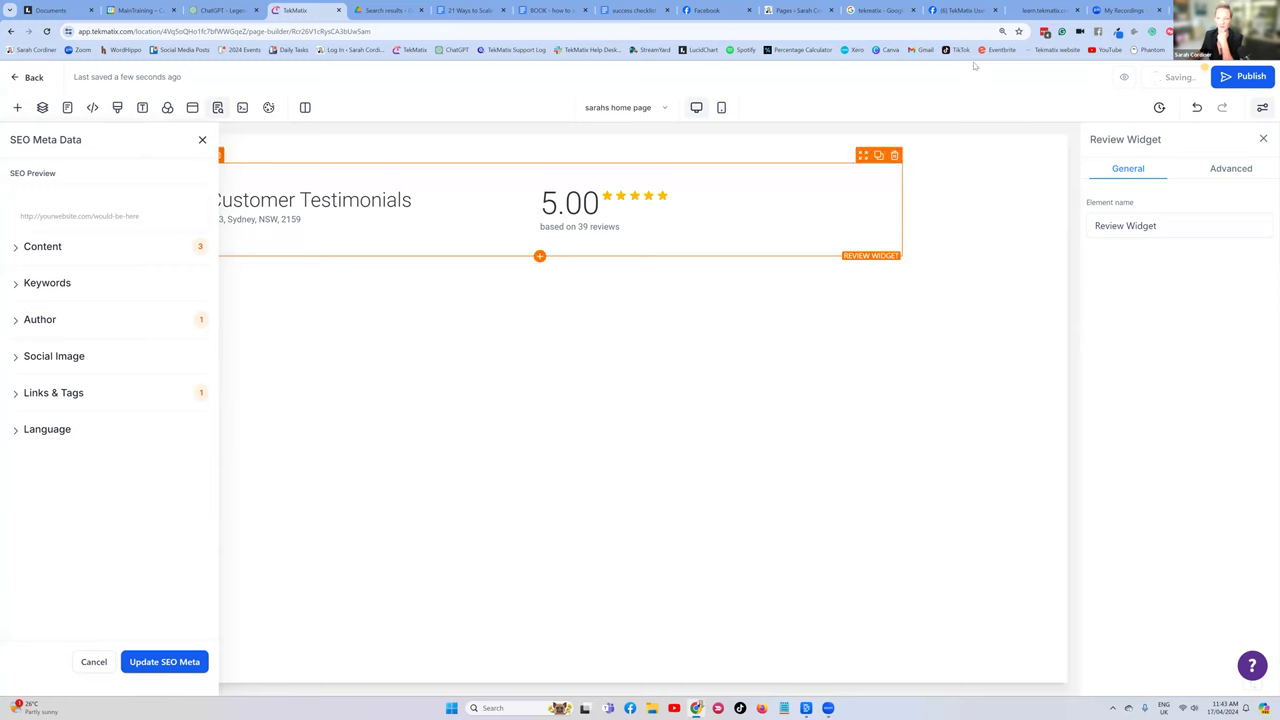
{"action": "left_click", "coordinate": [16, 79]}
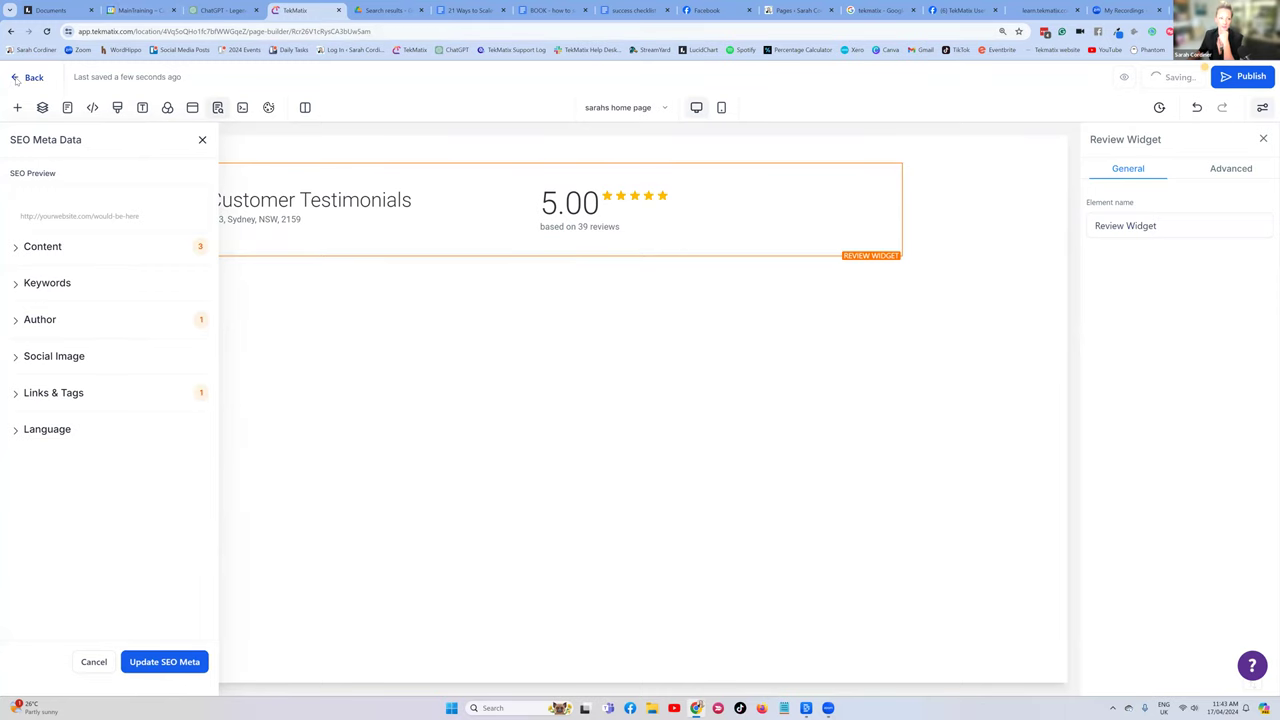
{"action": "left_click", "coordinate": [725, 96]}
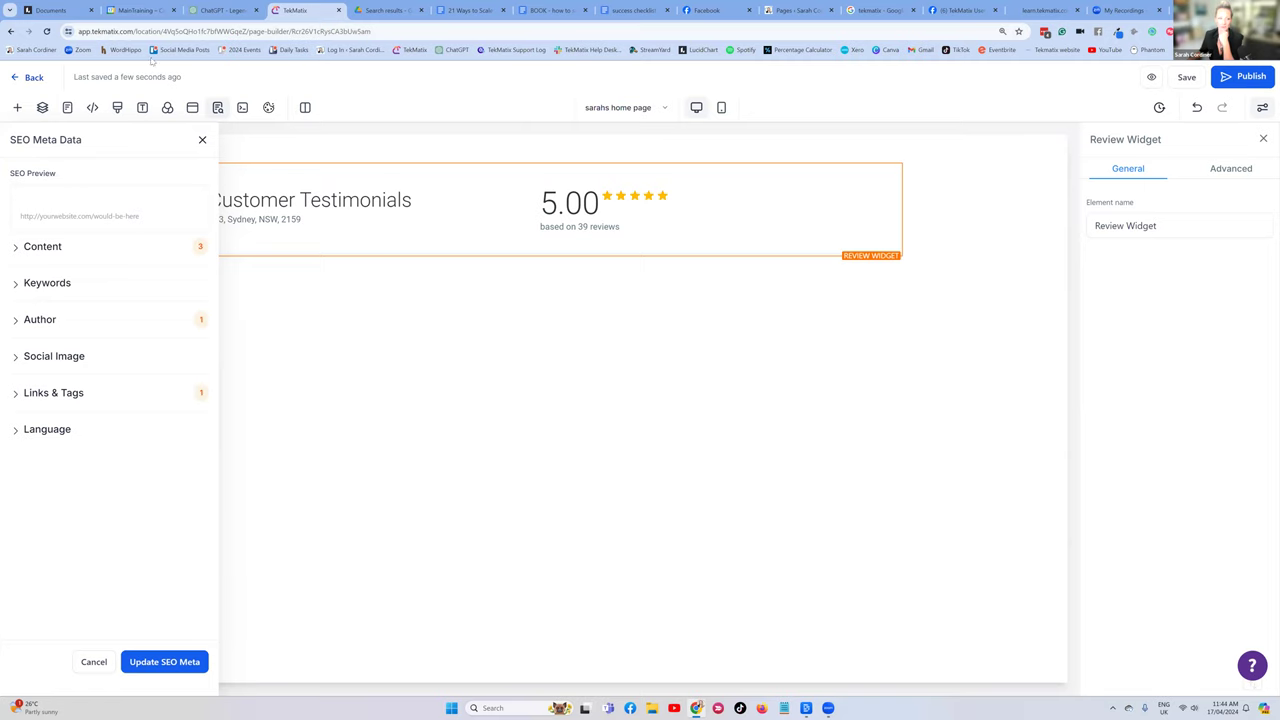
{"action": "left_click", "coordinate": [15, 80]}
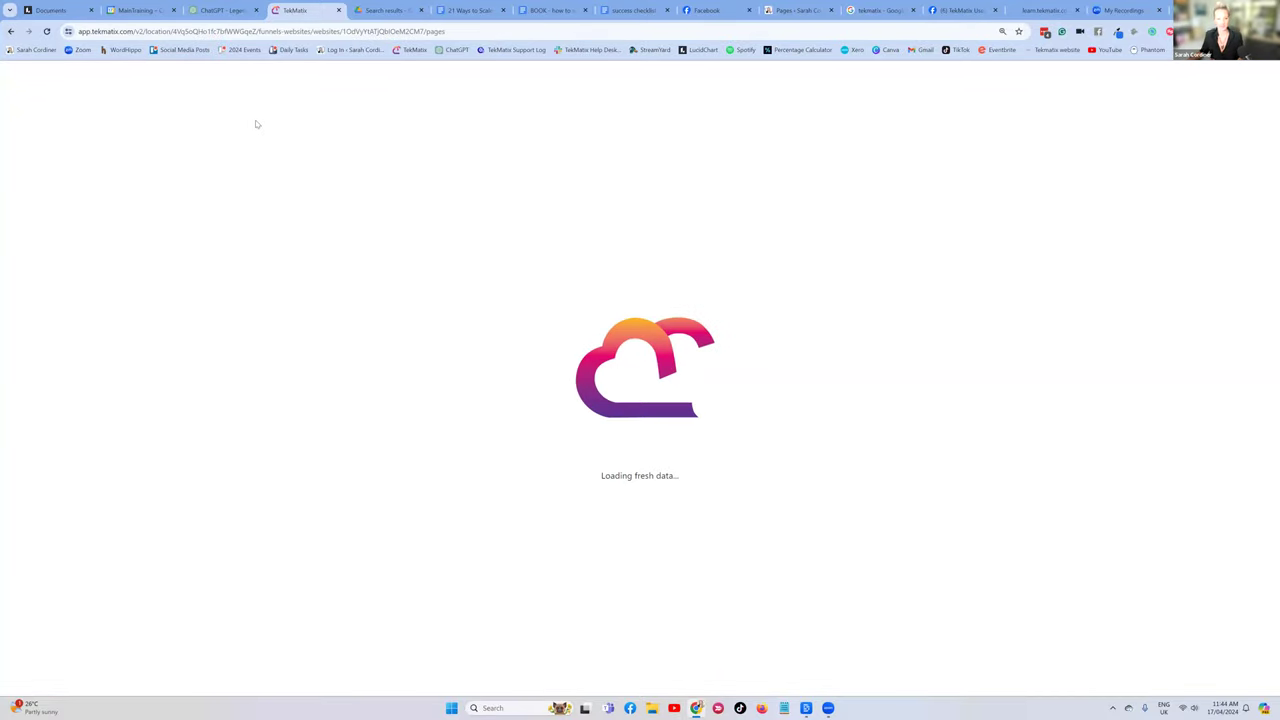
Open the account's Reputation Management settings and find the Review Link section
{"action": "left_click", "coordinate": [39, 678]}
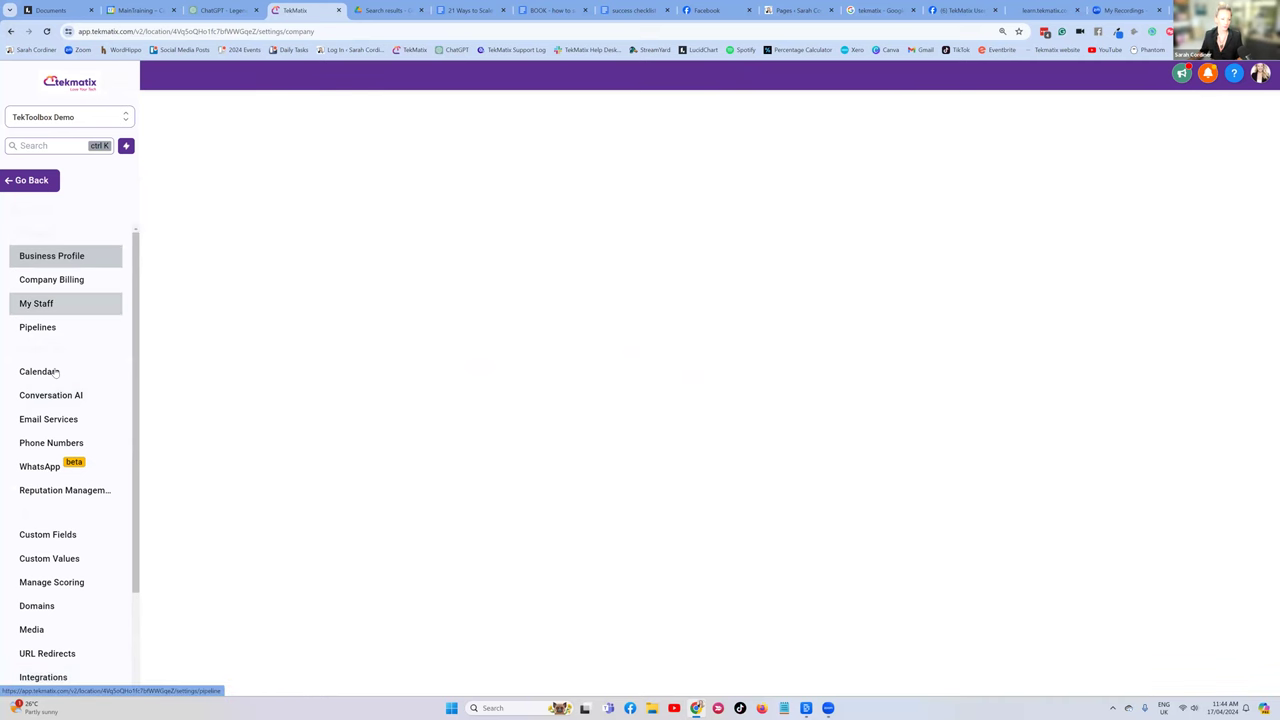
{"action": "scroll", "coordinate": [57, 446], "scroll_direction": "down", "scroll_amount": 1}
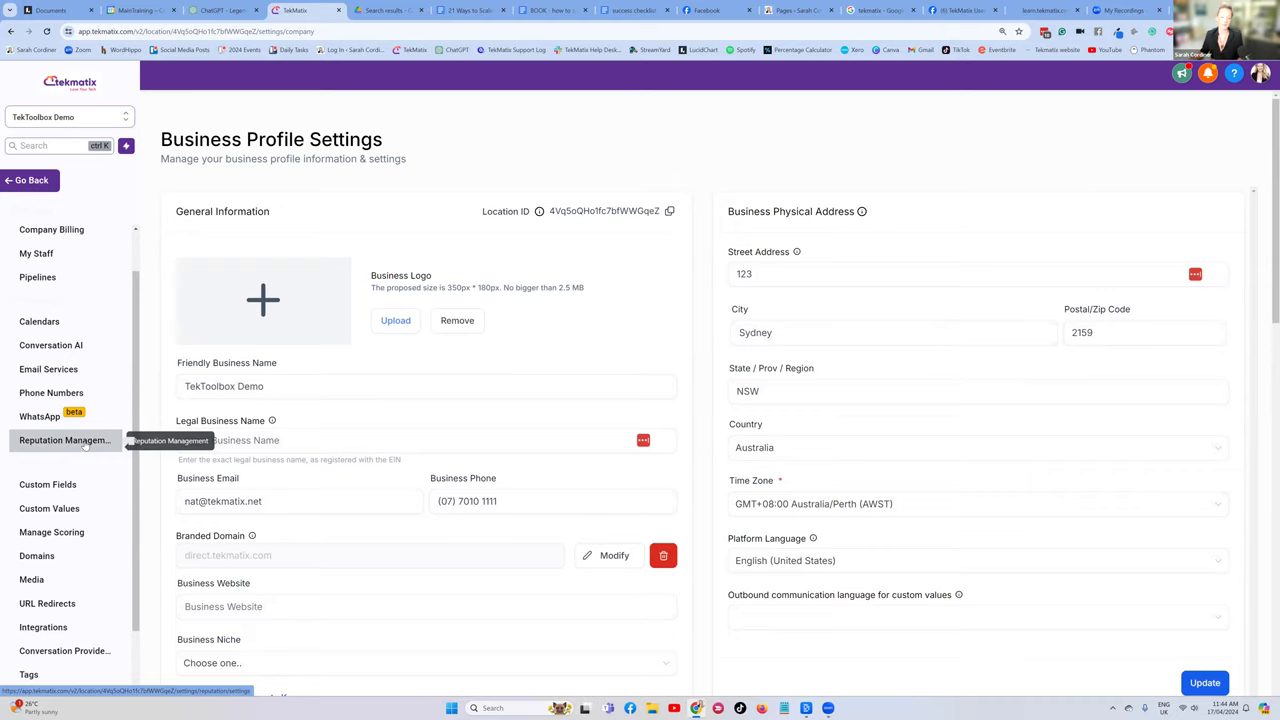
{"action": "left_click", "coordinate": [85, 441]}
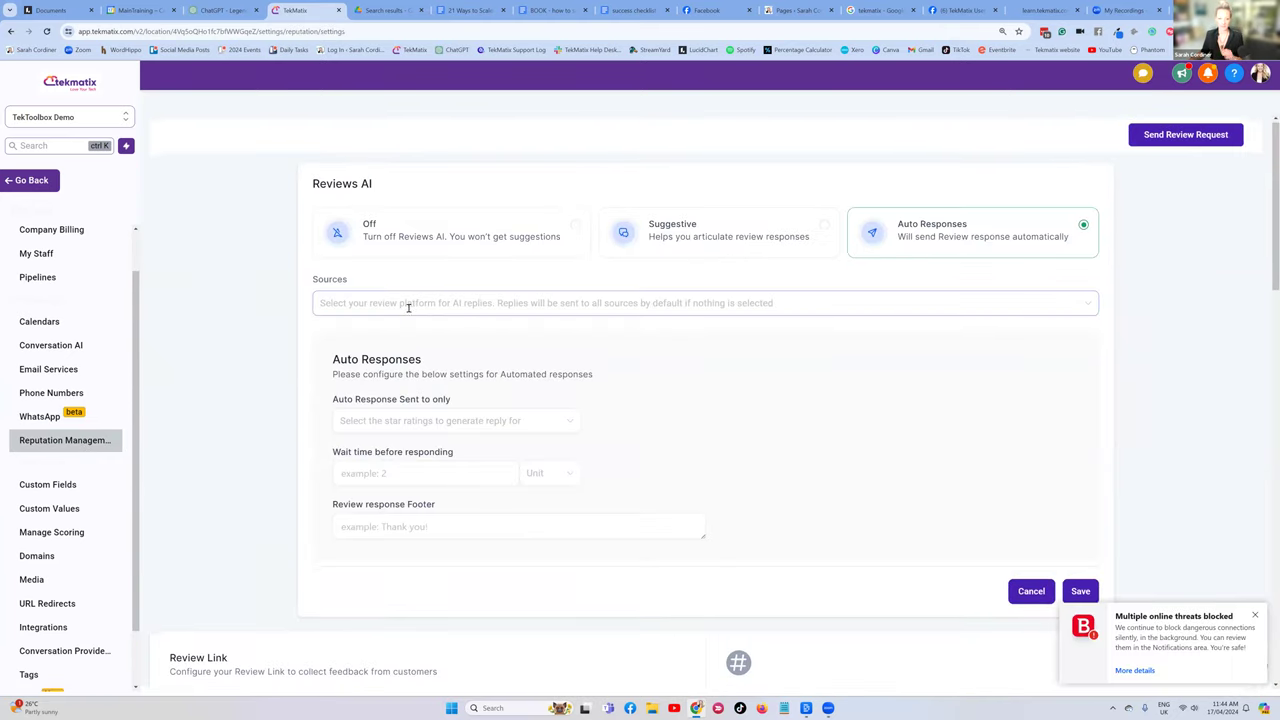
{"action": "scroll", "coordinate": [408, 308], "scroll_direction": "down", "scroll_amount": 3}
{"action": "scroll", "coordinate": [291, 403], "scroll_direction": "down", "scroll_amount": 1}
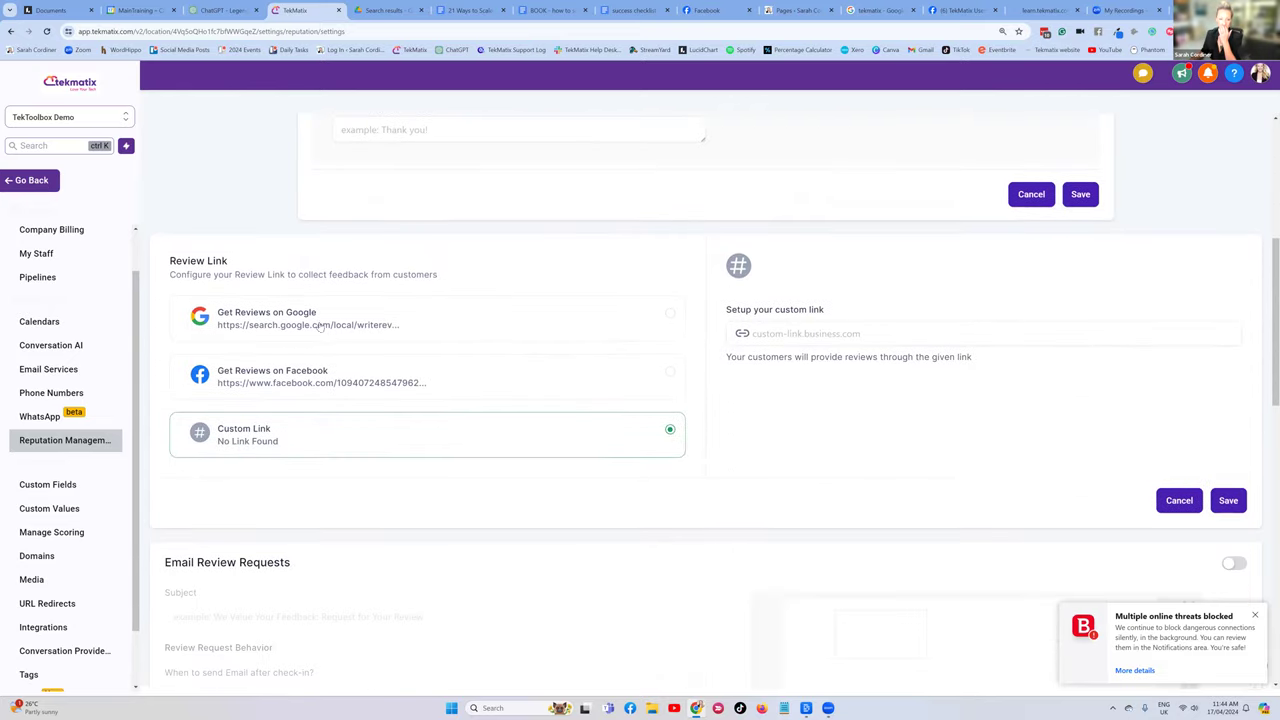
Inspect the Google, Facebook and Custom Link review options, leaving Custom Link selected, and look over the email review request settings
{"action": "left_click", "coordinate": [400, 320]}
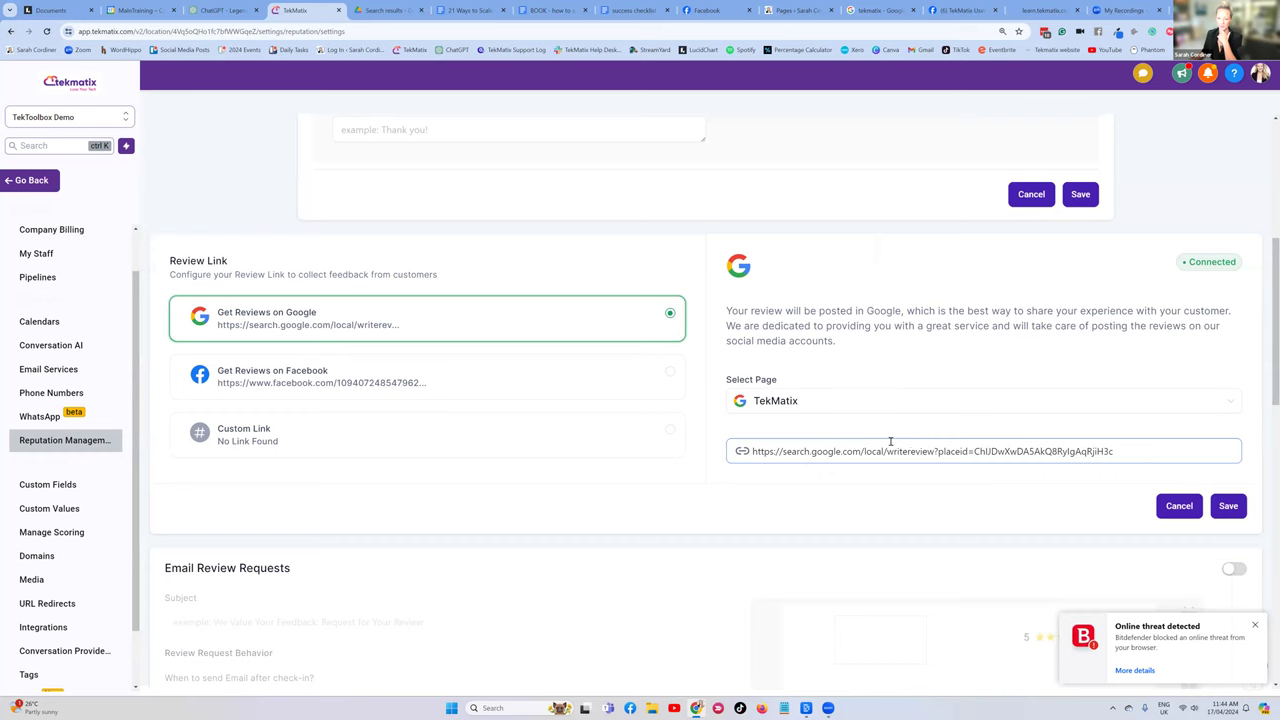
{"action": "left_click", "coordinate": [359, 383]}
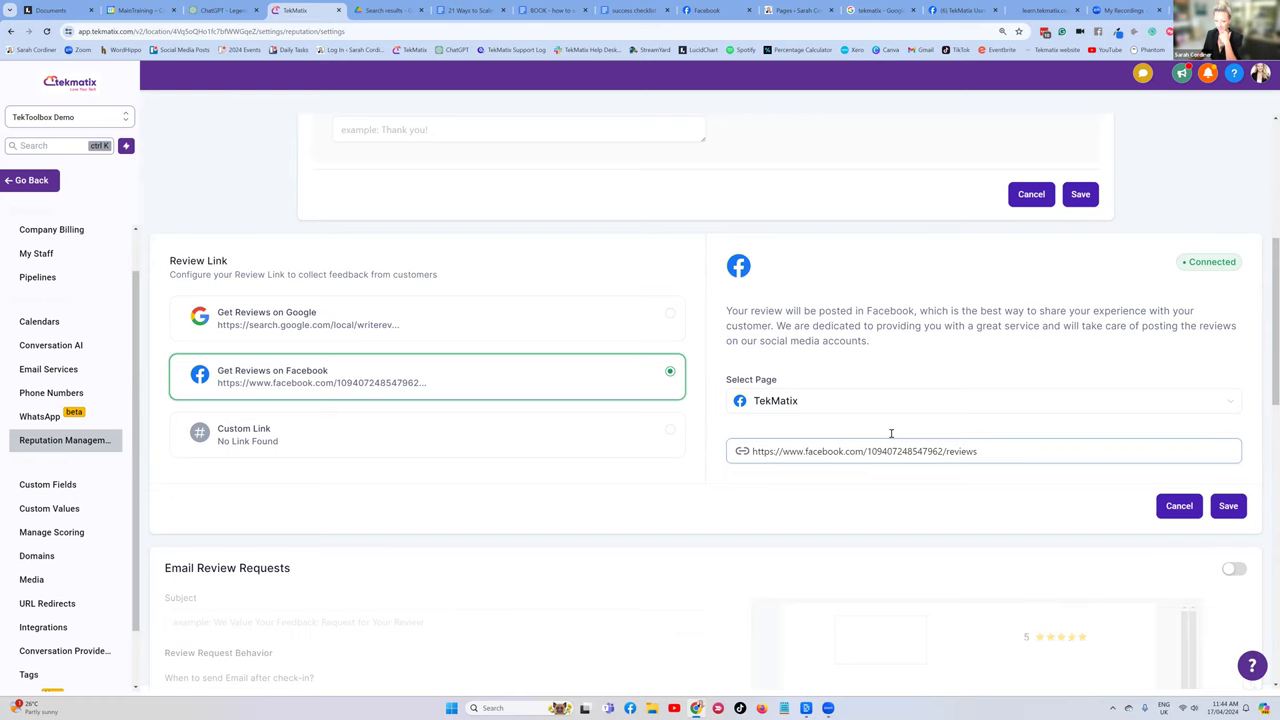
{"action": "left_click", "coordinate": [298, 437]}
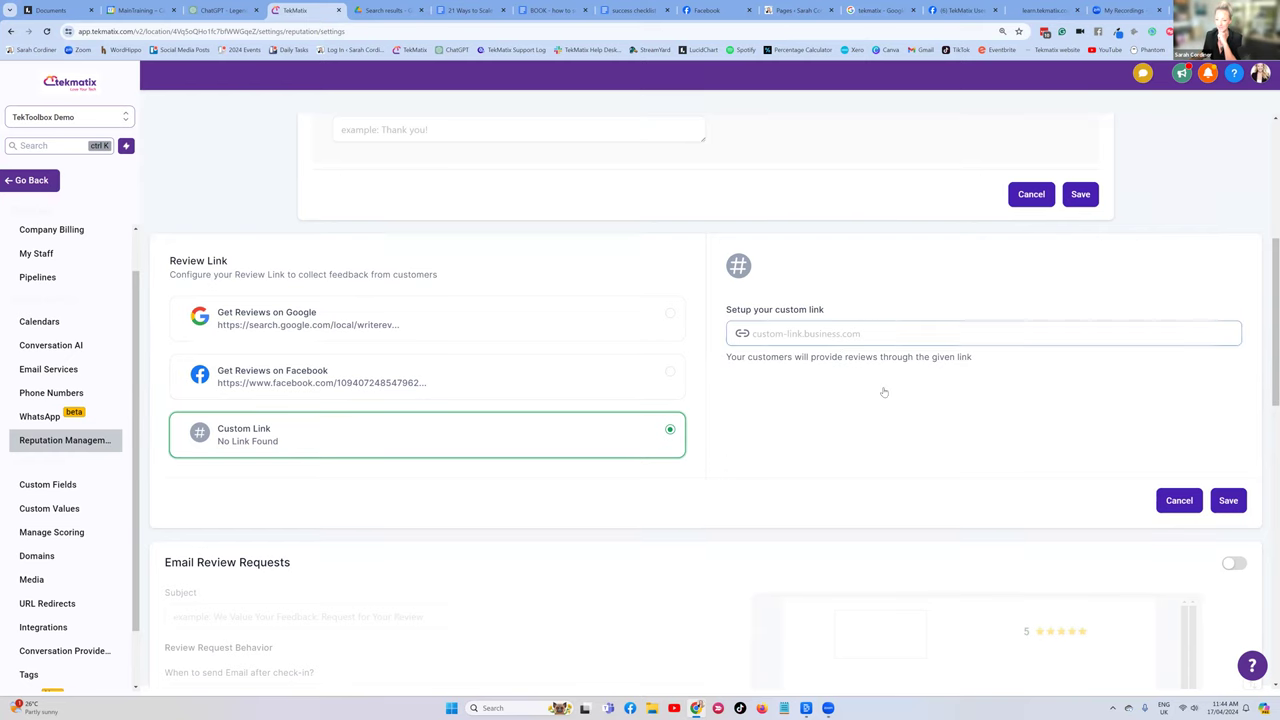
{"action": "scroll", "coordinate": [621, 303], "scroll_direction": "down", "scroll_amount": 3}
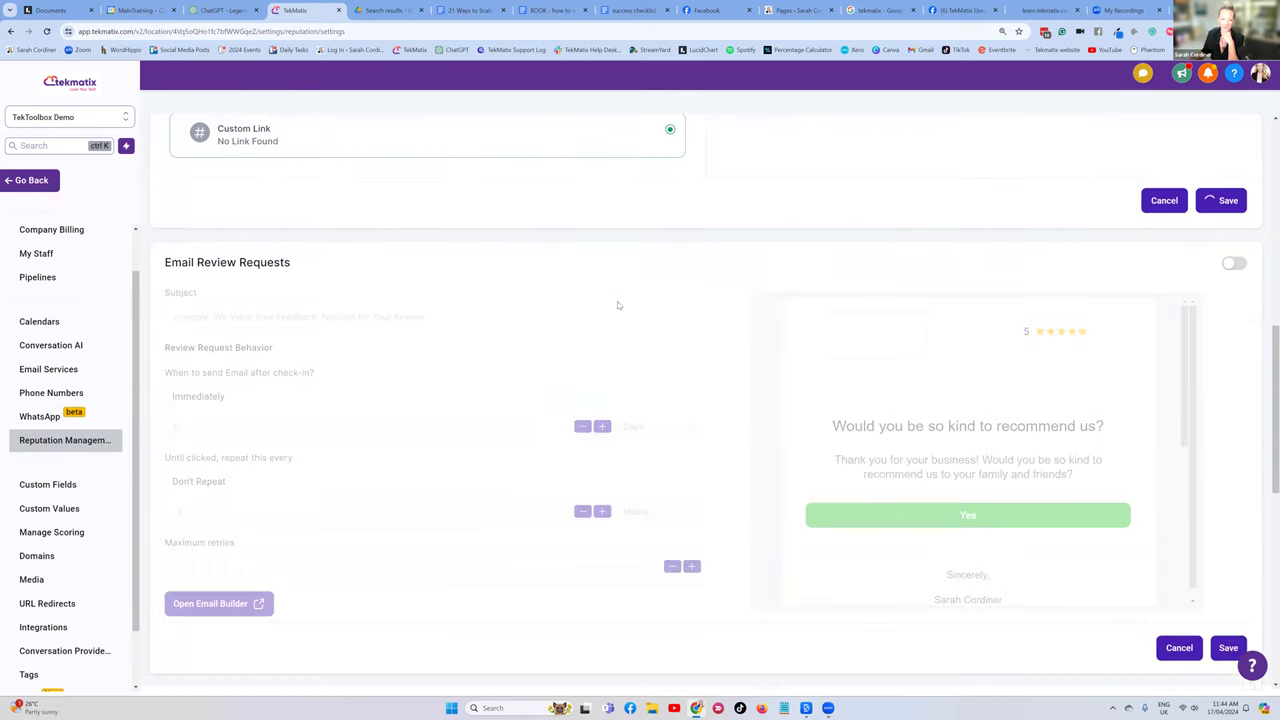
{"action": "scroll", "coordinate": [480, 211], "scroll_direction": "up", "scroll_amount": 2}
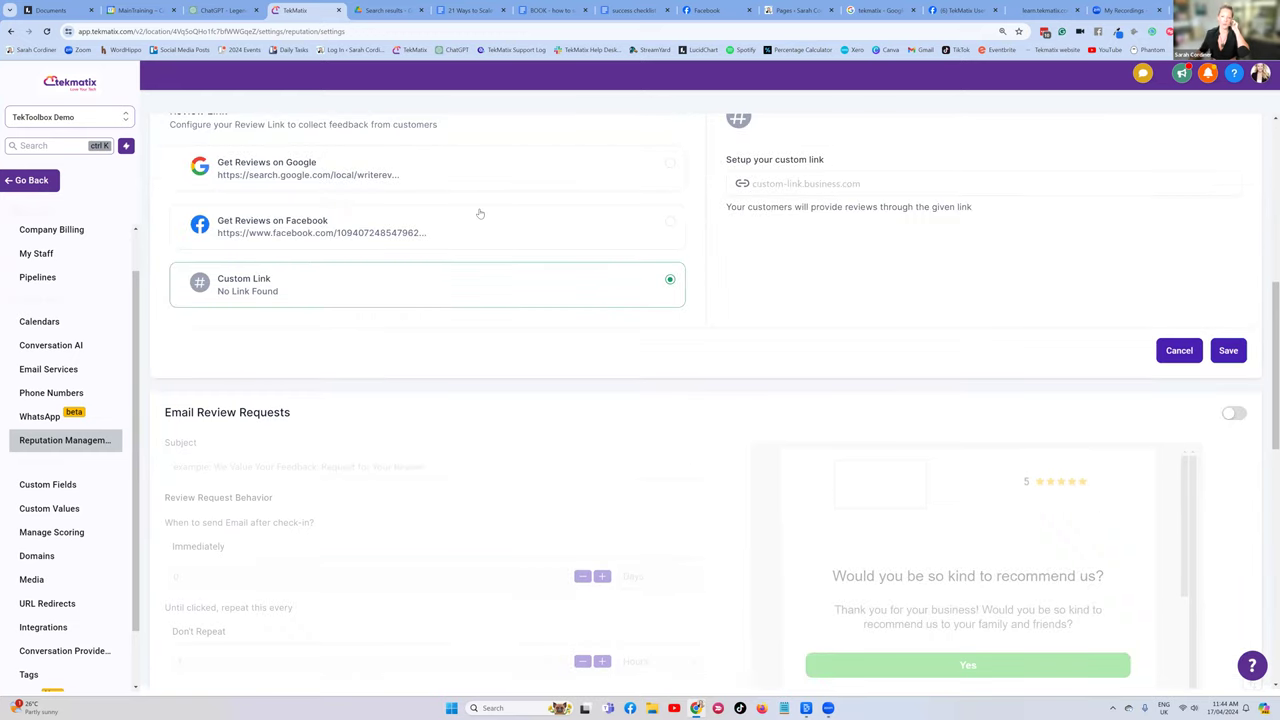
{"action": "scroll", "coordinate": [440, 208], "scroll_direction": "up", "scroll_amount": 2}
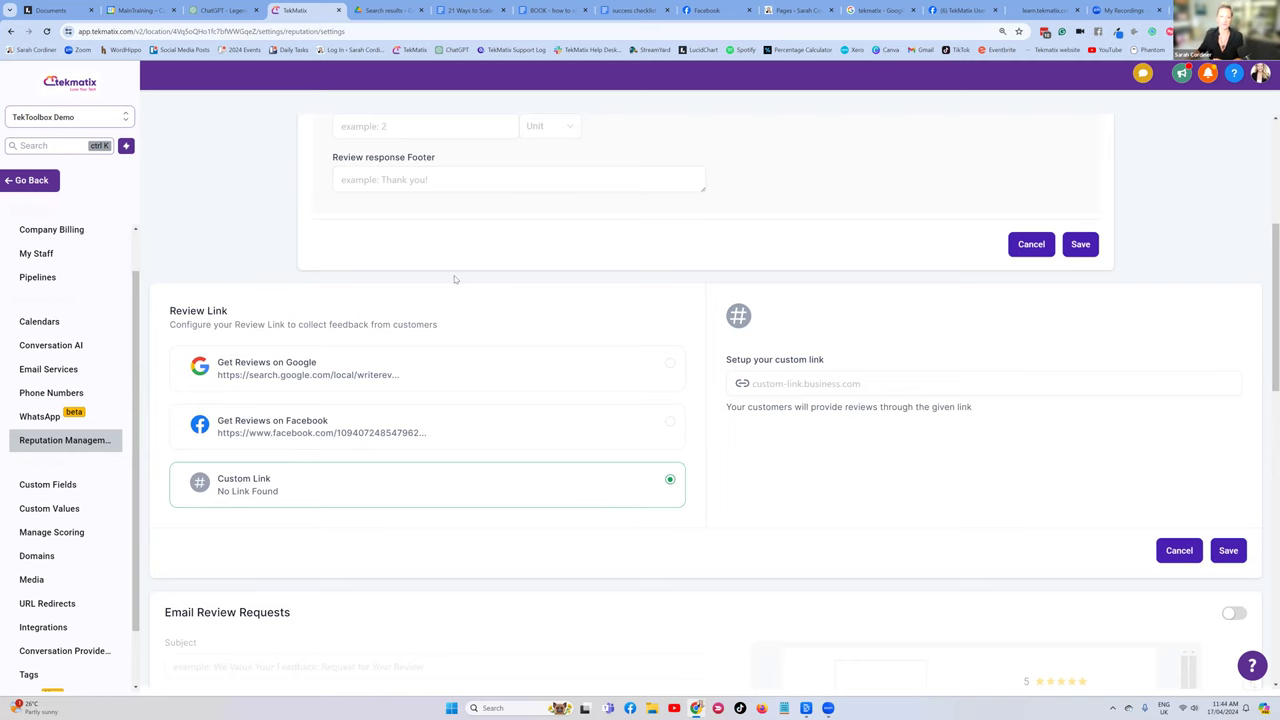
Leave the Reputation Management settings and reopen sarahs home page in the page builder
{"action": "scroll", "coordinate": [480, 200], "scroll_direction": "up", "scroll_amount": 2}
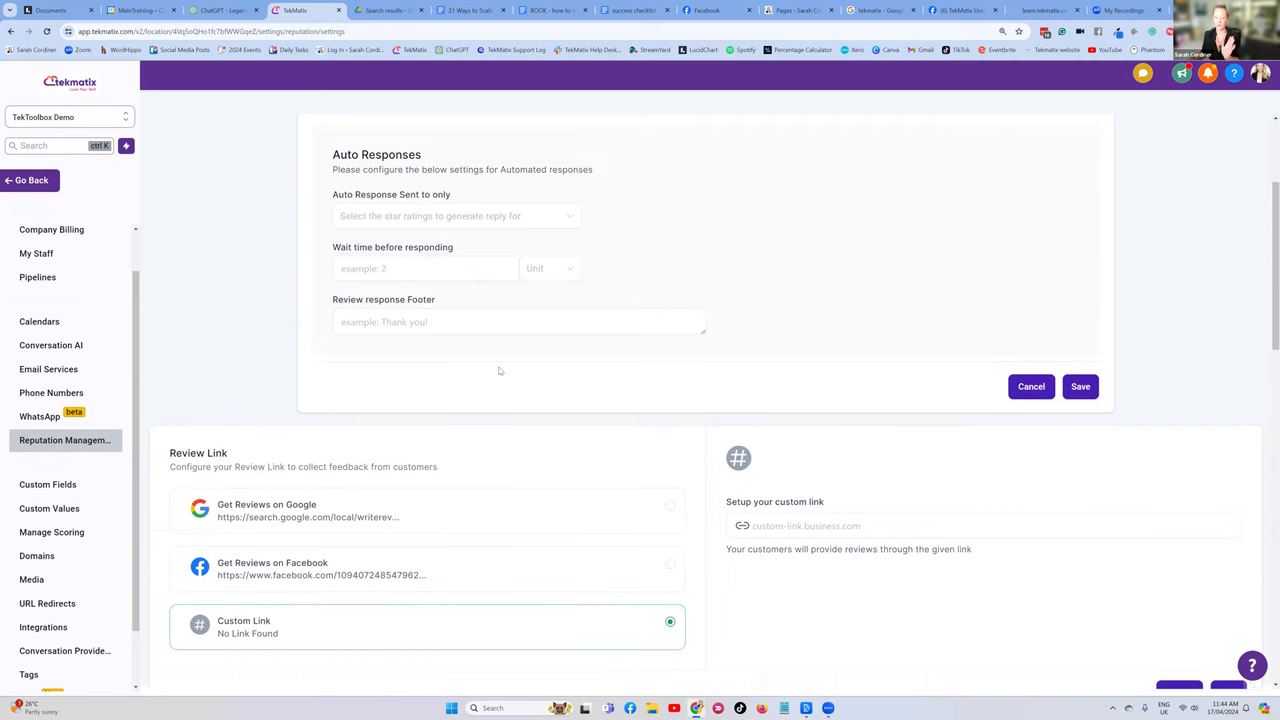
{"action": "scroll", "coordinate": [185, 80], "scroll_direction": "down", "scroll_amount": 2}
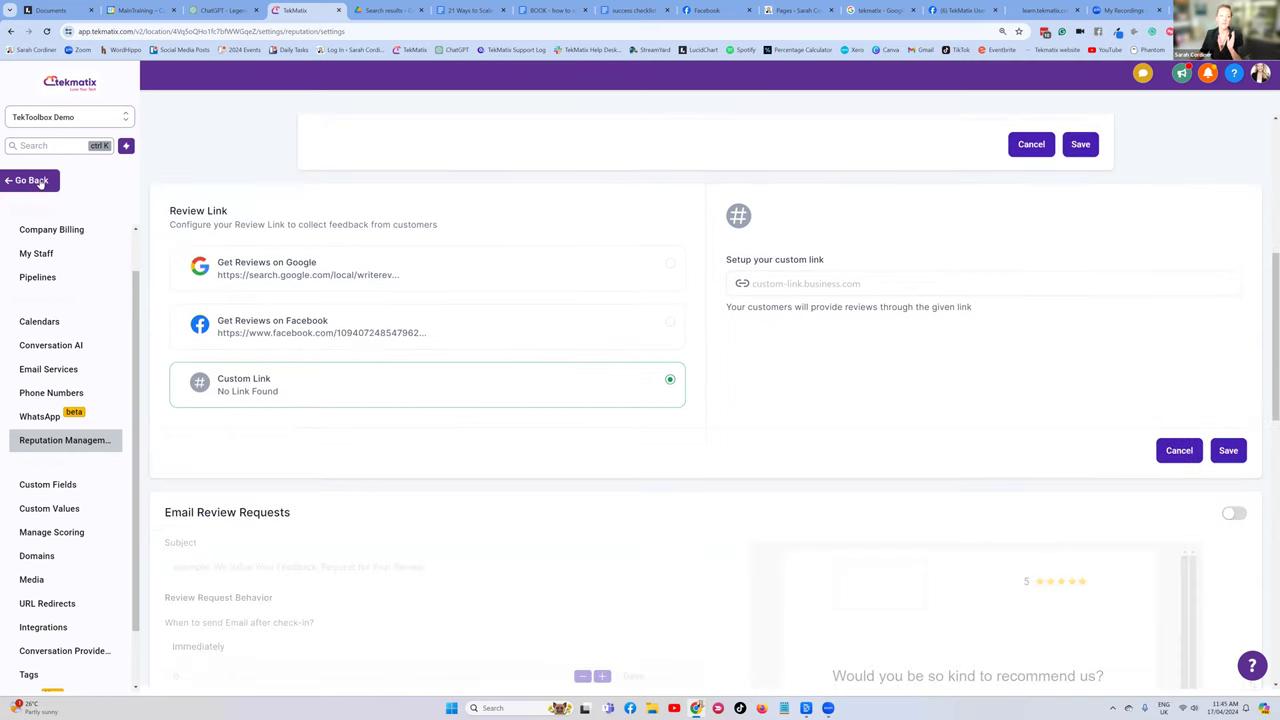
{"action": "left_click", "coordinate": [40, 179]}
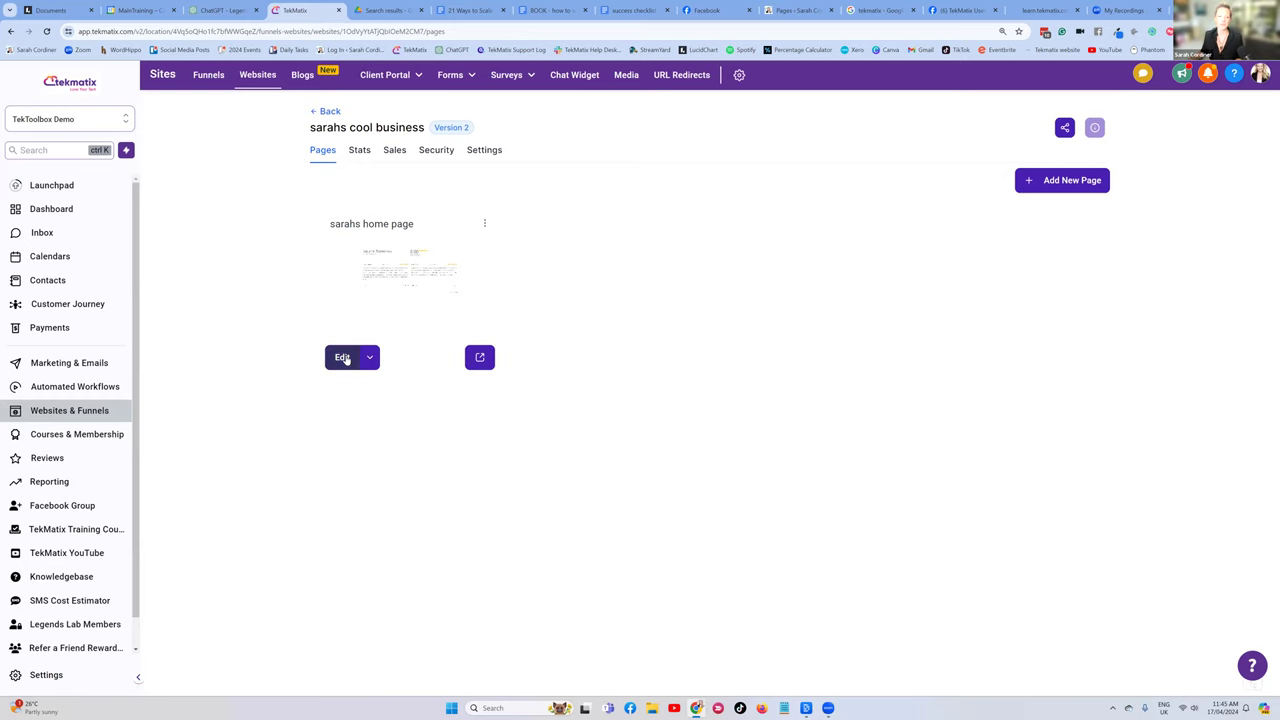
{"action": "left_click", "coordinate": [420, 274]}
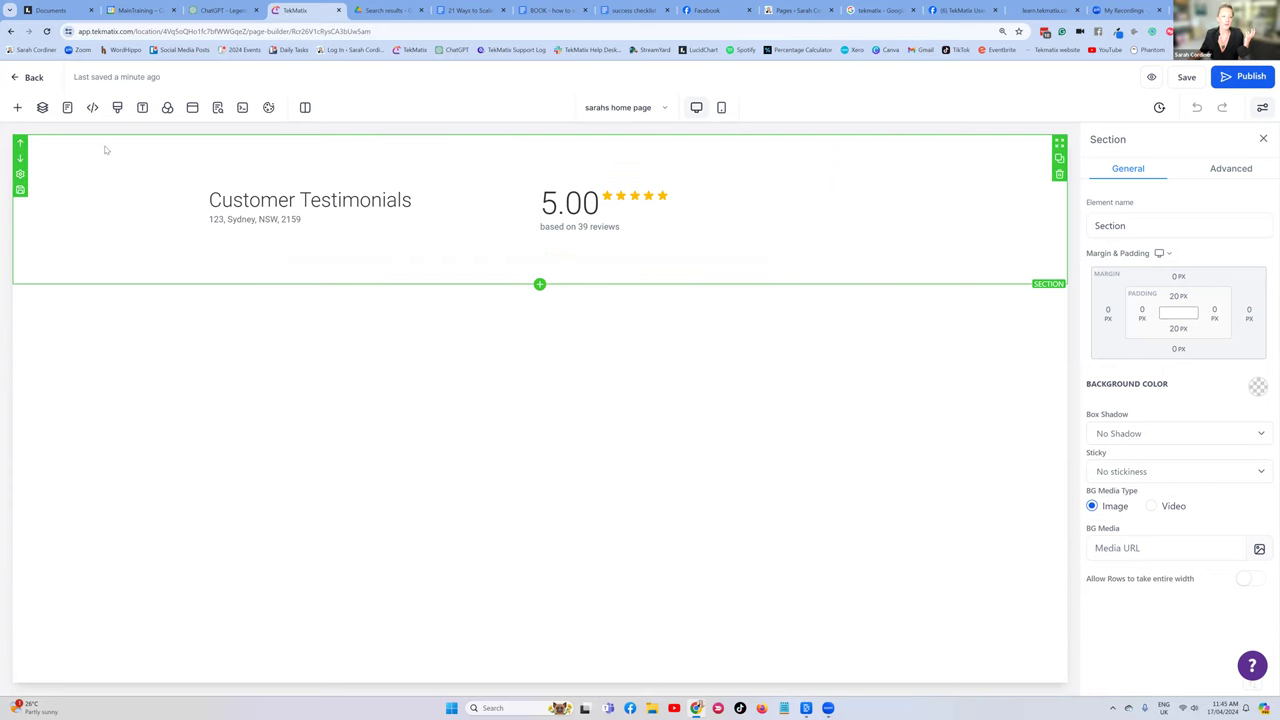
Add a 1 column row below the Customer Testimonials review widget
{"action": "left_click", "coordinate": [18, 107]}
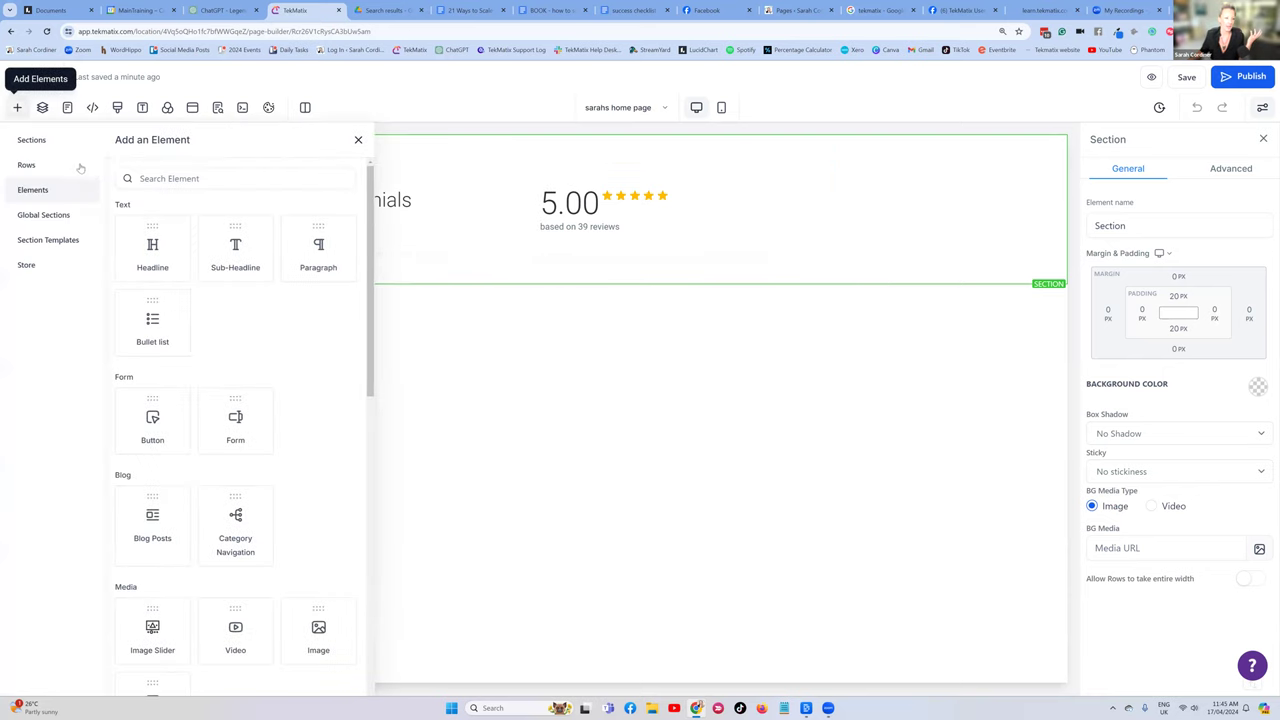
{"action": "left_click", "coordinate": [32, 142]}
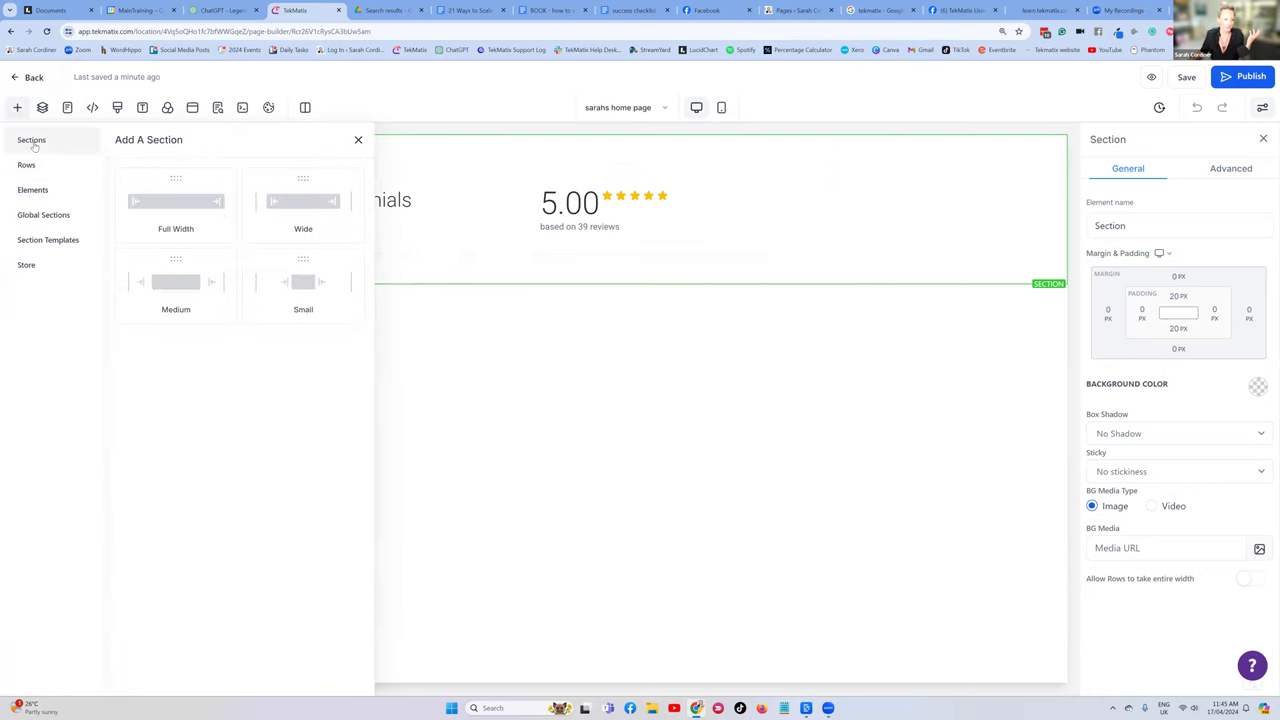
{"action": "left_click", "coordinate": [27, 167]}
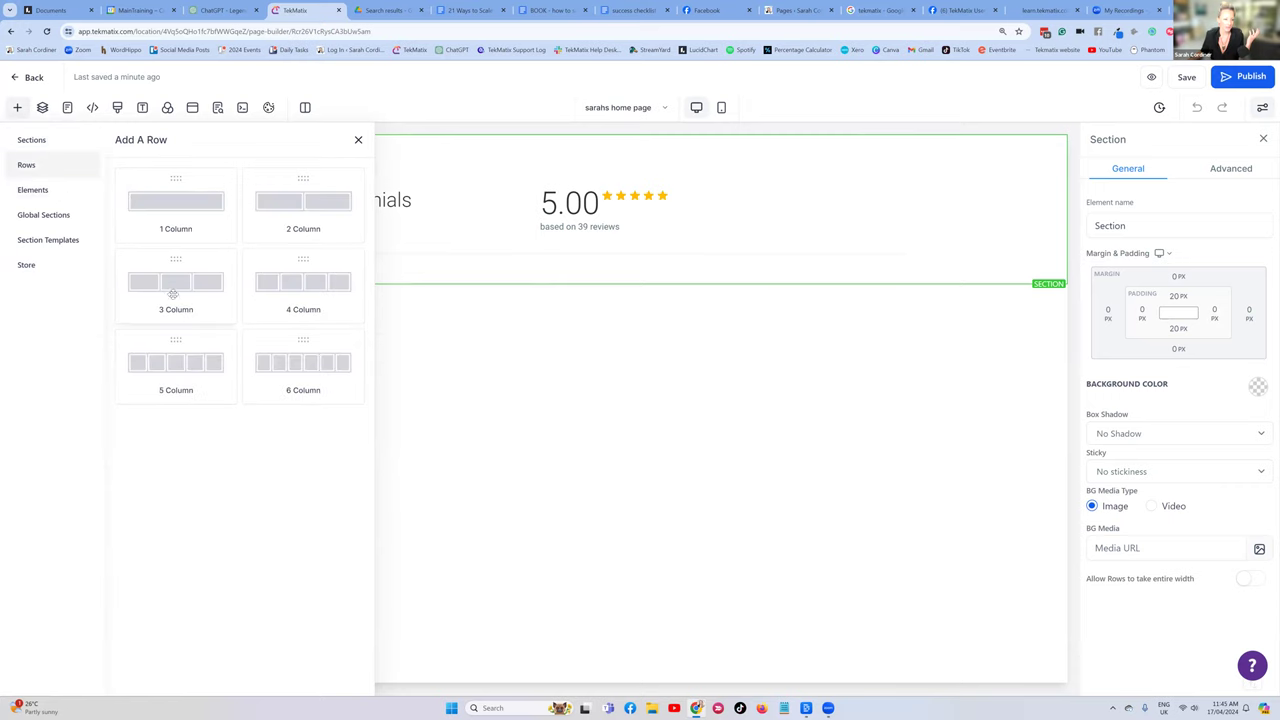
{"action": "left_click_drag", "start_coordinate": [175, 288], "coordinate": [489, 290]}
{"action": "left_click", "coordinate": [17, 107]}
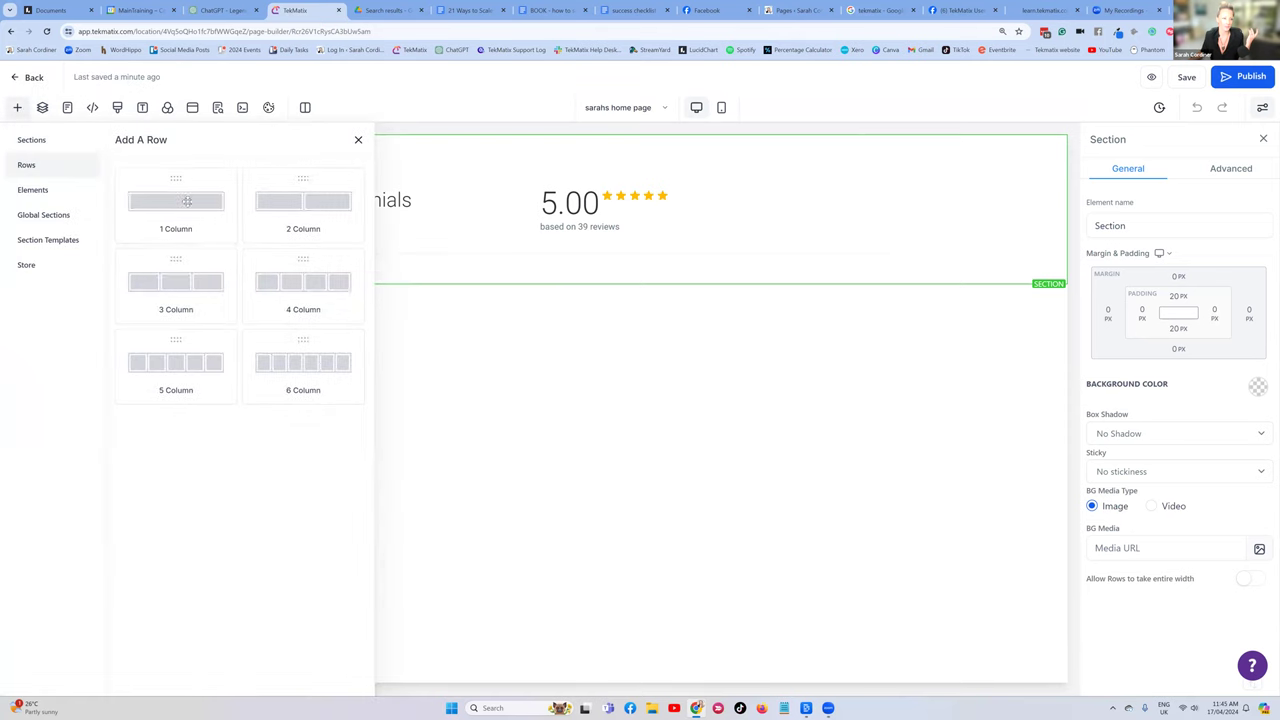
{"action": "left_click_drag", "start_coordinate": [176, 206], "coordinate": [628, 336]}
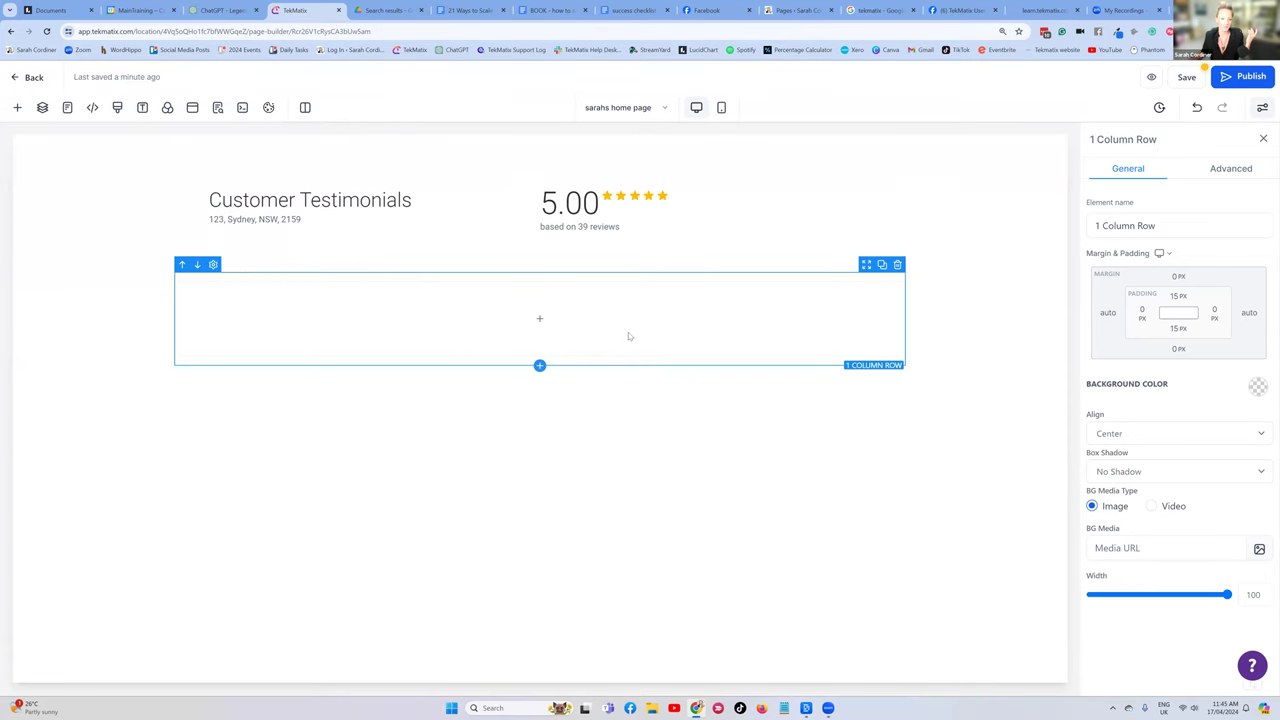
Insert a 3 column row between the review widget and the empty 1 column row
{"action": "left_click", "coordinate": [540, 317]}
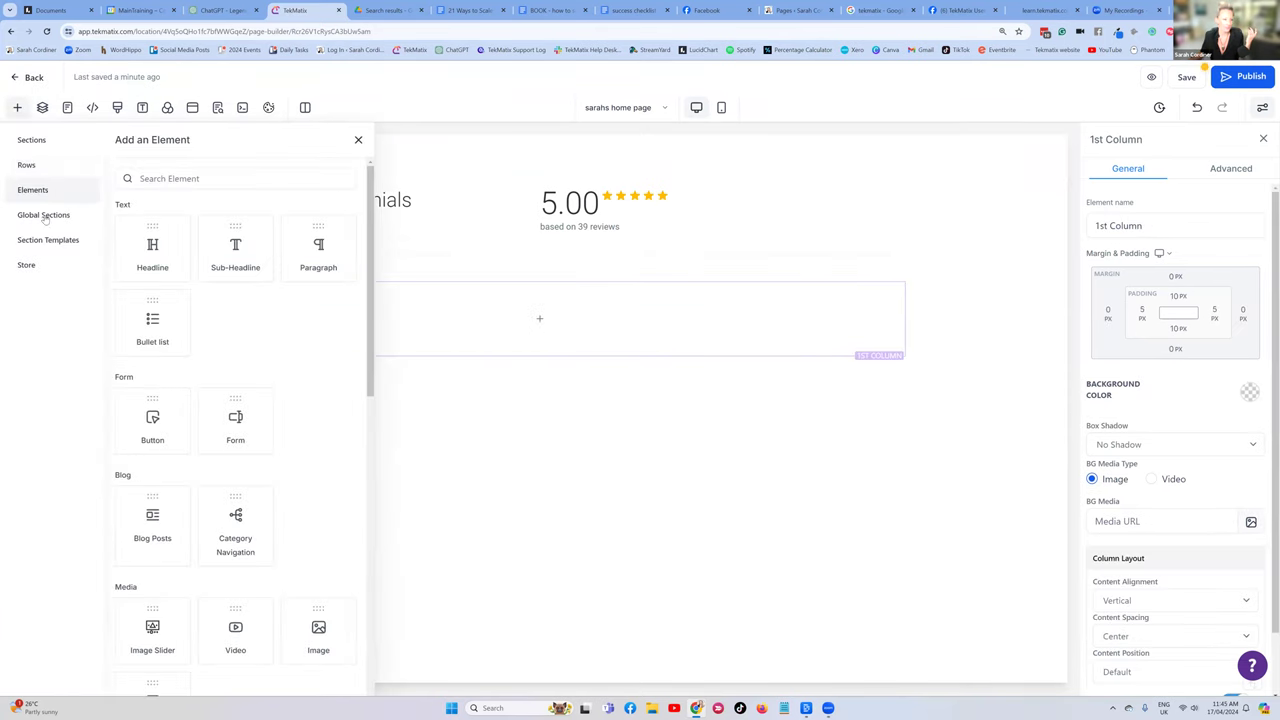
{"action": "left_click", "coordinate": [36, 141]}
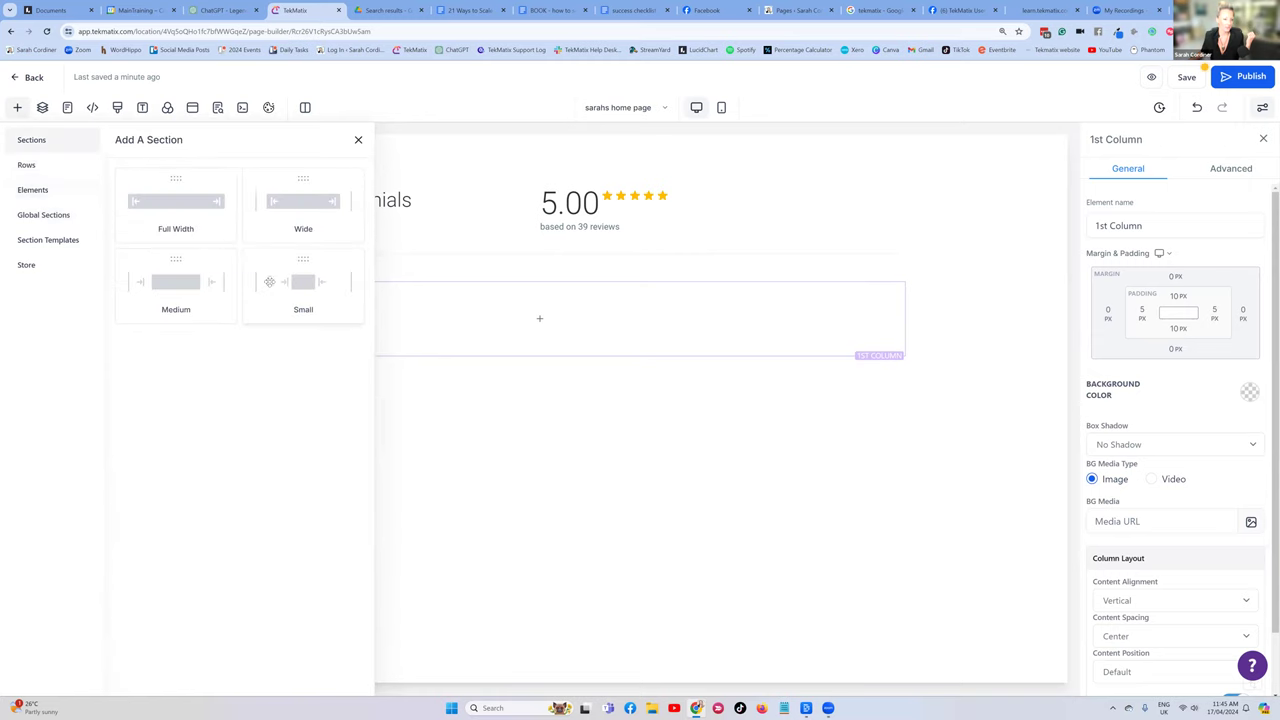
{"action": "left_click", "coordinate": [28, 166]}
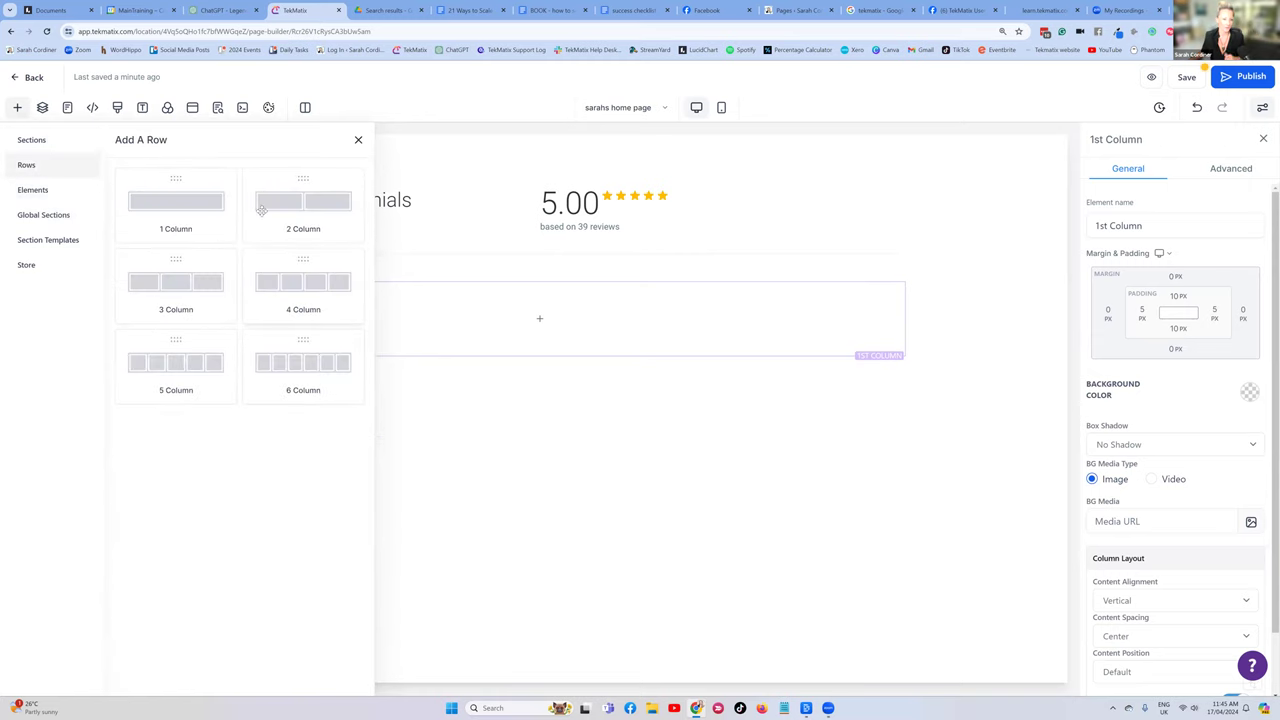
{"action": "left_click_drag", "start_coordinate": [294, 294], "coordinate": [541, 316]}
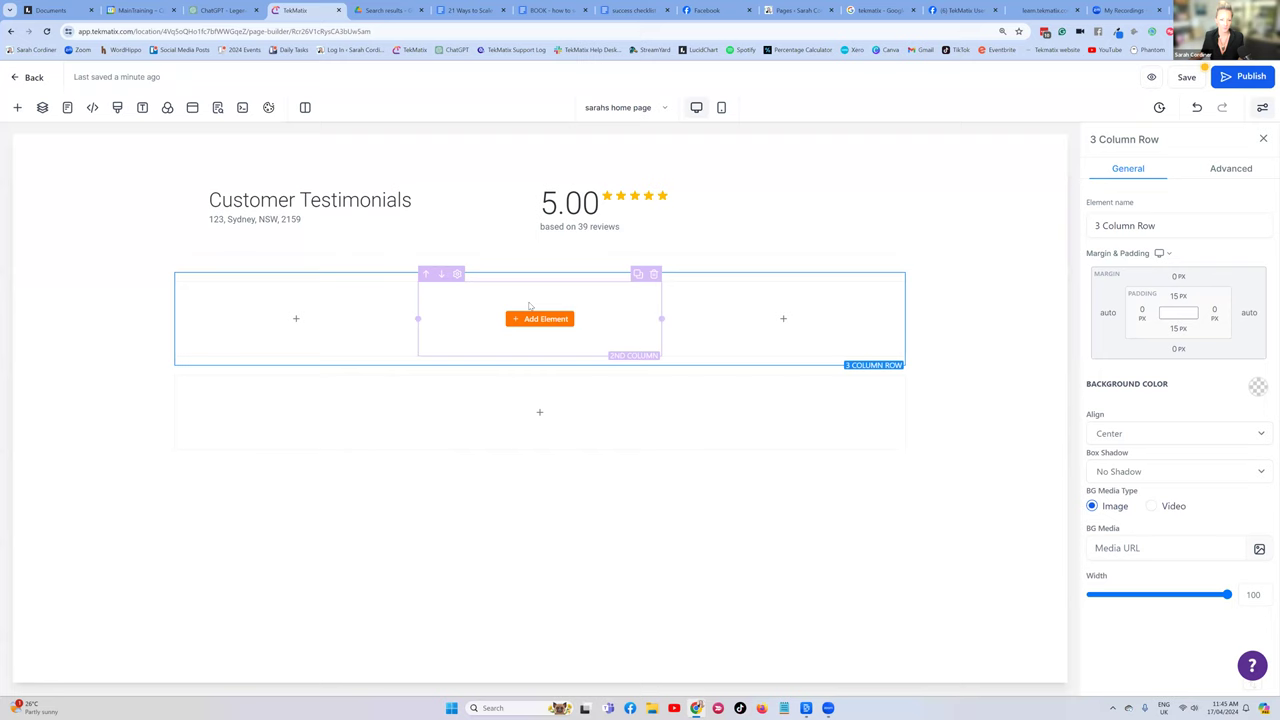
Add an Image element to the first column of the 3 column row
{"action": "left_click", "coordinate": [301, 320]}
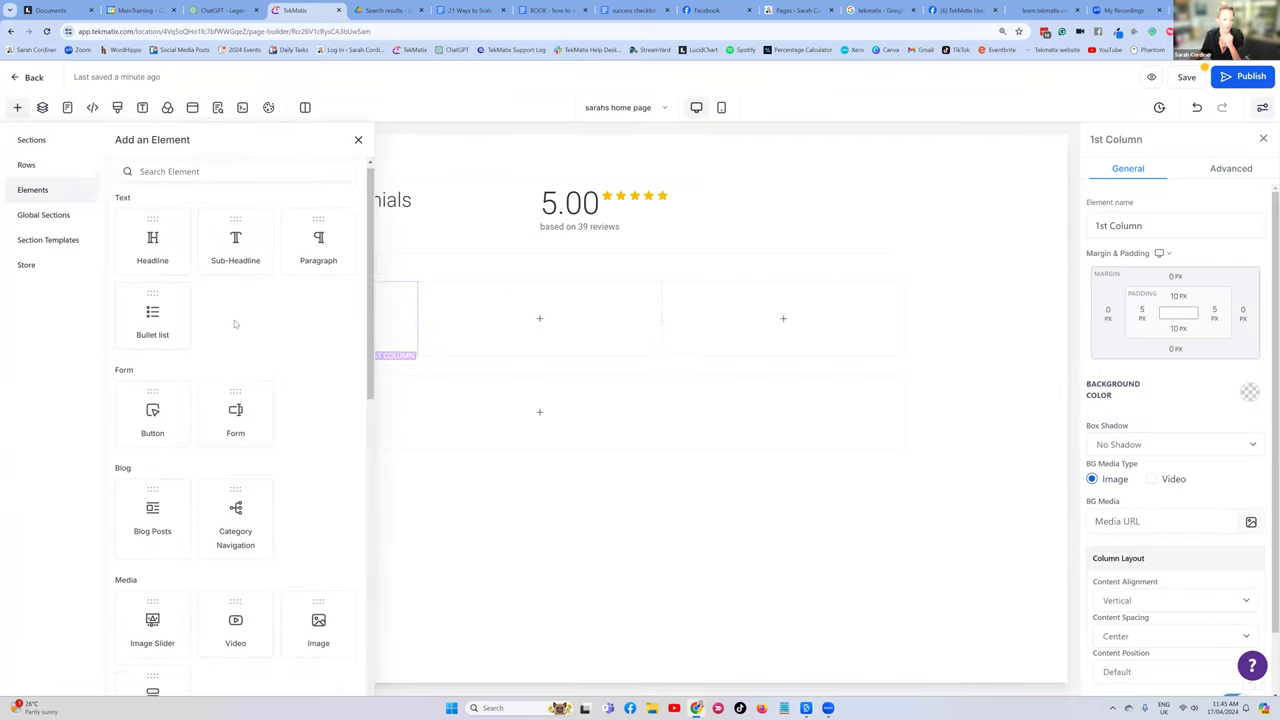
{"action": "scroll", "coordinate": [229, 321], "scroll_direction": "down", "scroll_amount": 2}
{"action": "scroll", "coordinate": [229, 321], "scroll_direction": "down", "scroll_amount": 5}
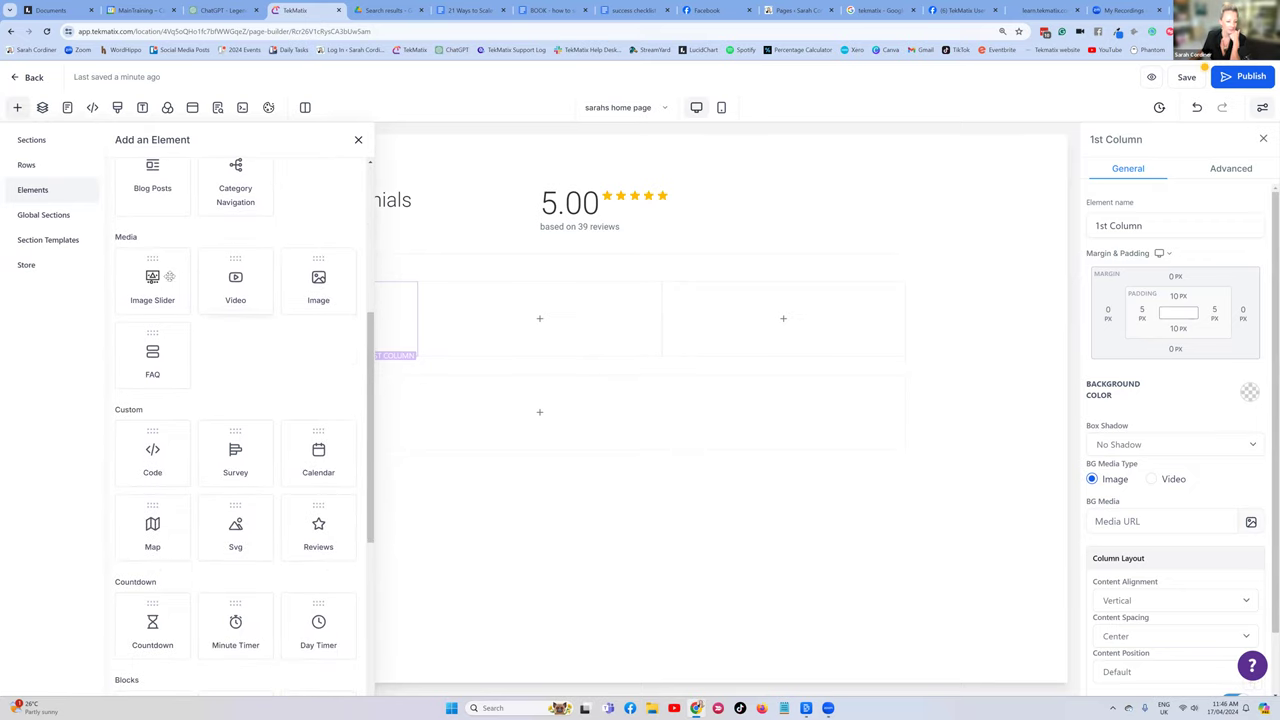
{"action": "scroll", "coordinate": [163, 305], "scroll_direction": "down", "scroll_amount": 4}
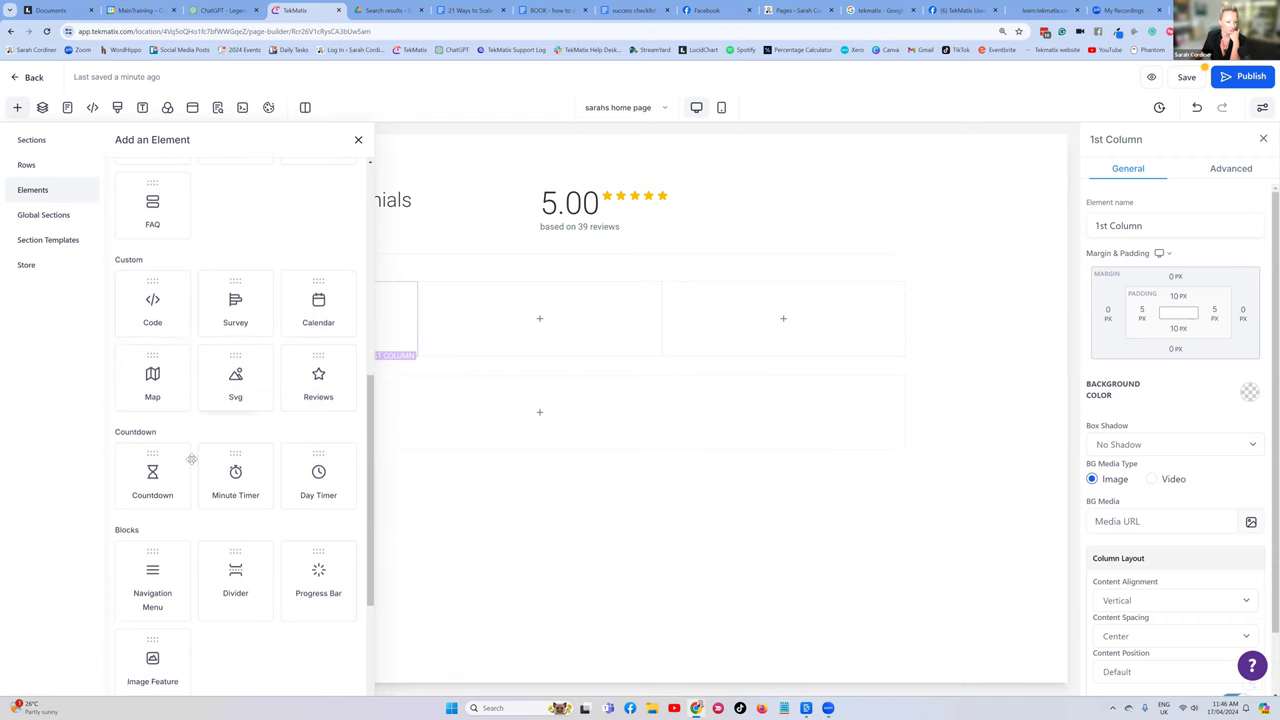
{"action": "scroll", "coordinate": [160, 440], "scroll_direction": "down", "scroll_amount": 4}
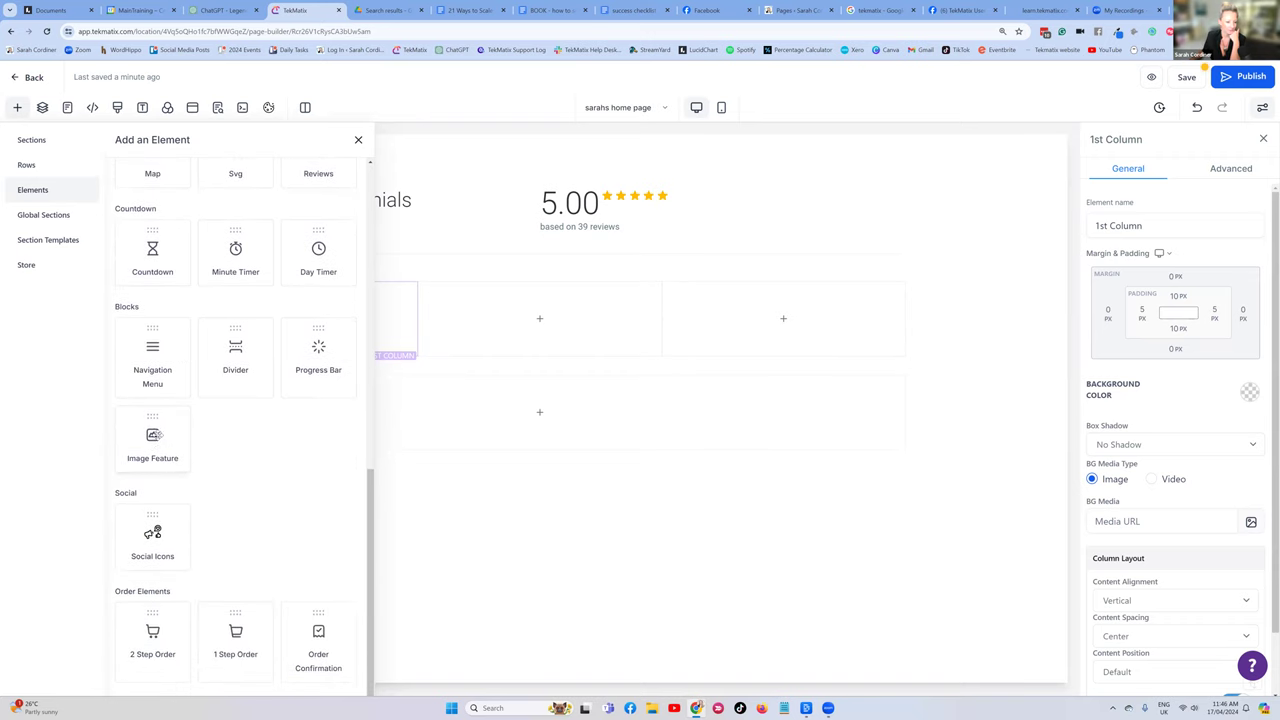
{"action": "scroll", "coordinate": [155, 435], "scroll_direction": "up", "scroll_amount": 10}
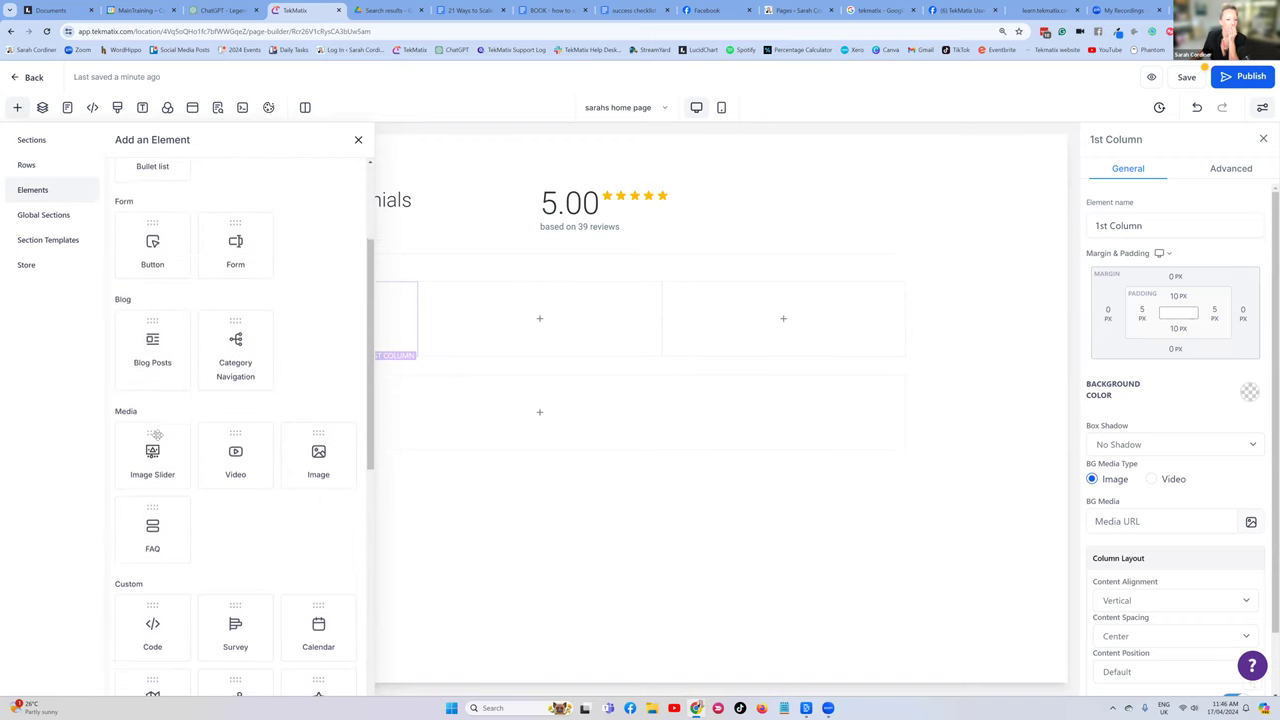
{"action": "scroll", "coordinate": [240, 425], "scroll_direction": "down", "scroll_amount": 1}
{"action": "left_click_drag", "start_coordinate": [316, 412], "coordinate": [318, 333]}
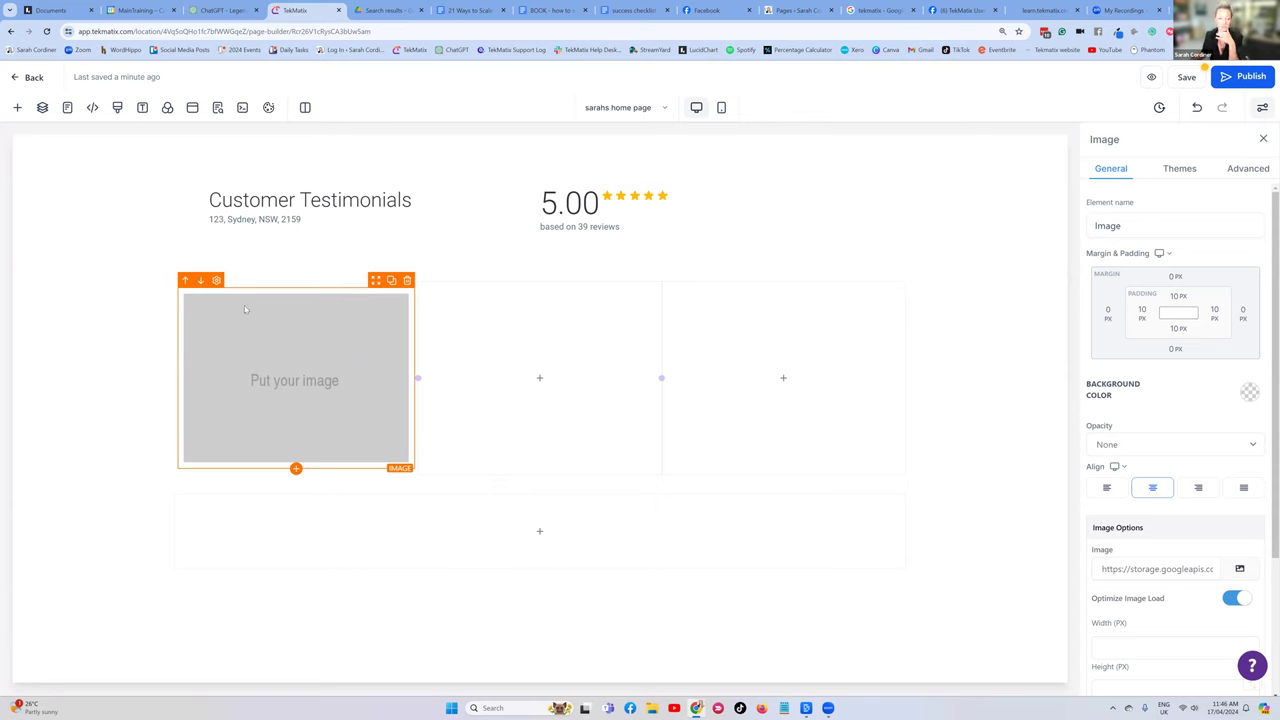
Open the media library for the placeholder image and search Unsplash for "5 stars"
{"action": "left_click", "coordinate": [17, 107]}
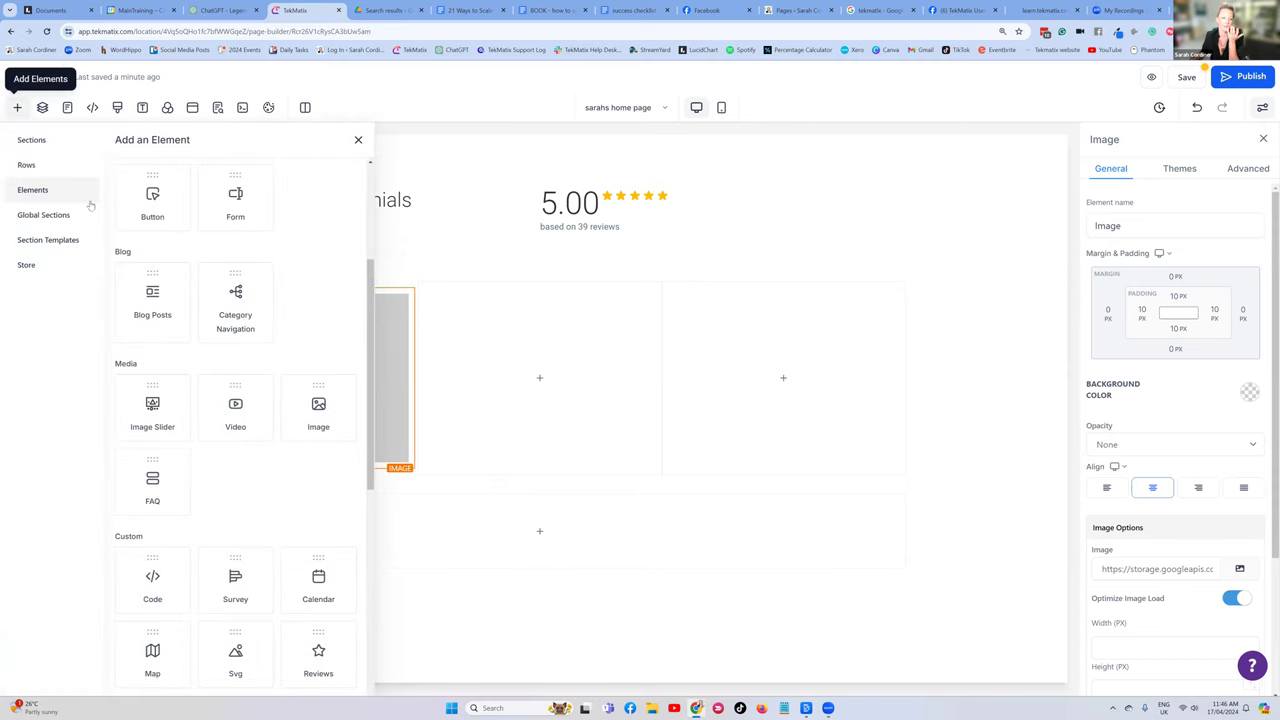
{"action": "left_click", "coordinate": [407, 297]}
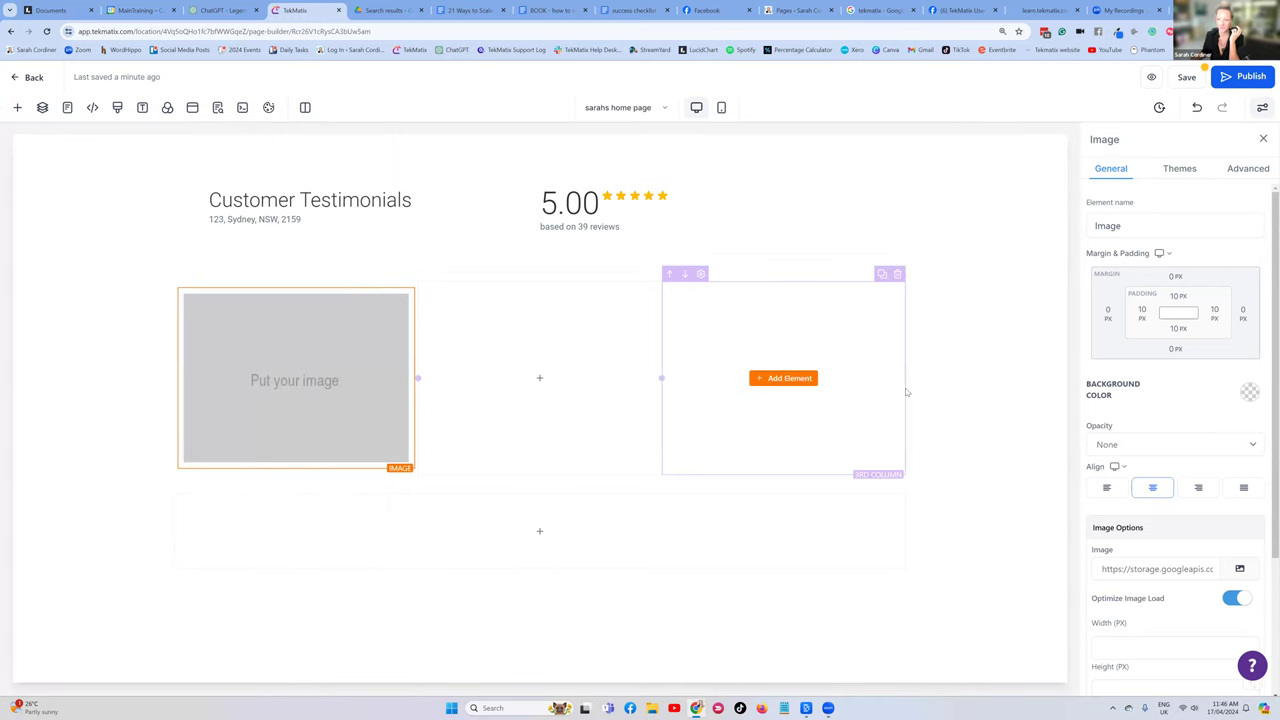
{"action": "scroll", "coordinate": [1169, 328], "scroll_direction": "down", "scroll_amount": 2}
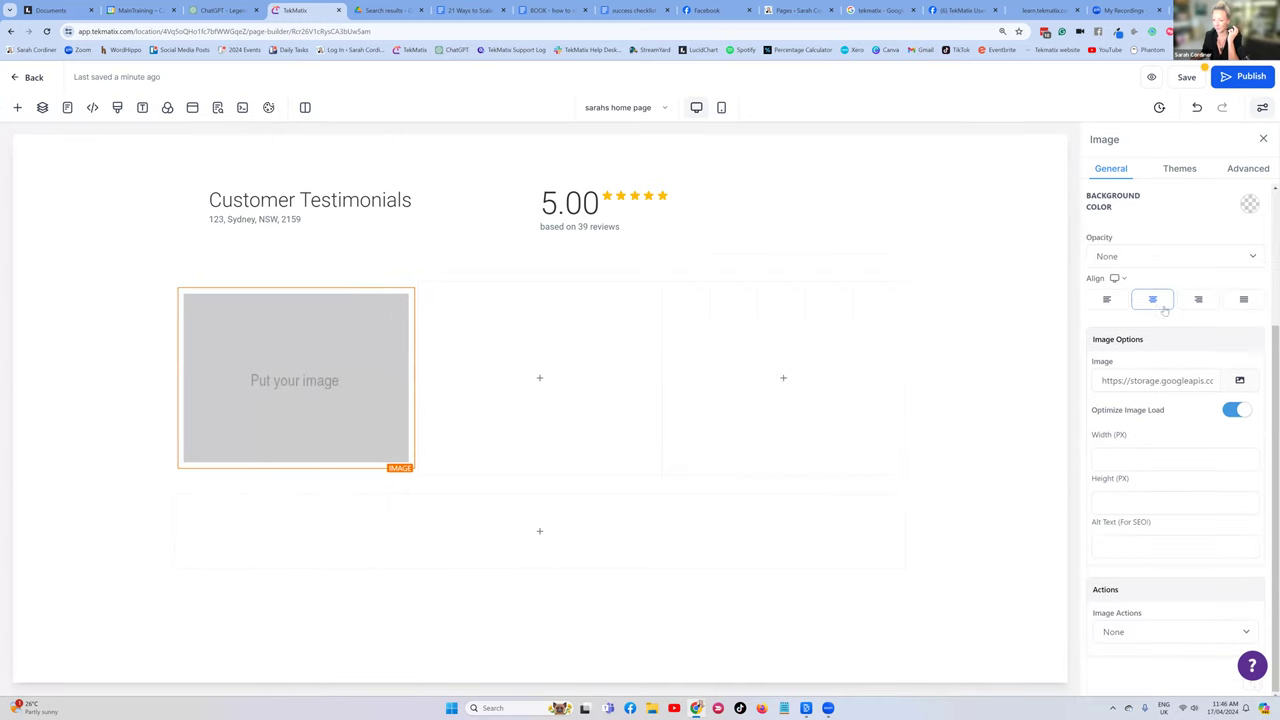
{"action": "left_click", "coordinate": [1239, 380]}
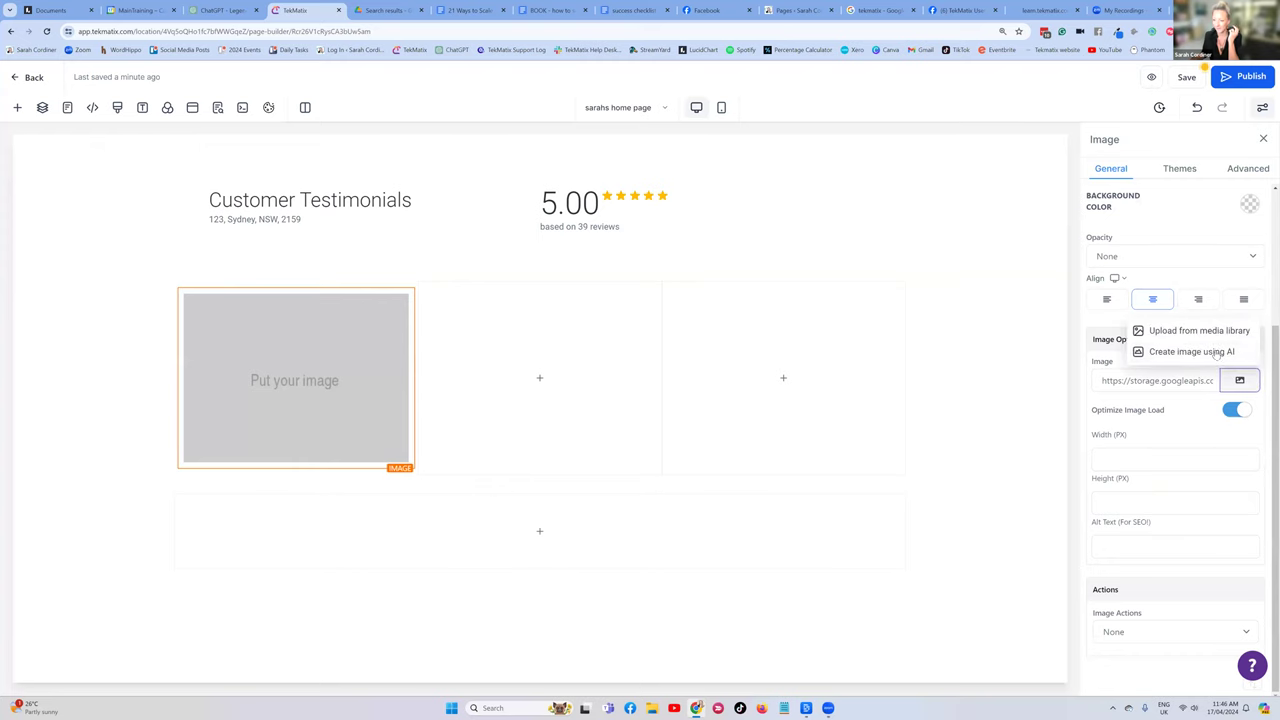
{"action": "left_click", "coordinate": [1177, 331]}
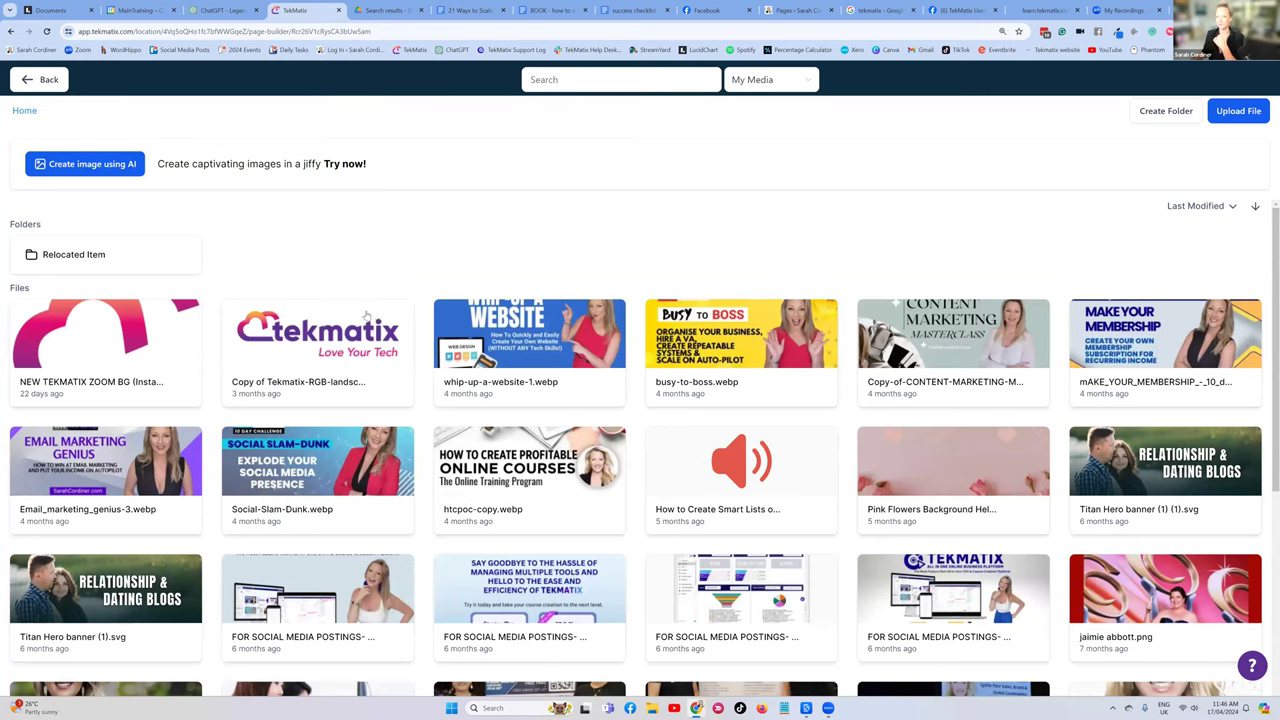
{"action": "left_click", "coordinate": [775, 86]}
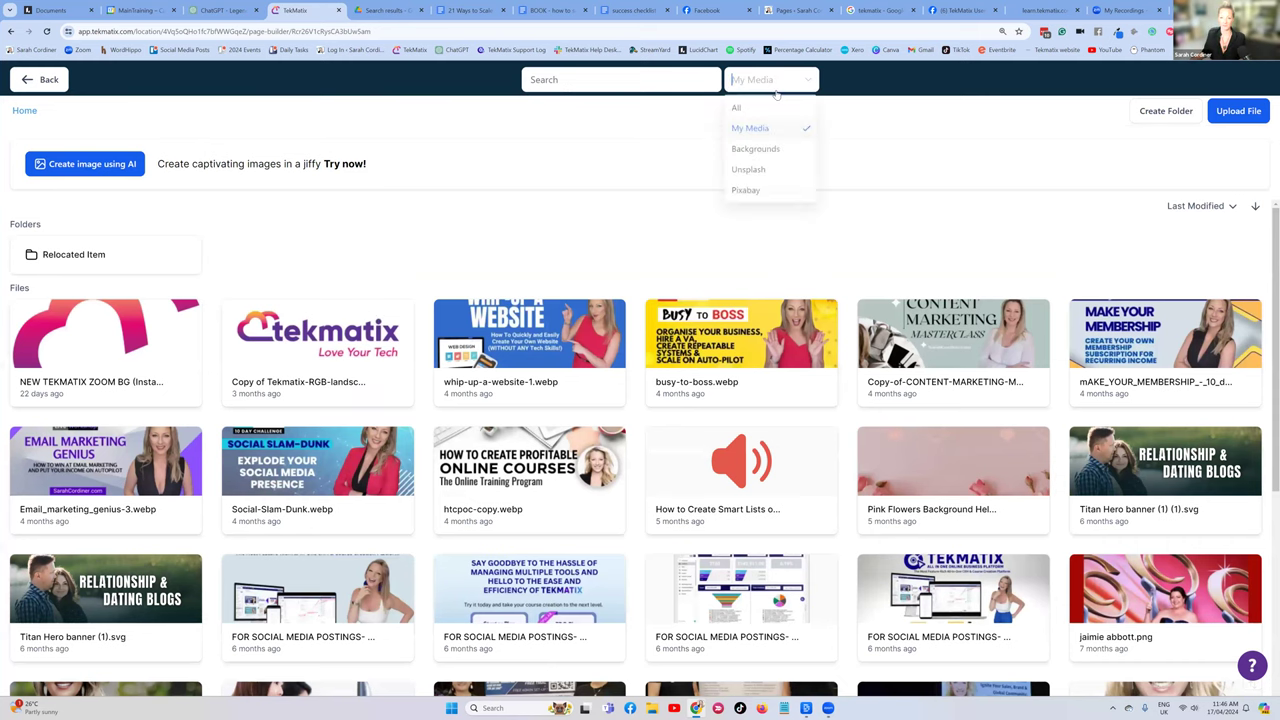
{"action": "left_click", "coordinate": [748, 169]}
{"action": "left_click", "coordinate": [573, 80]}
{"action": "type", "text": "5 stars"}
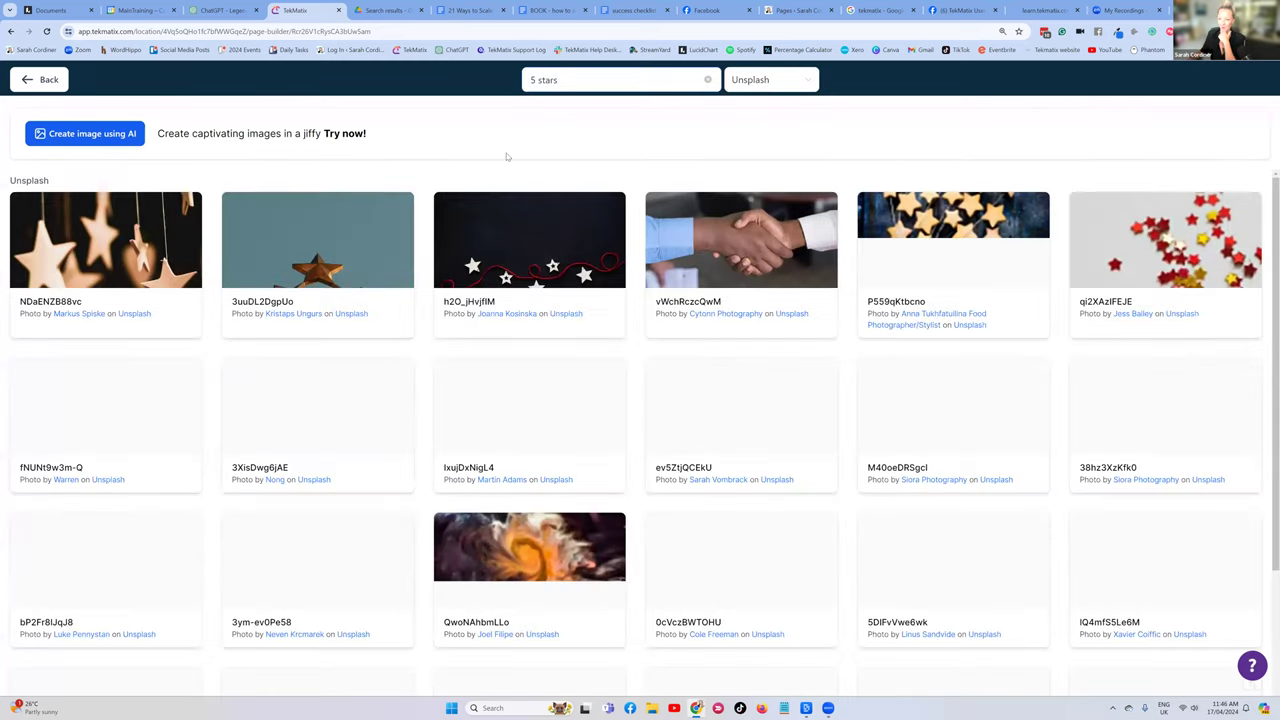
Look through the Unsplash results and use the hanging wooden stars photo as the first column's image
{"action": "scroll", "coordinate": [557, 237], "scroll_direction": "down", "scroll_amount": 1}
{"action": "scroll", "coordinate": [557, 237], "scroll_direction": "down", "scroll_amount": 1}
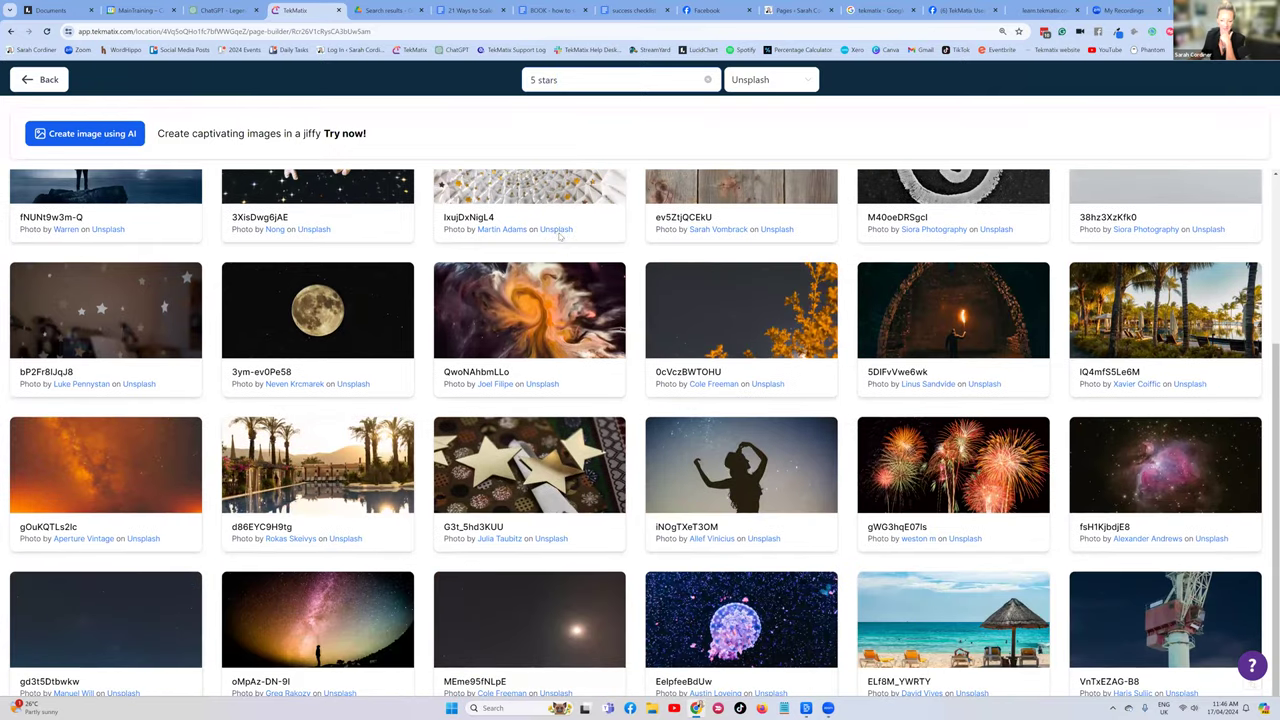
{"action": "scroll", "coordinate": [650, 132], "scroll_direction": "down", "scroll_amount": 1}
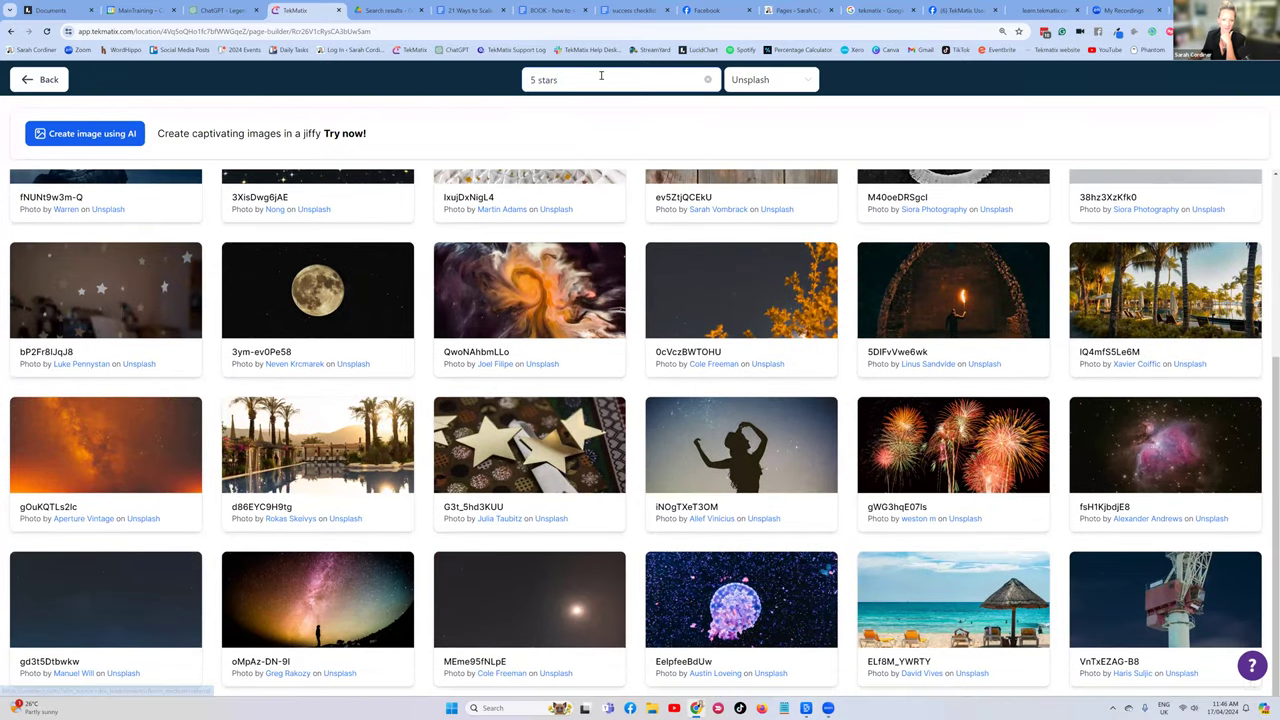
{"action": "scroll", "coordinate": [189, 296], "scroll_direction": "up", "scroll_amount": 2}
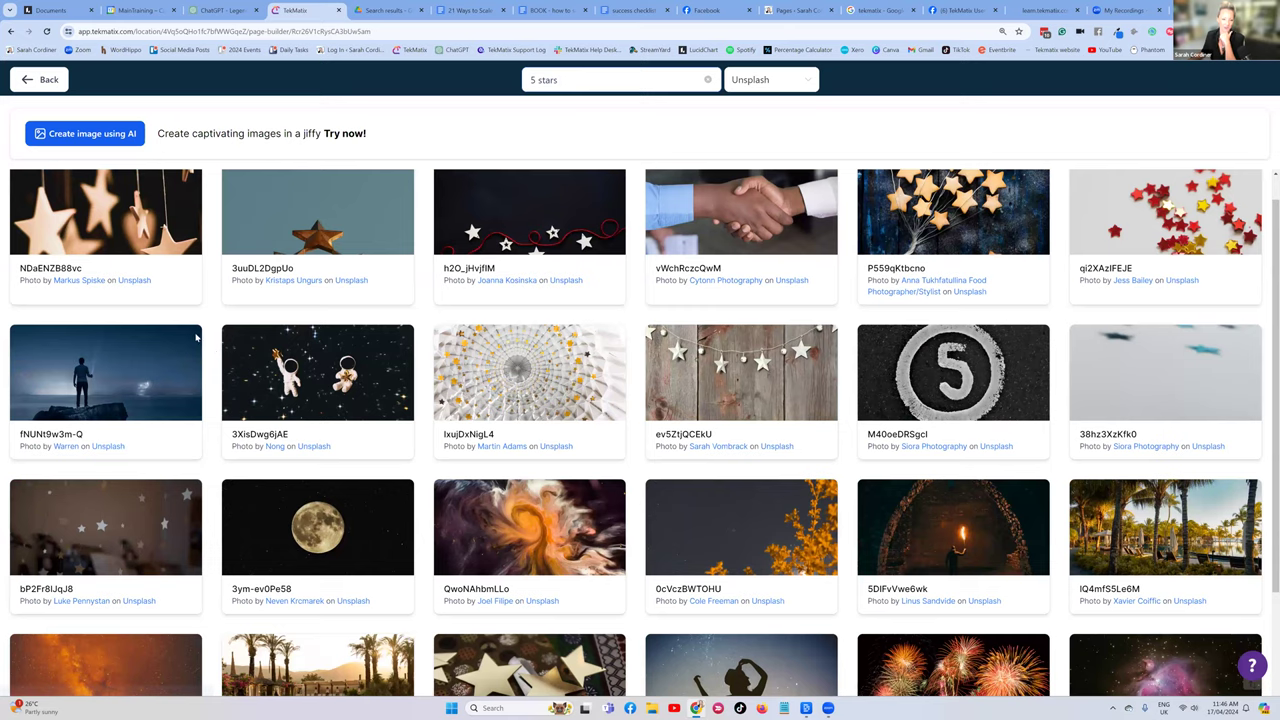
{"action": "scroll", "coordinate": [196, 337], "scroll_direction": "up", "scroll_amount": 1}
{"action": "left_click", "coordinate": [196, 337]}
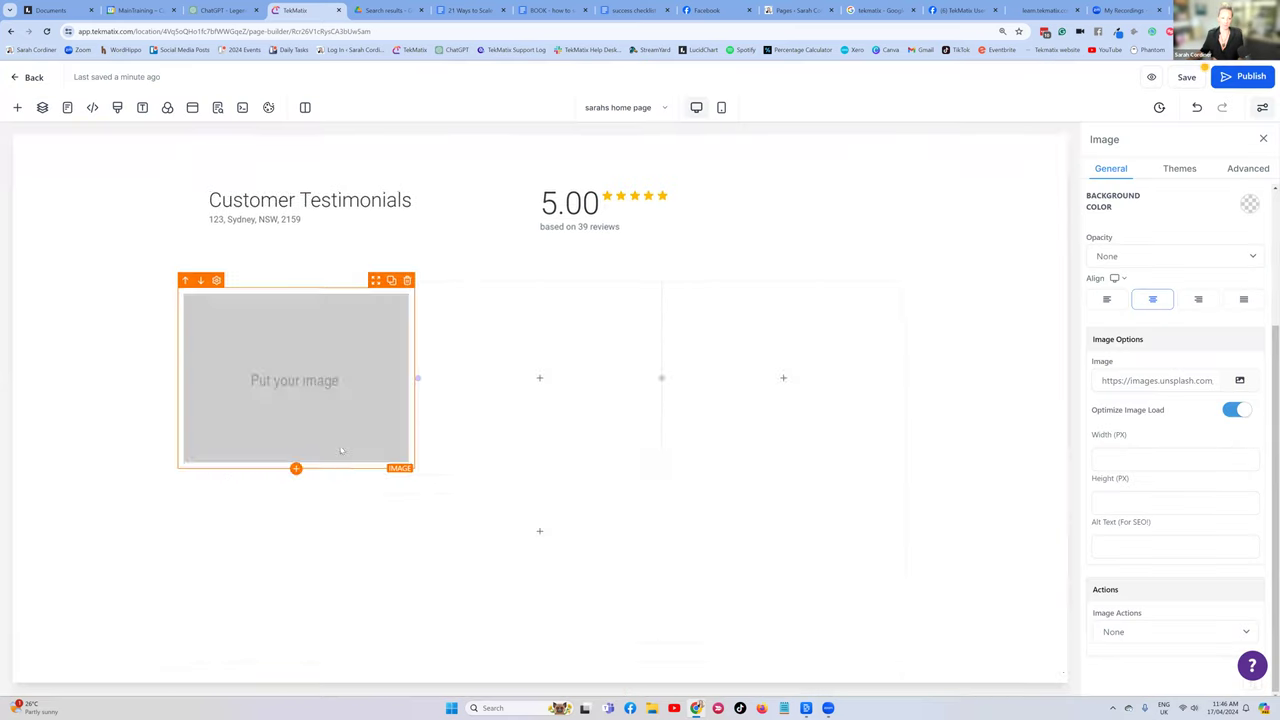
Add a sub-headline below the stars image reading "This is the best course I've ever been on"
{"action": "left_click", "coordinate": [17, 107]}
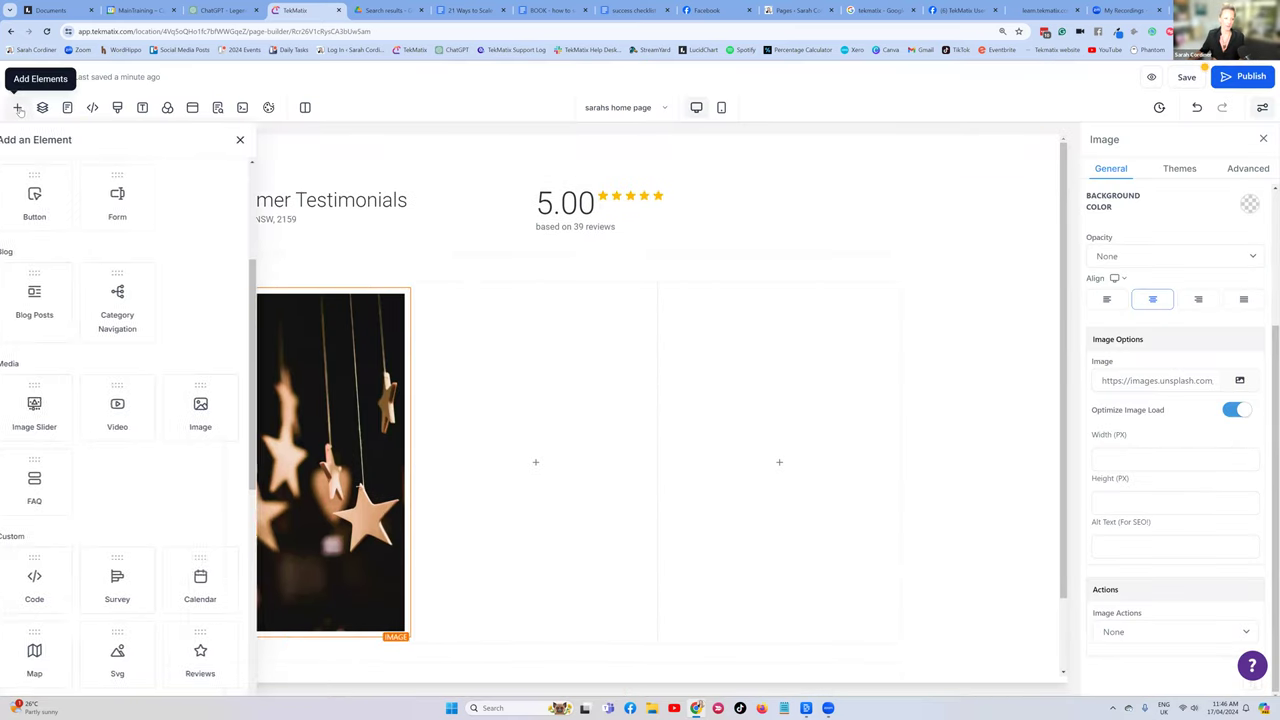
{"action": "scroll", "coordinate": [223, 277], "scroll_direction": "up", "scroll_amount": 3}
{"action": "left_click_drag", "start_coordinate": [235, 255], "coordinate": [290, 522]}
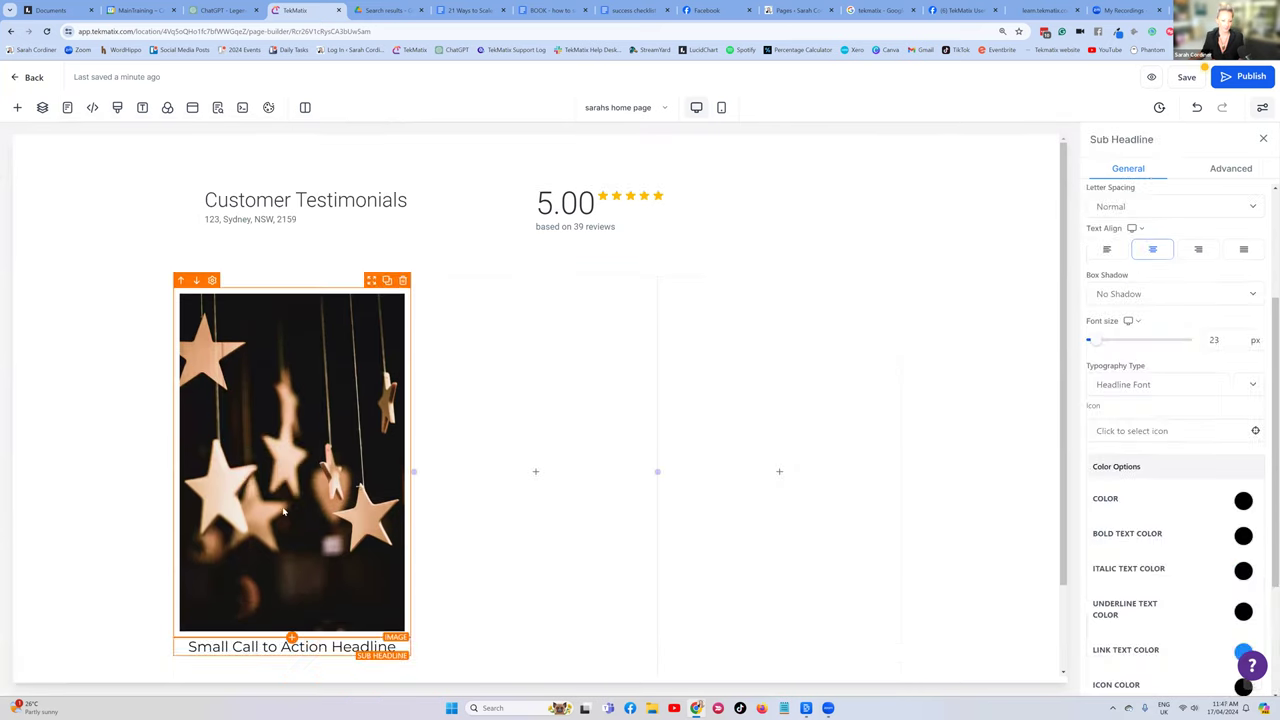
{"action": "double_click", "coordinate": [293, 545]}
{"action": "key", "text": "ctrl+a"}
{"action": "type", "text": "This is the be"}
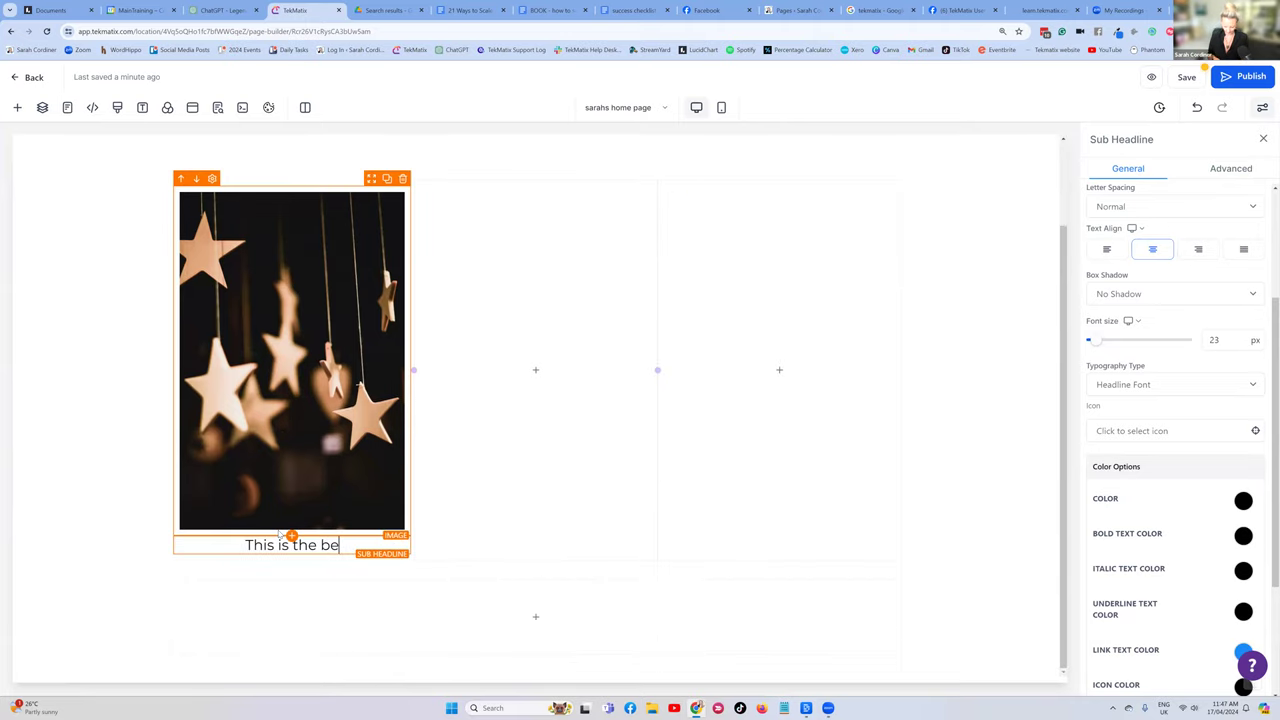
{"action": "type", "text": "st cour"}
{"action": "type", "text": "ve ever been on"}
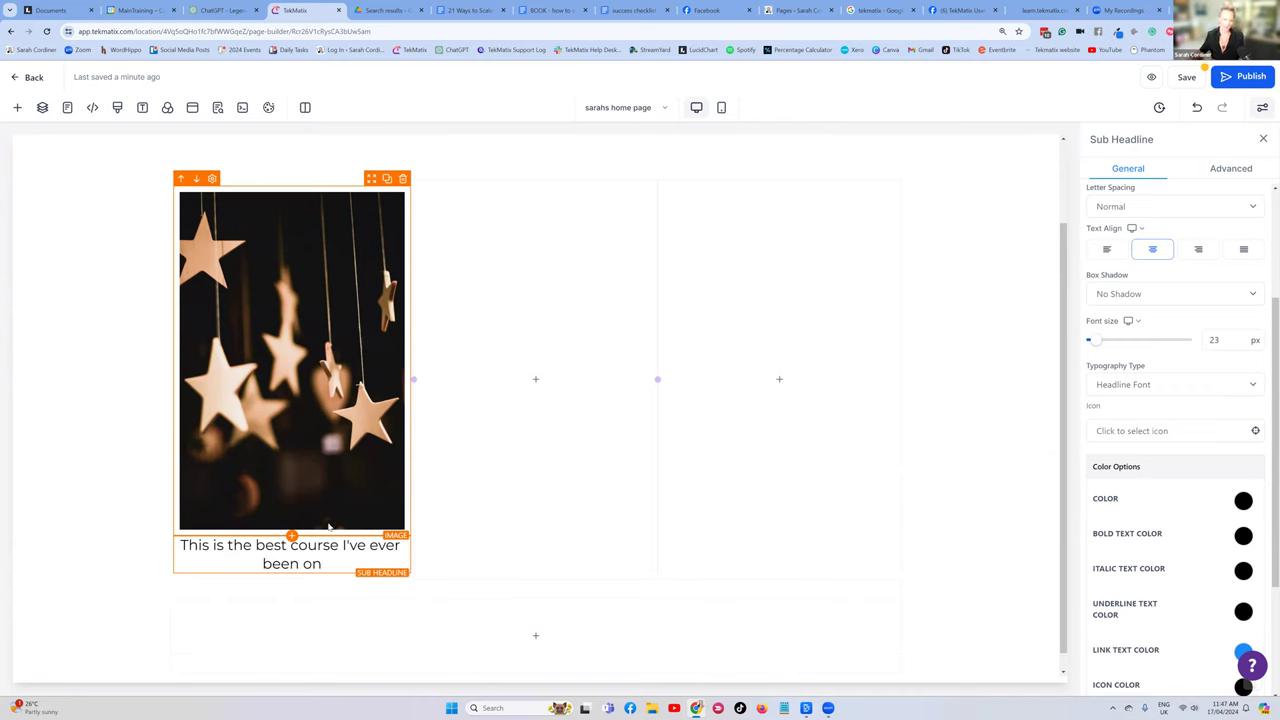
Add a paragraph below the first column's sub-headline and add quotation marks to its placeholder text
{"action": "left_click", "coordinate": [291, 573]}
{"action": "left_click_drag", "start_coordinate": [308, 244], "coordinate": [298, 607]}
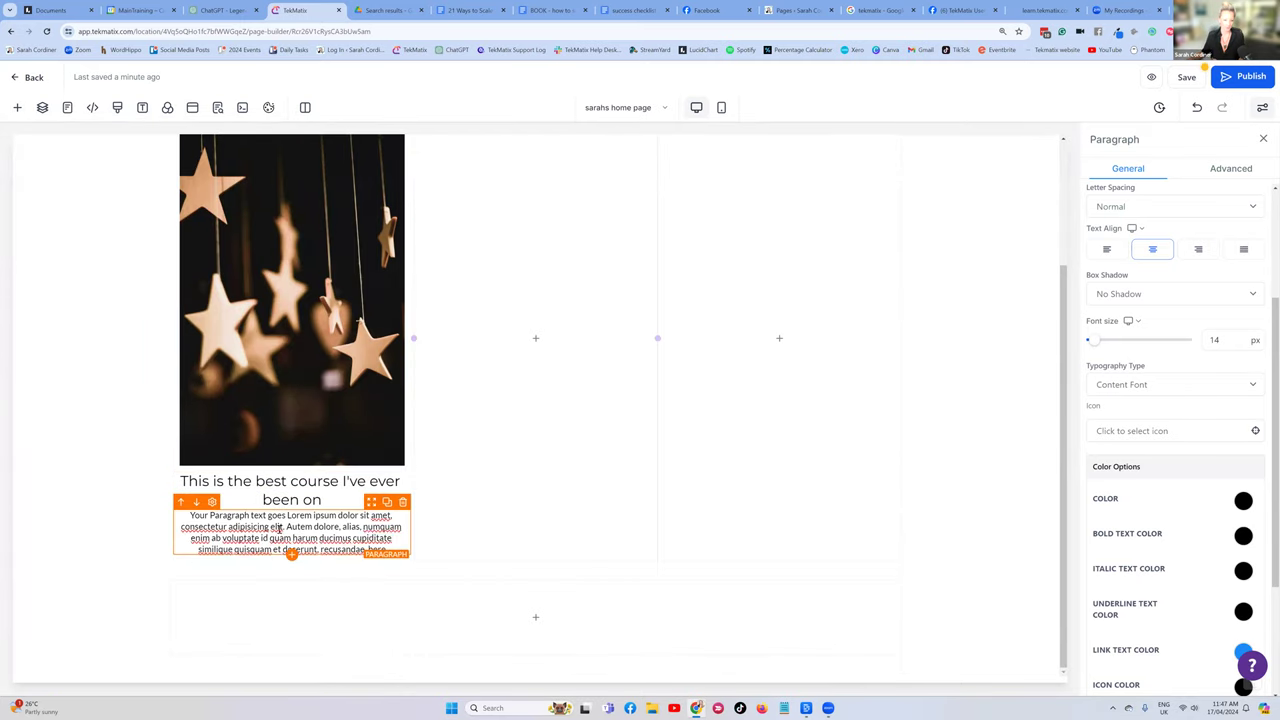
{"action": "double_click", "coordinate": [274, 530]}
{"action": "left_click", "coordinate": [190, 516]}
{"action": "type", "text": "\""}
{"action": "type", "text": "\""}
Leave the paragraph text and save the home page with its first testimonial column
{"action": "left_click", "coordinate": [534, 457]}
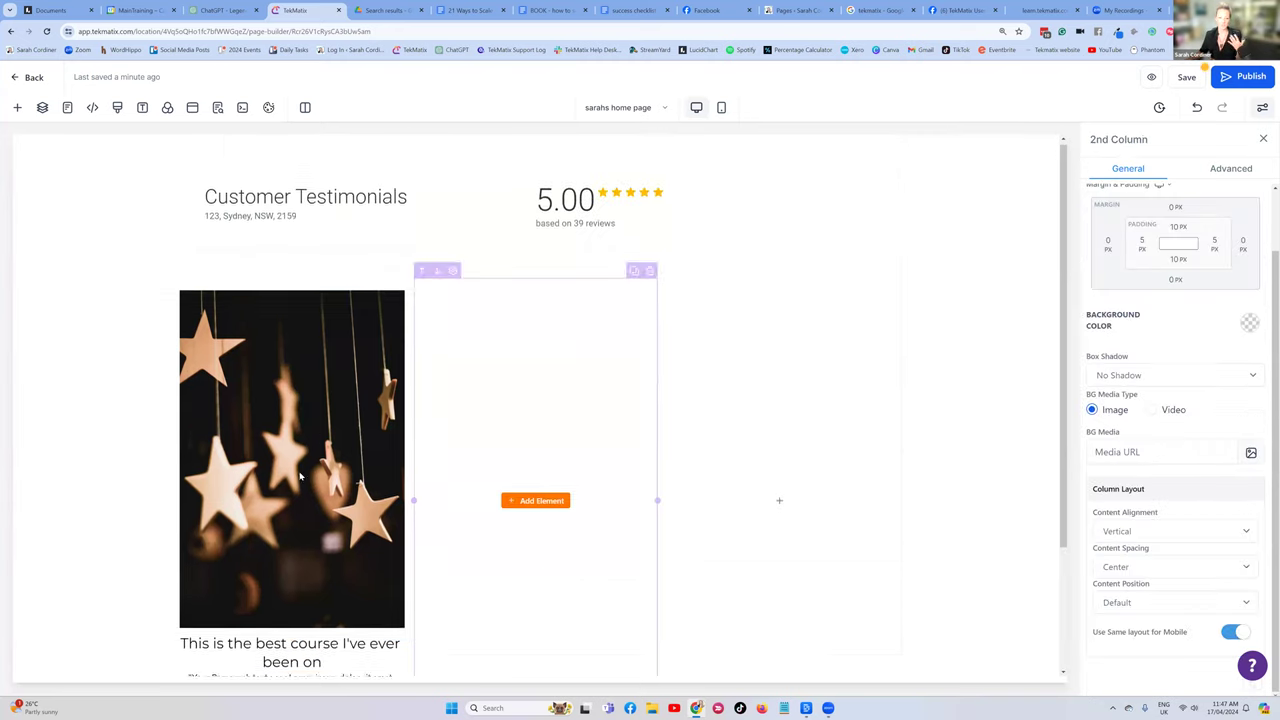
{"action": "left_click", "coordinate": [760, 335]}
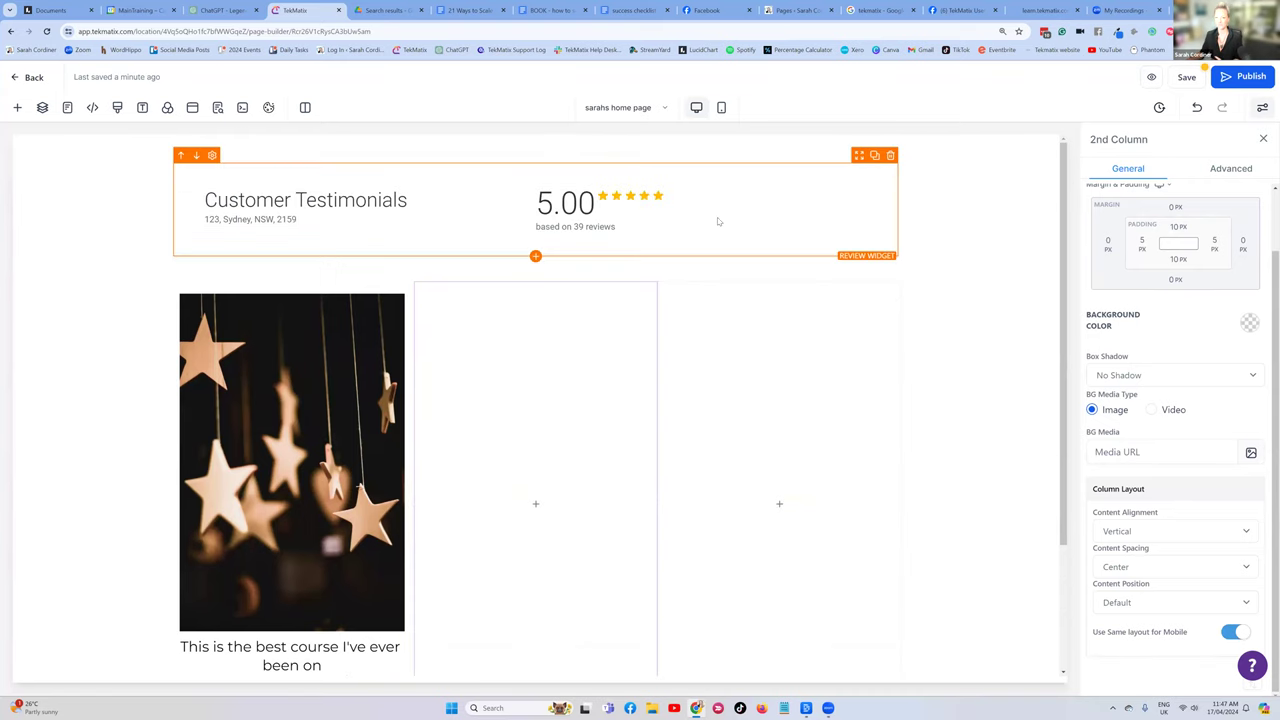
{"action": "left_click", "coordinate": [1184, 79]}
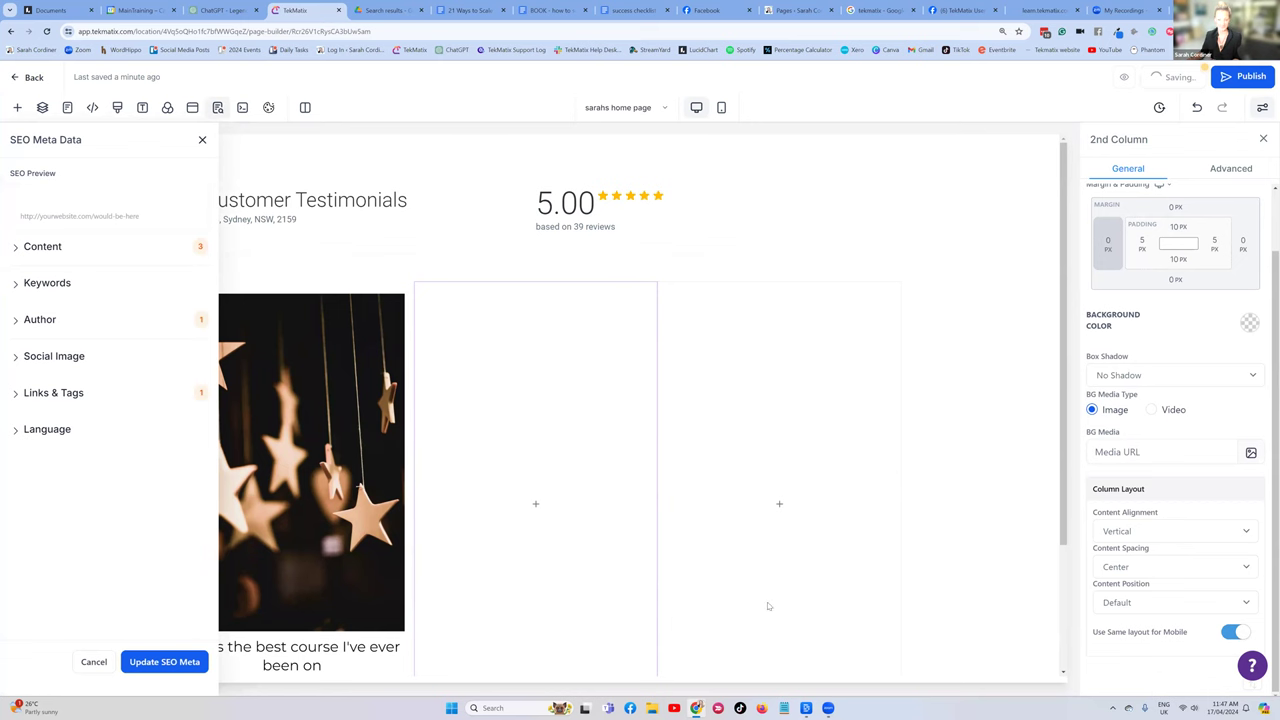
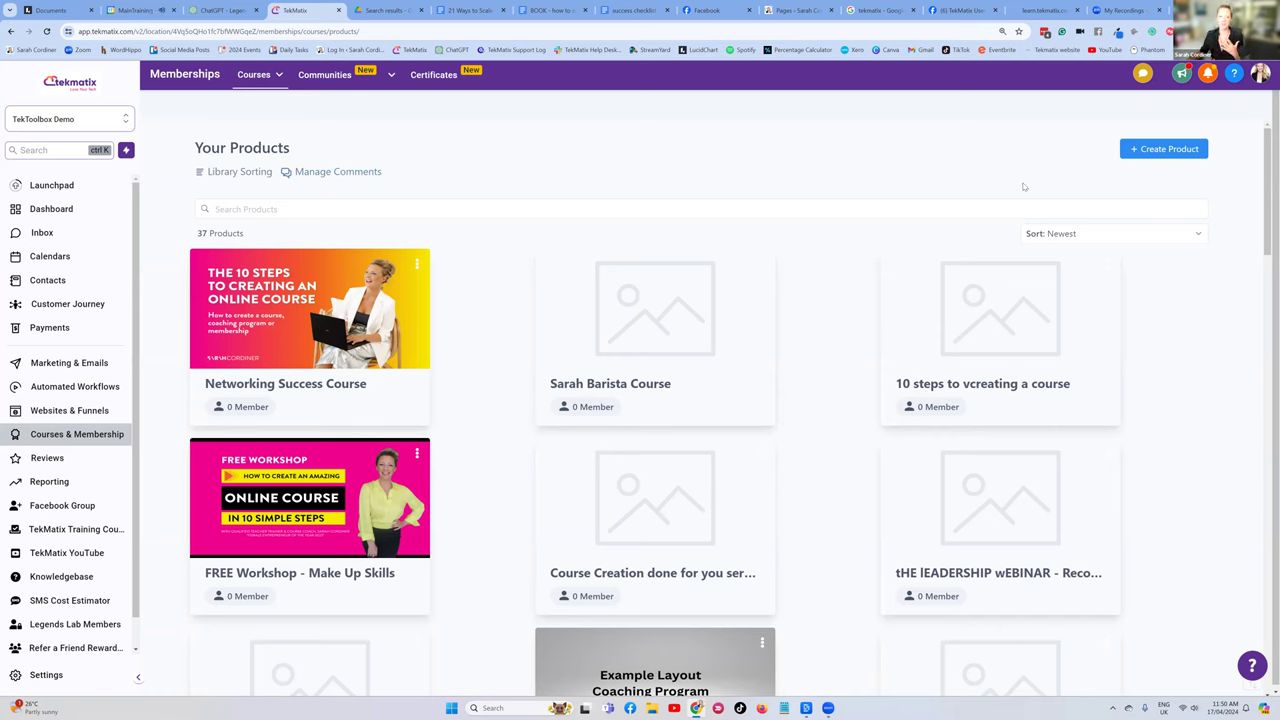
Switch from the TekToolbox Demo sub-account to the SarahCordiner.com sub-account on the course products page
{"action": "left_click", "coordinate": [318, 208]}
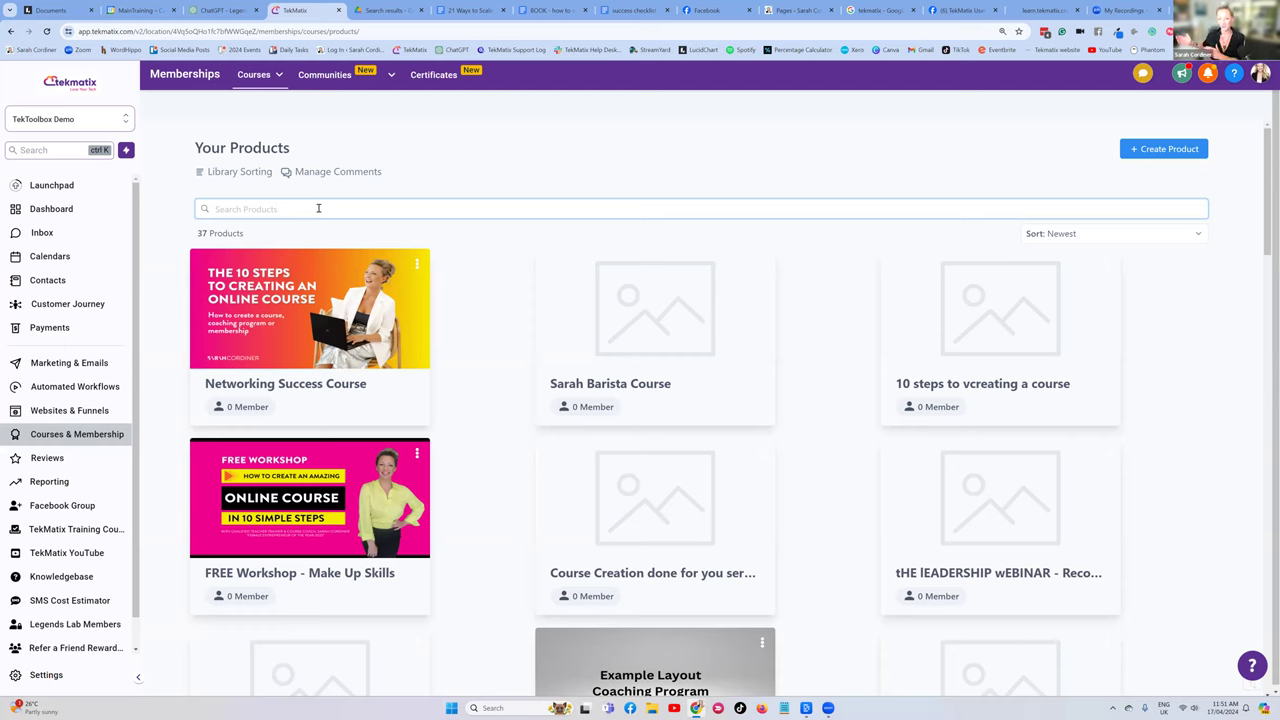
{"action": "left_click", "coordinate": [40, 128]}
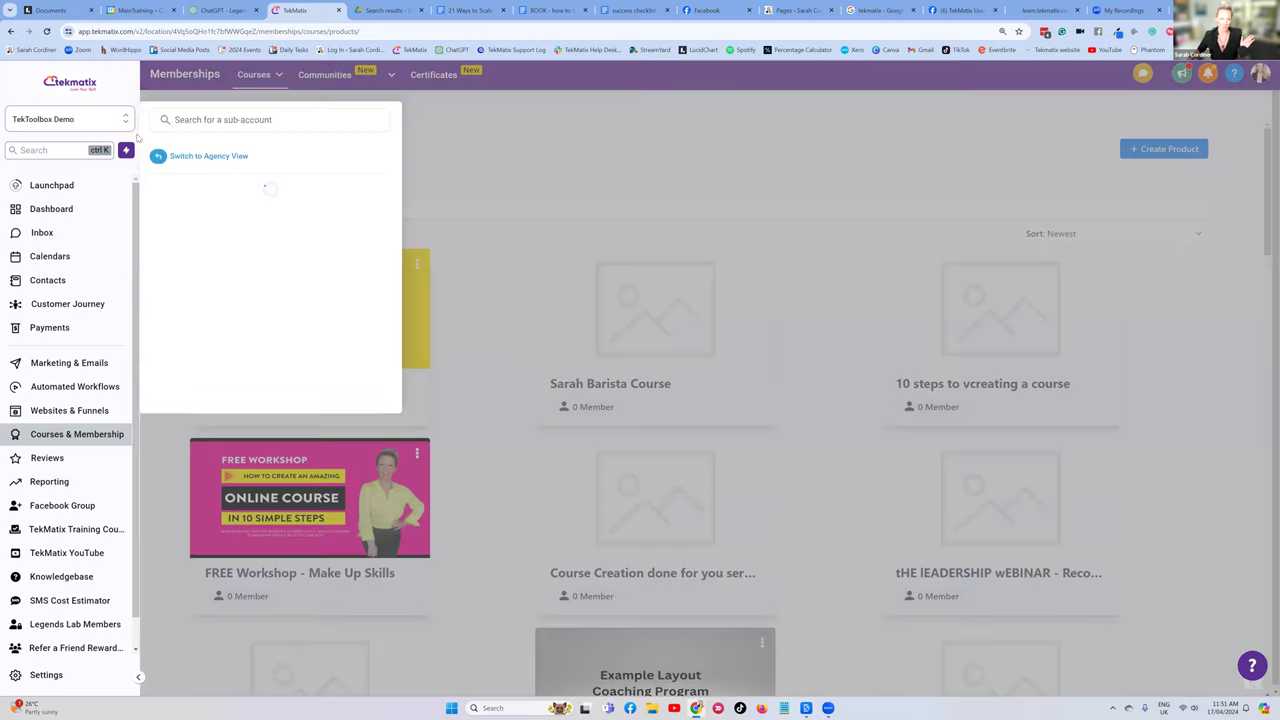
{"action": "left_click", "coordinate": [225, 217]}
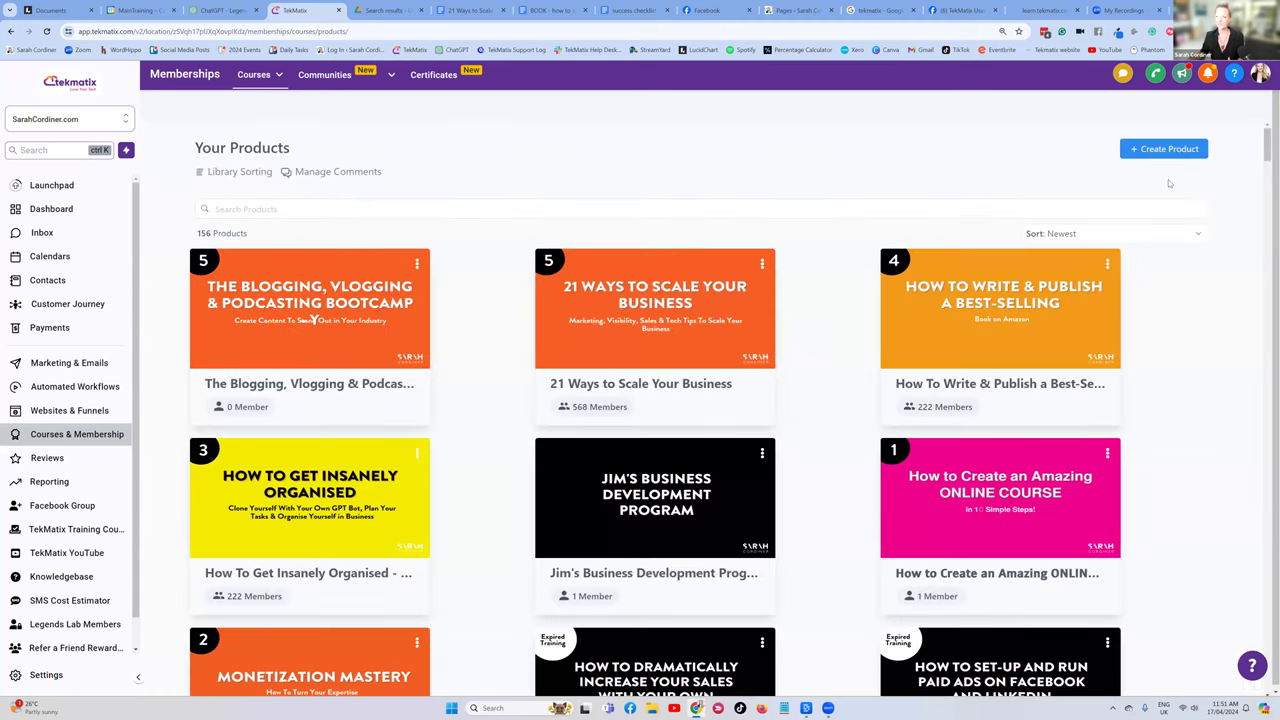
Sort the course products by Library Order
{"action": "left_click", "coordinate": [1123, 235]}
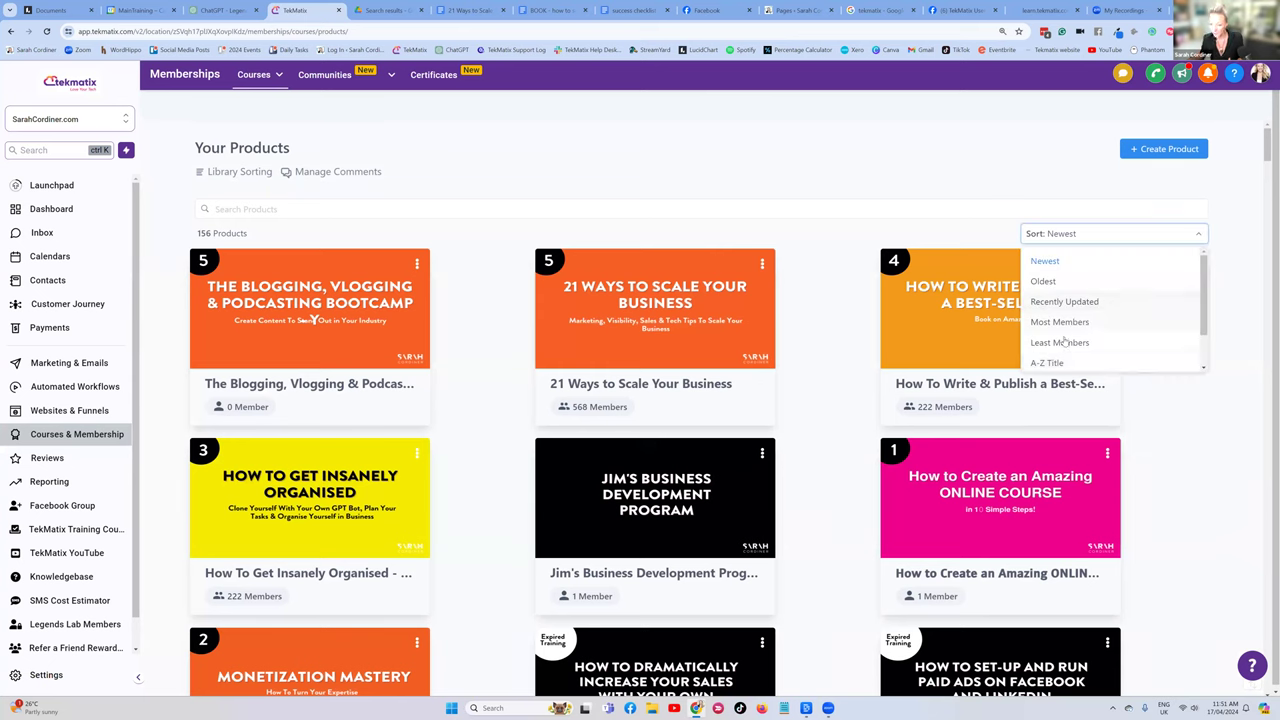
{"action": "scroll", "coordinate": [1058, 305], "scroll_direction": "down", "scroll_amount": 2}
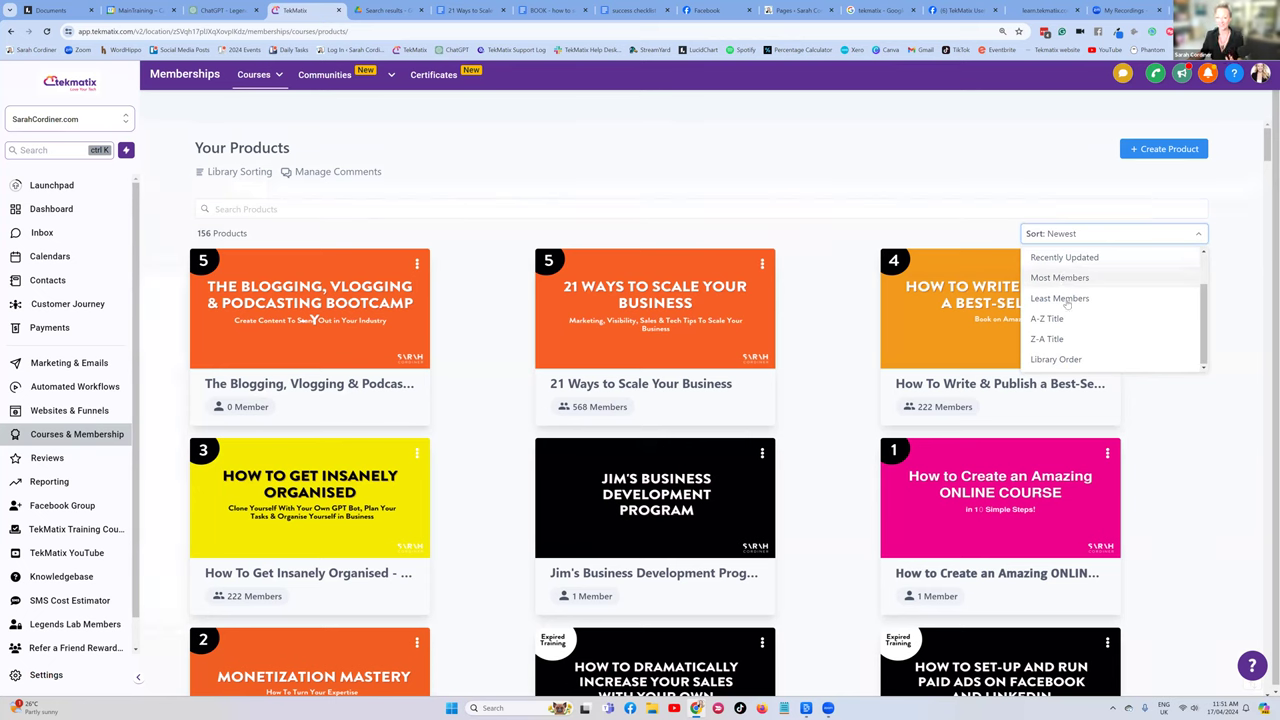
{"action": "left_click", "coordinate": [1070, 360]}
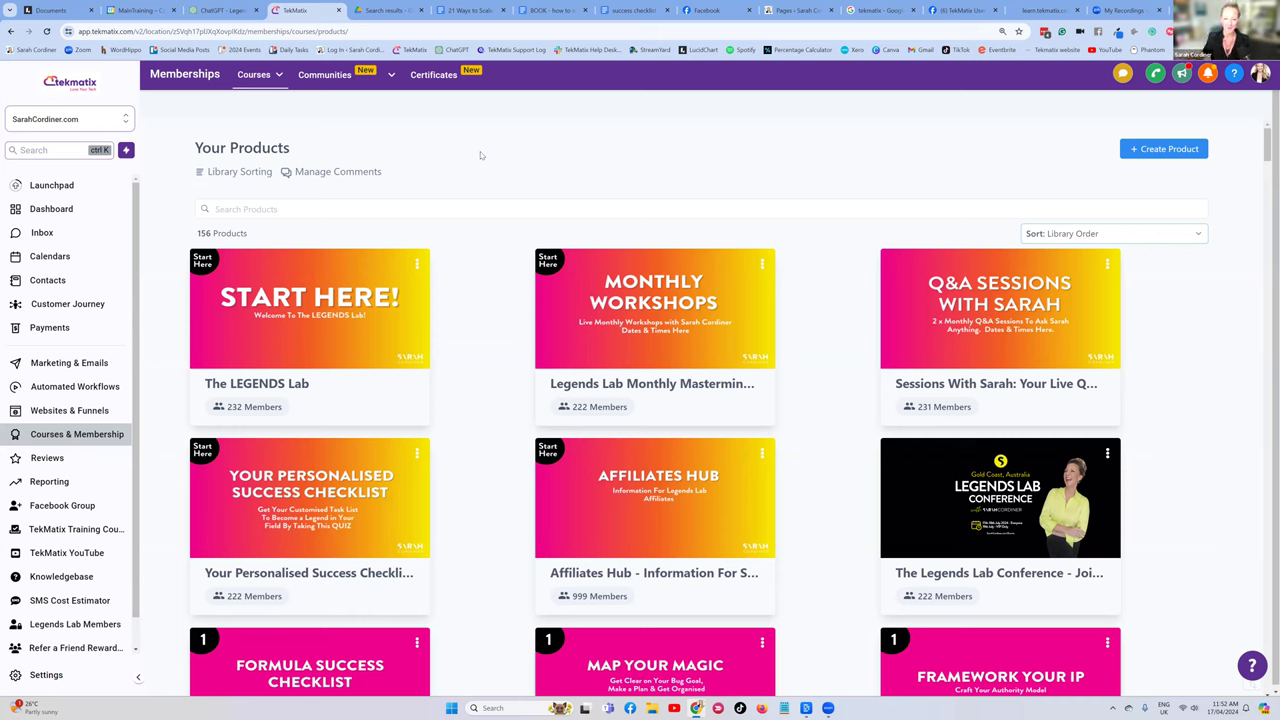
Look through the course library from the Start Here products to the courses numbered 4, and return to the beginning
{"action": "scroll", "coordinate": [642, 143], "scroll_direction": "down", "scroll_amount": 1}
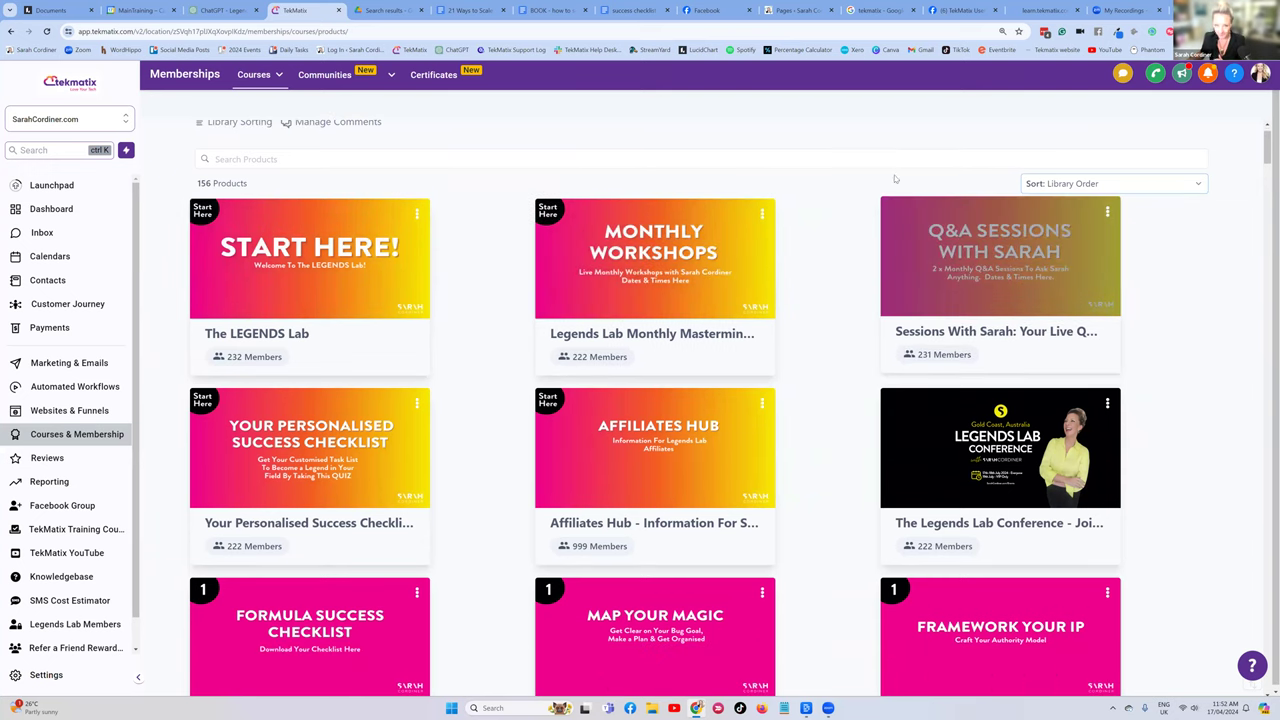
{"action": "scroll", "coordinate": [243, 180], "scroll_direction": "up", "scroll_amount": 1}
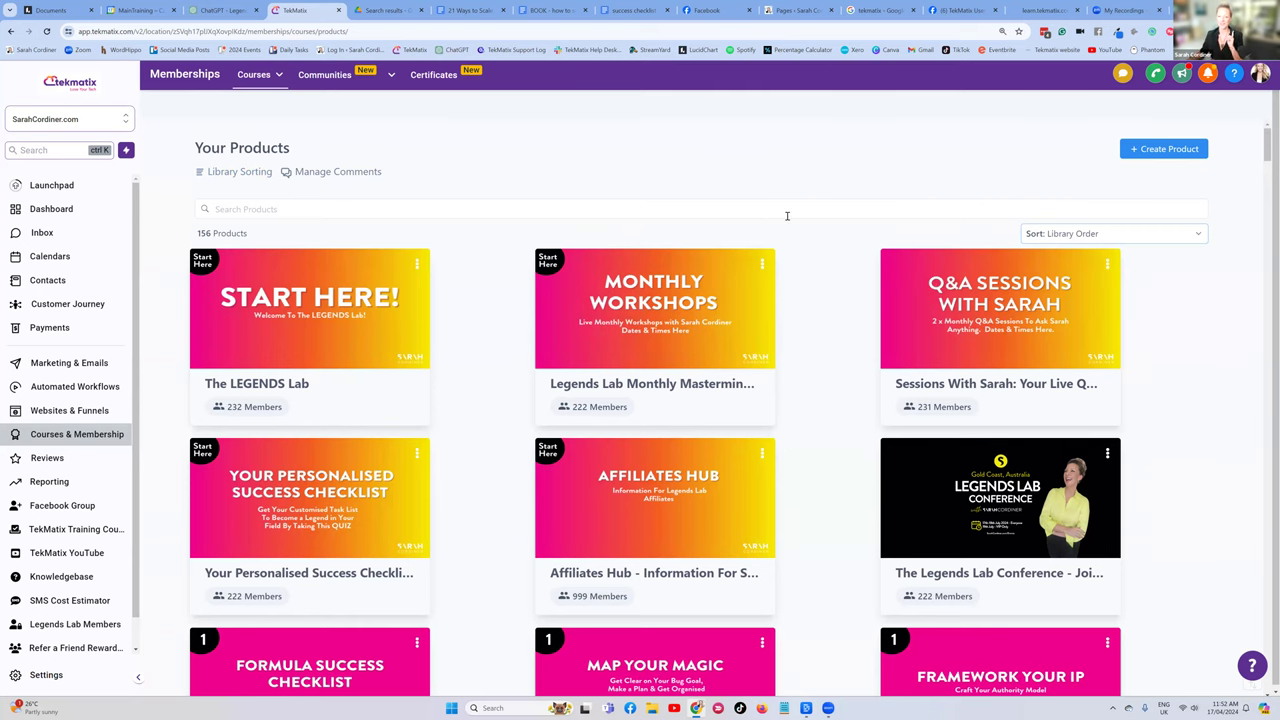
{"action": "scroll", "coordinate": [786, 214], "scroll_direction": "down", "scroll_amount": 4}
{"action": "scroll", "coordinate": [773, 217], "scroll_direction": "down", "scroll_amount": 4}
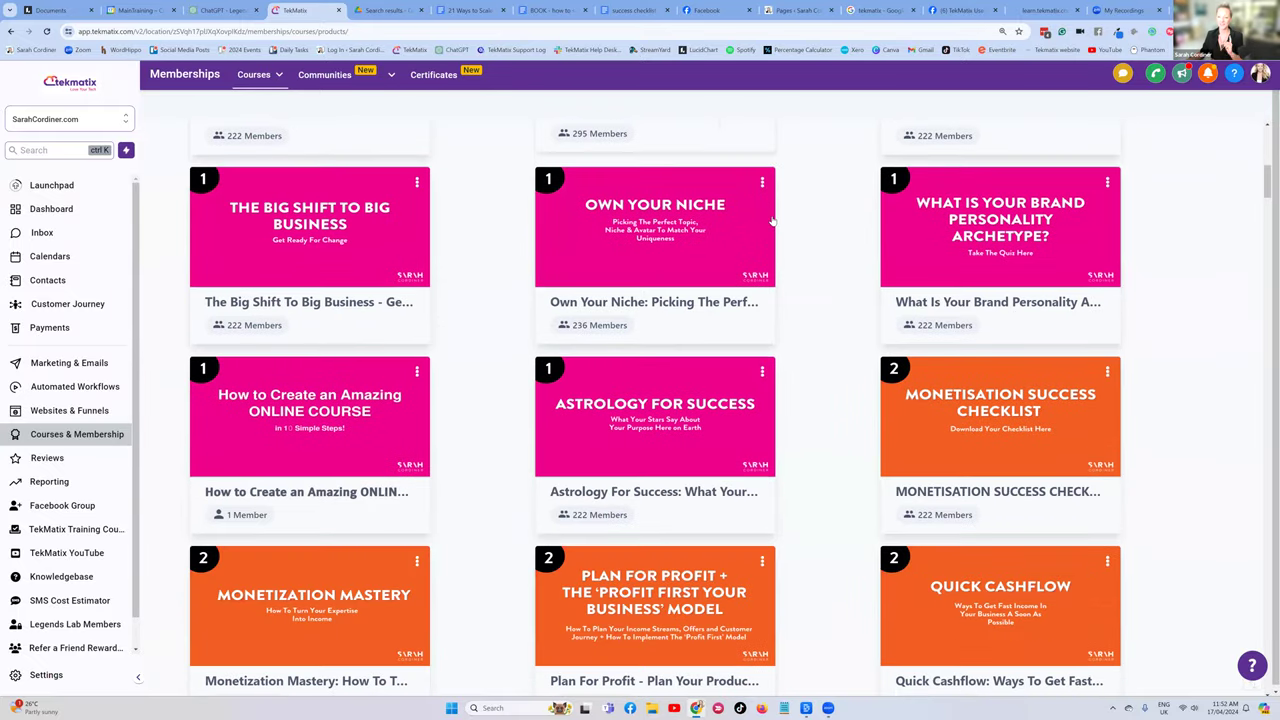
{"action": "scroll", "coordinate": [769, 219], "scroll_direction": "down", "scroll_amount": 10}
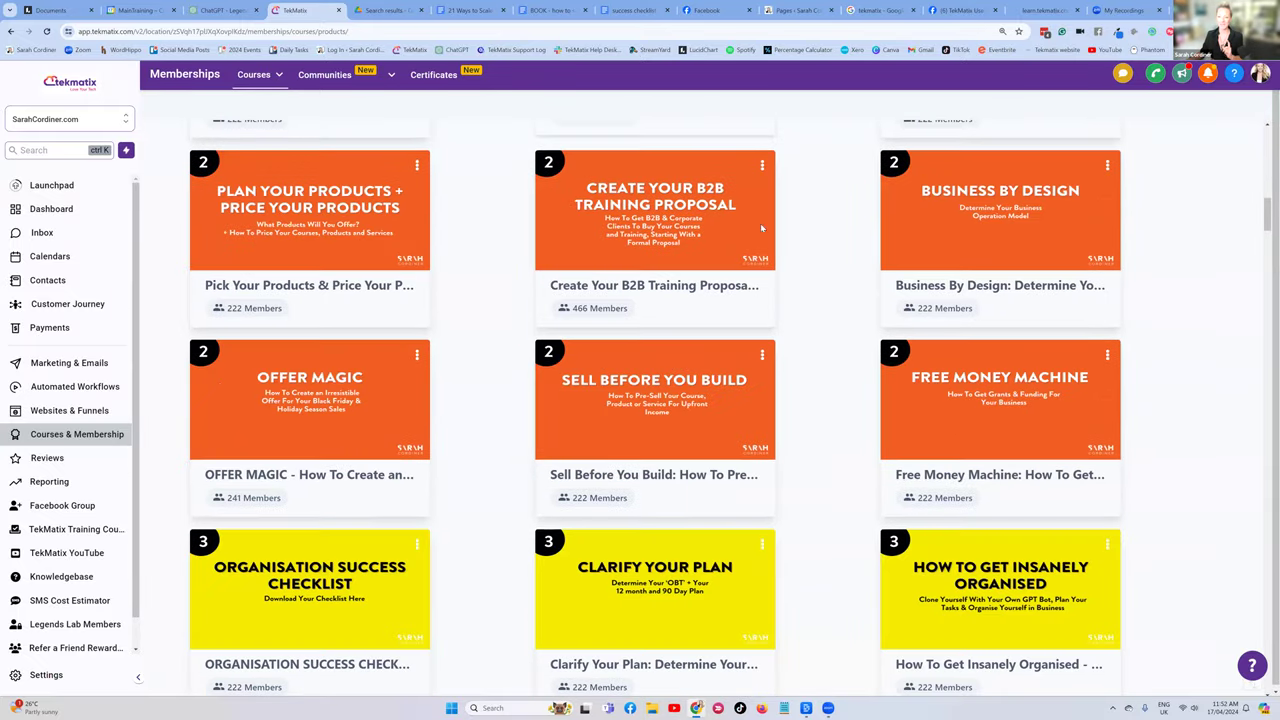
{"action": "scroll", "coordinate": [760, 229], "scroll_direction": "down", "scroll_amount": 6}
{"action": "scroll", "coordinate": [755, 224], "scroll_direction": "up", "scroll_amount": 2}
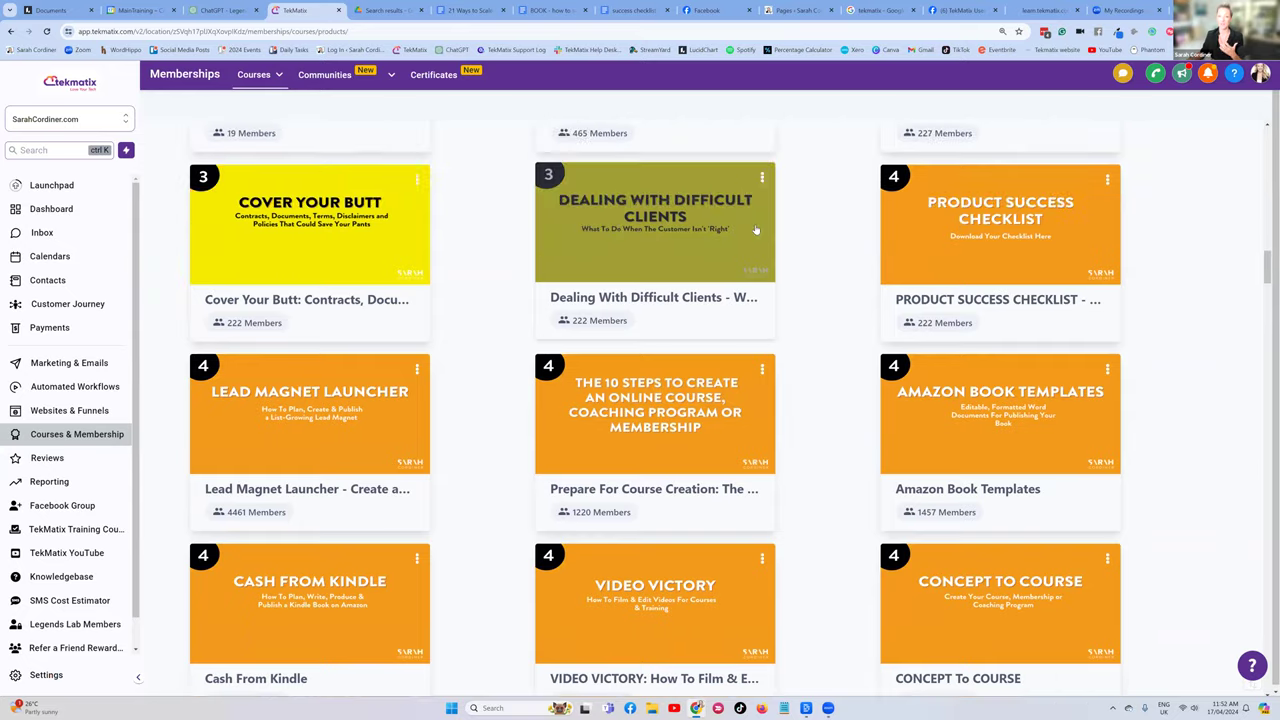
{"action": "scroll", "coordinate": [753, 225], "scroll_direction": "up", "scroll_amount": 3}
{"action": "scroll", "coordinate": [753, 230], "scroll_direction": "down", "scroll_amount": 10}
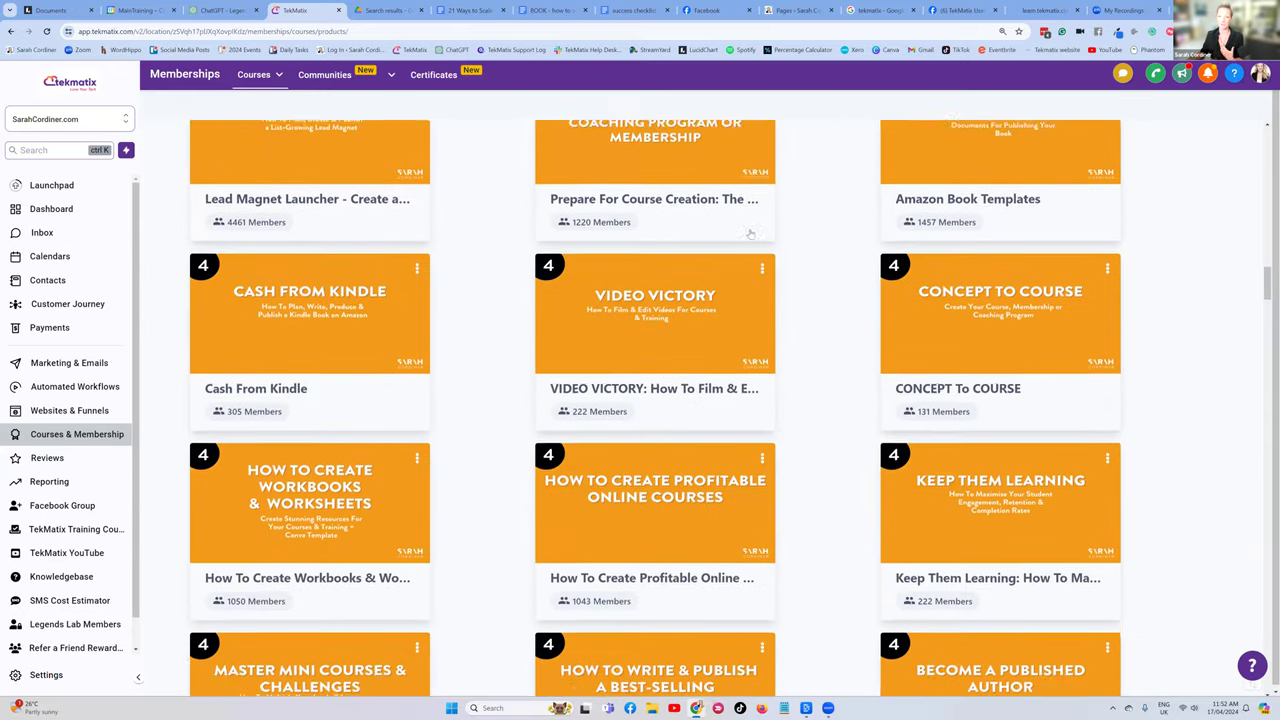
{"action": "scroll", "coordinate": [750, 234], "scroll_direction": "down", "scroll_amount": 6}
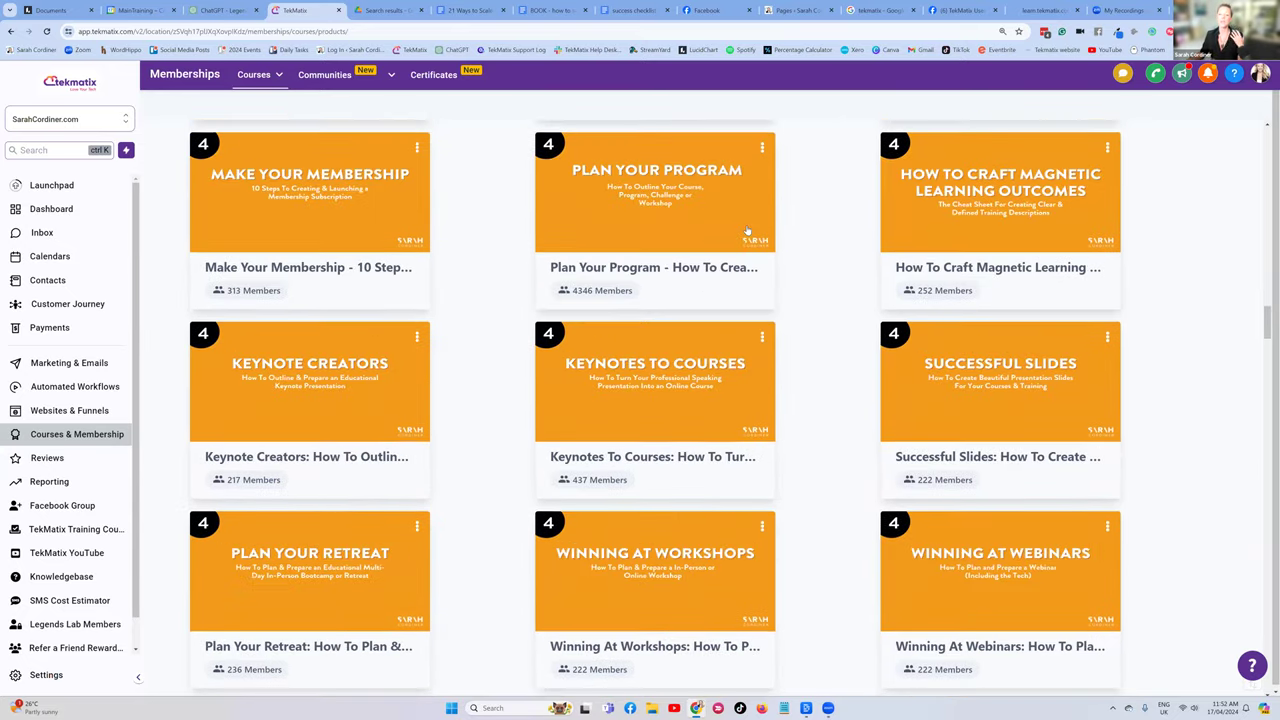
{"action": "scroll", "coordinate": [745, 230], "scroll_direction": "up", "scroll_amount": 1}
{"action": "scroll", "coordinate": [745, 229], "scroll_direction": "up", "scroll_amount": 2}
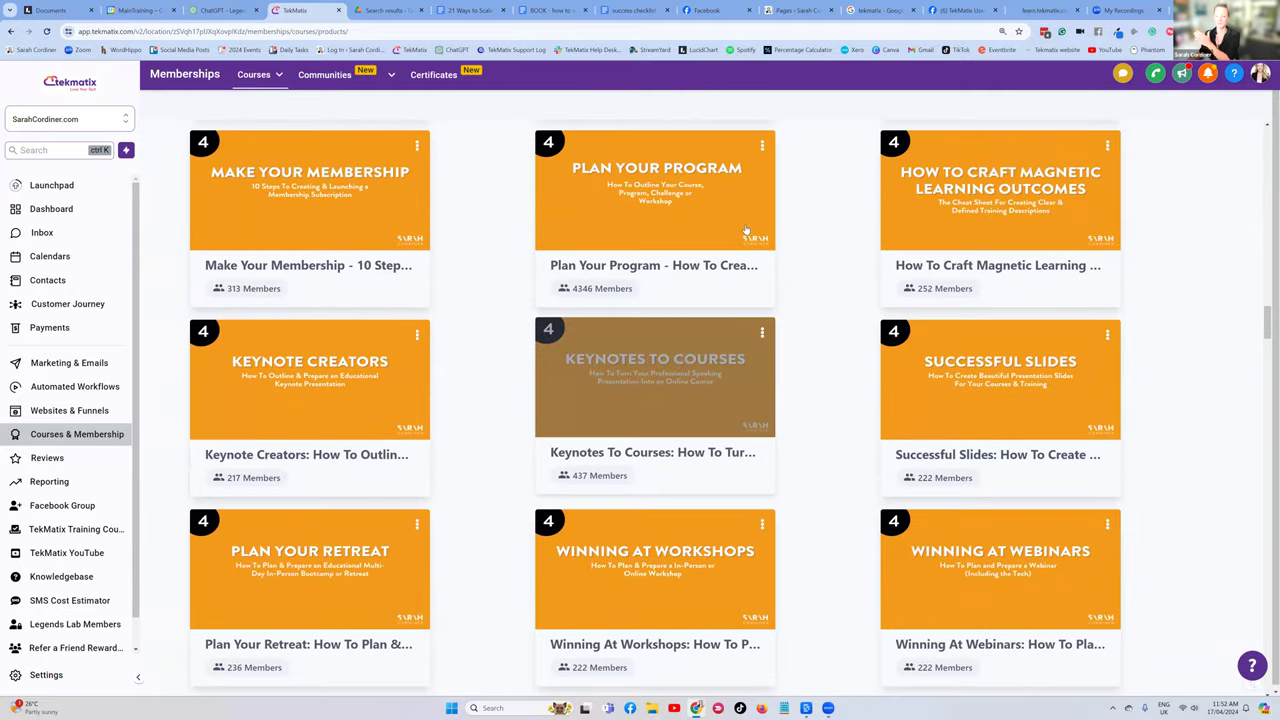
{"action": "scroll", "coordinate": [743, 229], "scroll_direction": "up", "scroll_amount": 2}
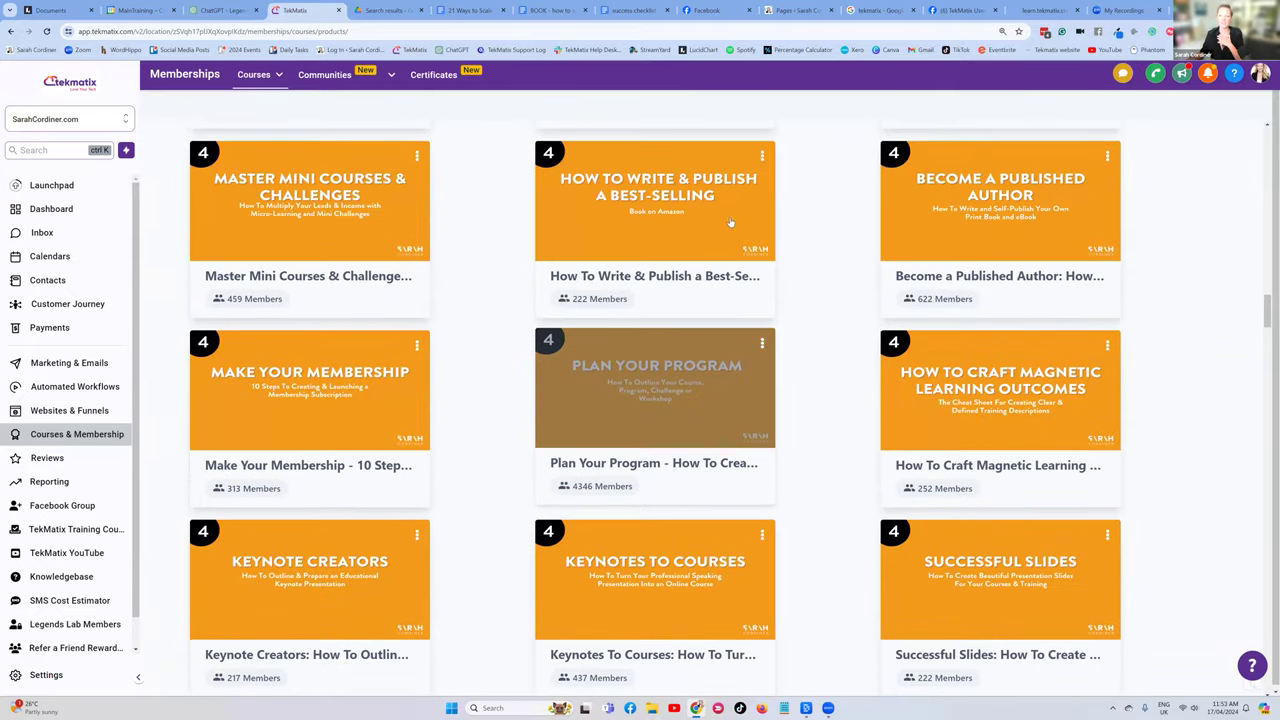
{"action": "scroll", "coordinate": [730, 224], "scroll_direction": "up", "scroll_amount": 5}
{"action": "scroll", "coordinate": [722, 216], "scroll_direction": "up", "scroll_amount": 15}
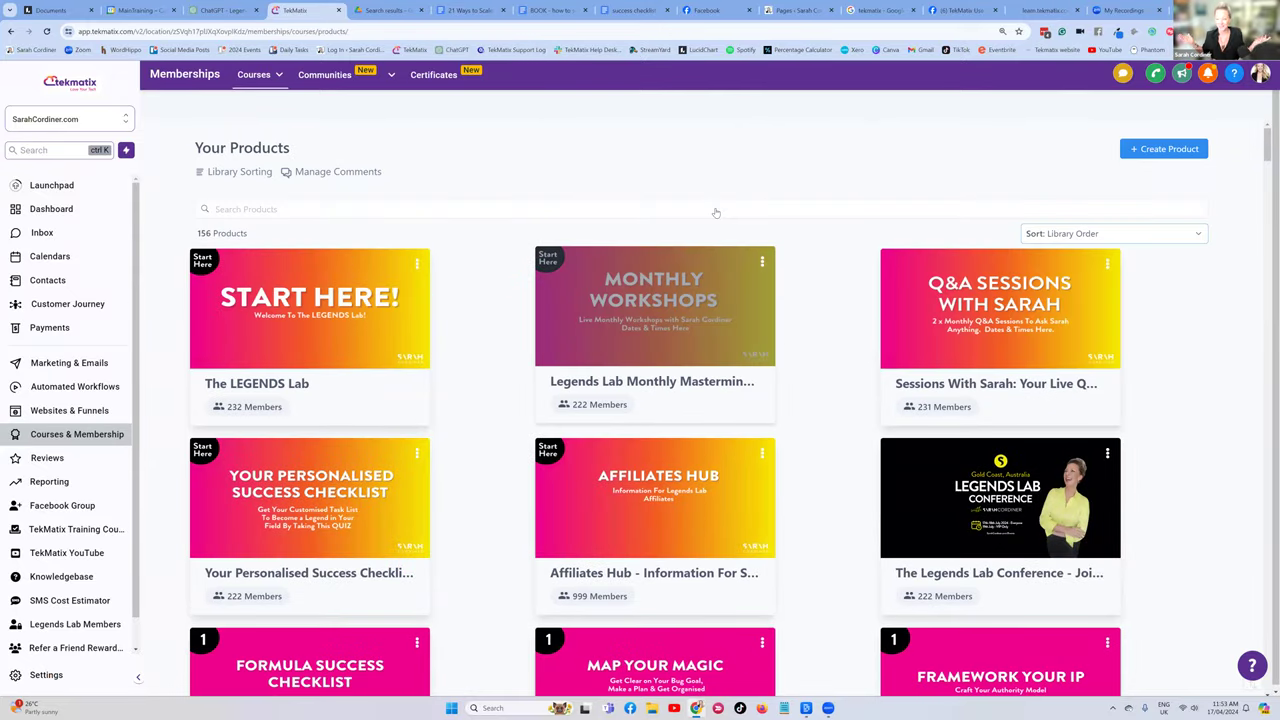
Examine the Start Here products and the first courses numbered 1 in the library order
{"action": "scroll", "coordinate": [716, 215], "scroll_direction": "down", "scroll_amount": 1}
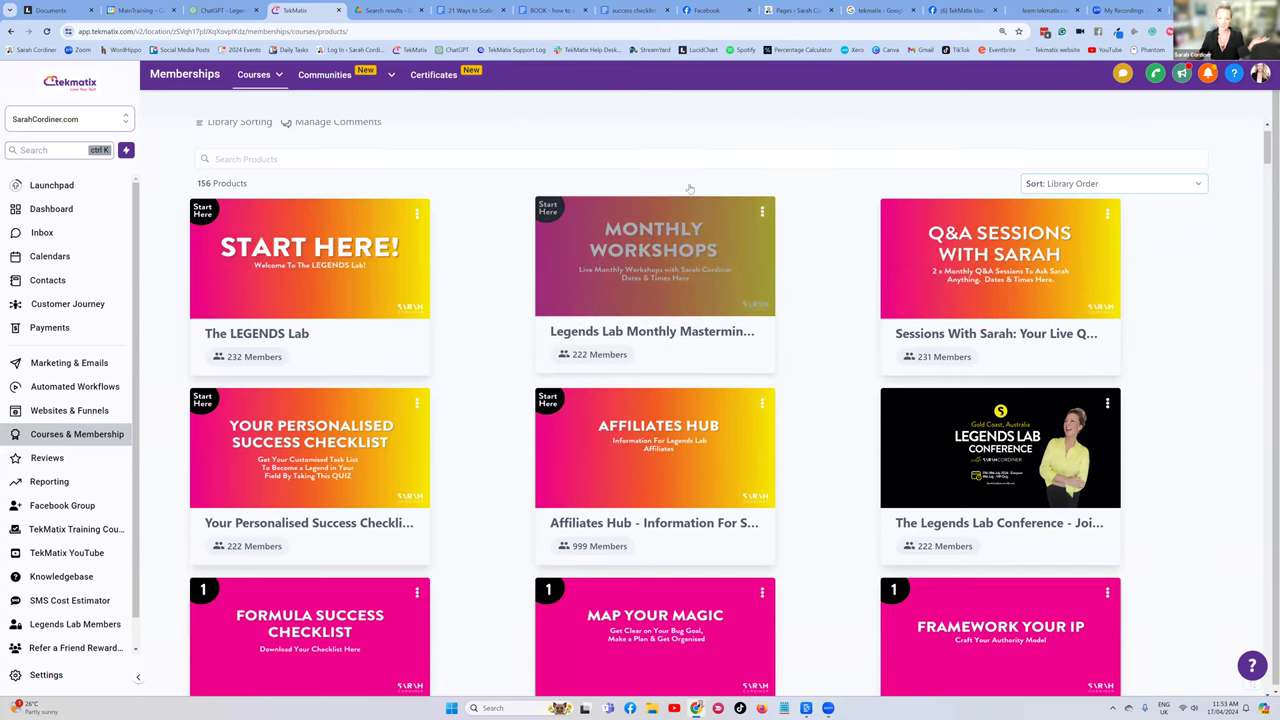
{"action": "scroll", "coordinate": [689, 188], "scroll_direction": "down", "scroll_amount": 1}
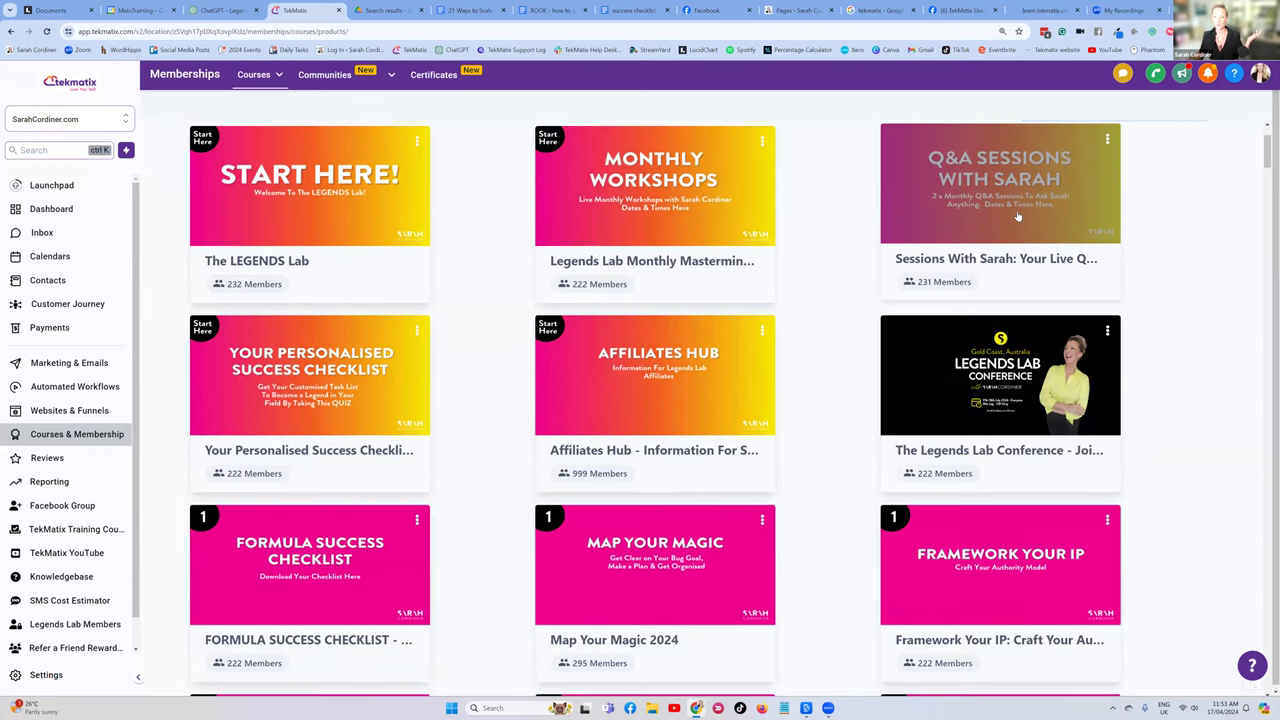
{"action": "scroll", "coordinate": [1005, 205], "scroll_direction": "up", "scroll_amount": 1}
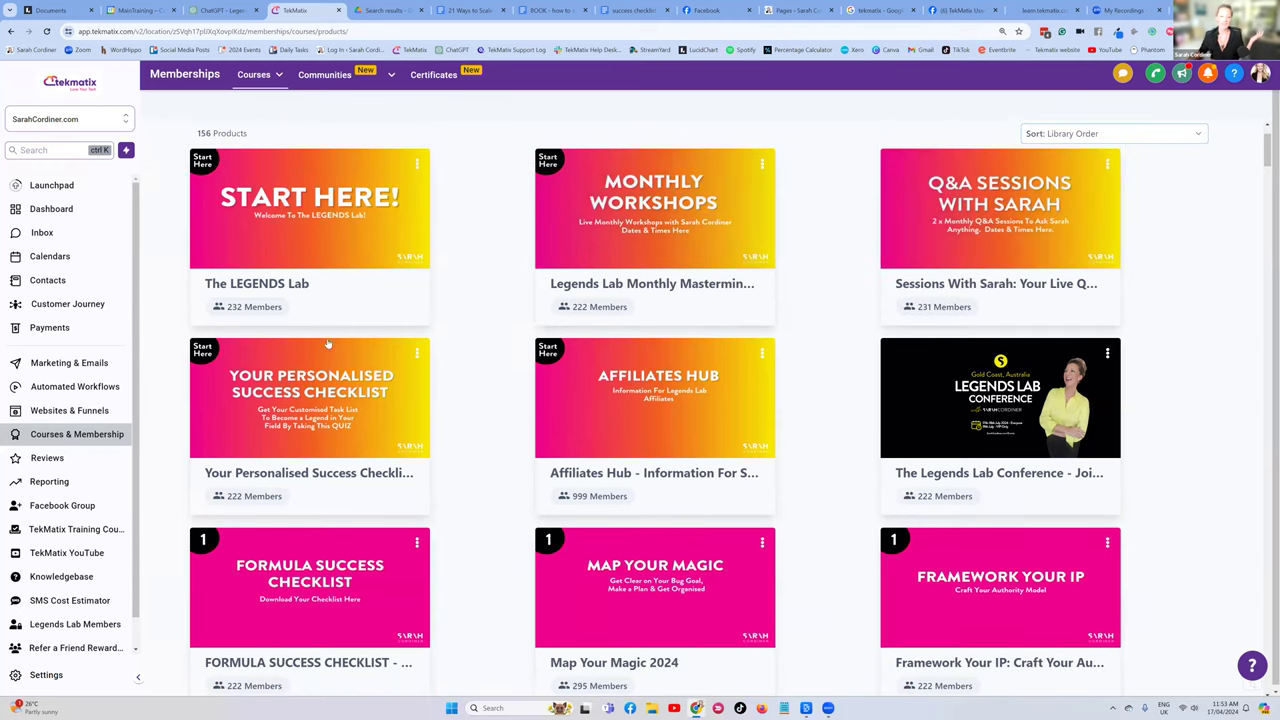
{"action": "scroll", "coordinate": [393, 358], "scroll_direction": "down", "scroll_amount": 1}
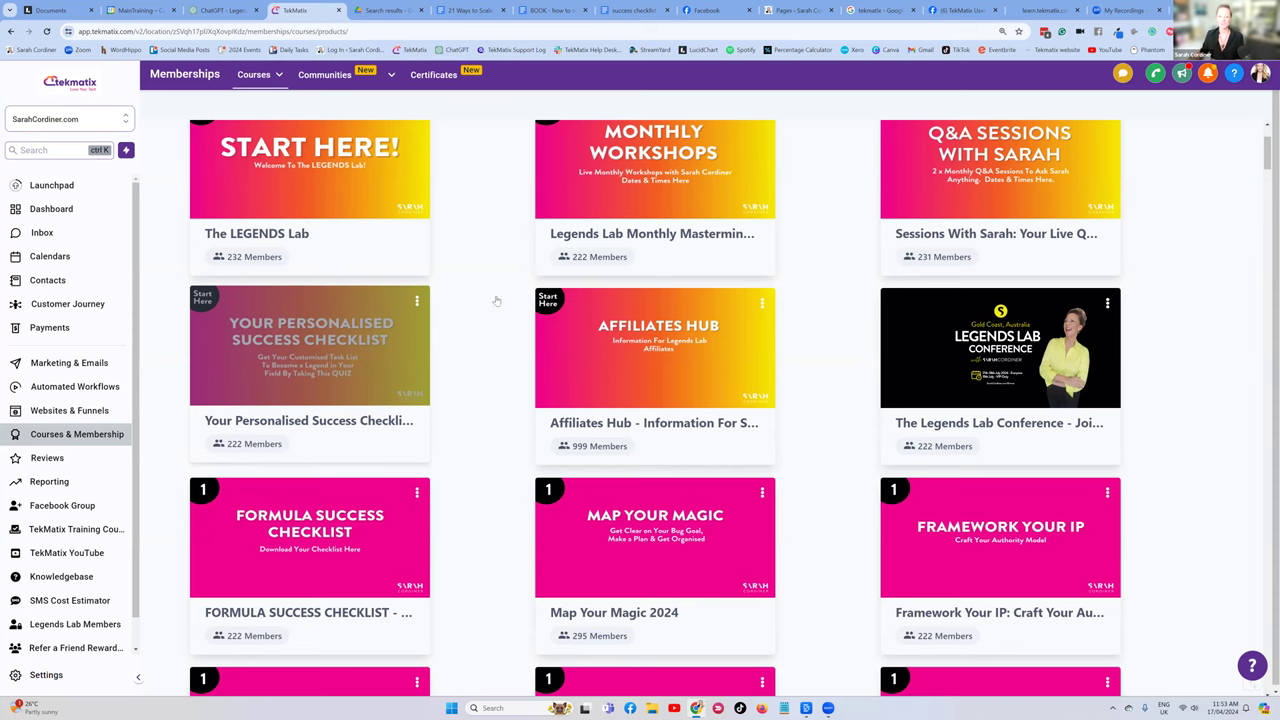
{"action": "scroll", "coordinate": [394, 437], "scroll_direction": "up", "scroll_amount": 1}
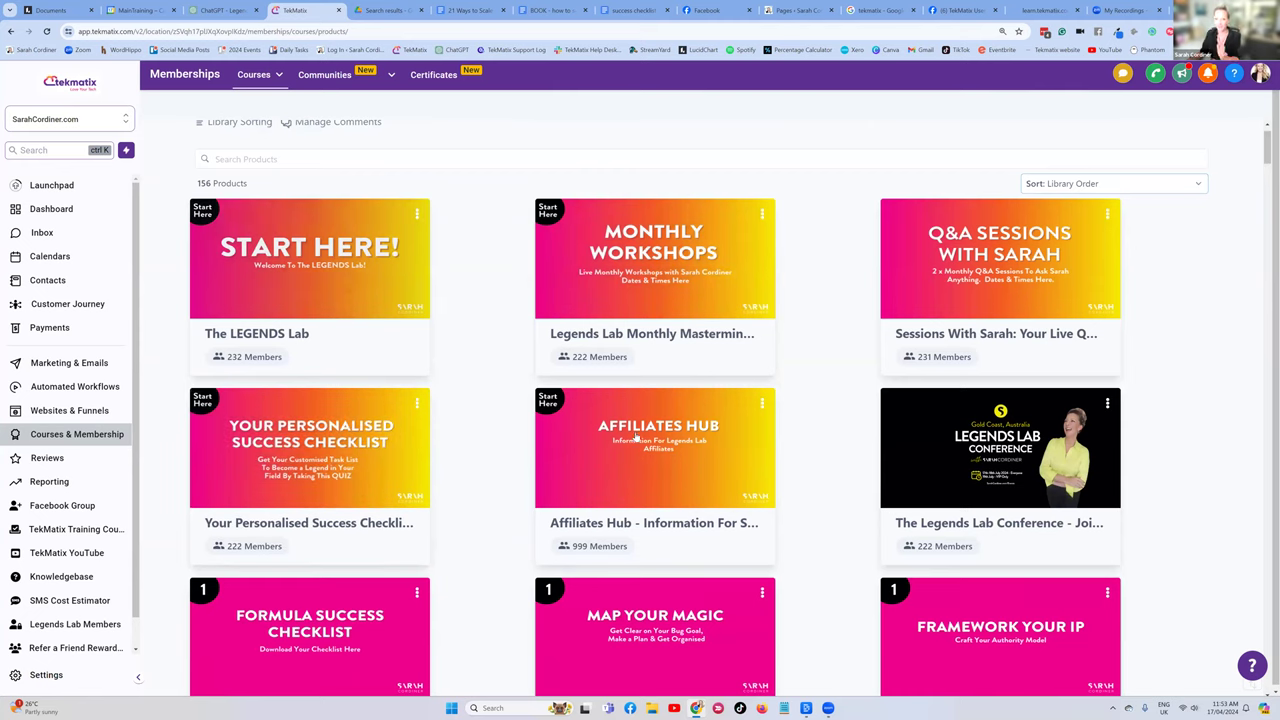
{"action": "scroll", "coordinate": [760, 413], "scroll_direction": "down", "scroll_amount": 4}
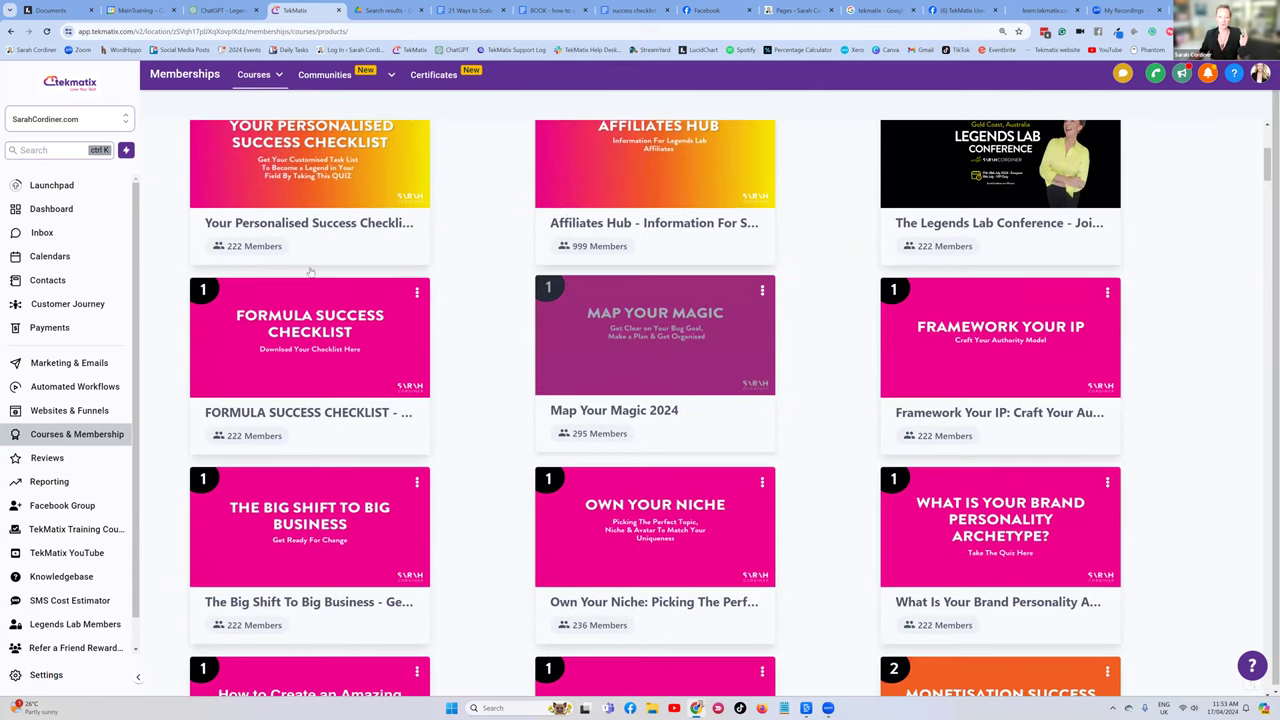
{"action": "scroll", "coordinate": [1240, 204], "scroll_direction": "down", "scroll_amount": 1}
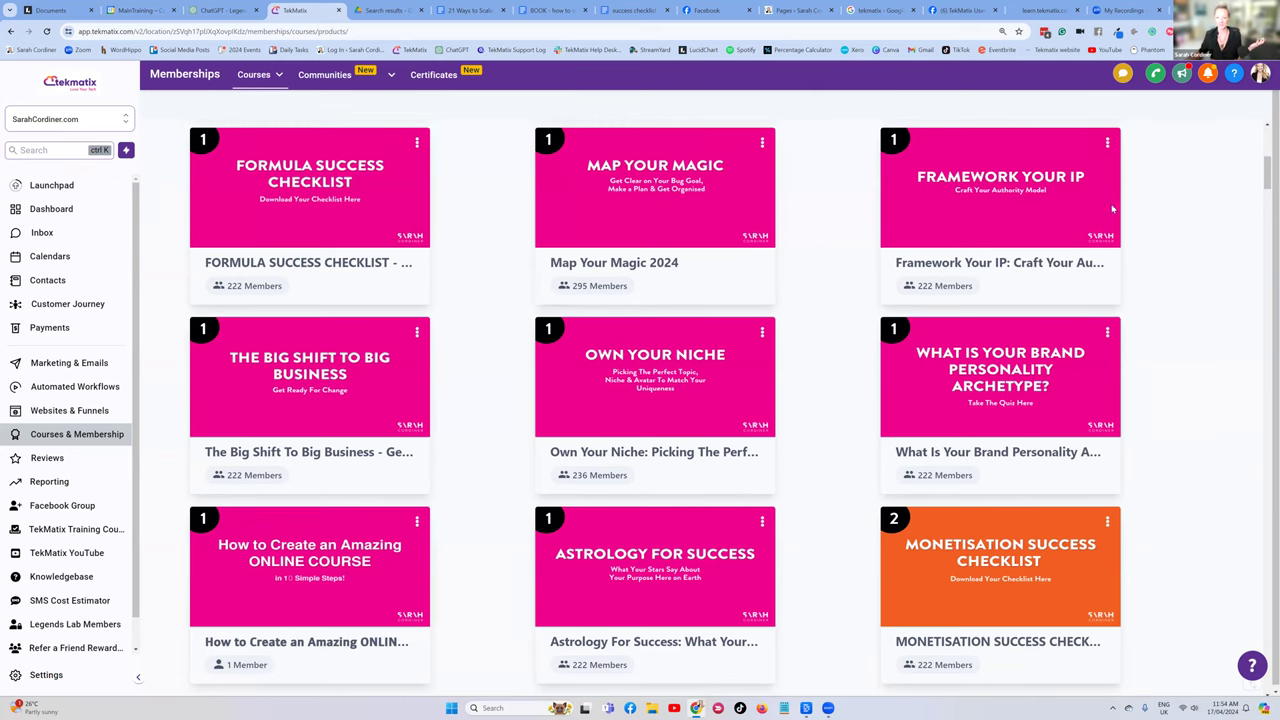
Examine how the colour-coded, numbered course thumbnails are grouped through the library, from category 1 to category 7
{"action": "scroll", "coordinate": [1153, 189], "scroll_direction": "down", "scroll_amount": 4}
{"action": "scroll", "coordinate": [1163, 200], "scroll_direction": "down", "scroll_amount": 1}
{"action": "scroll", "coordinate": [1163, 200], "scroll_direction": "up", "scroll_amount": 1}
{"action": "scroll", "coordinate": [981, 218], "scroll_direction": "down", "scroll_amount": 2}
{"action": "scroll", "coordinate": [996, 236], "scroll_direction": "down", "scroll_amount": 1}
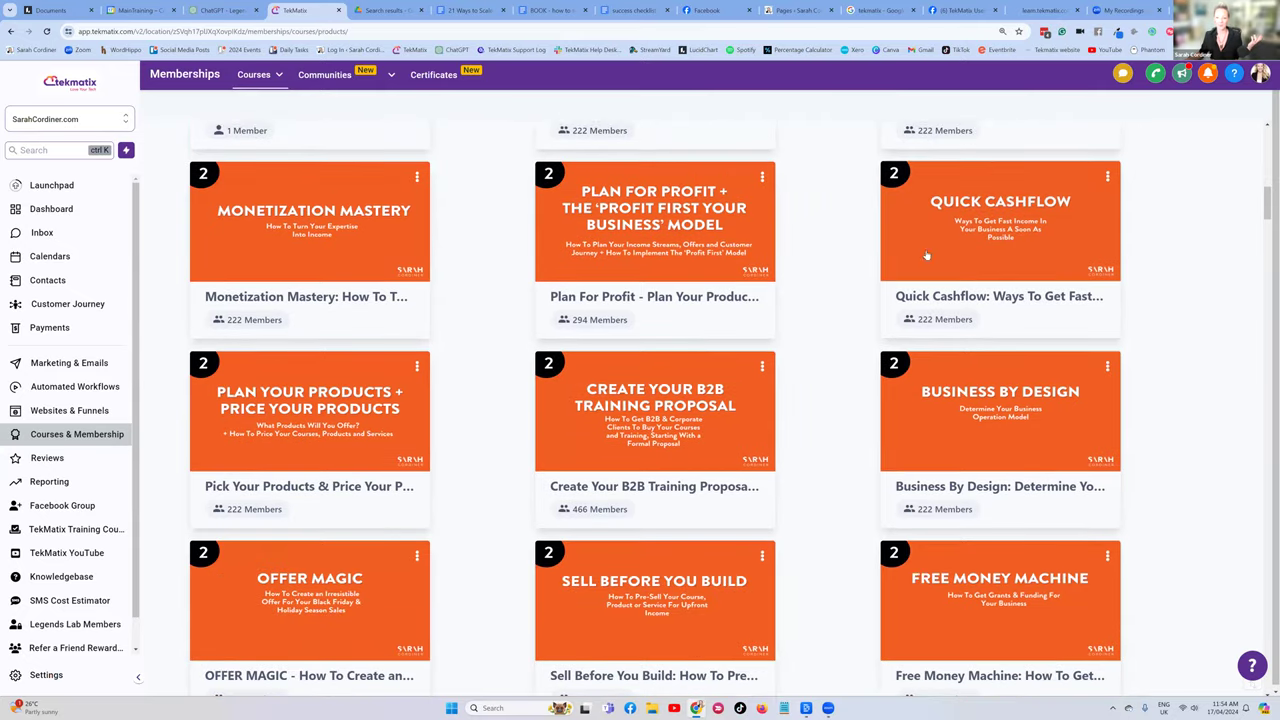
{"action": "scroll", "coordinate": [710, 278], "scroll_direction": "down", "scroll_amount": 7}
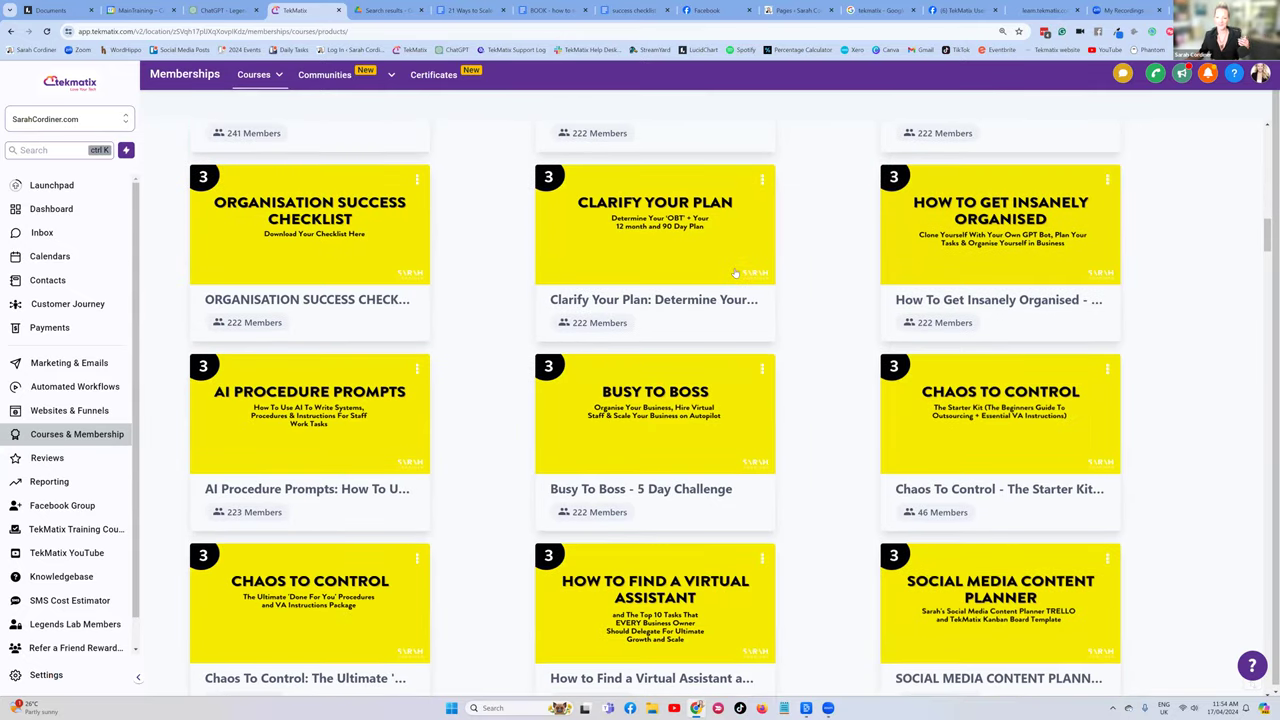
{"action": "scroll", "coordinate": [740, 268], "scroll_direction": "down", "scroll_amount": 5}
{"action": "scroll", "coordinate": [740, 268], "scroll_direction": "down", "scroll_amount": 8}
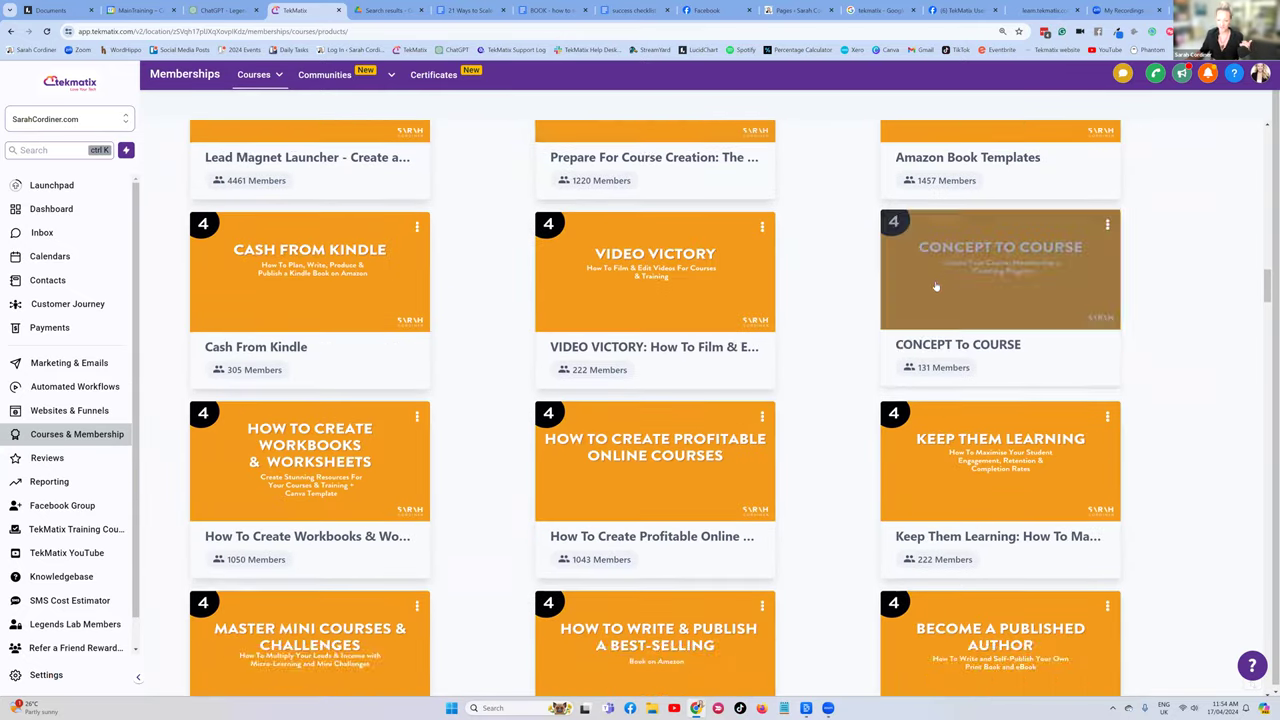
{"action": "scroll", "coordinate": [935, 280], "scroll_direction": "down", "scroll_amount": 10}
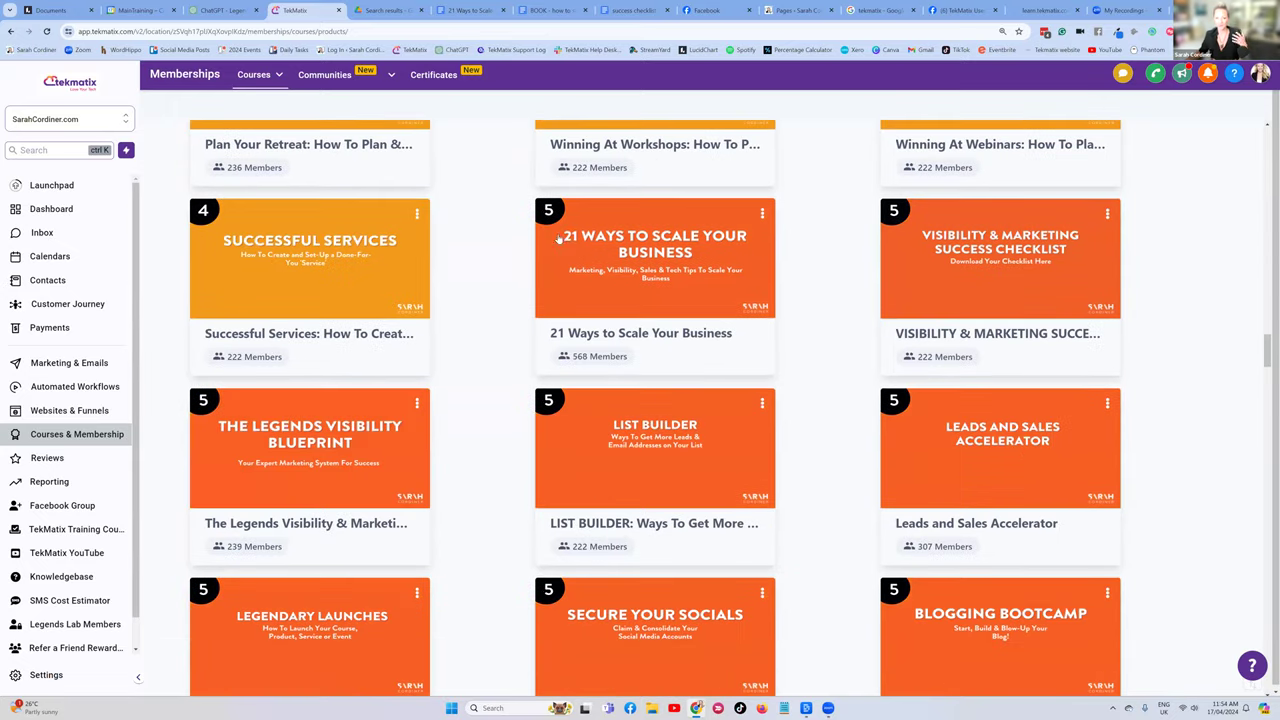
{"action": "scroll", "coordinate": [760, 275], "scroll_direction": "down", "scroll_amount": 3}
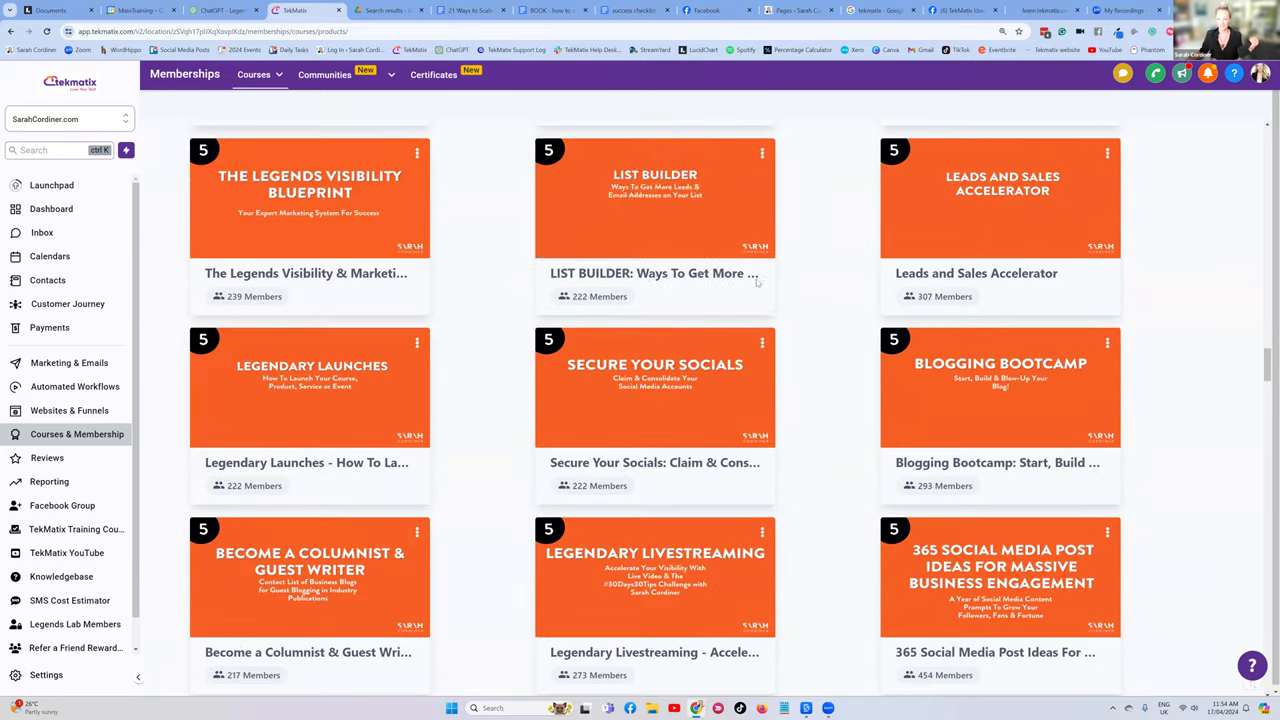
{"action": "scroll", "coordinate": [760, 272], "scroll_direction": "down", "scroll_amount": 5}
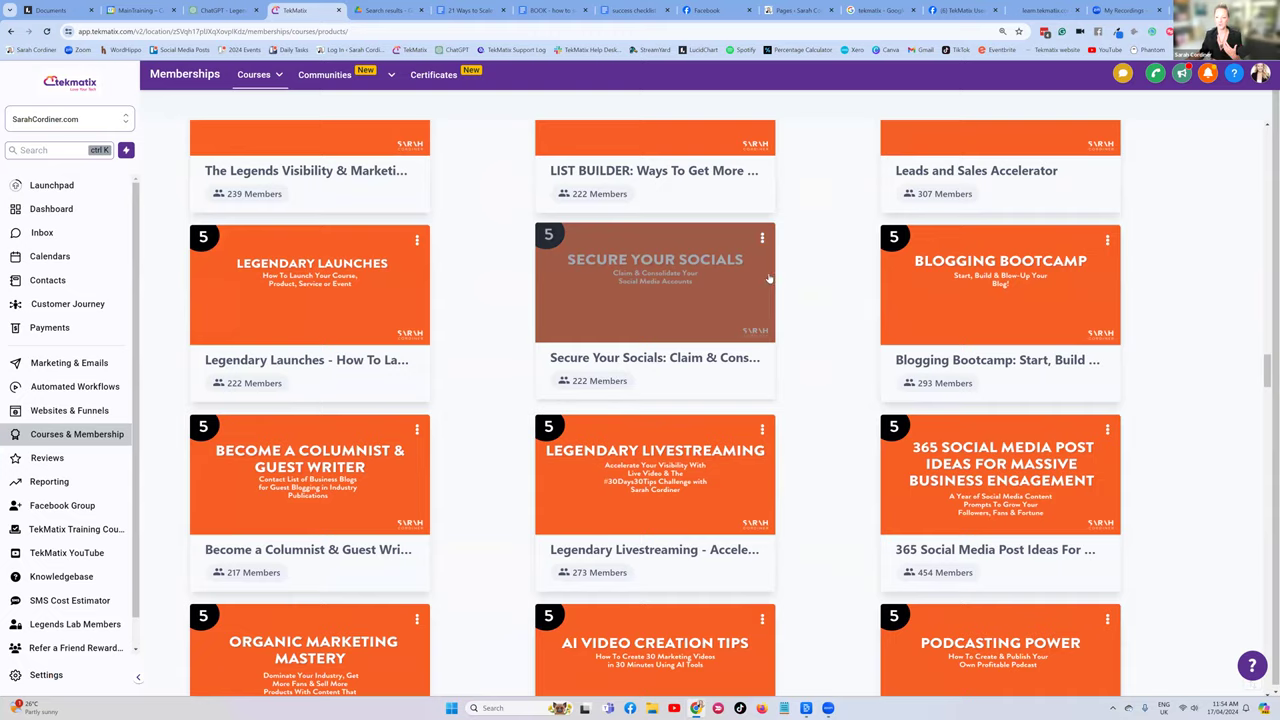
{"action": "scroll", "coordinate": [769, 284], "scroll_direction": "down", "scroll_amount": 10}
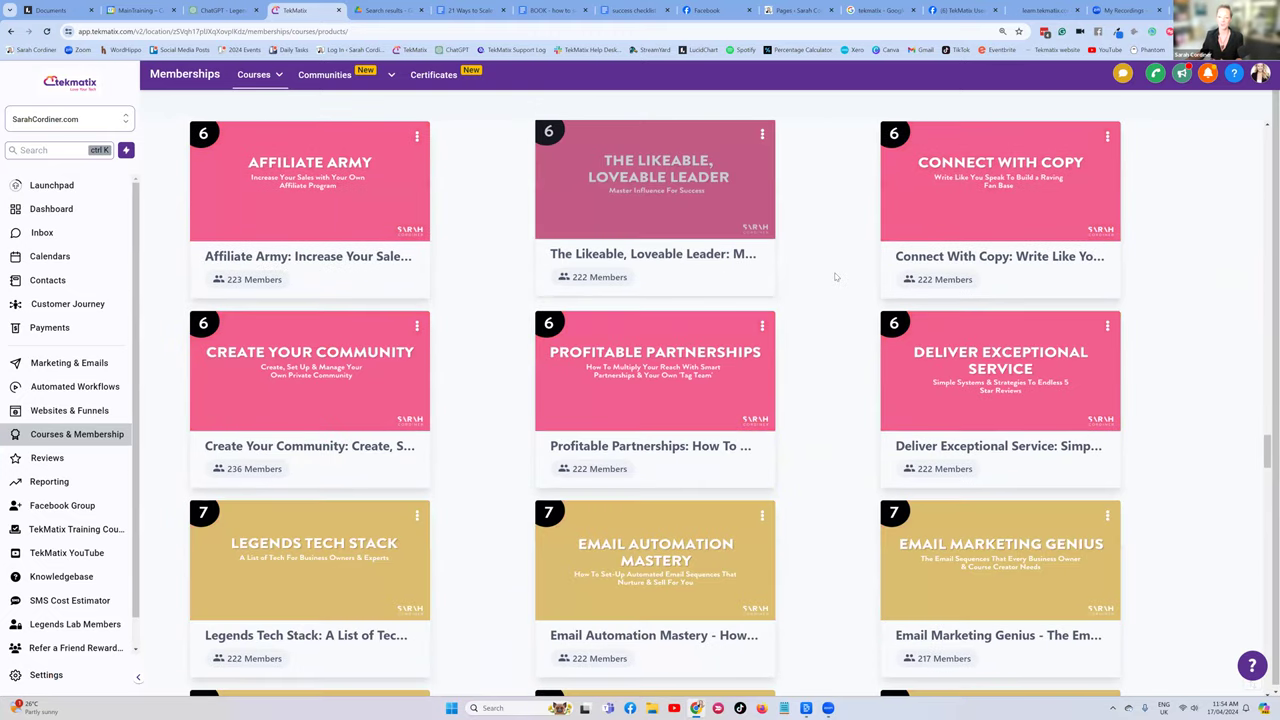
Examine the course groups numbered 7 to 10 in the library and go back to the start of category 7
{"action": "scroll", "coordinate": [836, 277], "scroll_direction": "down", "scroll_amount": 7}
{"action": "scroll", "coordinate": [836, 277], "scroll_direction": "down", "scroll_amount": 5}
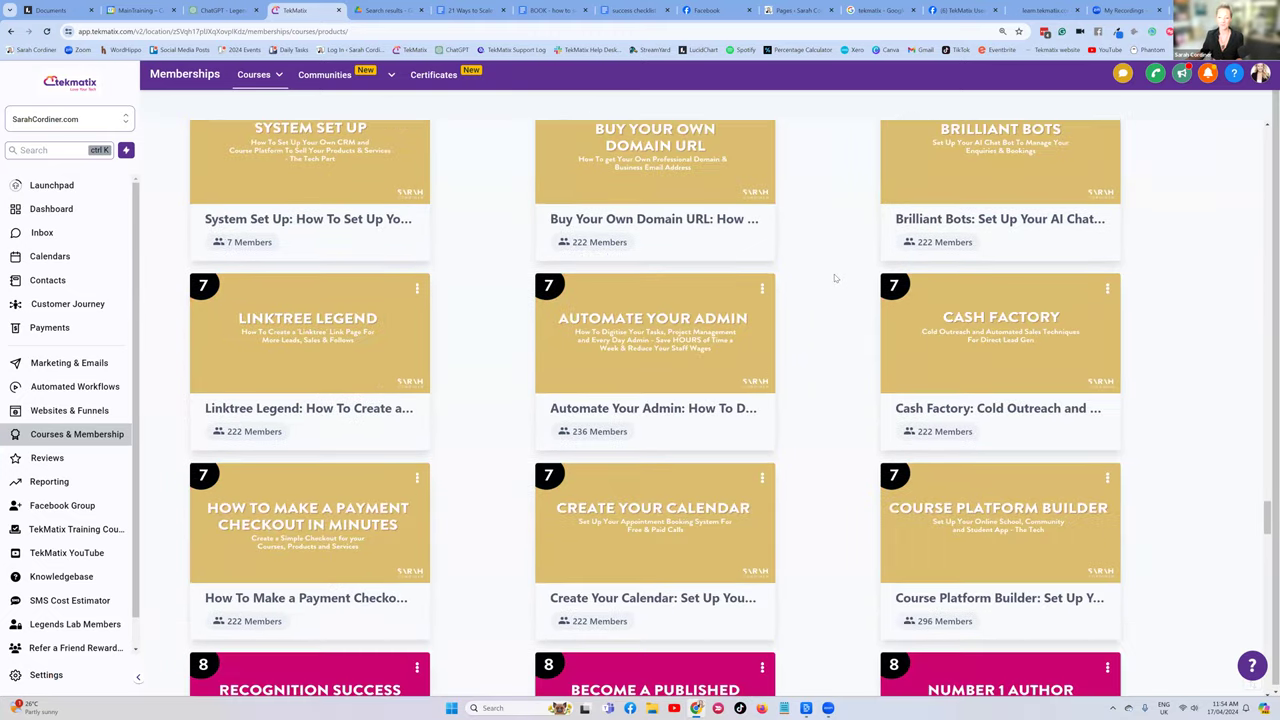
{"action": "scroll", "coordinate": [833, 280], "scroll_direction": "down", "scroll_amount": 3}
{"action": "scroll", "coordinate": [700, 280], "scroll_direction": "down", "scroll_amount": 3}
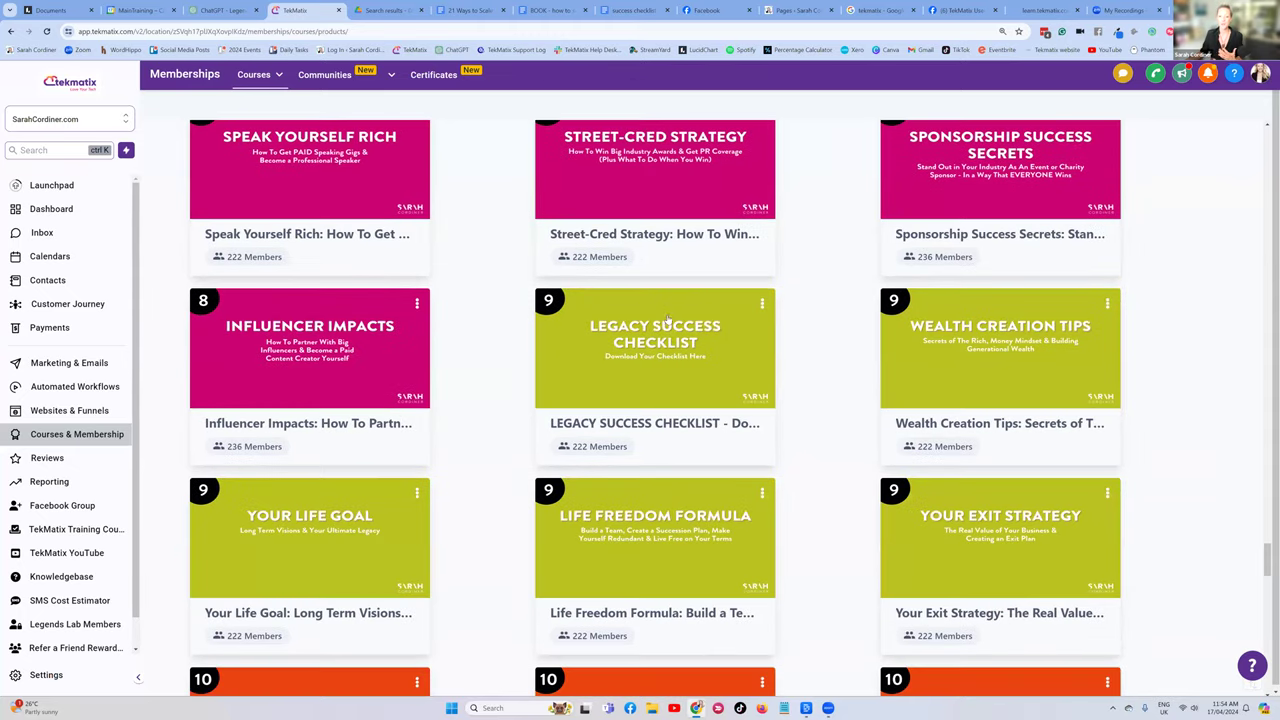
{"action": "scroll", "coordinate": [668, 282], "scroll_direction": "up", "scroll_amount": 6}
{"action": "scroll", "coordinate": [712, 288], "scroll_direction": "up", "scroll_amount": 8}
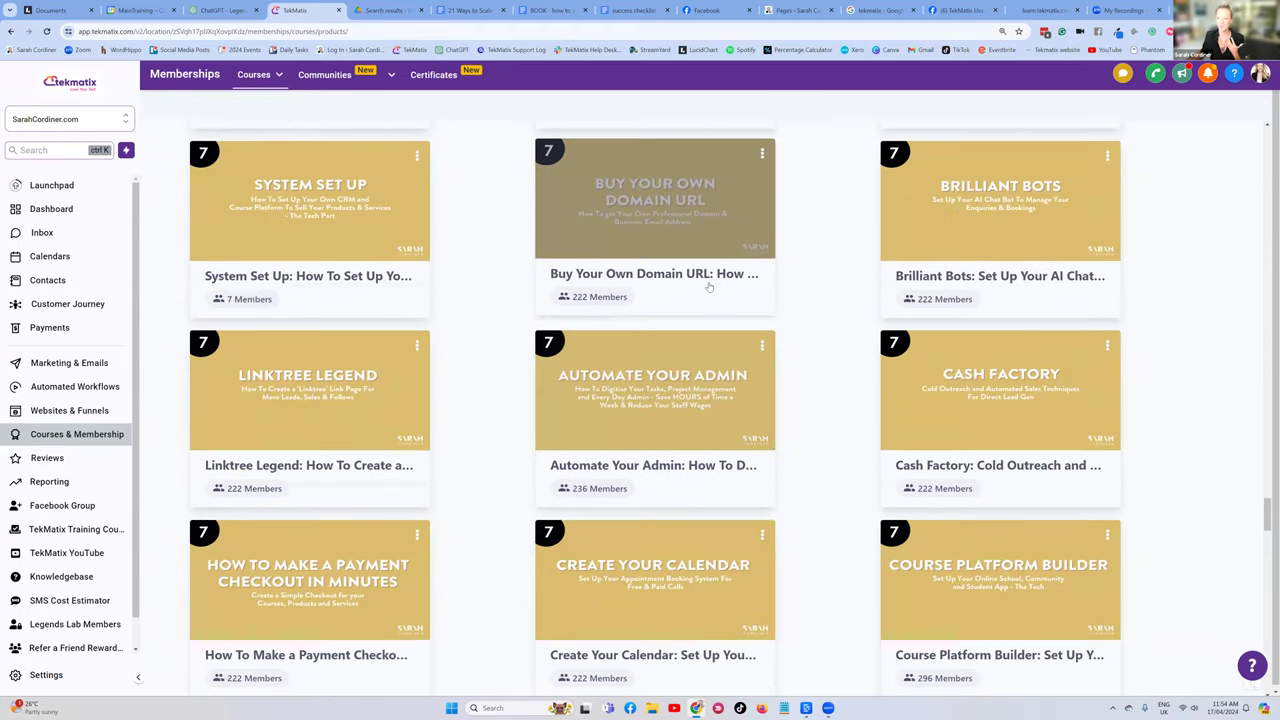
{"action": "scroll", "coordinate": [705, 284], "scroll_direction": "up", "scroll_amount": 2}
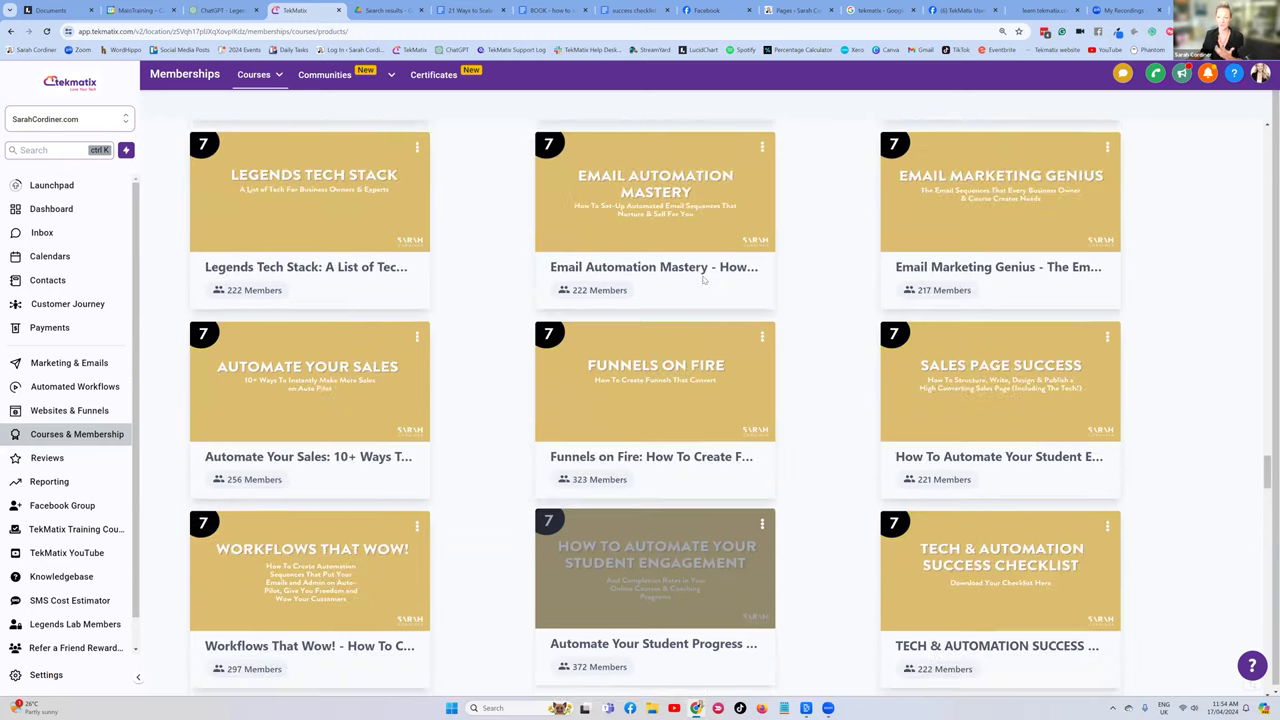
{"action": "scroll", "coordinate": [740, 275], "scroll_direction": "up", "scroll_amount": 2}
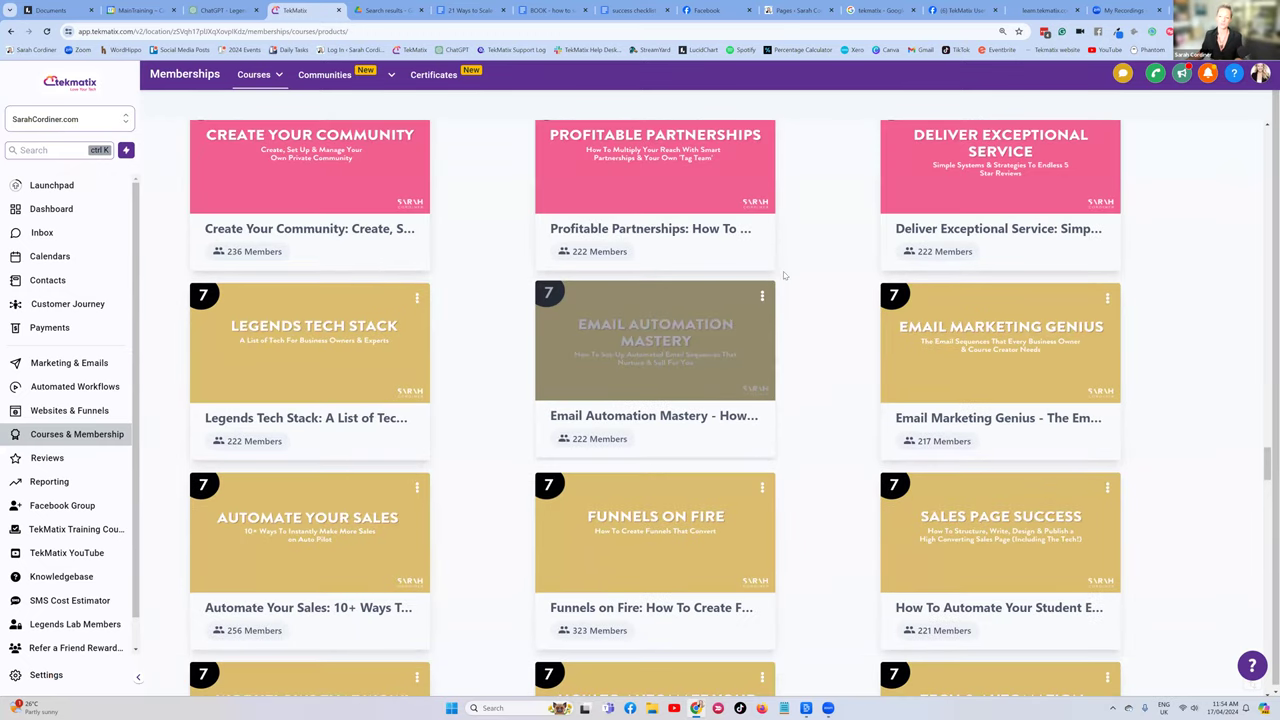
Look back through the lower-numbered course categories to the products numbered 1, including Map Your Magic and Framework Your IP
{"action": "scroll", "coordinate": [784, 274], "scroll_direction": "up", "scroll_amount": 10}
{"action": "scroll", "coordinate": [780, 271], "scroll_direction": "up", "scroll_amount": 15}
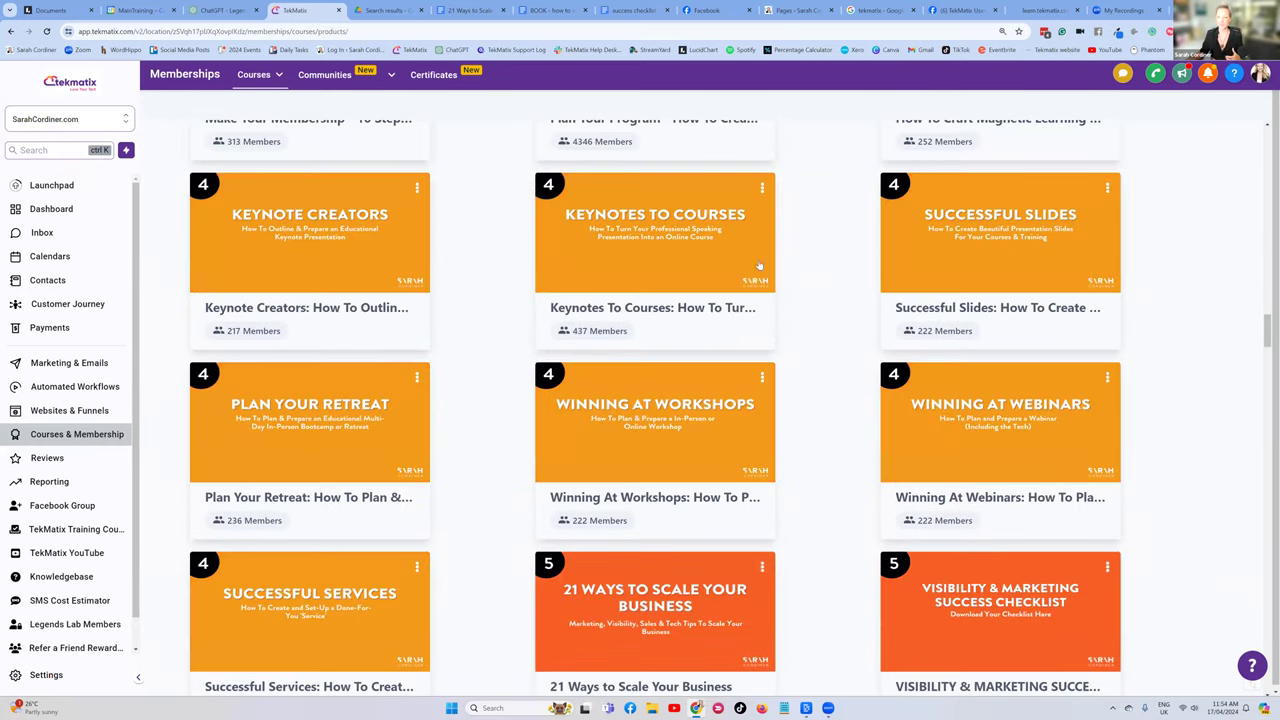
{"action": "scroll", "coordinate": [799, 258], "scroll_direction": "up", "scroll_amount": 20}
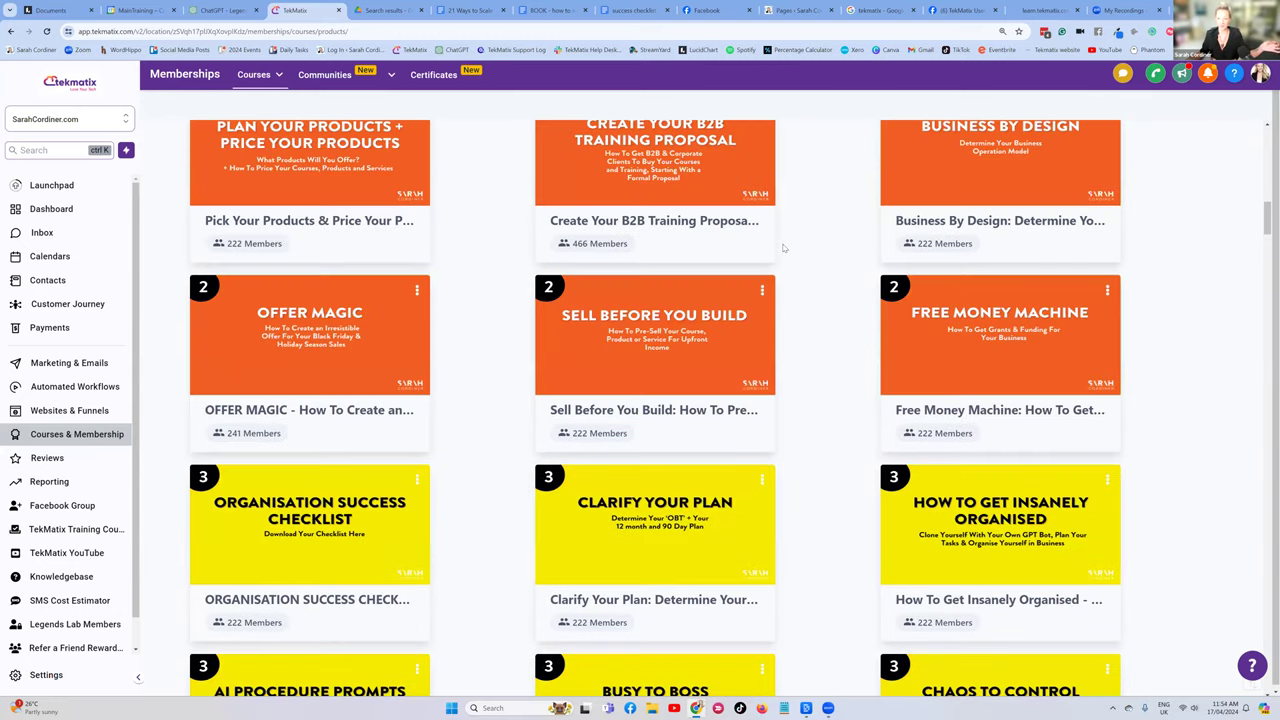
{"action": "scroll", "coordinate": [782, 248], "scroll_direction": "up", "scroll_amount": 5}
{"action": "scroll", "coordinate": [778, 246], "scroll_direction": "up", "scroll_amount": 3}
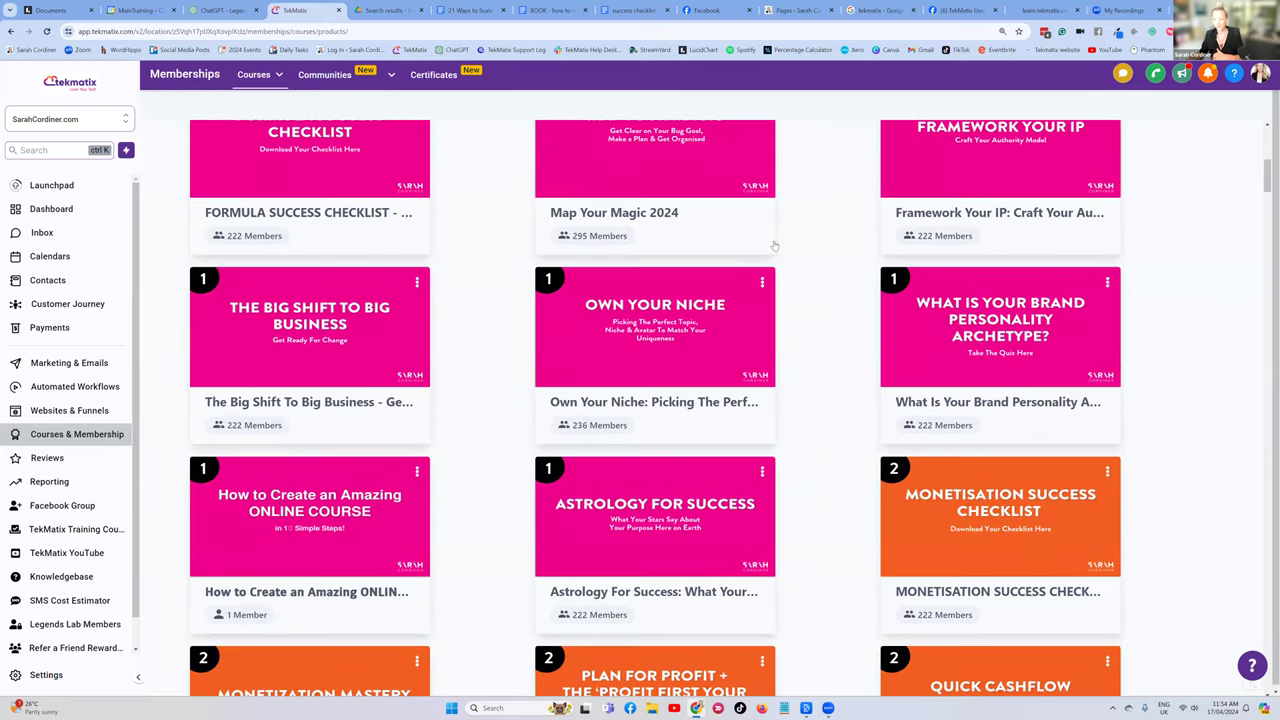
{"action": "scroll", "coordinate": [774, 245], "scroll_direction": "up", "scroll_amount": 4}
{"action": "scroll", "coordinate": [665, 325], "scroll_direction": "down", "scroll_amount": 2}
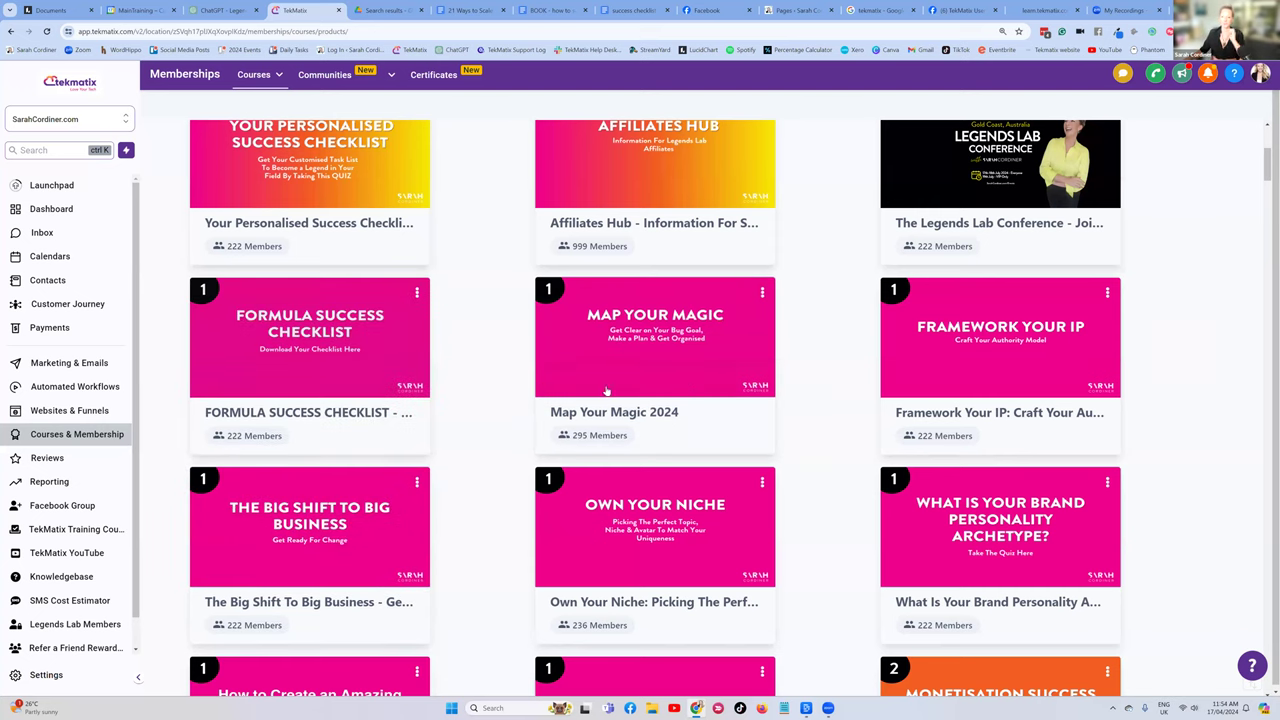
{"action": "scroll", "coordinate": [700, 372], "scroll_direction": "down", "scroll_amount": 2}
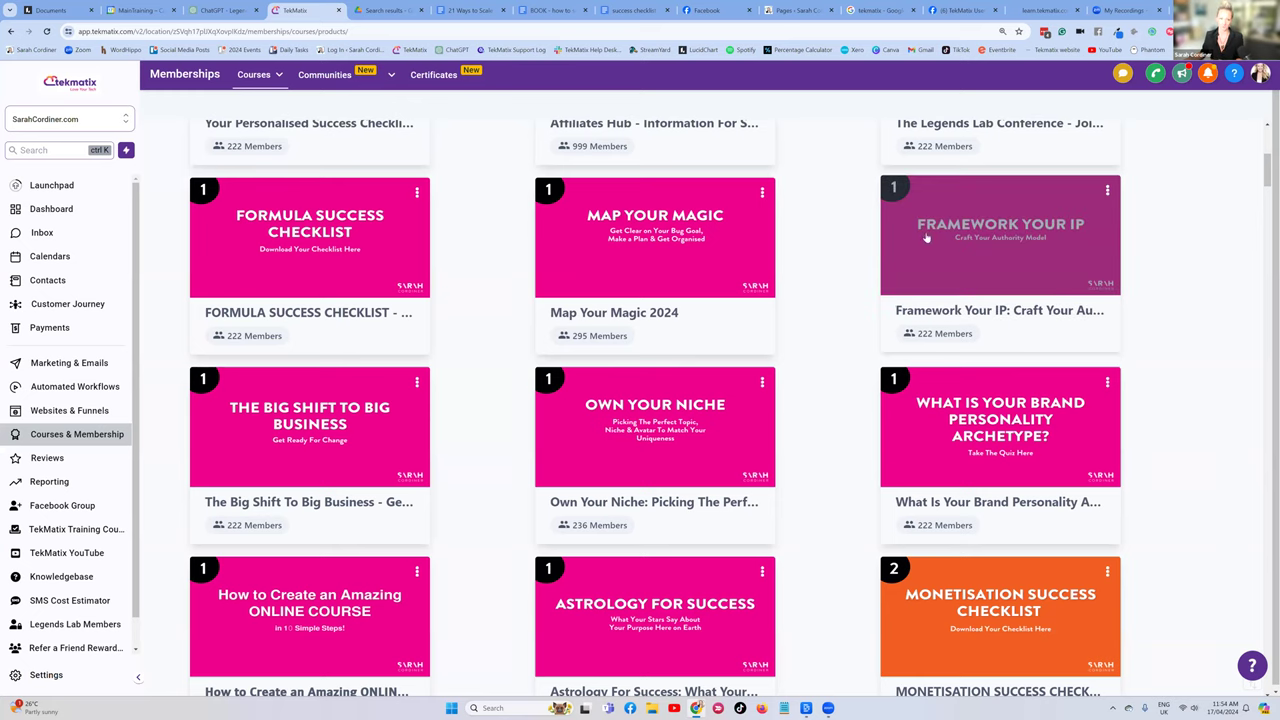
Start a new course offer titled "map your IP framework - FREE ACCESS LINK"
{"action": "mouse_move", "coordinate": [254, 75]}
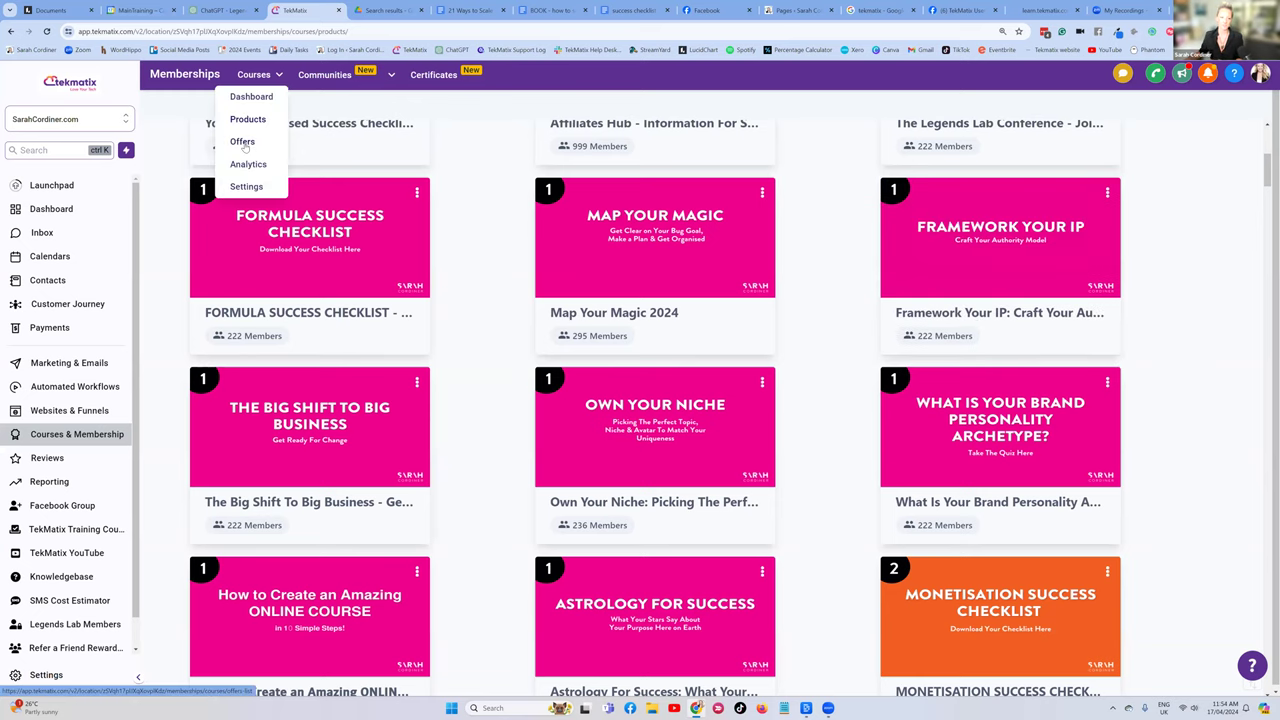
{"action": "left_click", "coordinate": [243, 143]}
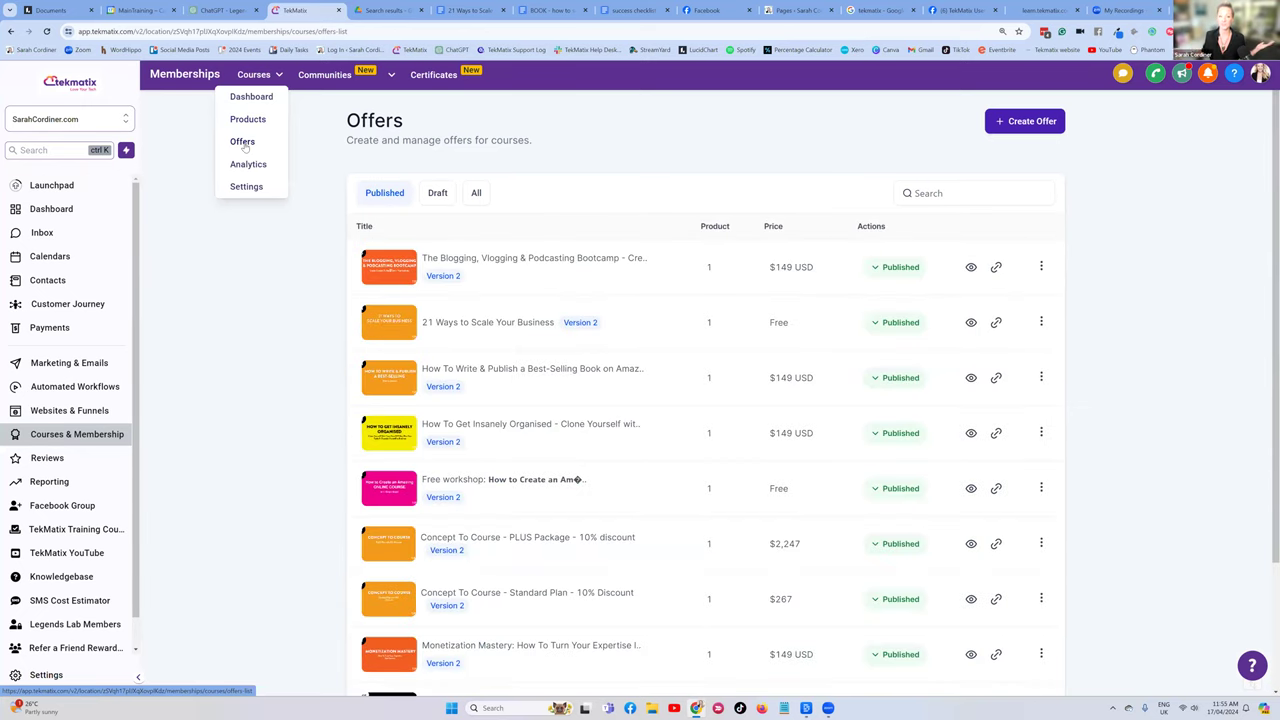
{"action": "left_click", "coordinate": [1023, 121]}
{"action": "left_click", "coordinate": [644, 208]}
{"action": "type", "text": "map your IP framework - FREE A"}
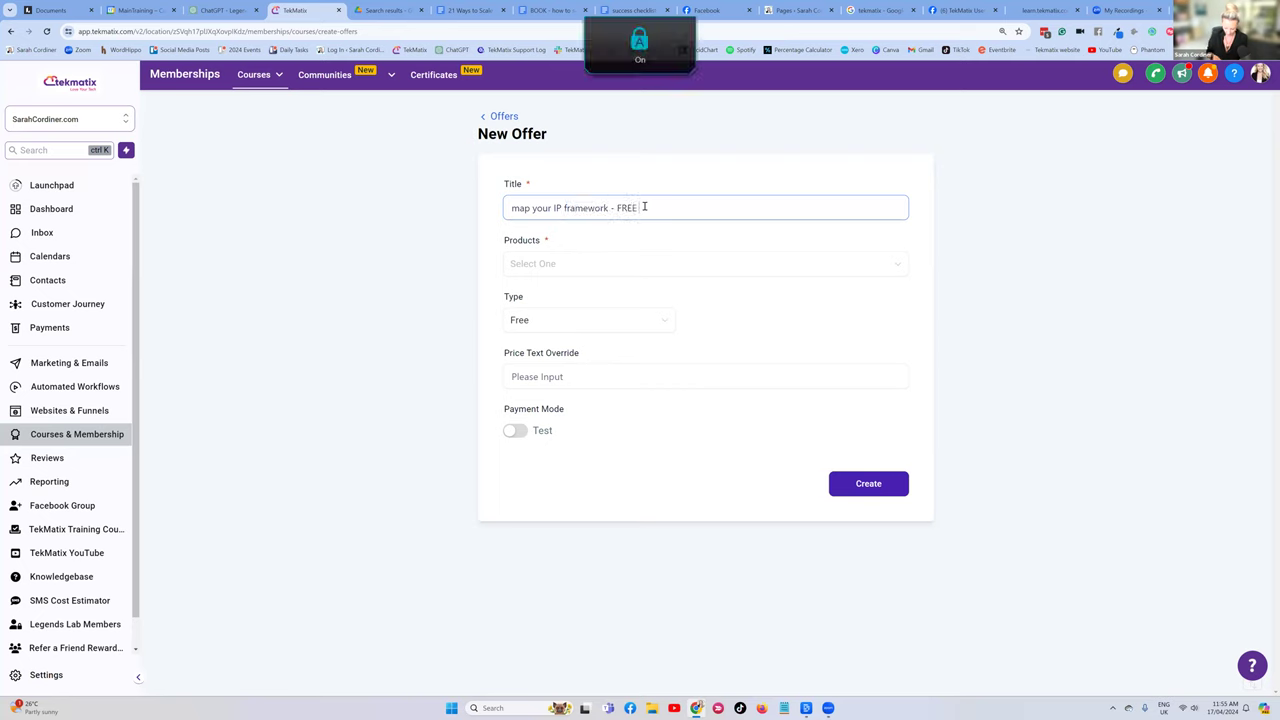
{"action": "type", "text": "CCESS LINK"}
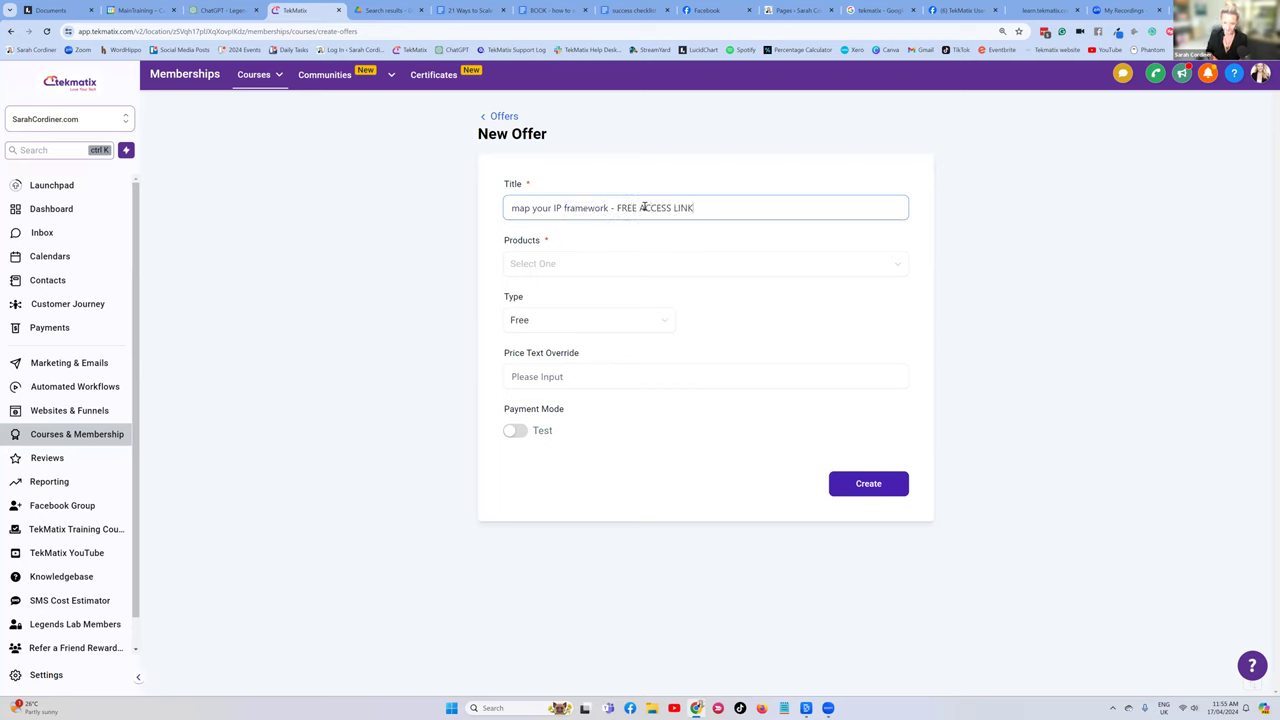
Select "Analysing Job Vacancies & Meeting Employer Expectations" as the new offer's product
{"action": "left_click", "coordinate": [582, 263]}
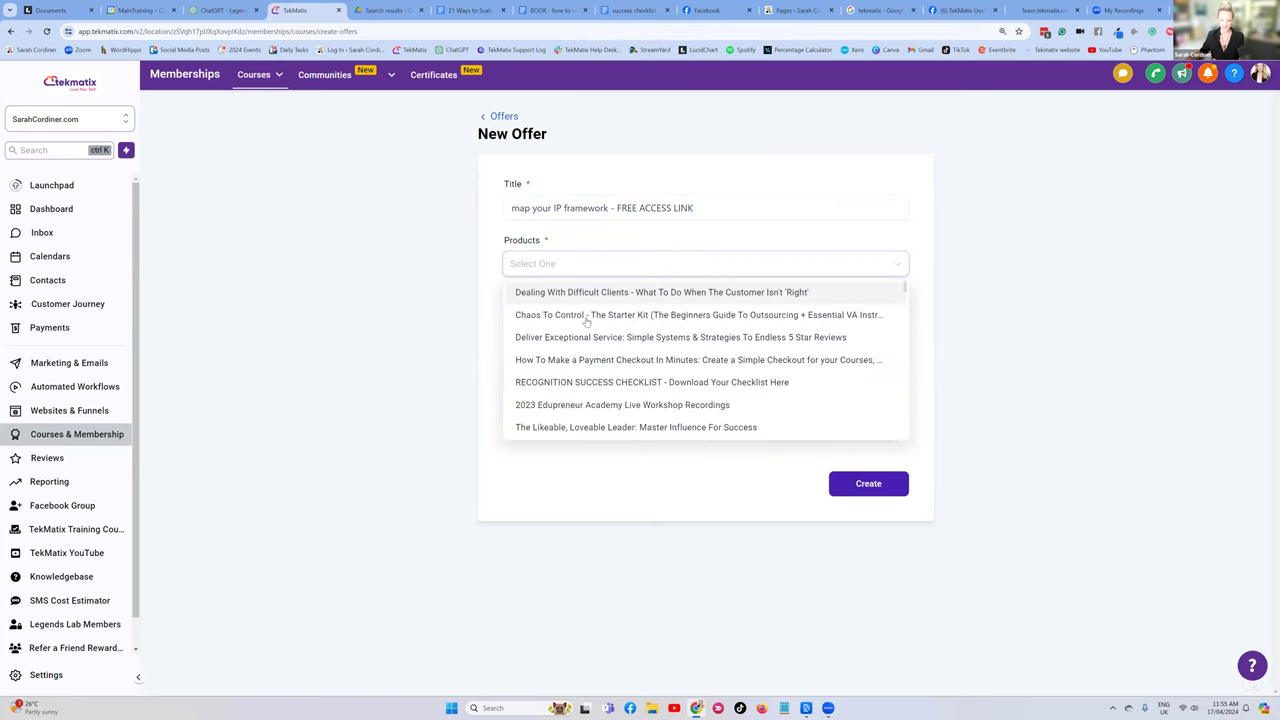
{"action": "scroll", "coordinate": [590, 320], "scroll_direction": "down", "scroll_amount": 2}
{"action": "scroll", "coordinate": [603, 332], "scroll_direction": "down", "scroll_amount": 1}
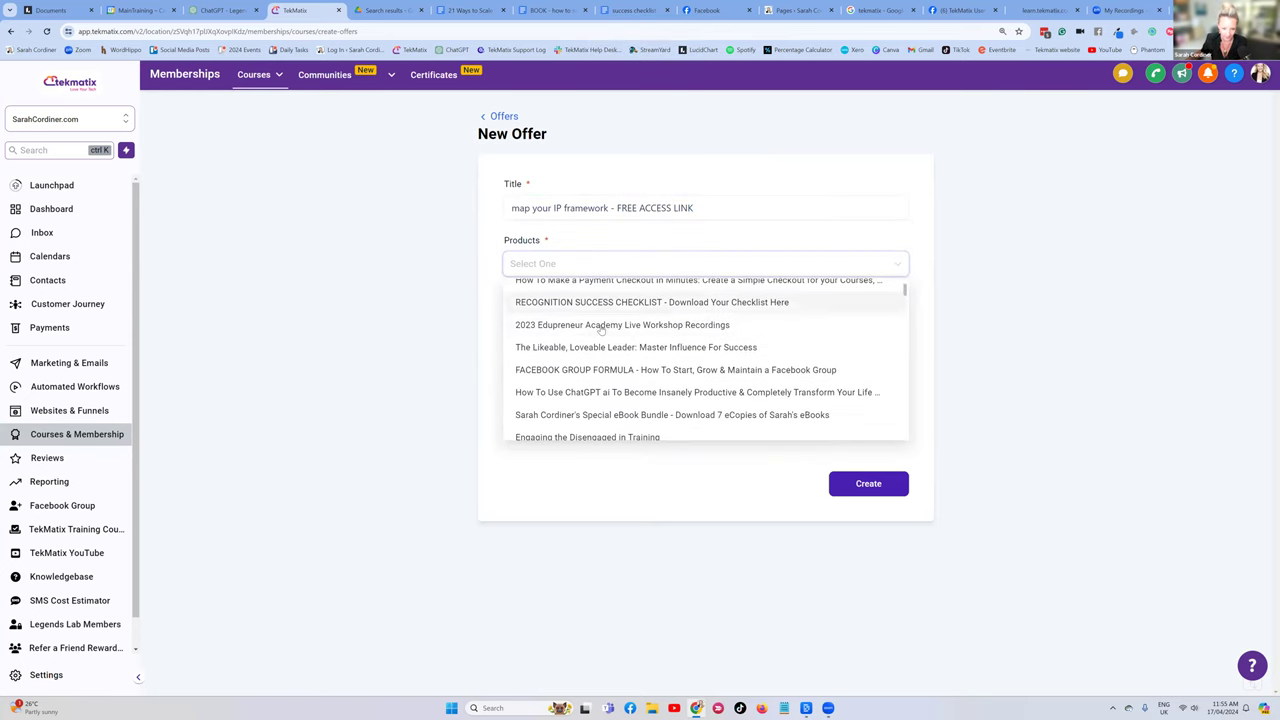
{"action": "scroll", "coordinate": [598, 330], "scroll_direction": "down", "scroll_amount": 4}
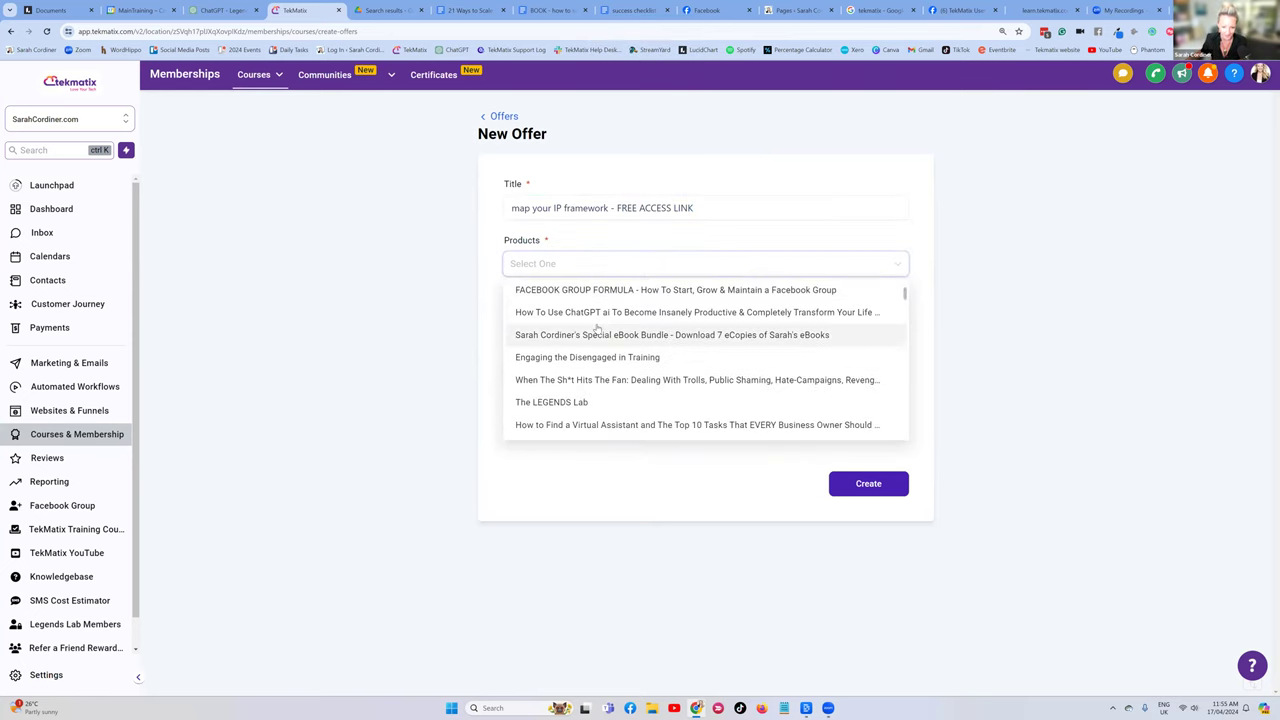
{"action": "scroll", "coordinate": [597, 328], "scroll_direction": "down", "scroll_amount": 6}
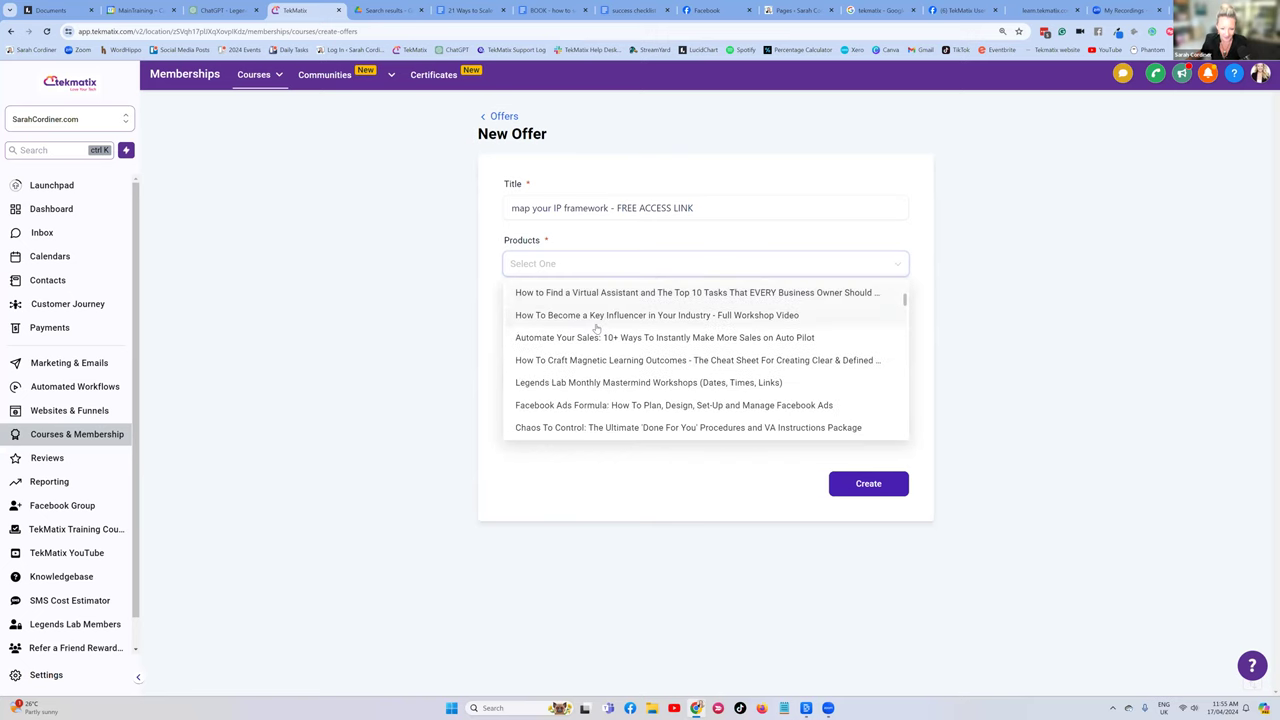
{"action": "scroll", "coordinate": [597, 328], "scroll_direction": "down", "scroll_amount": 6}
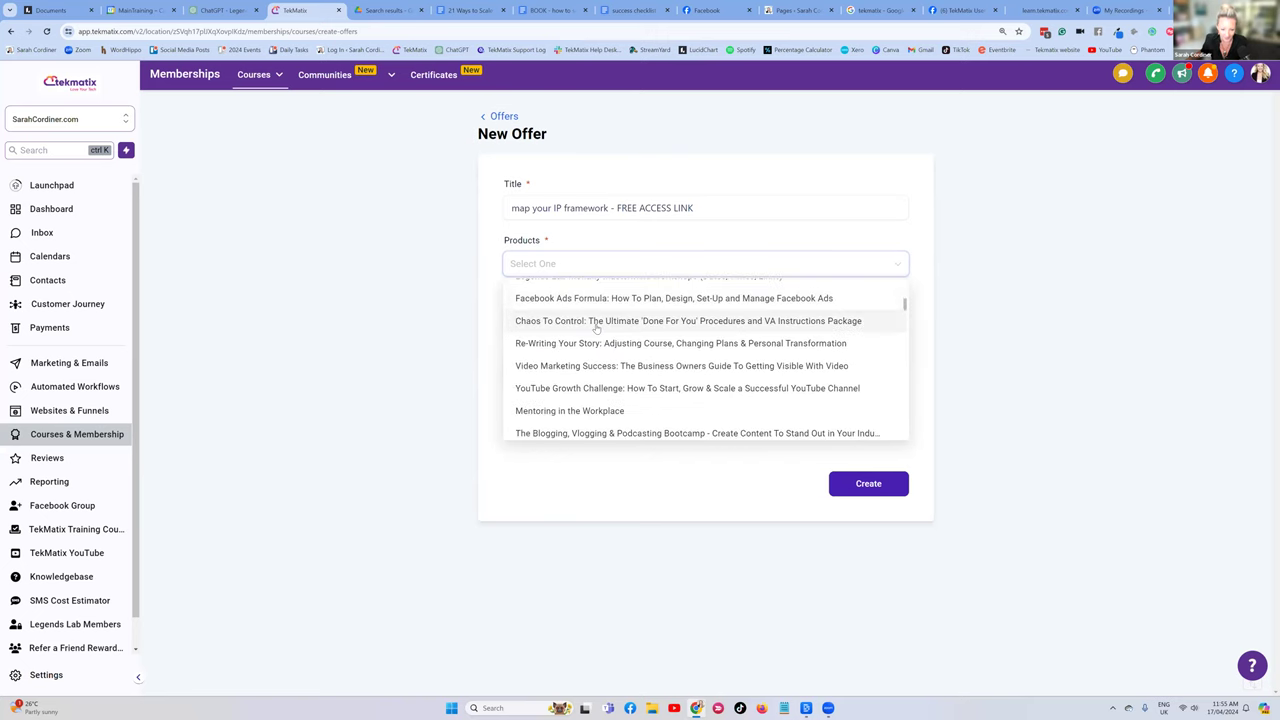
{"action": "scroll", "coordinate": [597, 328], "scroll_direction": "down", "scroll_amount": 5}
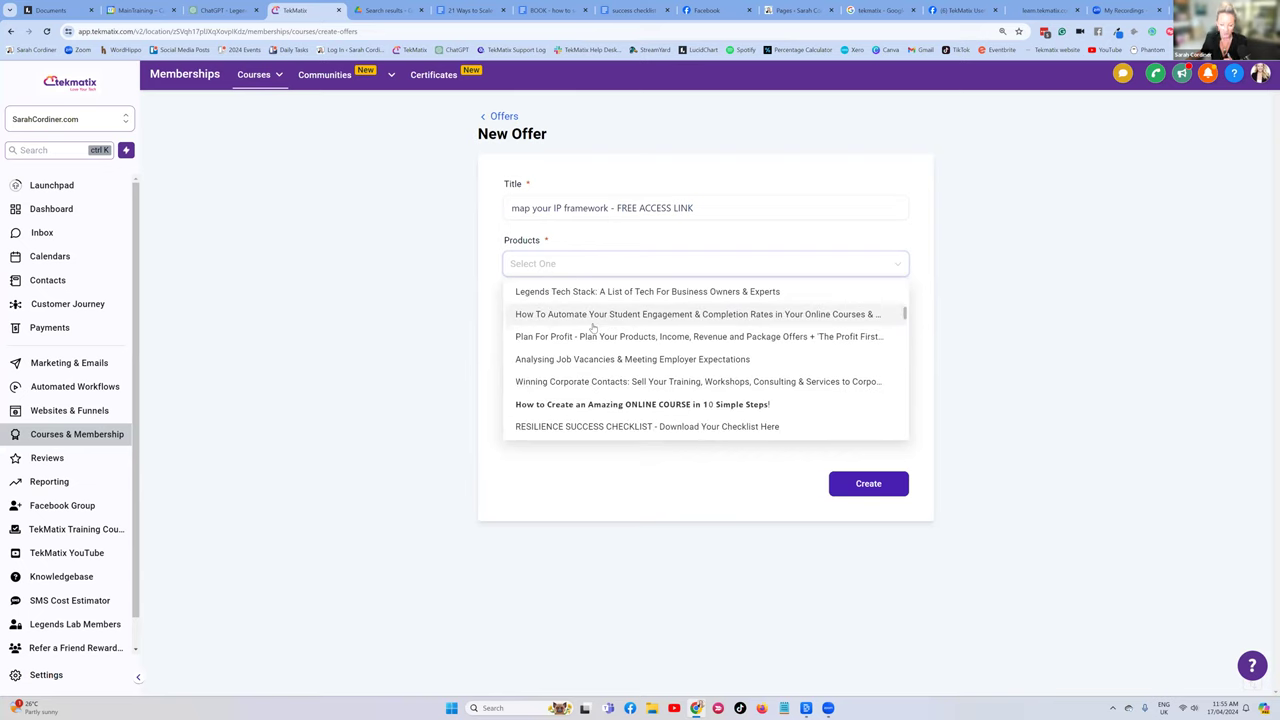
{"action": "left_click", "coordinate": [632, 332]}
{"action": "left_click", "coordinate": [682, 264]}
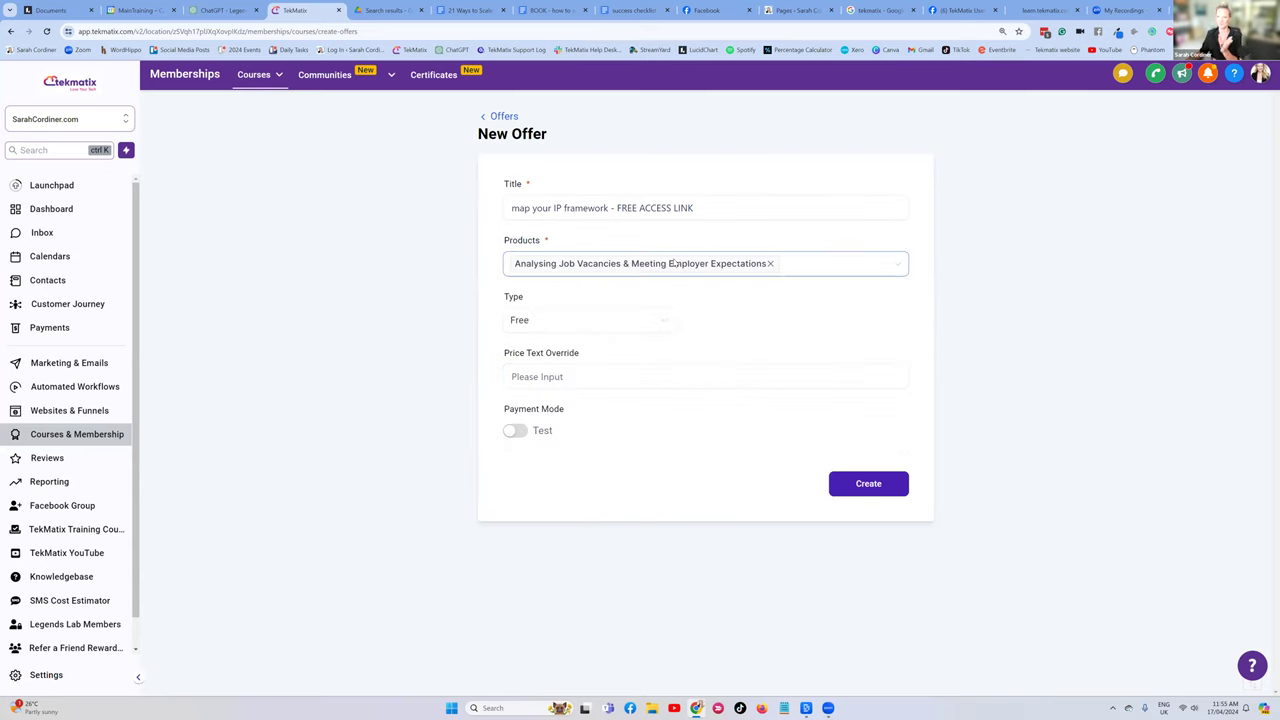
Create the free offer and copy its share link
{"action": "left_click", "coordinate": [866, 486]}
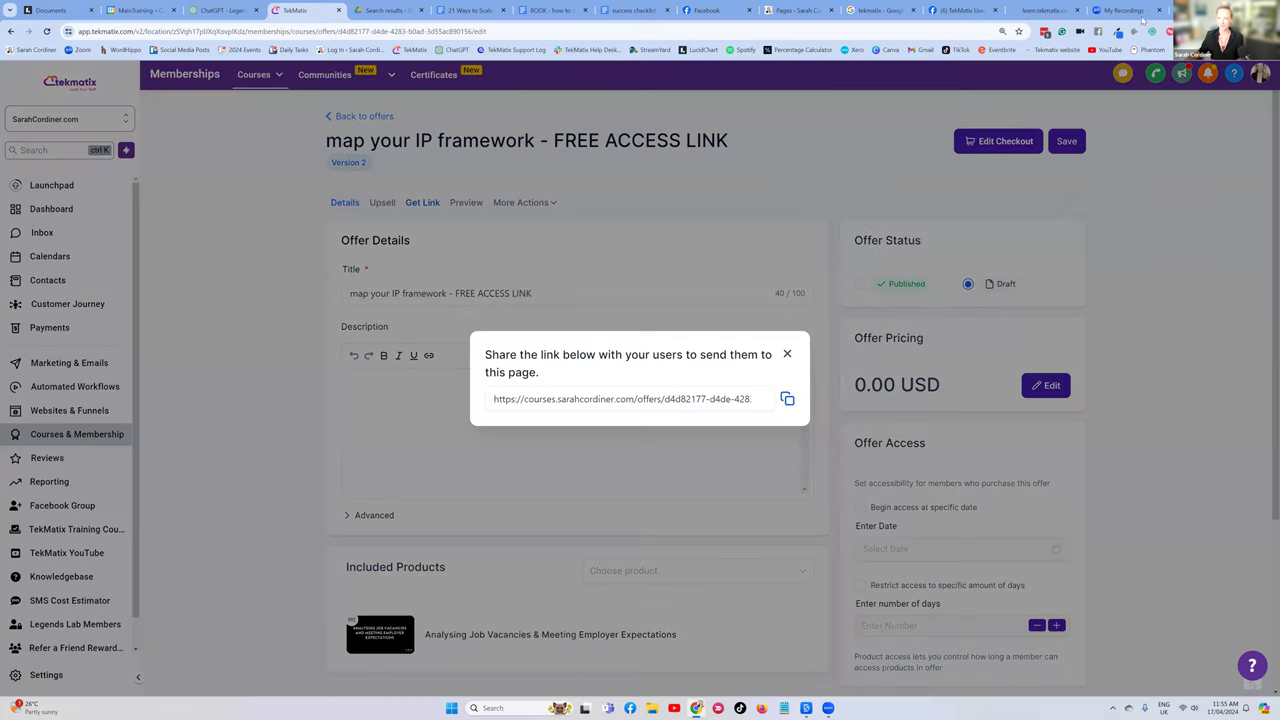
{"action": "left_click", "coordinate": [787, 398]}
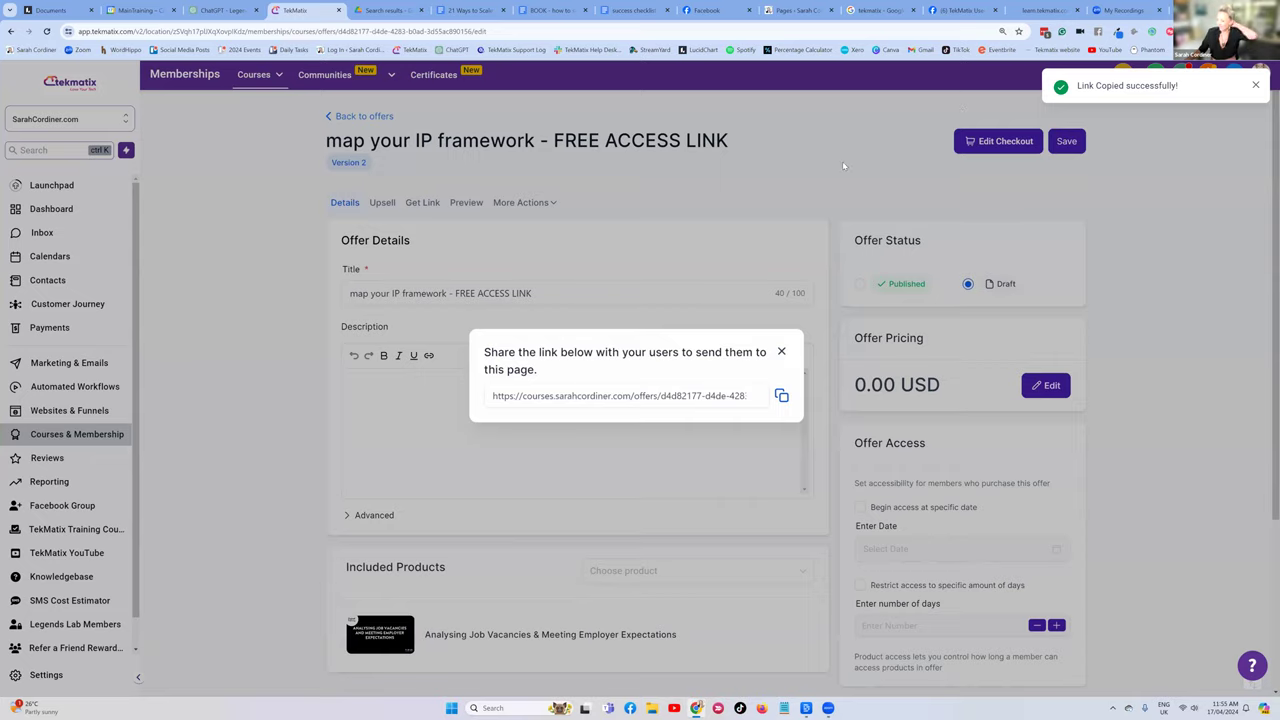
{"action": "left_click", "coordinate": [843, 163]}
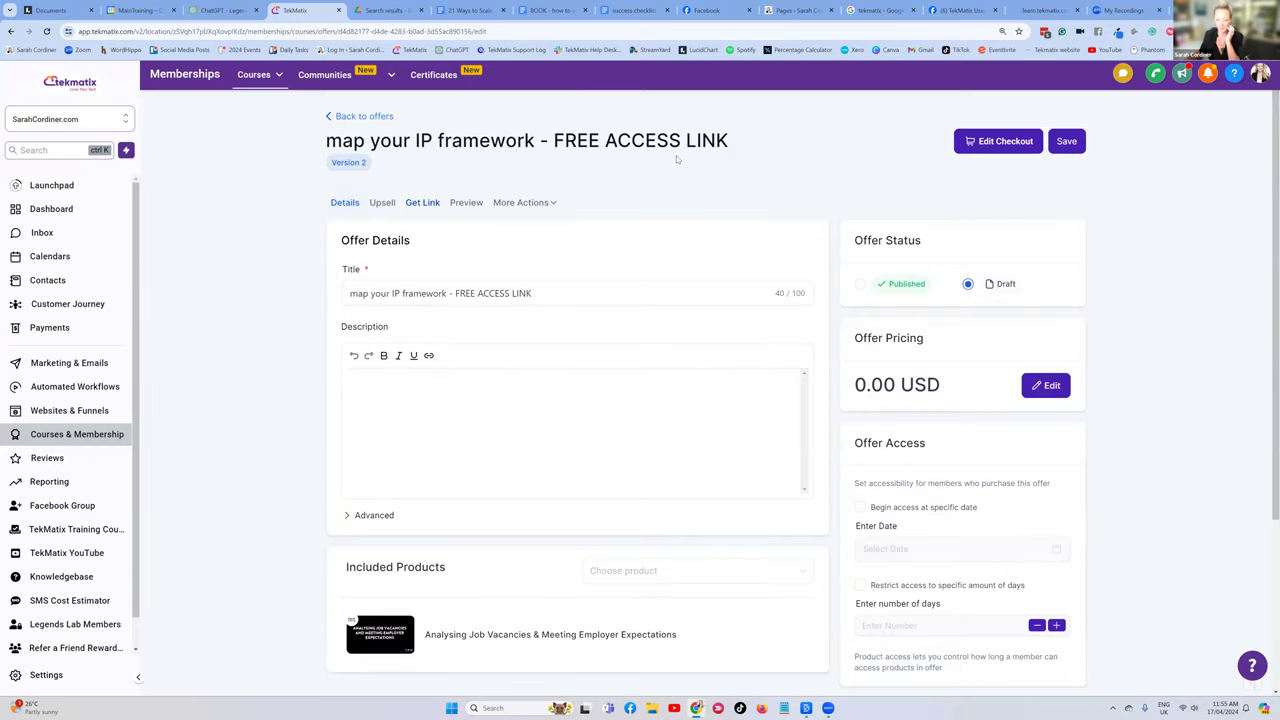
Replace the offer's included product with "Framework Your IP: Craft Your Authority Model"
{"action": "scroll", "coordinate": [616, 468], "scroll_direction": "down", "scroll_amount": 2}
{"action": "left_click", "coordinate": [643, 372]}
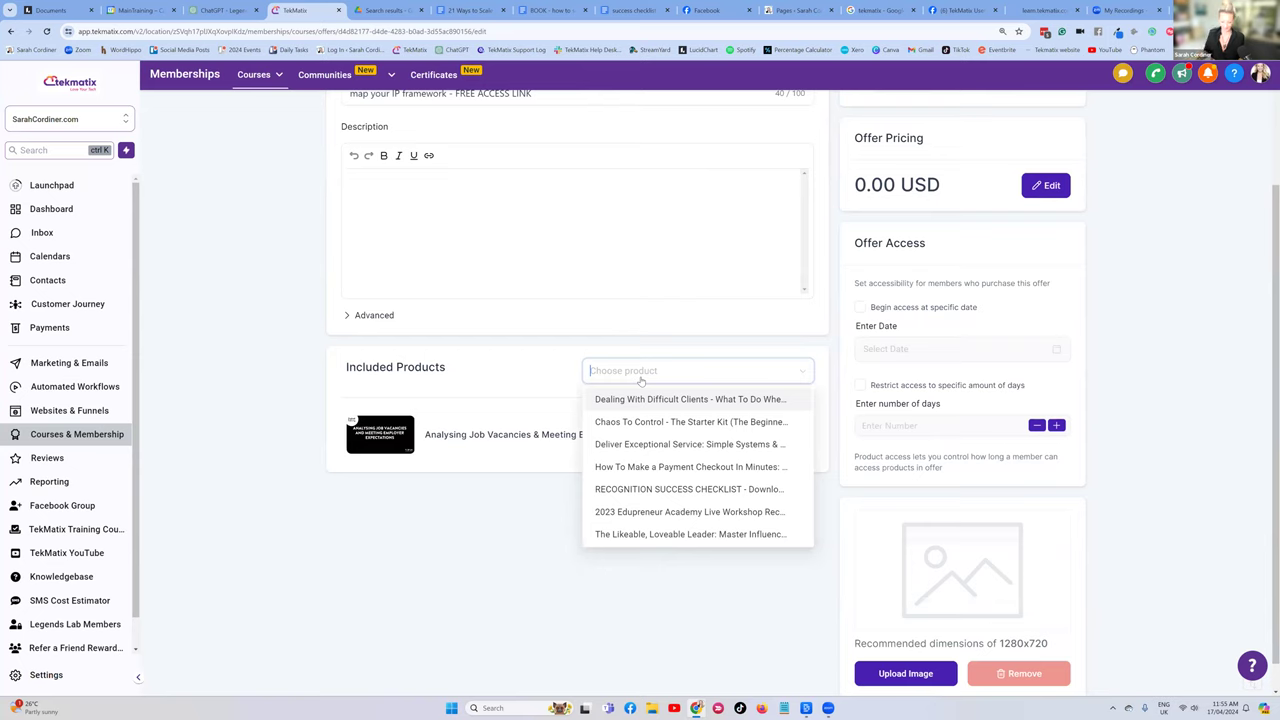
{"action": "type", "text": "ip"}
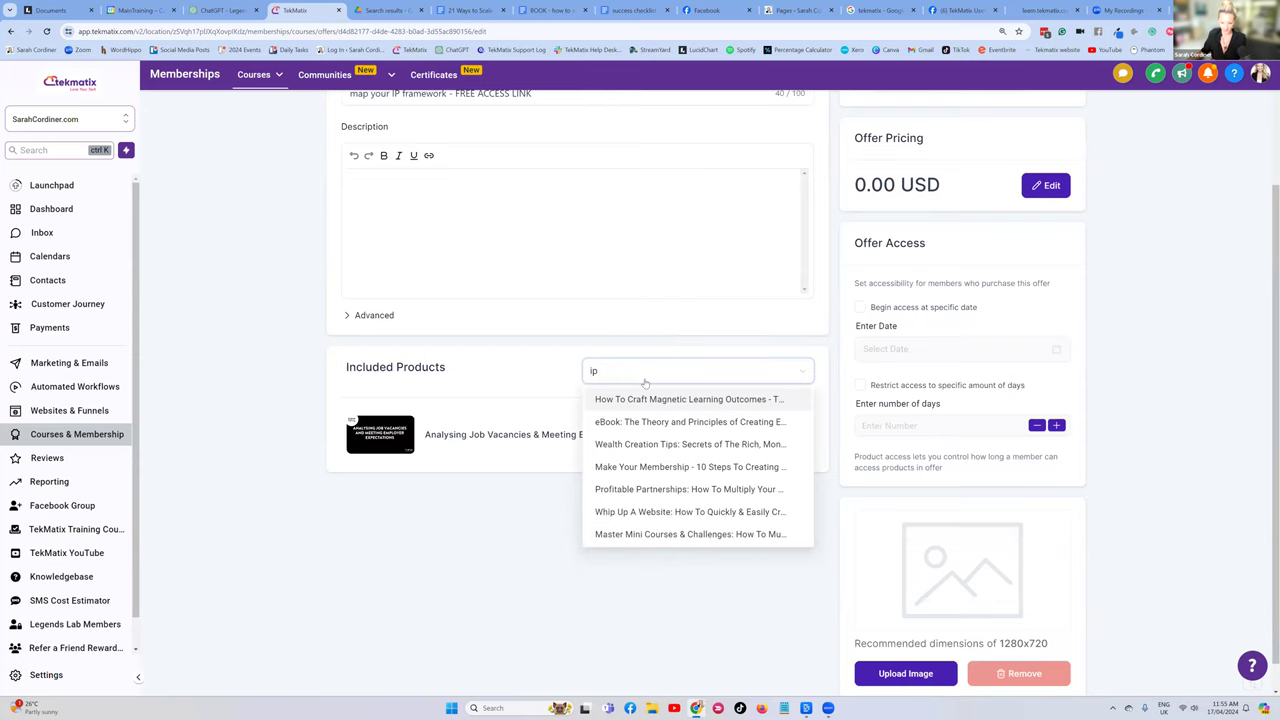
{"action": "type", "text": " nfr"}
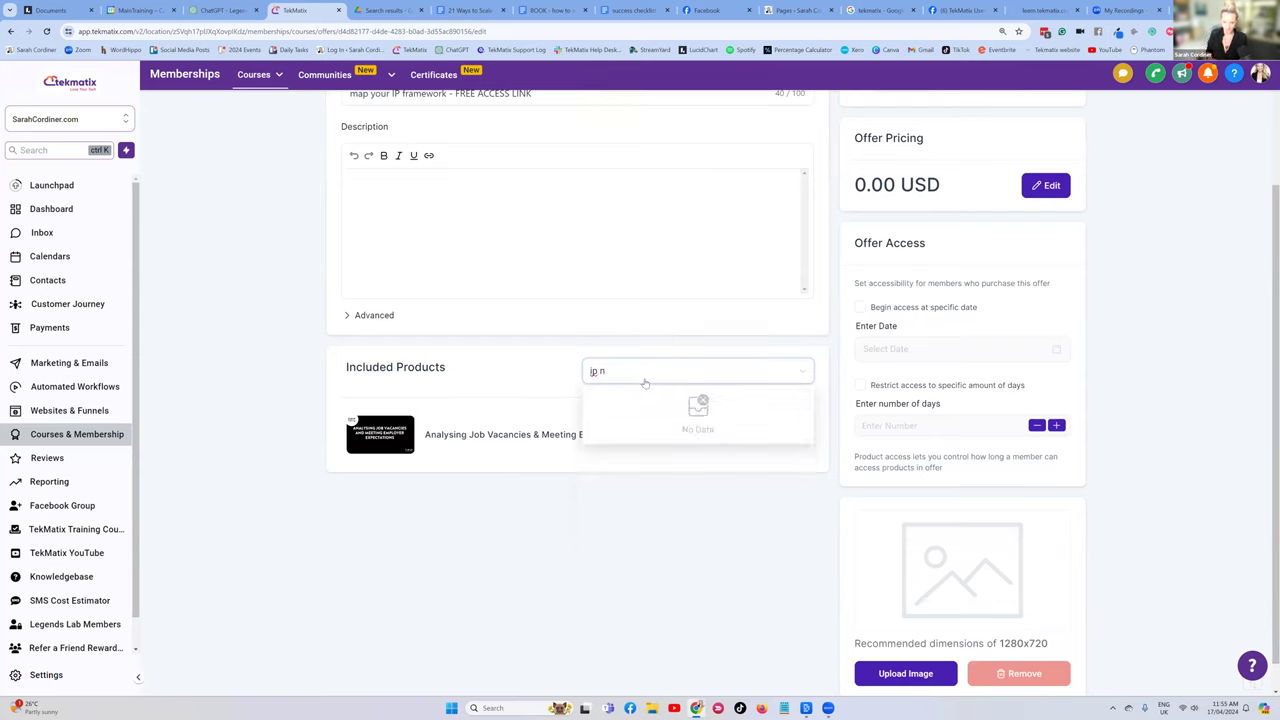
{"action": "key", "text": "BackSpace"}
{"action": "key", "text": "BackSpace"}
{"action": "key", "text": "BackSpace"}
{"action": "key", "text": "BackSpace"}
{"action": "type", "text": "frame"}
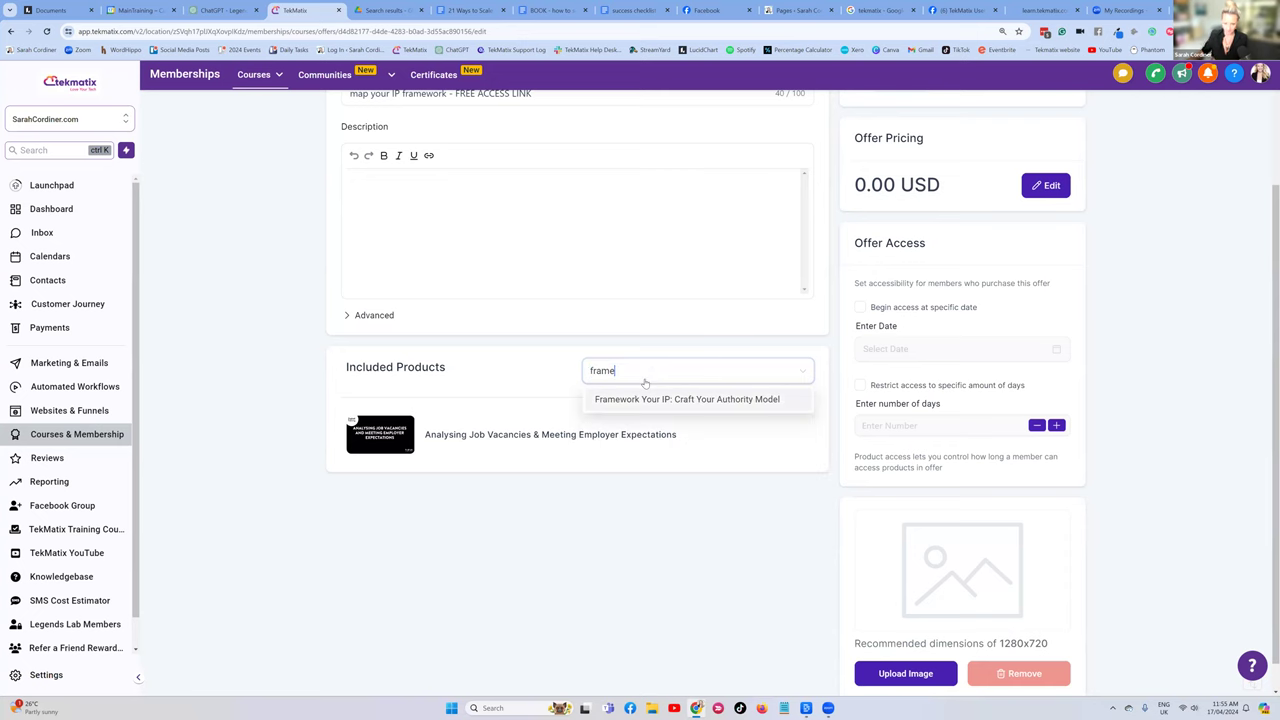
{"action": "left_click", "coordinate": [773, 402]}
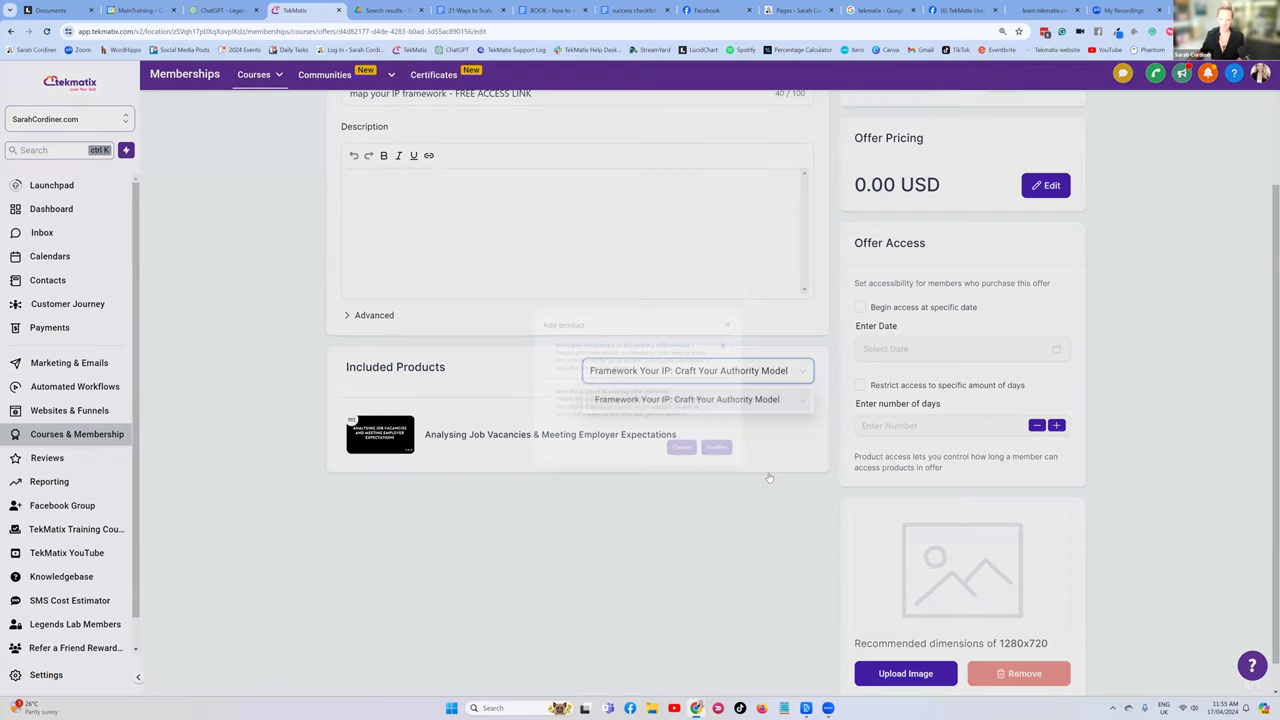
{"action": "left_click", "coordinate": [767, 476]}
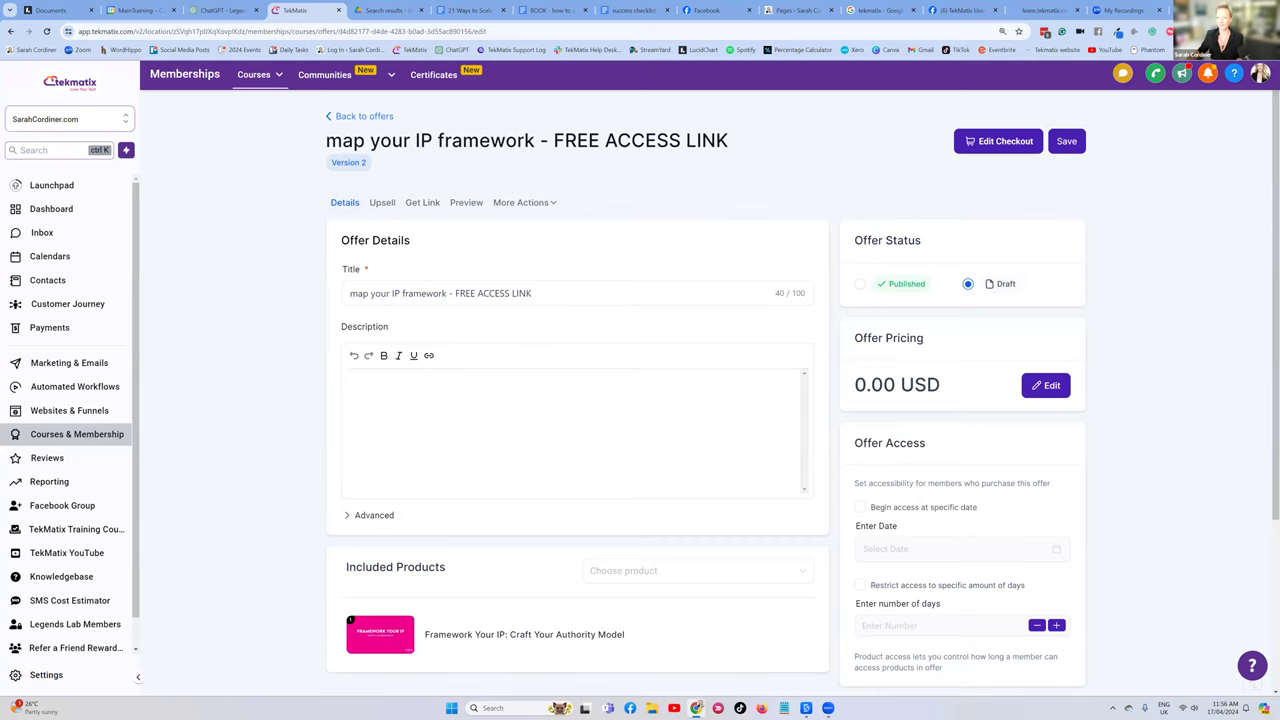
Open the copied offer link in a new browser tab
{"action": "key", "text": "ctrl+t"}
{"action": "key", "text": "ctrl+v"}
{"action": "key", "text": "Return"}
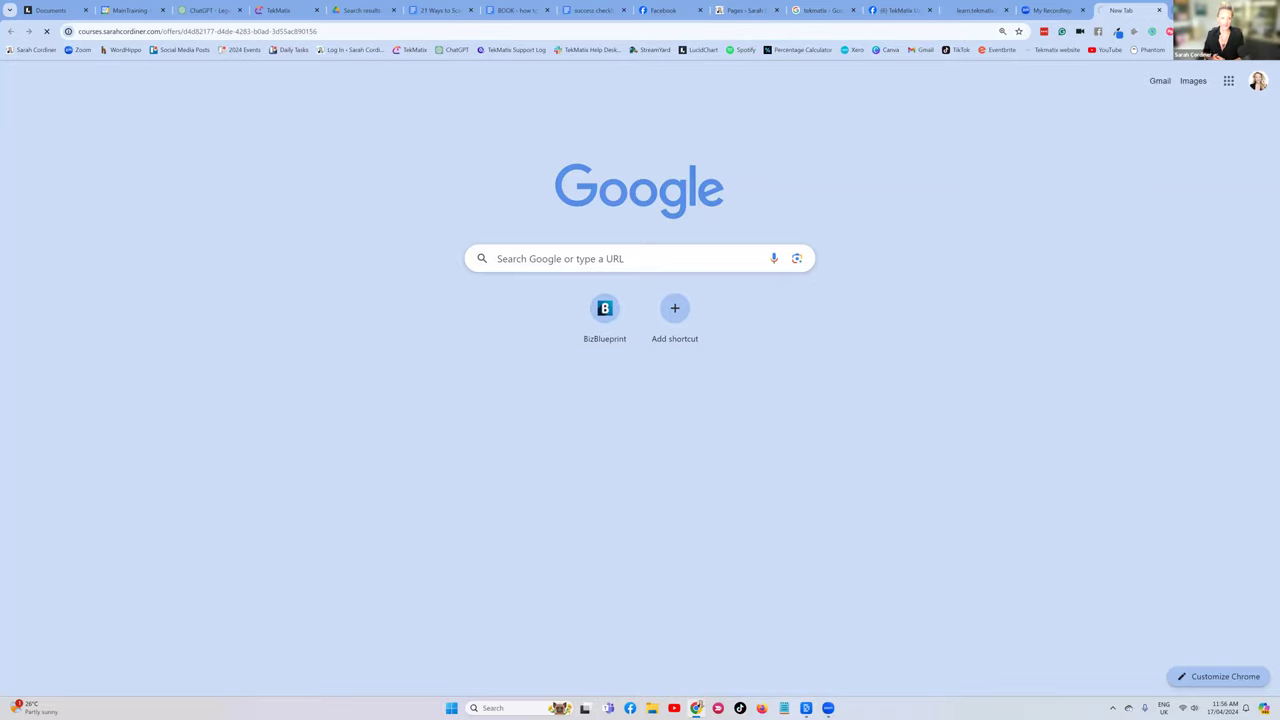